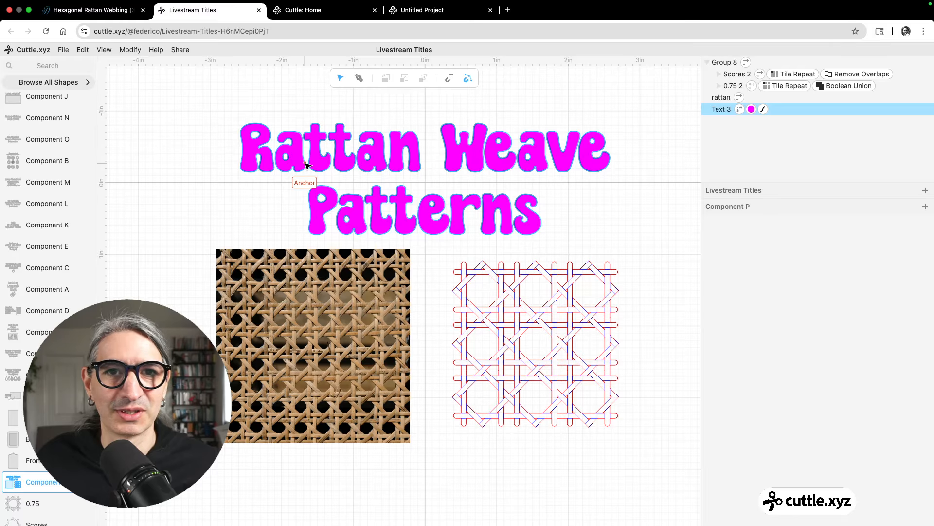
- Switch to the Hexagonal Rattan Webbing product page and examine its title and the photo of the rattan-front cabinet
{"action": "left_click", "coordinate": [235, 128]}
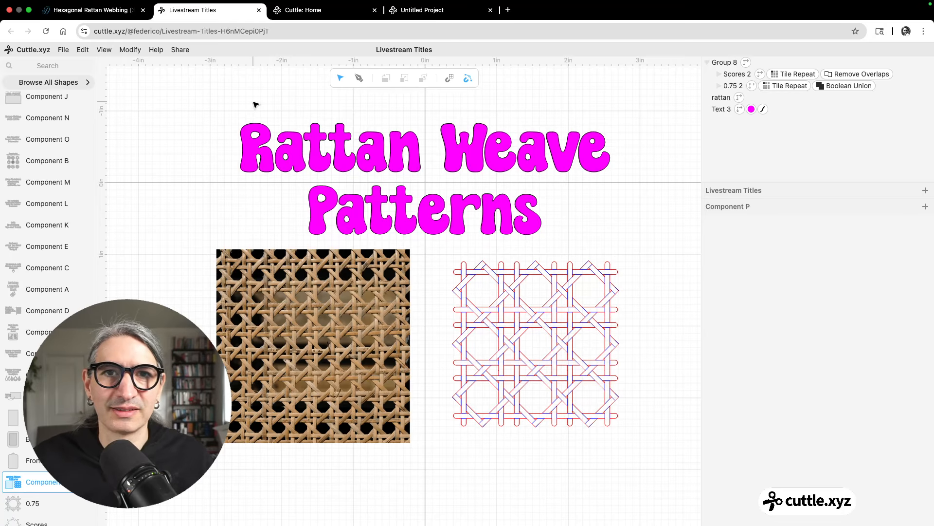
{"action": "left_click", "coordinate": [119, 15]}
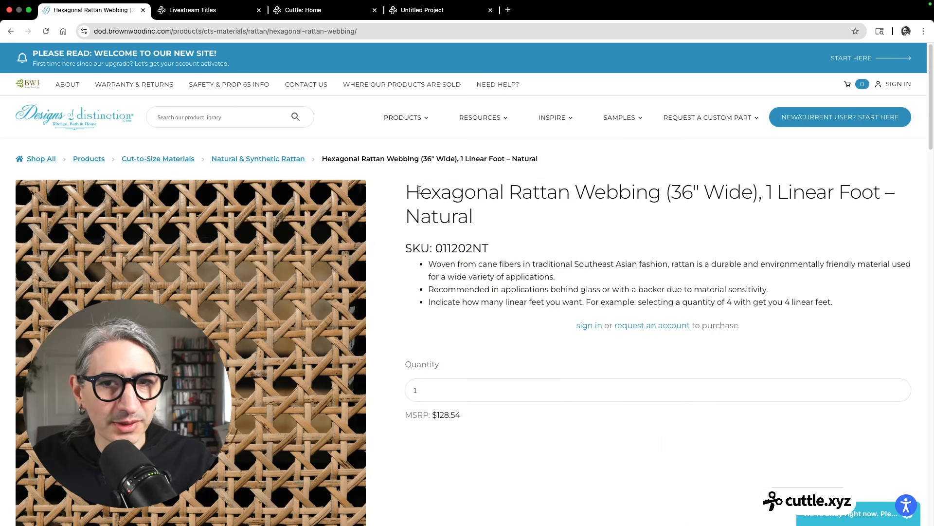
{"action": "left_click_drag", "start_coordinate": [406, 192], "coordinate": [508, 195]}
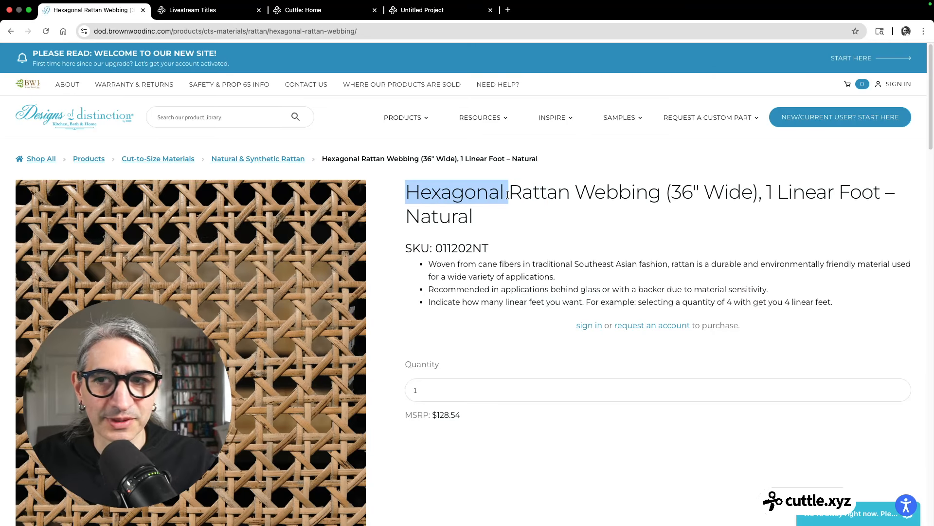
{"action": "scroll", "coordinate": [533, 232], "scroll_direction": "down", "scroll_amount": 3}
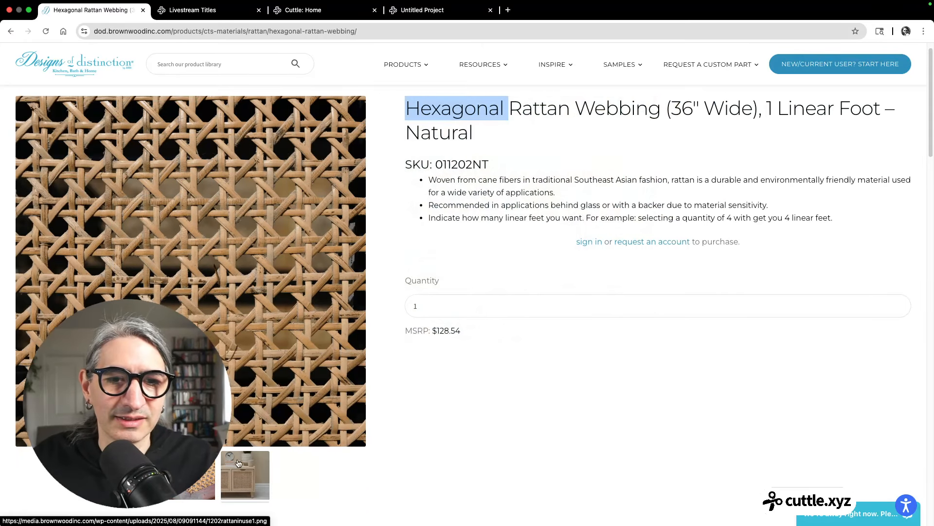
{"action": "left_click", "coordinate": [240, 468]}
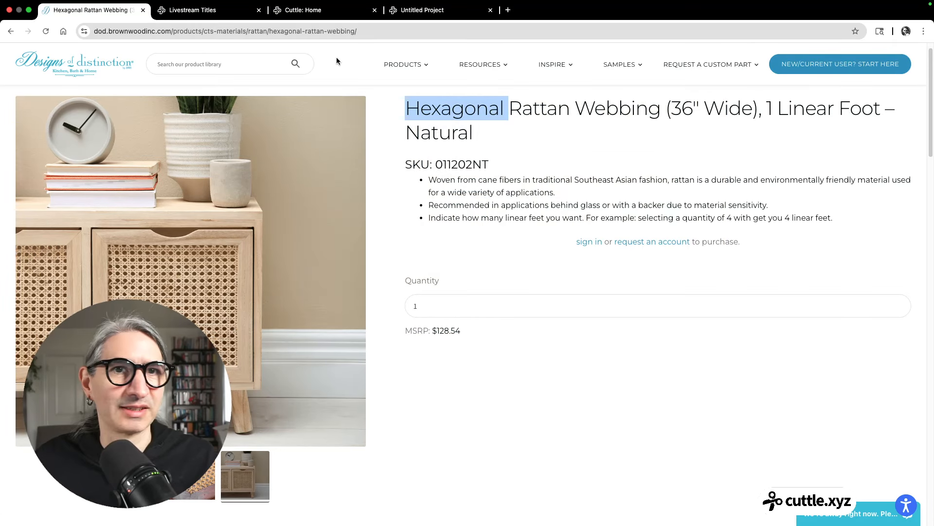
- Search the web for "etsy" in a new browser tab and open the Etsy site
{"action": "left_click", "coordinate": [508, 22]}
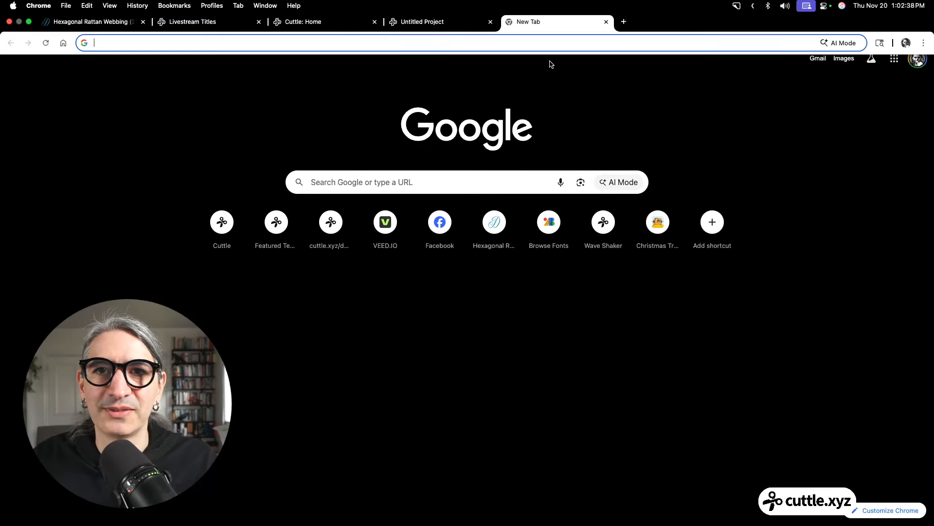
{"action": "left_click", "coordinate": [567, 42]}
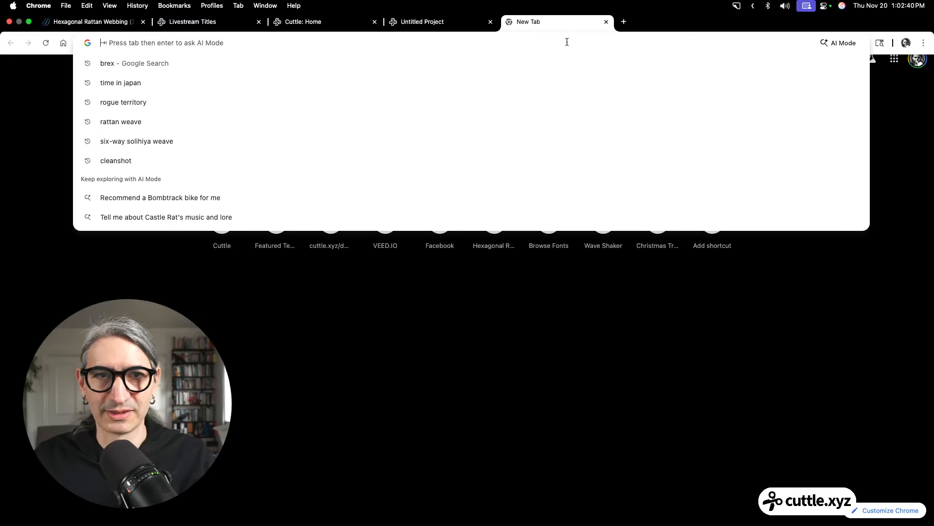
{"action": "type", "text": "etsy"}
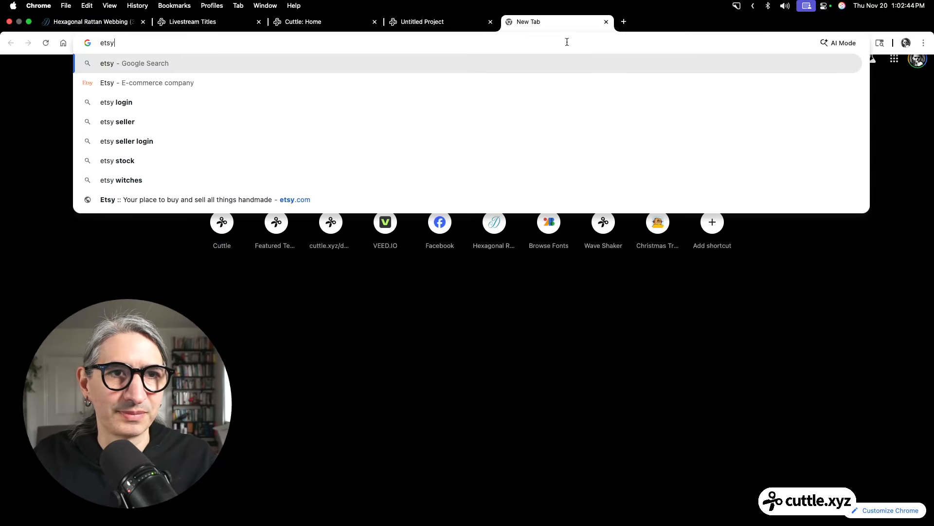
{"action": "key", "text": "Return"}
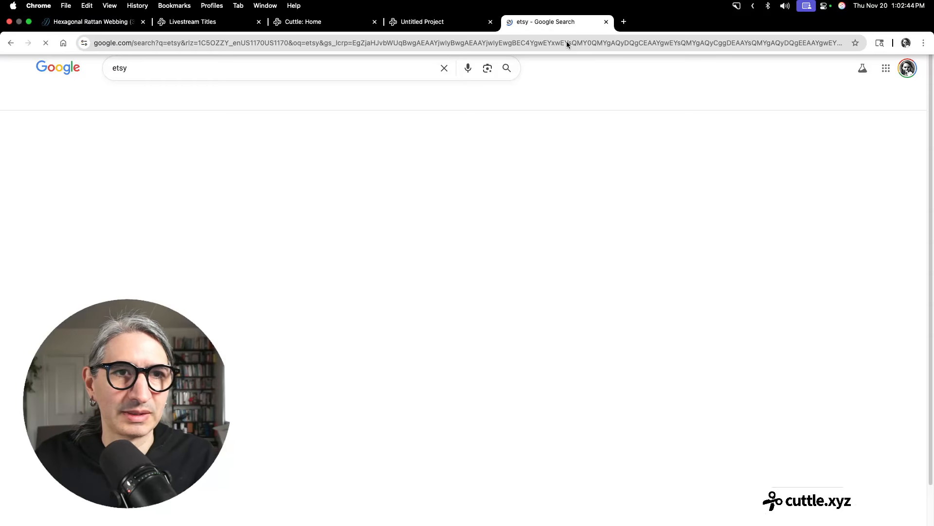
{"action": "left_click", "coordinate": [116, 189]}
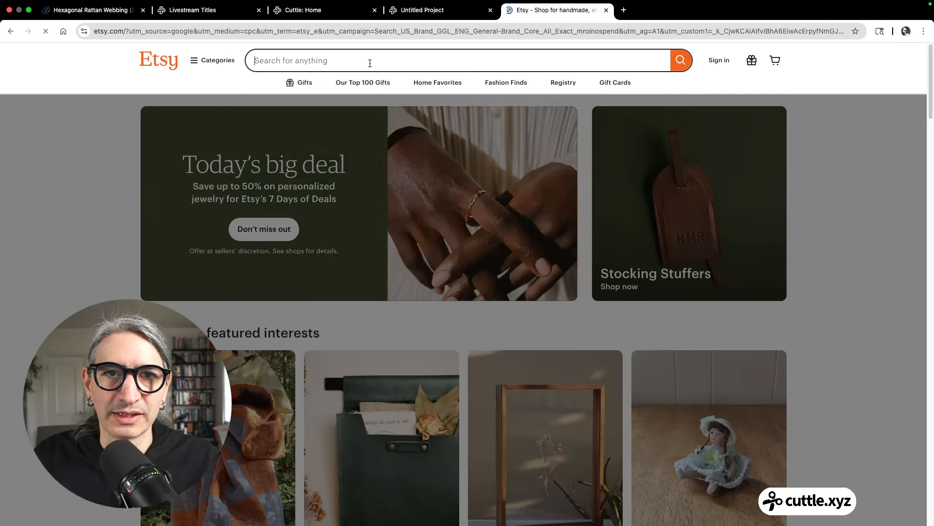
- Search Etsy for "rattan laser cutting"
{"action": "left_click", "coordinate": [370, 62]}
{"action": "type", "text": "rattan lar"}
{"action": "key", "text": "BackSpace"}
{"action": "type", "text": "sert cu"}
{"action": "key", "text": "BackSpace"}
{"action": "key", "text": "BackSpace"}
{"action": "key", "text": "BackSpace"}
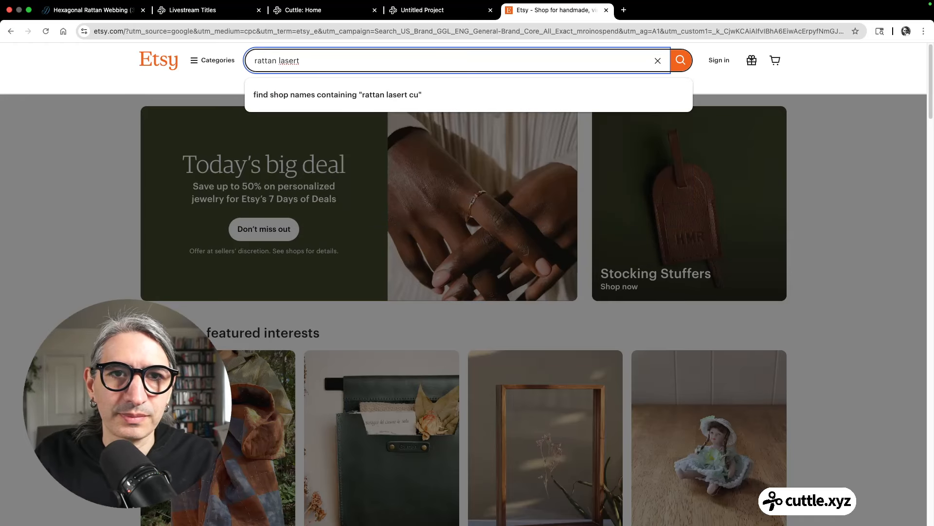
{"action": "type", "text": "cutting"}
{"action": "key", "text": "Return"}
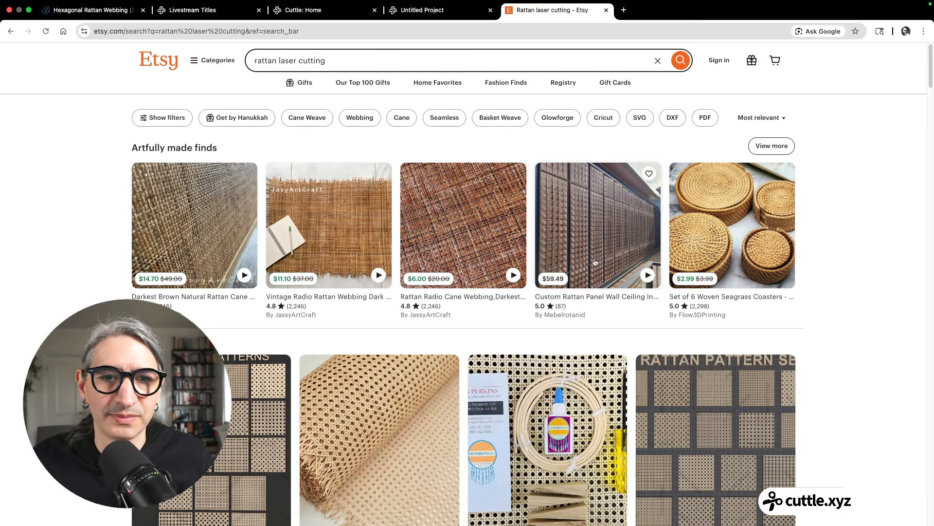
- Browse the Etsy results, view the "Set of 8 Rattan Sign Backers SVG Bundle" listing, and close it
{"action": "scroll", "coordinate": [229, 323], "scroll_direction": "down", "scroll_amount": 3}
{"action": "scroll", "coordinate": [230, 326], "scroll_direction": "down", "scroll_amount": 1}
{"action": "scroll", "coordinate": [230, 327], "scroll_direction": "down", "scroll_amount": 10}
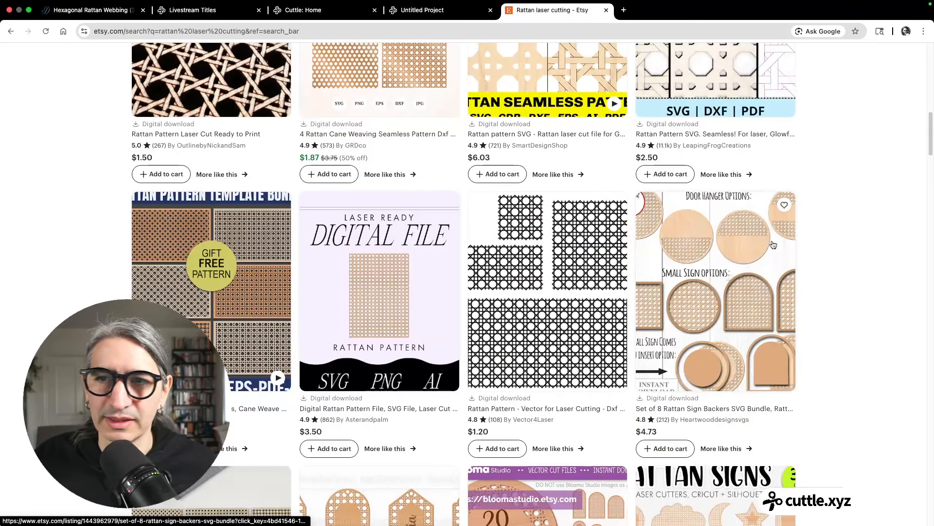
{"action": "scroll", "coordinate": [710, 257], "scroll_direction": "down", "scroll_amount": 1}
{"action": "left_click", "coordinate": [711, 224]}
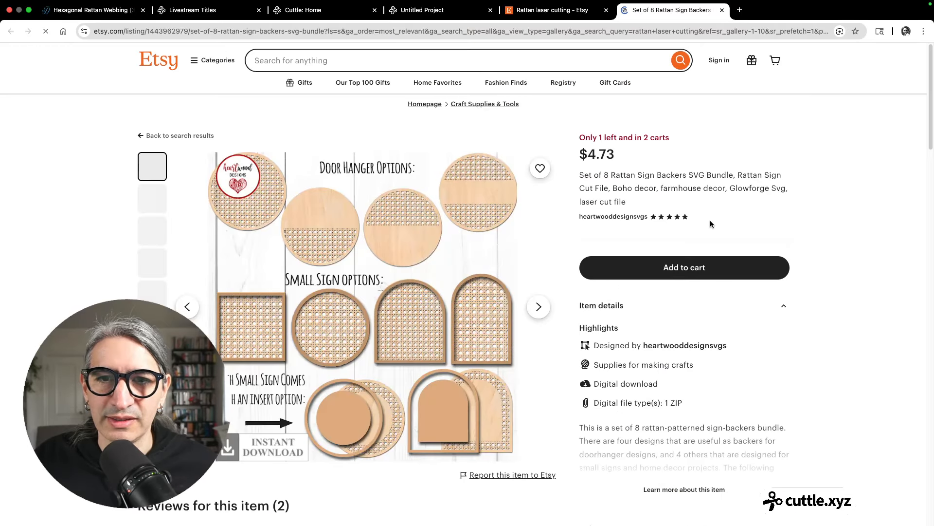
{"action": "scroll", "coordinate": [388, 216], "scroll_direction": "down", "scroll_amount": 3}
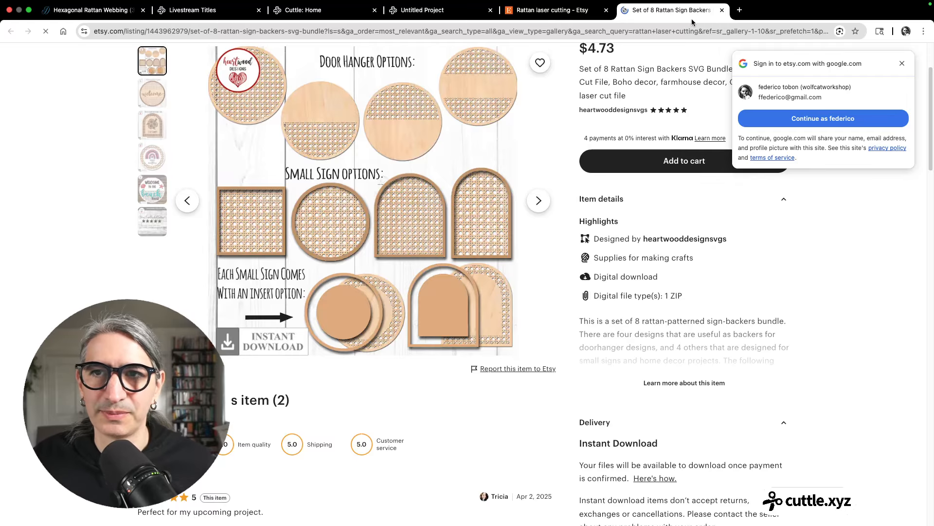
{"action": "left_click", "coordinate": [721, 11]}
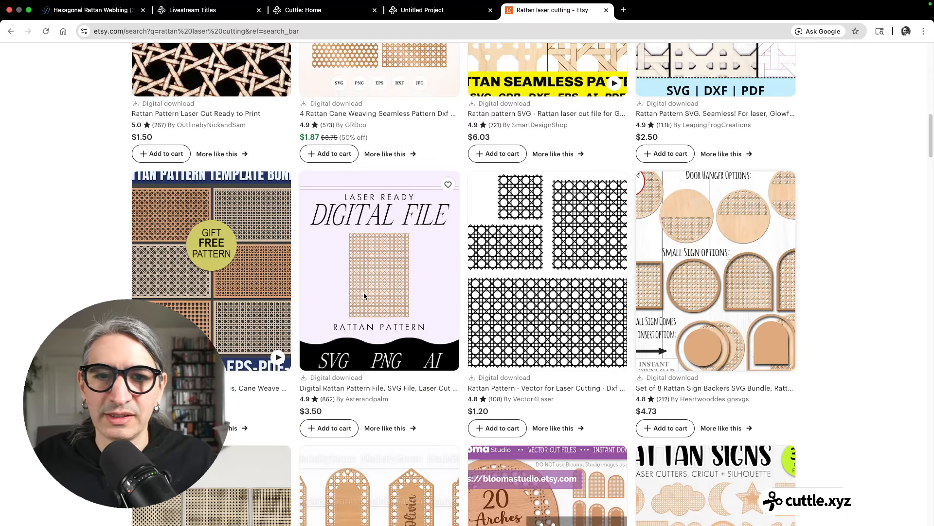
- View the "Christmas Rattan Tags Svg" listing and its tag designs, and return to the search results
{"action": "scroll", "coordinate": [365, 292], "scroll_direction": "down", "scroll_amount": 5}
{"action": "left_click", "coordinate": [381, 246]}
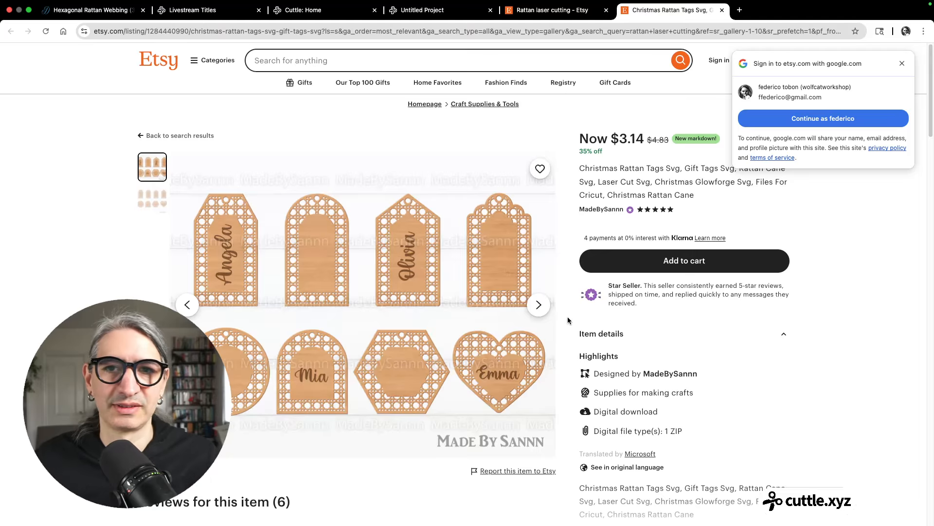
{"action": "scroll", "coordinate": [367, 235], "scroll_direction": "down", "scroll_amount": 6}
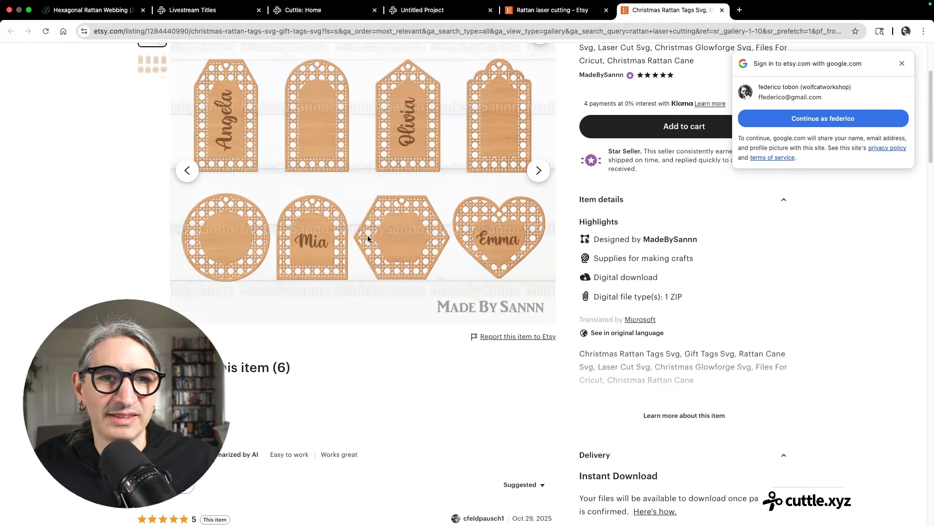
{"action": "scroll", "coordinate": [374, 248], "scroll_direction": "up", "scroll_amount": 4}
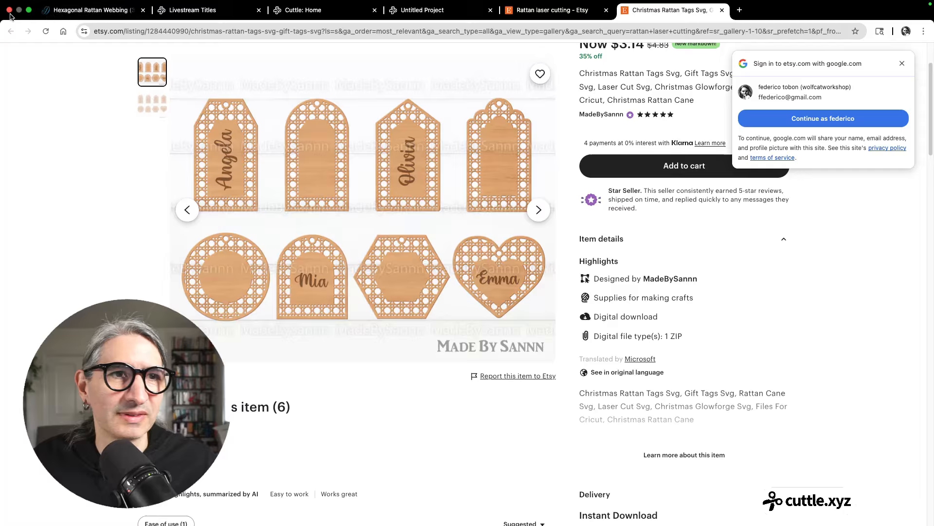
{"action": "left_click", "coordinate": [550, 10]}
- Open the "6 Score and Cut Realistic Rattan Cane Pattern" listing and examine each of its preview images
{"action": "scroll", "coordinate": [418, 261], "scroll_direction": "down", "scroll_amount": 4}
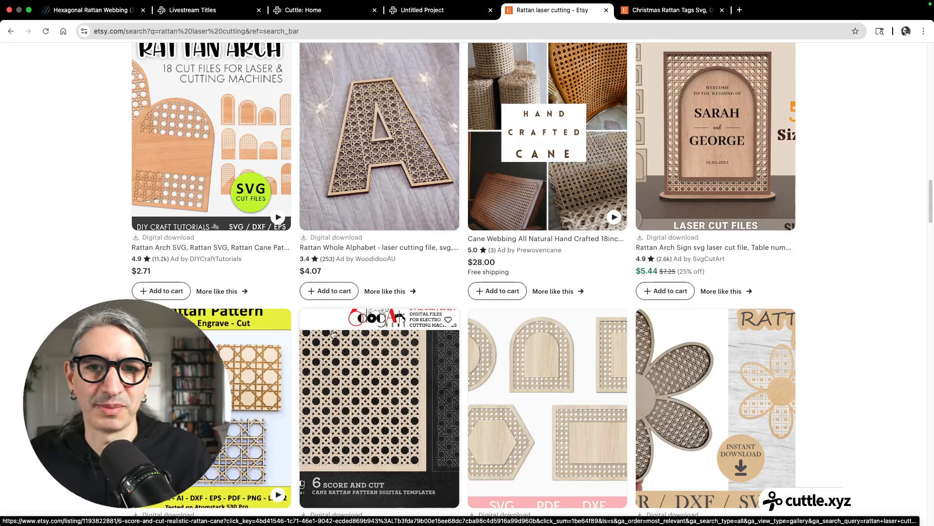
{"action": "left_click", "coordinate": [373, 363]}
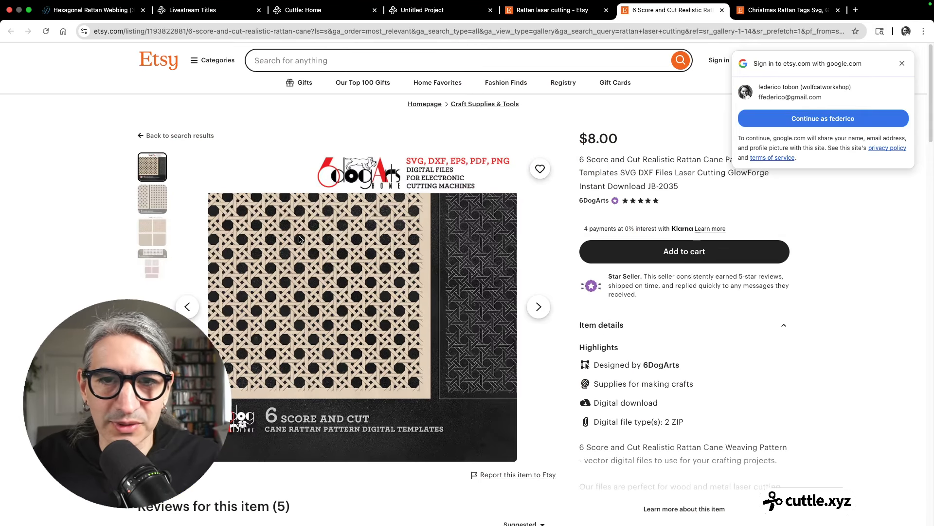
{"action": "left_click", "coordinate": [152, 198]}
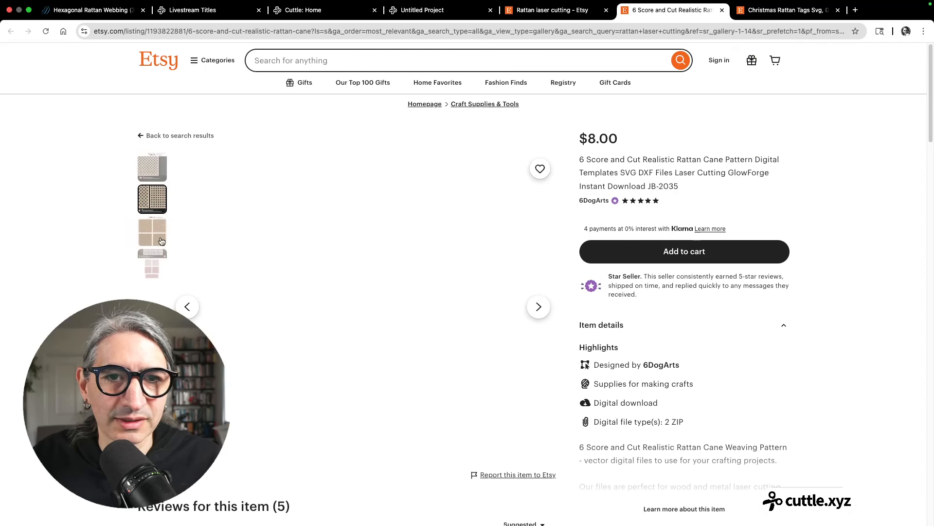
{"action": "left_click", "coordinate": [162, 241]}
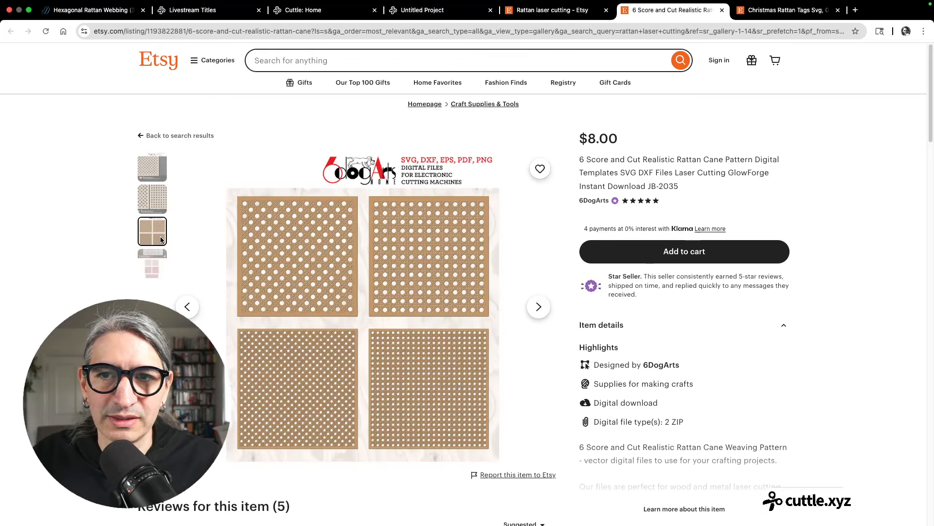
{"action": "left_click", "coordinate": [157, 264]}
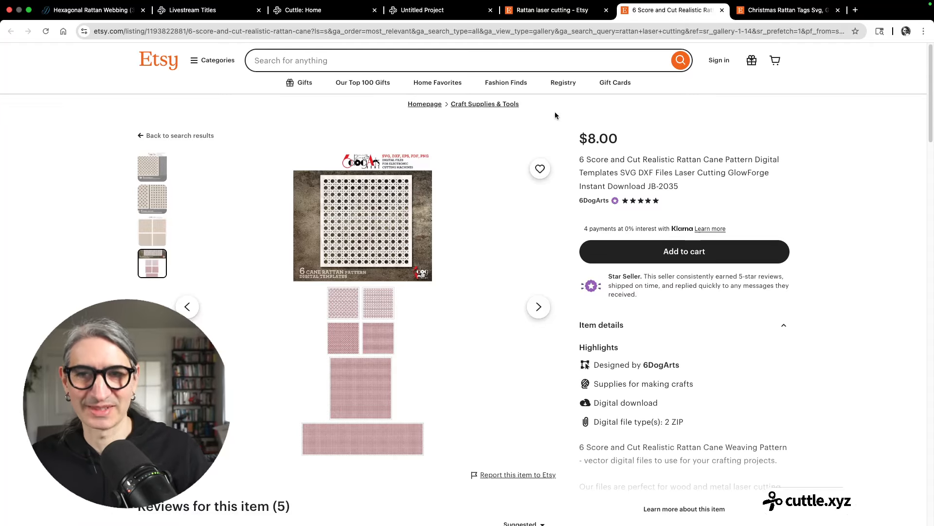
- Close both open Etsy listings and the search results to return to the untitled Cuttle project
{"action": "left_click", "coordinate": [722, 10]}
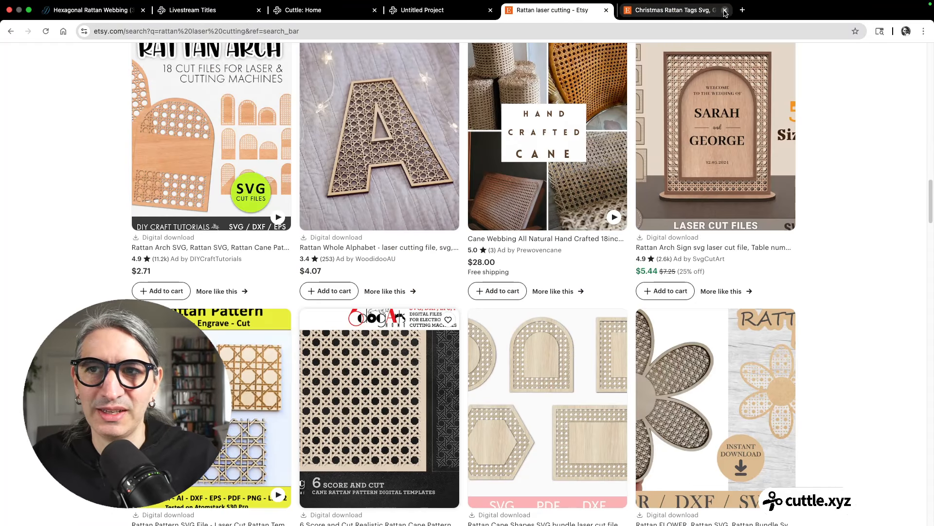
{"action": "left_click", "coordinate": [694, 10]}
{"action": "left_click", "coordinate": [724, 10]}
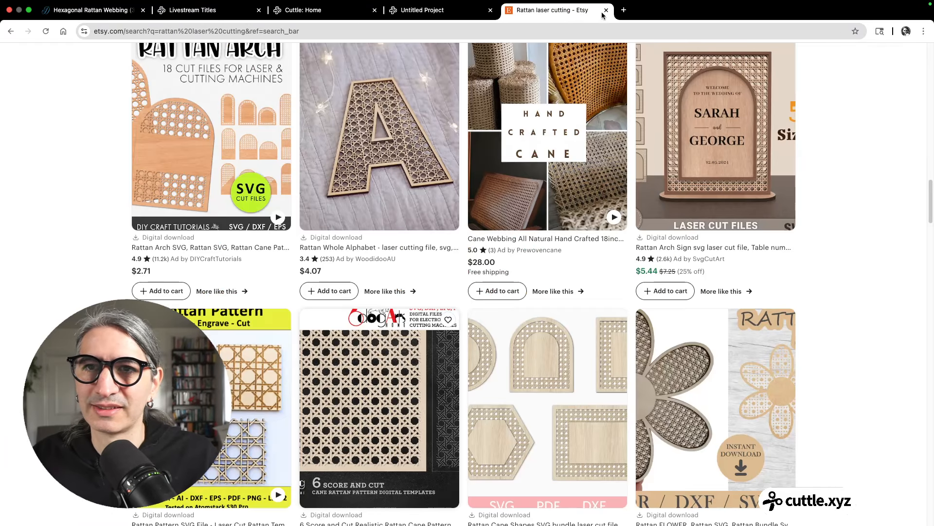
{"action": "left_click", "coordinate": [606, 10]}
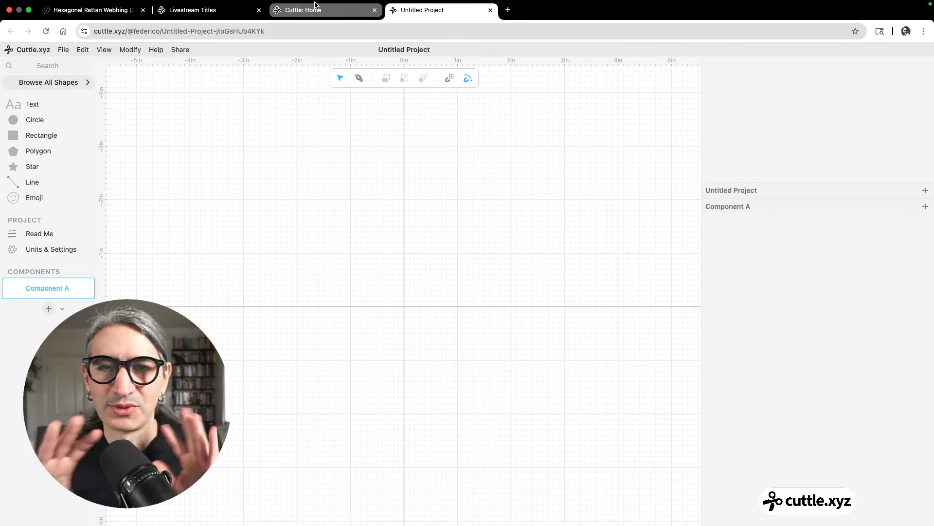
- Rename the untitled project as "Rattan Pattern"
{"action": "left_click", "coordinate": [404, 49]}
{"action": "type", "text": "z"}
{"action": "type", "text": "Rattan Pattern"}
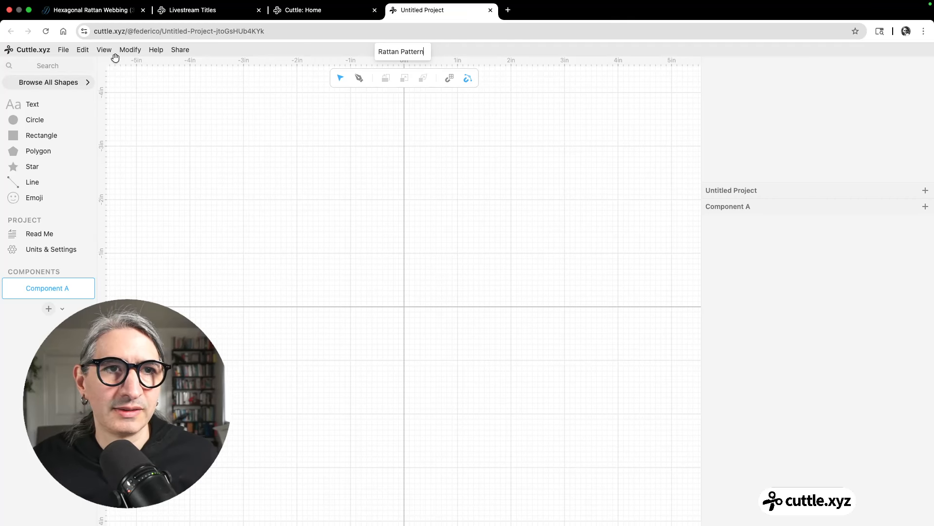
{"action": "left_click", "coordinate": [412, 314]}
- Import the rattan PNG image from the Downloads folder into Component A
{"action": "left_click_drag", "start_coordinate": [411, 314], "coordinate": [408, 280]}
{"action": "scroll", "coordinate": [408, 280], "scroll_direction": "up", "scroll_amount": 1}
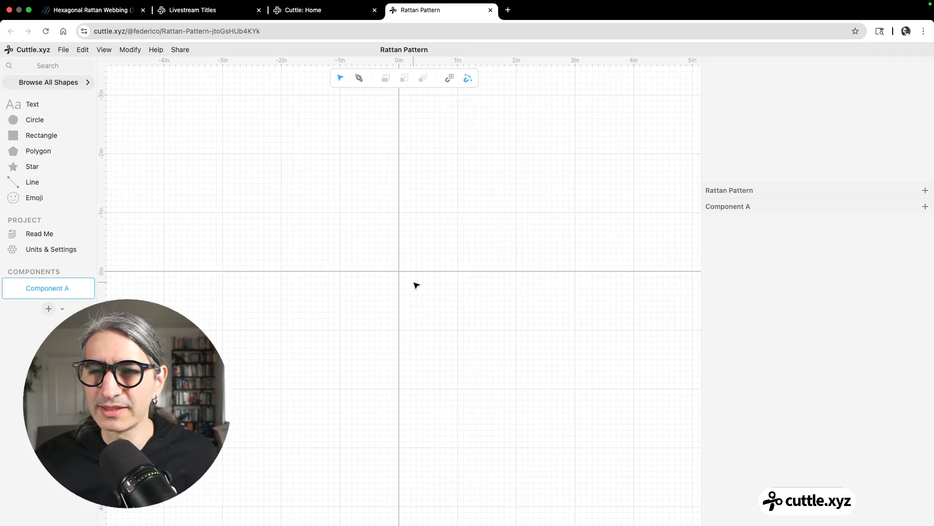
{"action": "left_click", "coordinate": [64, 51]}
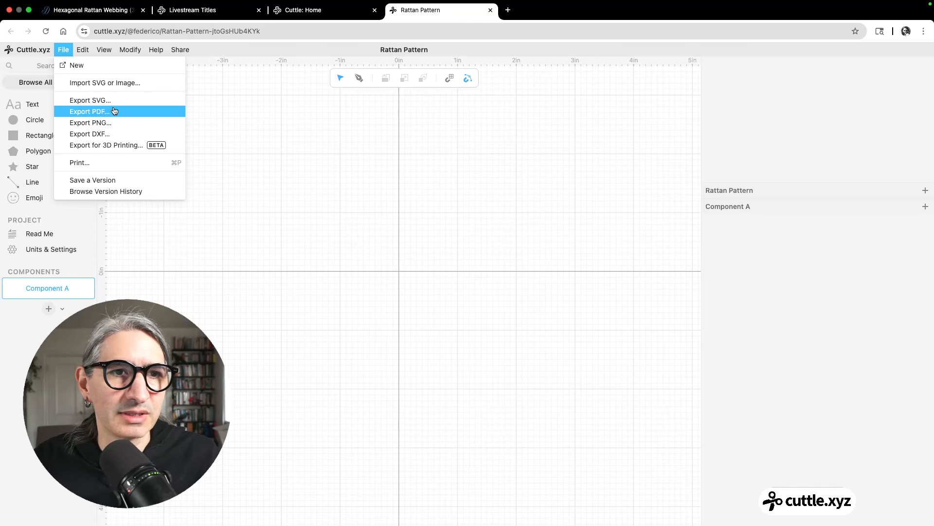
{"action": "left_click", "coordinate": [105, 82]}
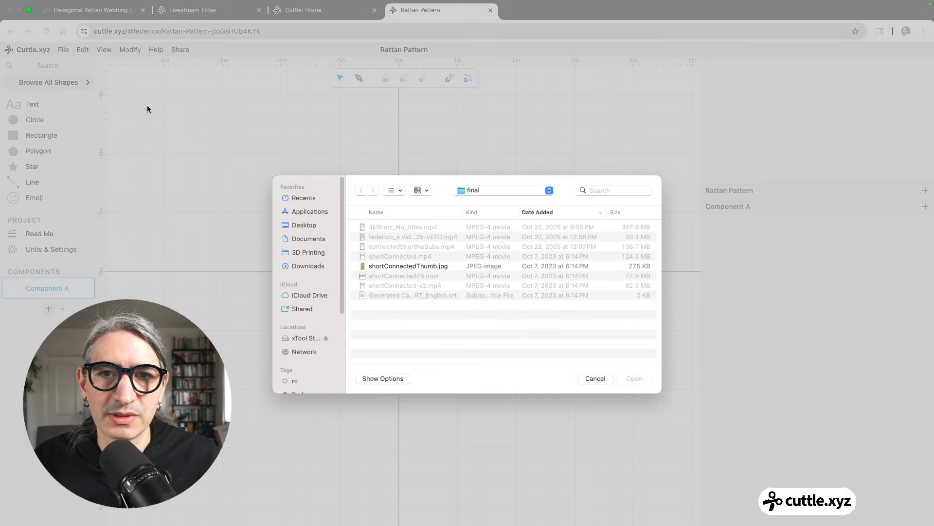
{"action": "left_click", "coordinate": [295, 267]}
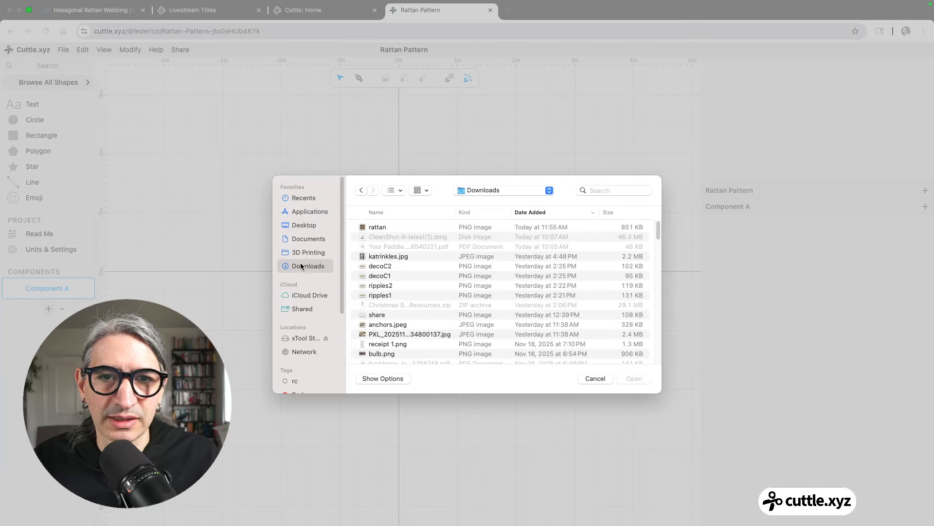
{"action": "left_click", "coordinate": [390, 227]}
{"action": "left_click", "coordinate": [634, 382]}
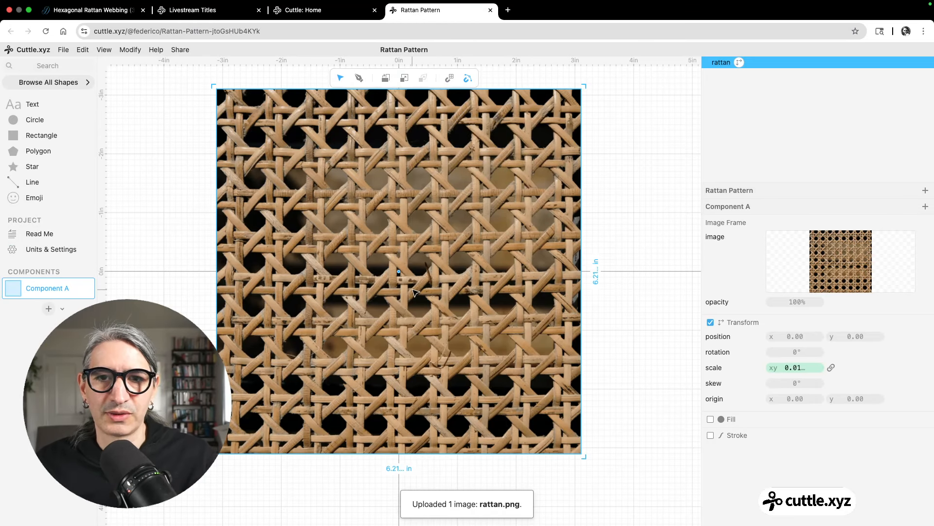
- Examine the over-and-under structure of the weave up close in the imported rattan image
{"action": "scroll", "coordinate": [414, 291], "scroll_direction": "up", "scroll_amount": 10}
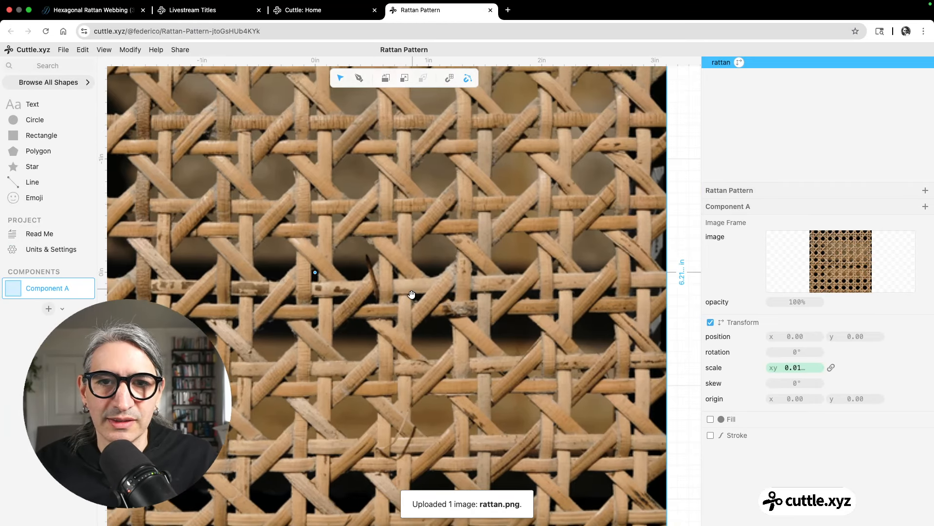
{"action": "left_click_drag", "start_coordinate": [412, 290], "coordinate": [451, 310]}
{"action": "scroll", "coordinate": [453, 309], "scroll_direction": "up", "scroll_amount": 2}
{"action": "scroll", "coordinate": [453, 309], "scroll_direction": "up", "scroll_amount": 1}
{"action": "scroll", "coordinate": [453, 310], "scroll_direction": "up", "scroll_amount": 1}
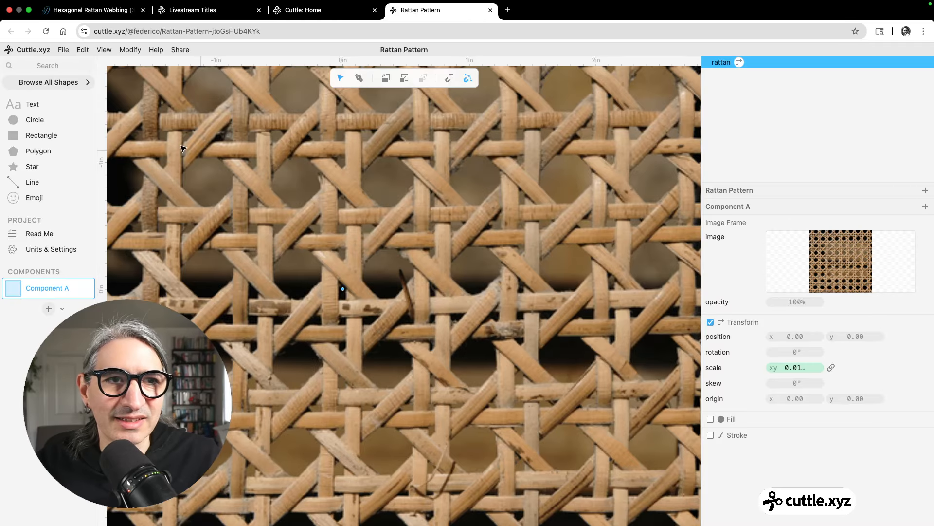
{"action": "scroll", "coordinate": [340, 224], "scroll_direction": "down", "scroll_amount": 5}
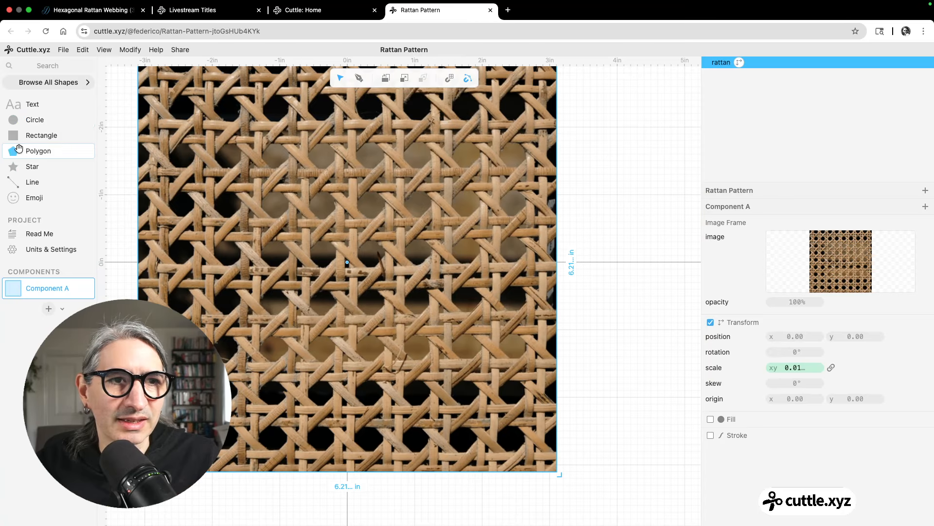
{"action": "left_click_drag", "start_coordinate": [15, 153], "coordinate": [613, 261]}
{"action": "left_click_drag", "start_coordinate": [798, 236], "coordinate": [802, 240]}
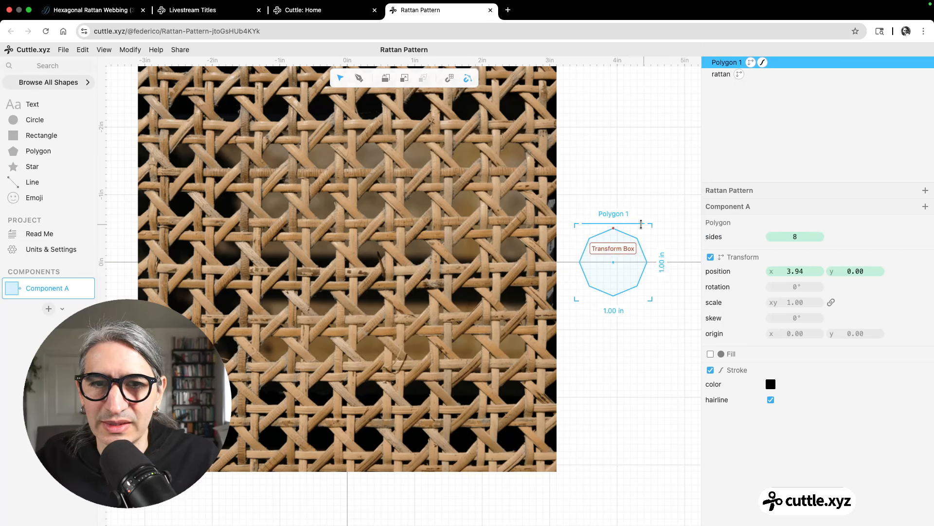
{"action": "left_click_drag", "start_coordinate": [650, 224], "coordinate": [670, 239]}
{"action": "left_click_drag", "start_coordinate": [614, 265], "coordinate": [421, 252]}
{"action": "left_click_drag", "start_coordinate": [468, 231], "coordinate": [418, 254]}
{"action": "scroll", "coordinate": [420, 254], "scroll_direction": "up", "scroll_amount": 3}
{"action": "left_click", "coordinate": [554, 244]}
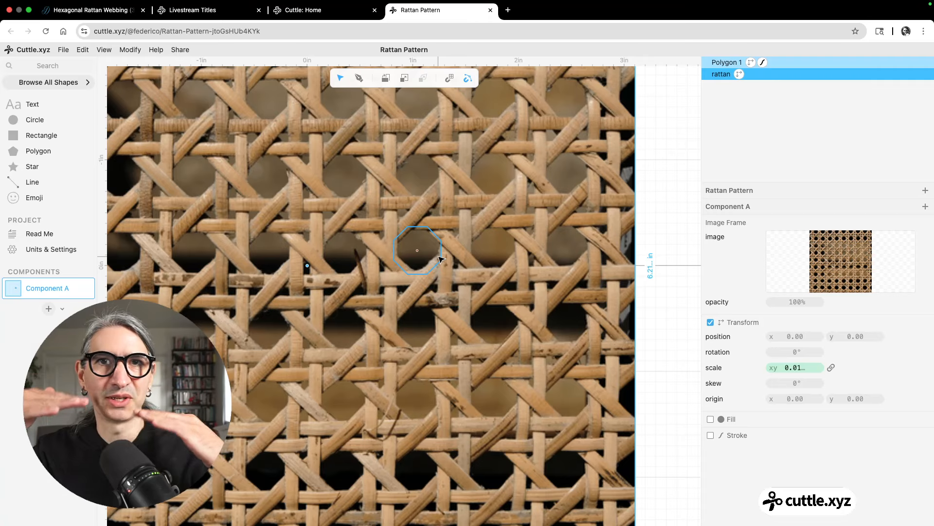
{"action": "left_click", "coordinate": [442, 260]}
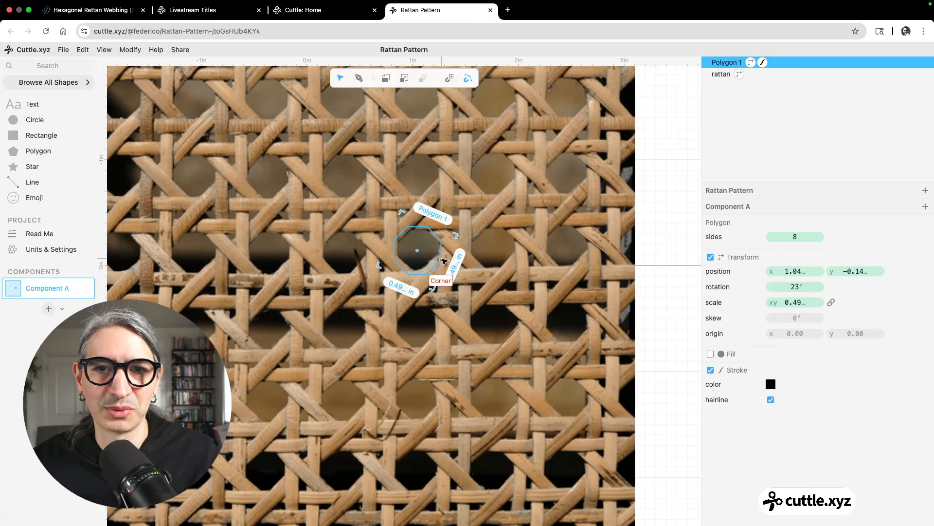
{"action": "key", "text": "Delete"}
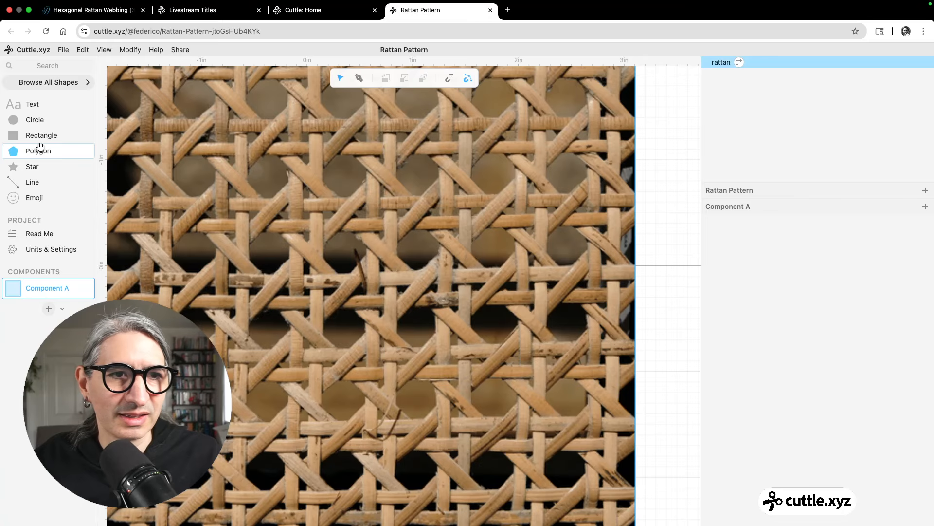
- Place a square over a hole in the rattan image, lock its proportions, and scale it to 0.61 in
{"action": "left_click_drag", "start_coordinate": [48, 136], "coordinate": [452, 273]}
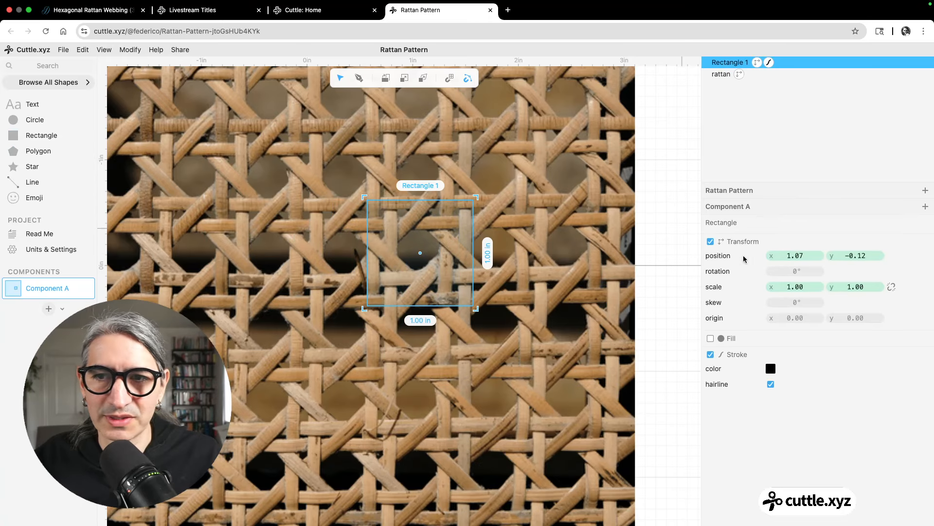
{"action": "left_click", "coordinate": [892, 286]}
{"action": "left_click_drag", "start_coordinate": [798, 287], "coordinate": [701, 290]}
{"action": "left_click_drag", "start_coordinate": [417, 255], "coordinate": [418, 254]}
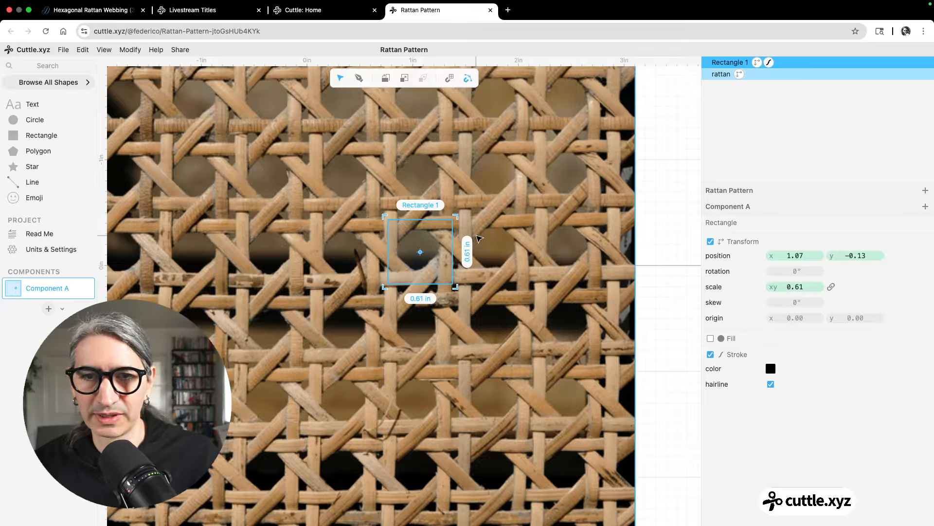
- Duplicate the square, rotate the copy into a diamond about the same center, and undo the stray move of the original
{"action": "key", "text": "super+d"}
{"action": "left_click_drag", "start_coordinate": [458, 210], "coordinate": [496, 286]}
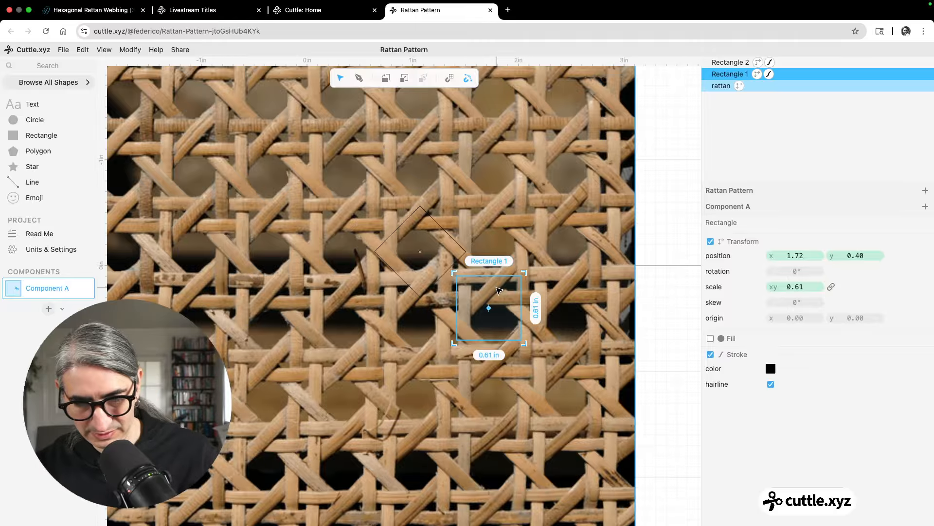
{"action": "key", "text": "super+z"}
- Move the rattan image to x 1.42, y 0.71 so a hole sits behind the two squares, and lock the image
{"action": "left_click", "coordinate": [514, 237]}
{"action": "left_click_drag", "start_coordinate": [321, 180], "coordinate": [474, 254]}
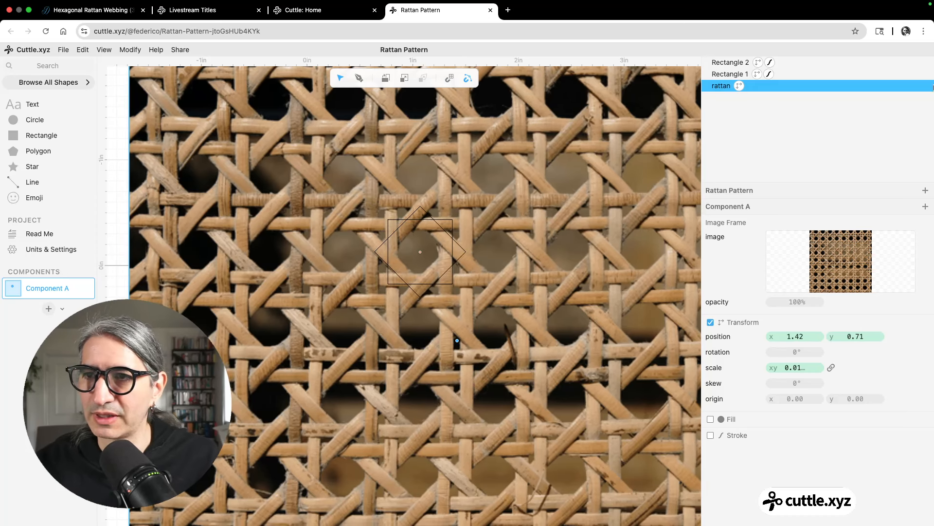
{"action": "left_click", "coordinate": [915, 85]}
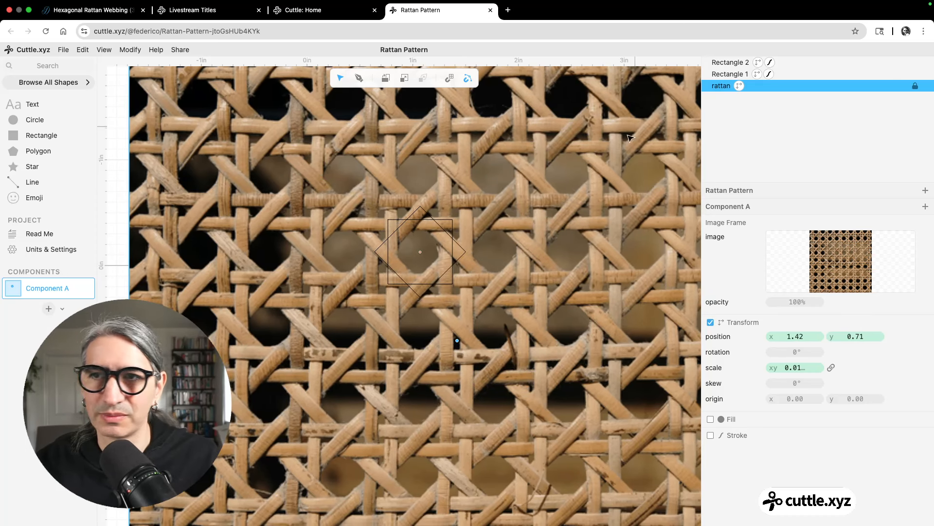
{"action": "left_click_drag", "start_coordinate": [384, 153], "coordinate": [412, 174]}
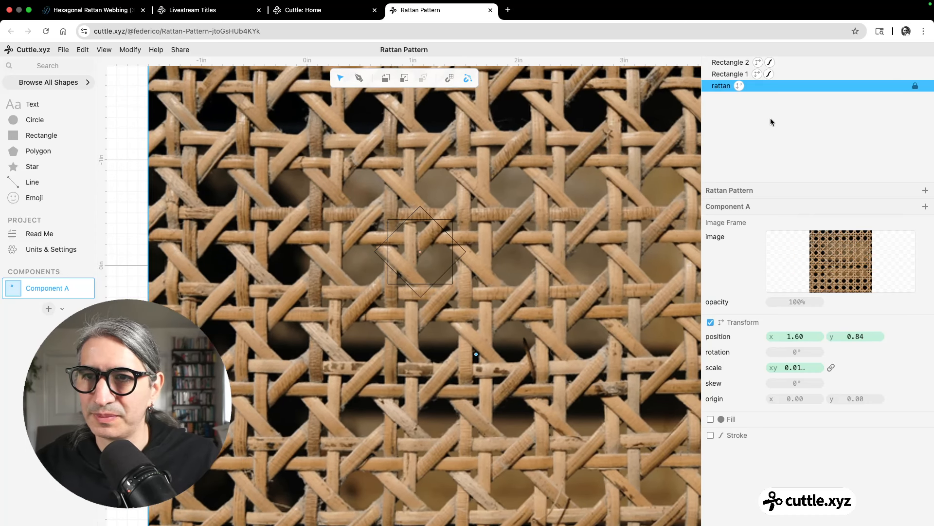
{"action": "key", "text": "super+z"}
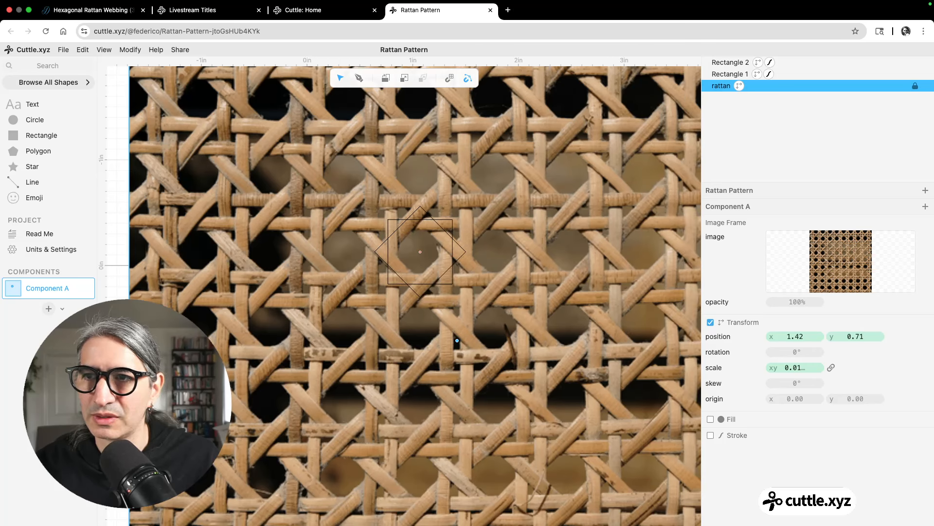
- Turn off the hairline stroke on both overlapping squares and set their stroke width to 0.07
{"action": "left_click", "coordinate": [406, 219]}
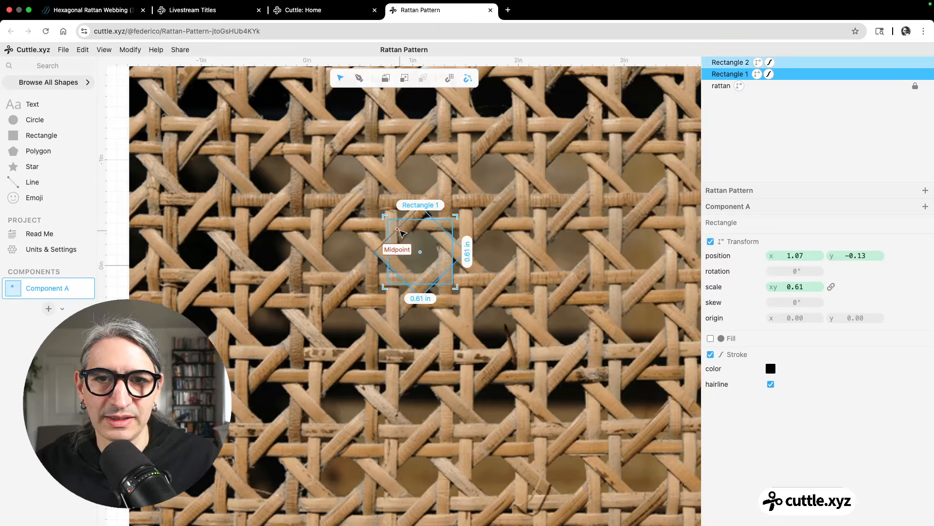
{"action": "left_click", "coordinate": [729, 63], "text": "shift"}
{"action": "left_click", "coordinate": [772, 268]}
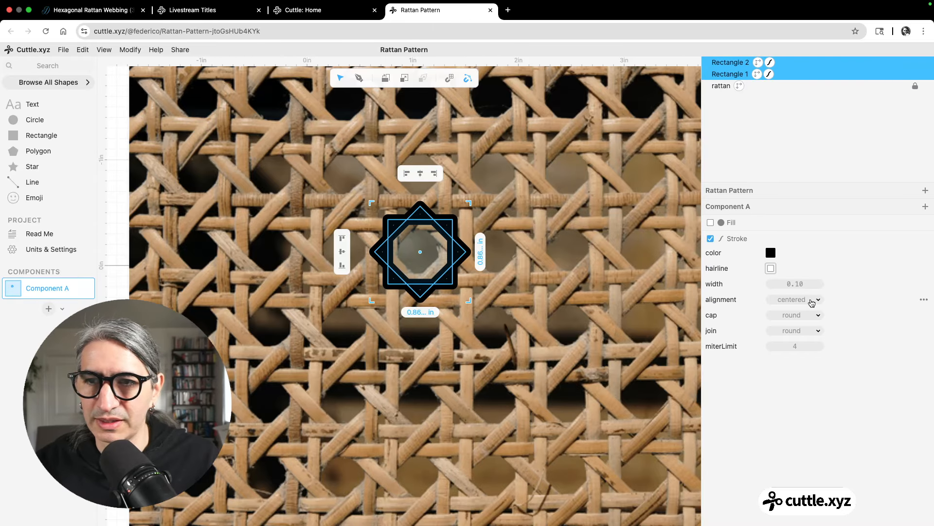
{"action": "left_click_drag", "start_coordinate": [801, 283], "coordinate": [793, 282]}
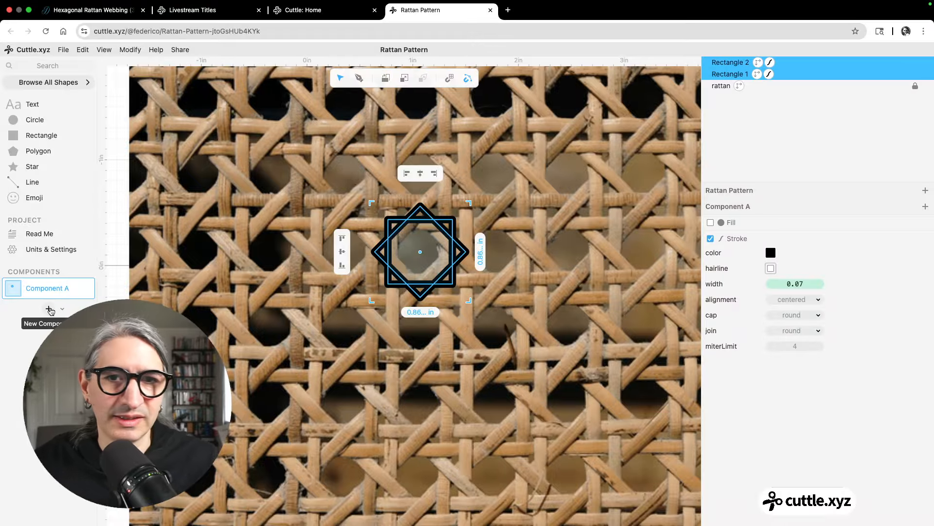
- Add a new empty component to the project
{"action": "left_click", "coordinate": [49, 309]}
{"action": "left_click", "coordinate": [351, 317]}
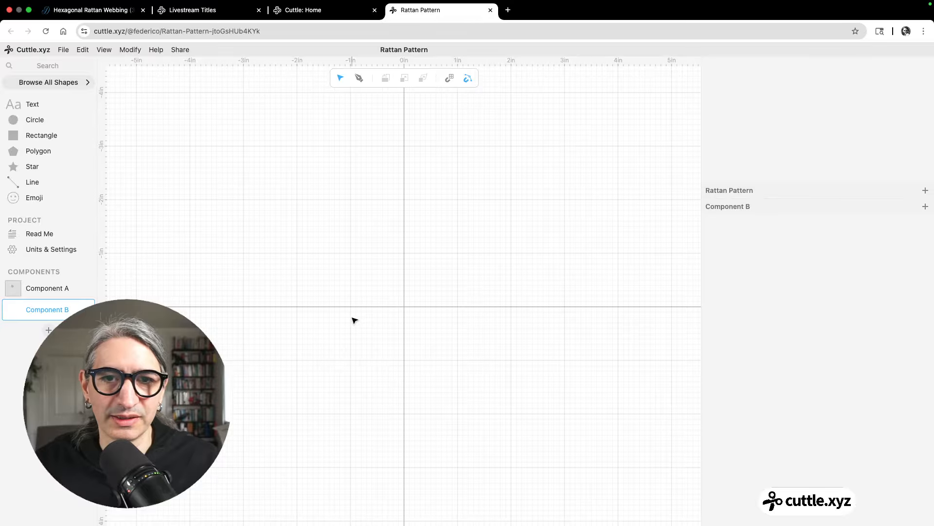
{"action": "double_click", "coordinate": [47, 310]}
{"action": "left_click", "coordinate": [372, 300]}
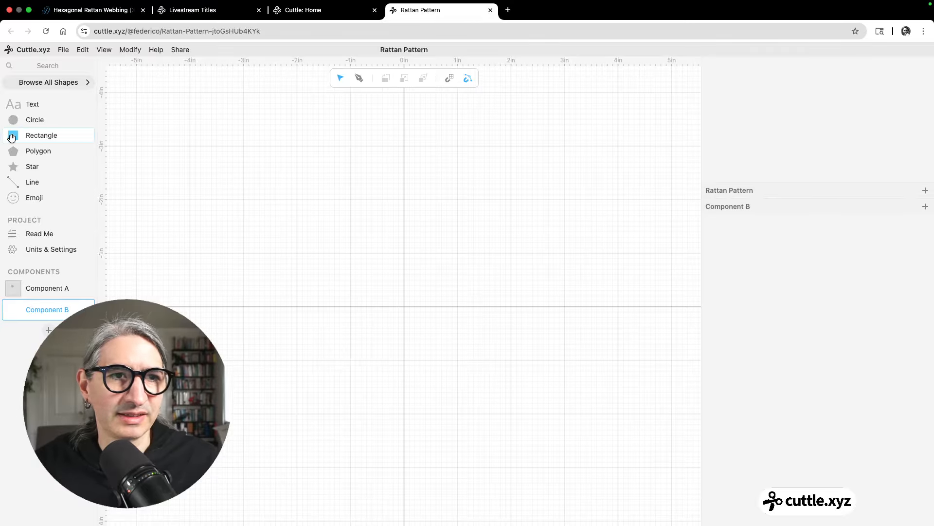
- Place a square at the origin of the new component, link its width and height, and set the scale to 0.5
{"action": "left_click_drag", "start_coordinate": [44, 136], "coordinate": [414, 309]}
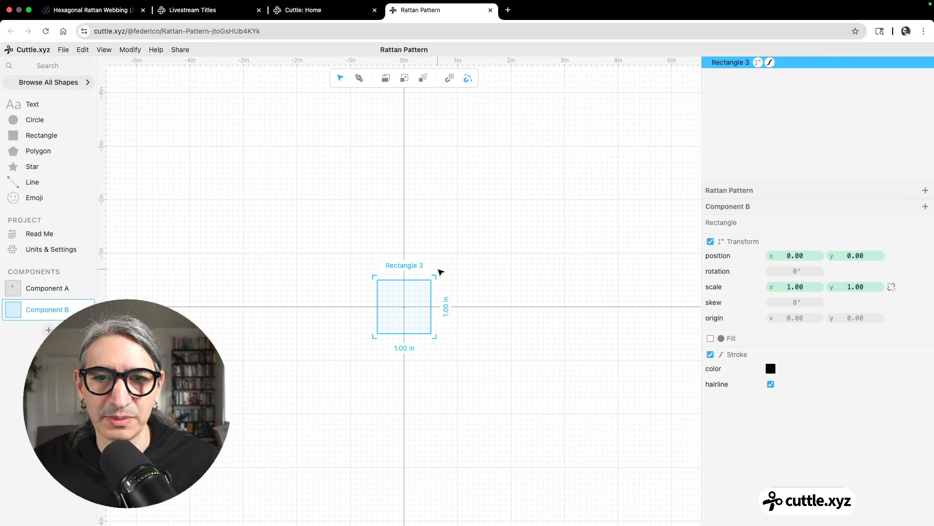
{"action": "left_click", "coordinate": [891, 286]}
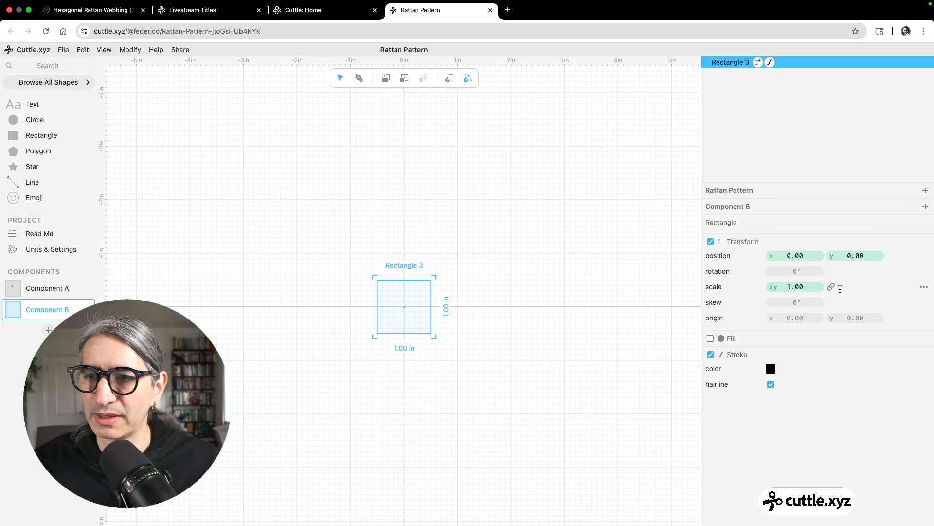
{"action": "left_click", "coordinate": [800, 287]}
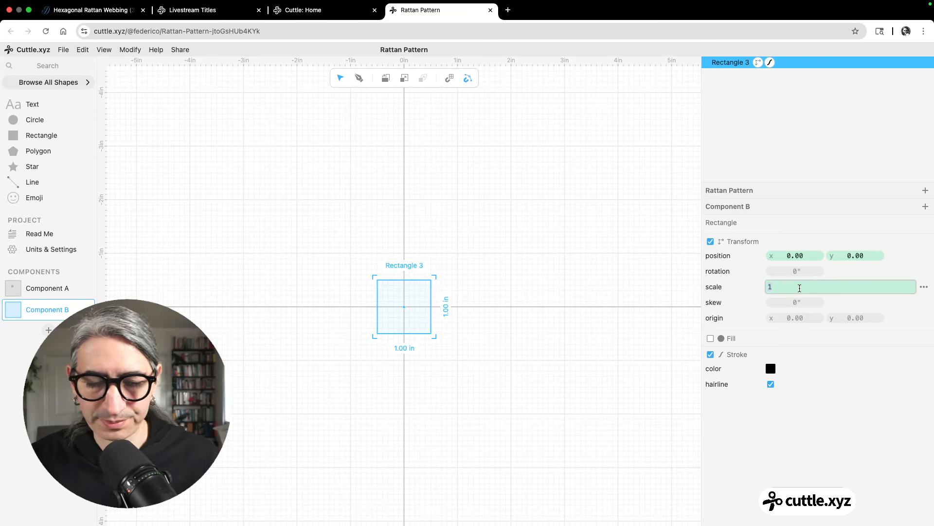
{"action": "type", "text": "0.5"}
{"action": "left_click", "coordinate": [539, 369]}
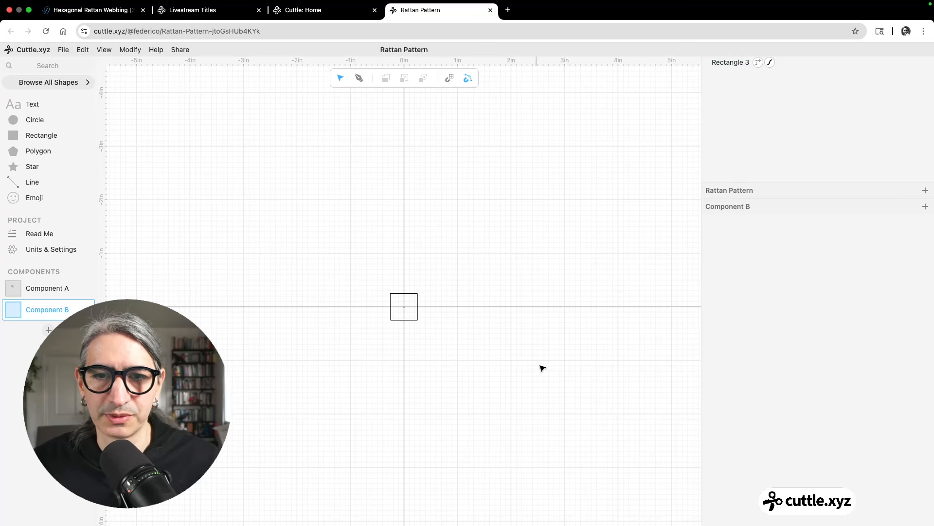
{"action": "scroll", "coordinate": [392, 332], "scroll_direction": "up", "scroll_amount": 5}
{"action": "scroll", "coordinate": [459, 324], "scroll_direction": "up", "scroll_amount": 2}
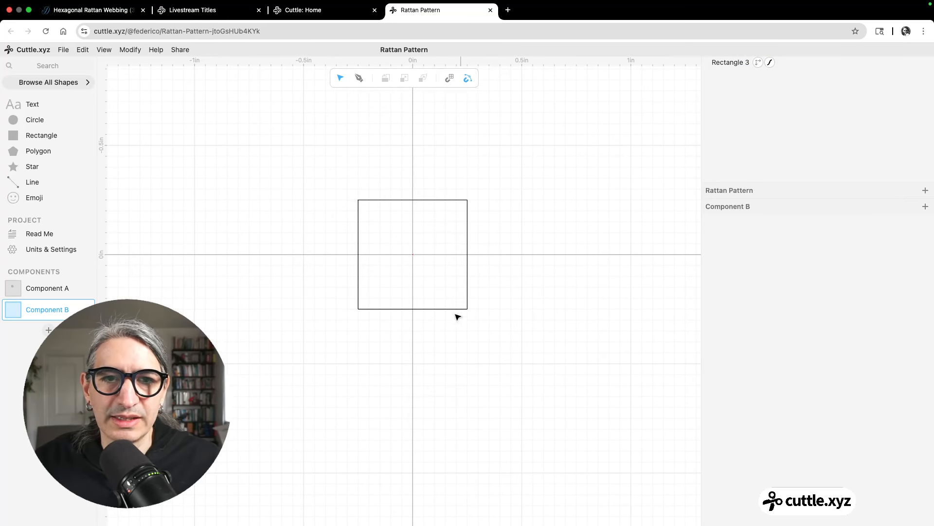
- Duplicate the 0.5 in square and rotate the copy 45° about its center to form an eight-pointed star
{"action": "left_click_drag", "start_coordinate": [322, 174], "coordinate": [400, 232]}
{"action": "right_click", "coordinate": [404, 200]}
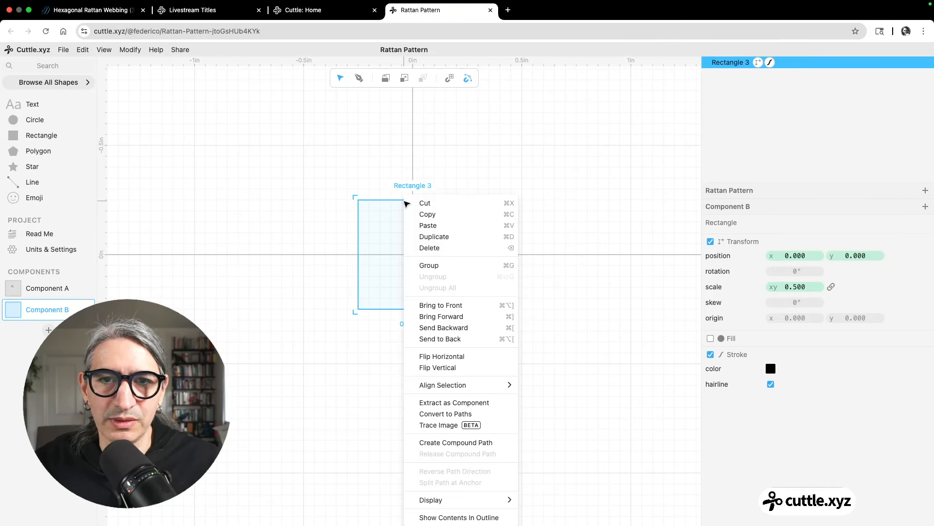
{"action": "left_click", "coordinate": [447, 241]}
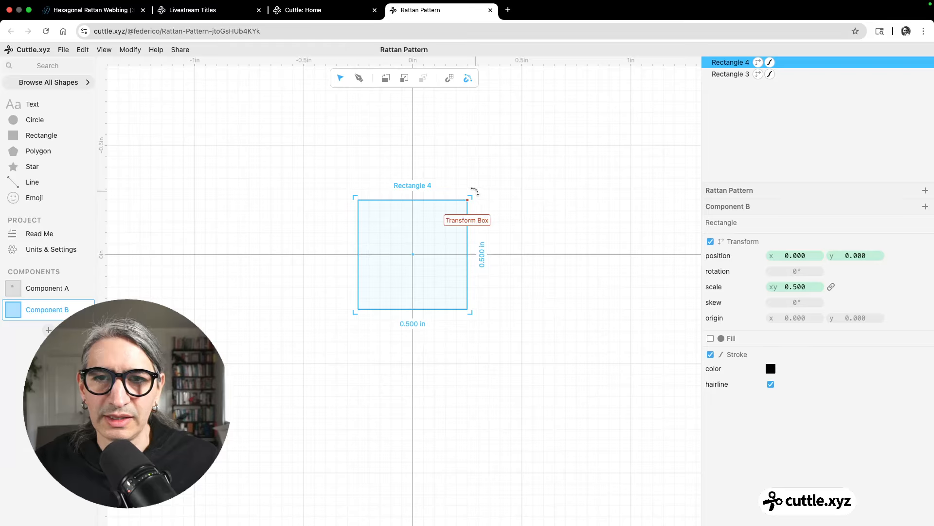
{"action": "left_click_drag", "start_coordinate": [474, 191], "coordinate": [519, 248]}
{"action": "left_click", "coordinate": [467, 293]}
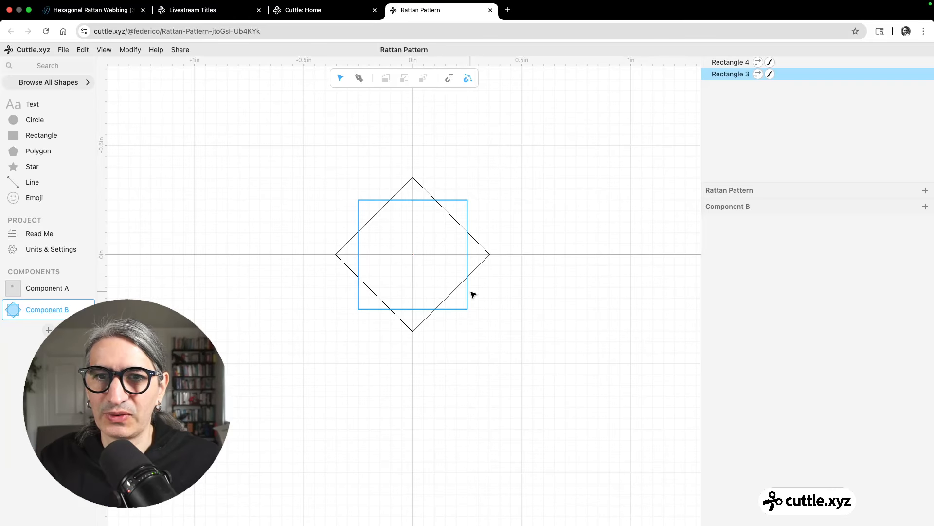
{"action": "left_click", "coordinate": [406, 338]}
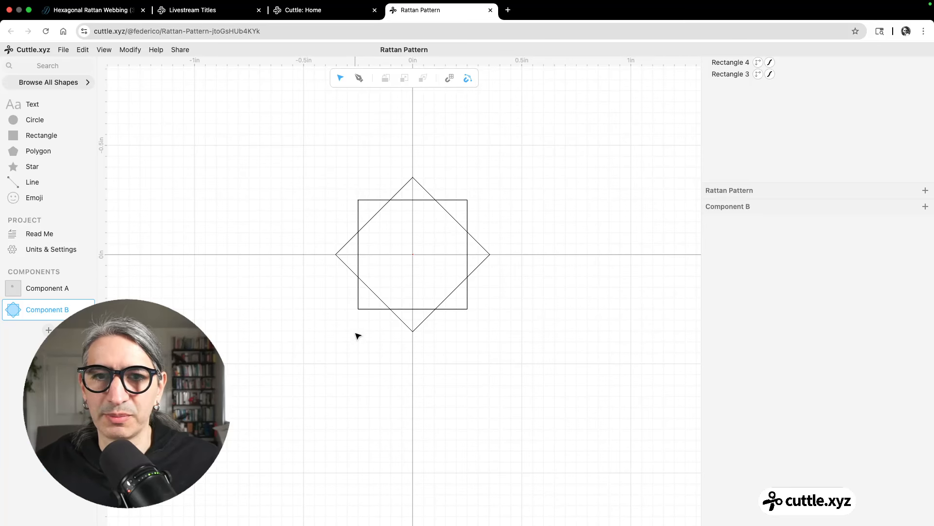
{"action": "left_click", "coordinate": [402, 313]}
{"action": "scroll", "coordinate": [340, 309], "scroll_direction": "up", "scroll_amount": 2}
{"action": "left_click", "coordinate": [340, 308]}
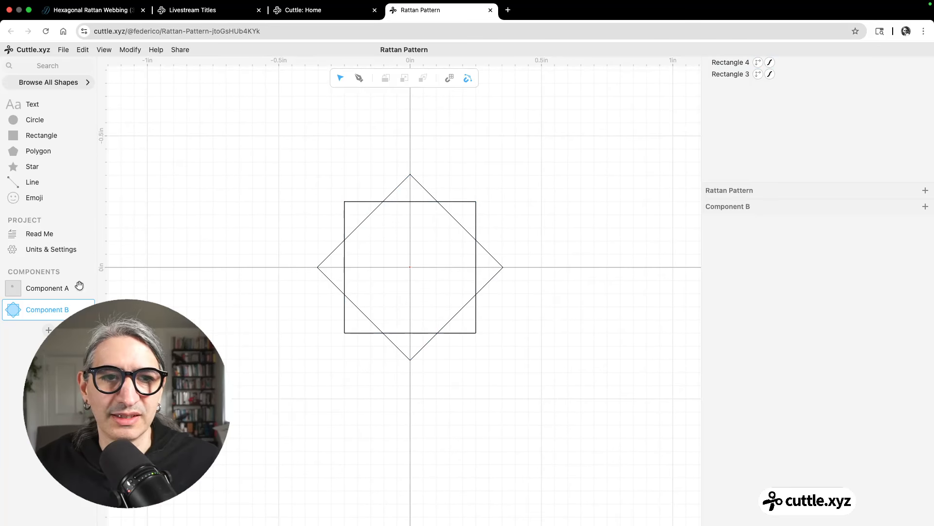
- Rename the component containing the two squares as "Base Tile"
{"action": "double_click", "coordinate": [52, 309]}
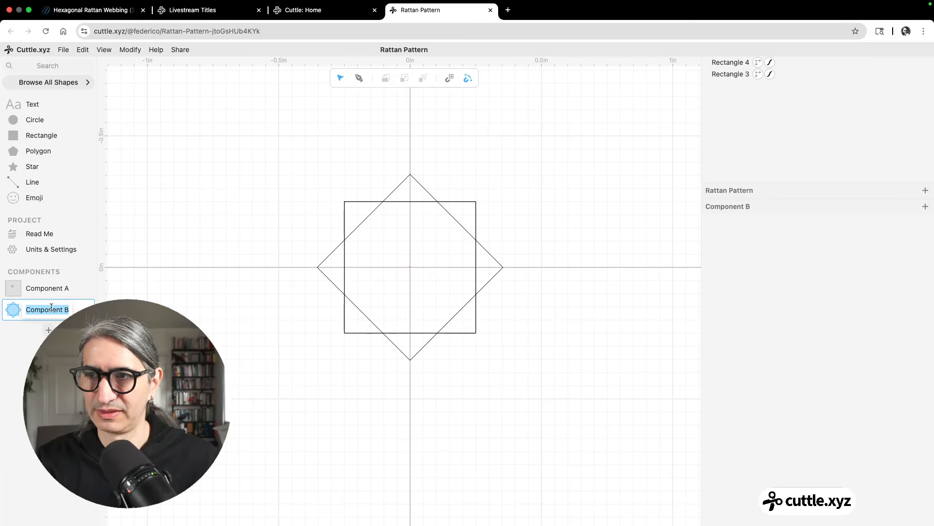
{"action": "type", "text": "Base Tile"}
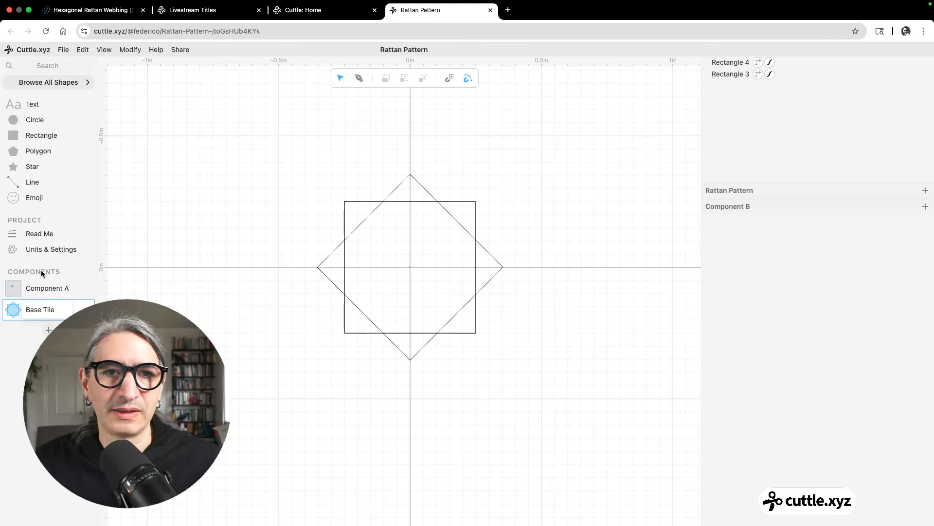
{"action": "left_click", "coordinate": [195, 264]}
- Create another new component and place an instance of Base Tile at its origin
{"action": "left_click", "coordinate": [48, 330]}
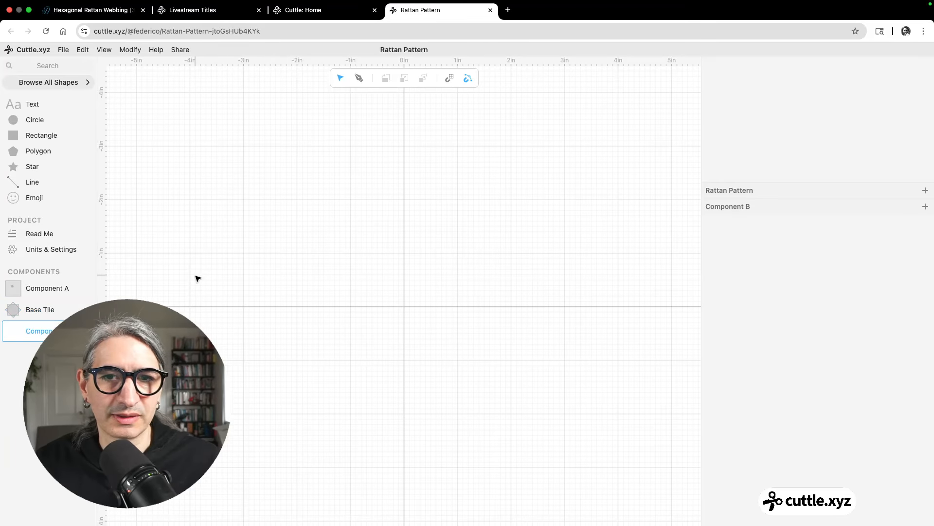
{"action": "left_click_drag", "start_coordinate": [13, 309], "coordinate": [405, 309]}
{"action": "scroll", "coordinate": [411, 313], "scroll_direction": "up", "scroll_amount": 5}
{"action": "left_click_drag", "start_coordinate": [549, 355], "coordinate": [506, 276]}
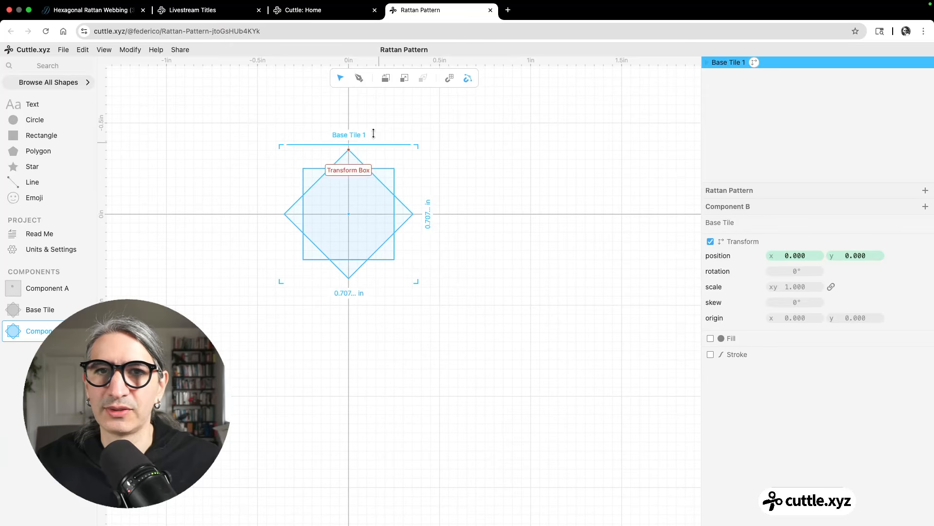
- Apply a Tile Repeat to the Base Tile instance
{"action": "left_click", "coordinate": [130, 50]}
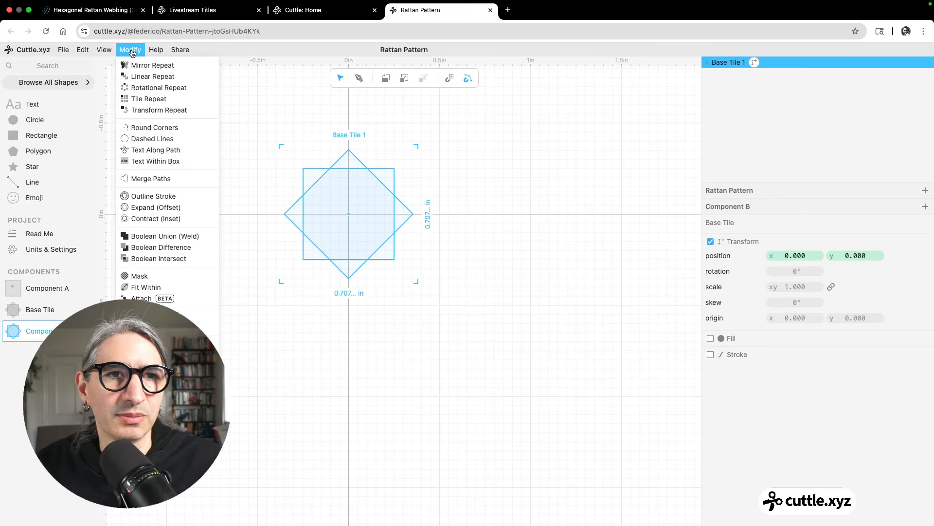
{"action": "left_click", "coordinate": [152, 99]}
{"action": "left_click", "coordinate": [462, 321]}
{"action": "scroll", "coordinate": [477, 309], "scroll_direction": "down", "scroll_amount": 3}
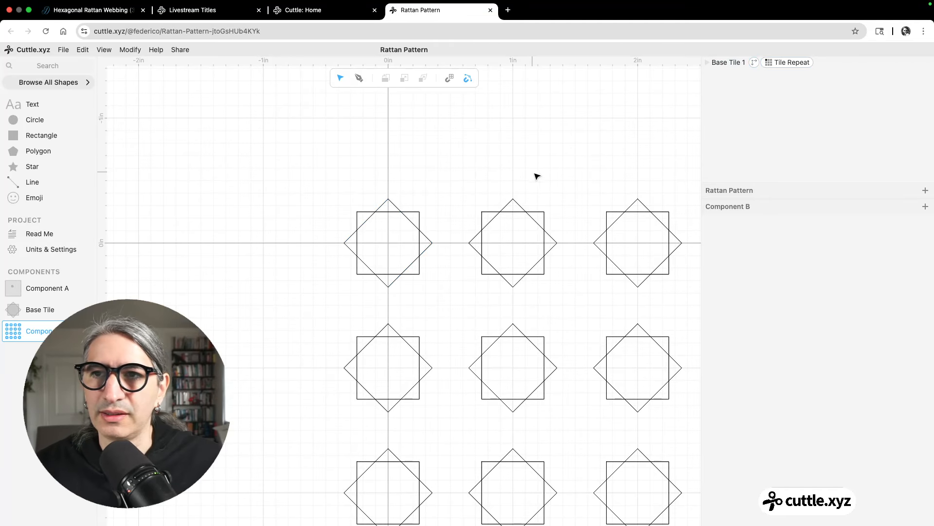
- Set the Tile Repeat's horizontal displacement to about 0.947 in and its vertical displacement to about 0.922 in
{"action": "left_click", "coordinate": [790, 63]}
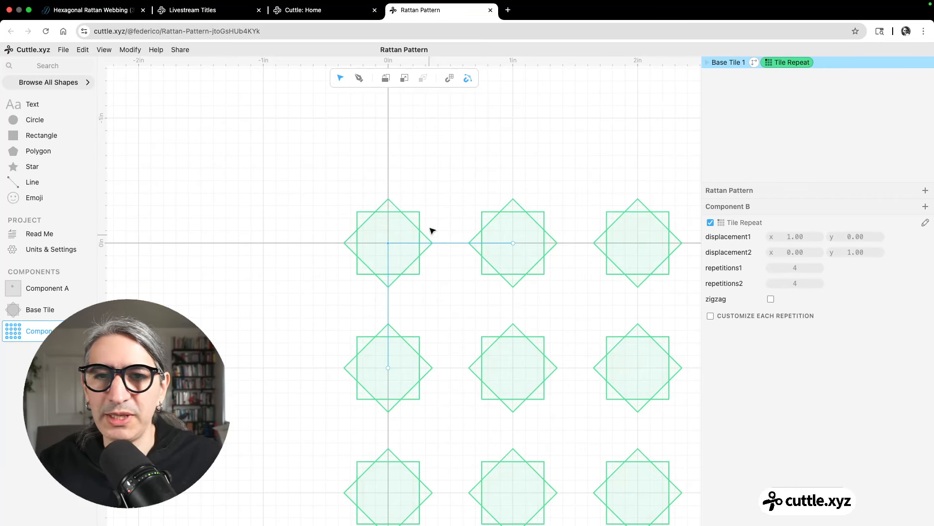
{"action": "scroll", "coordinate": [584, 180], "scroll_direction": "up", "scroll_amount": 3}
{"action": "left_click_drag", "start_coordinate": [476, 182], "coordinate": [499, 104]}
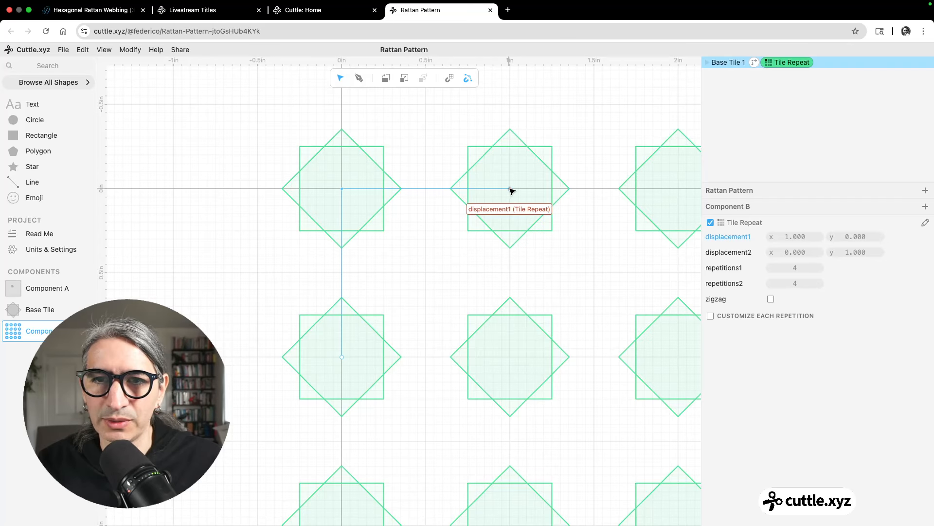
{"action": "mouse_move", "coordinate": [510, 189]}
{"action": "left_mouse_down"}
{"action": "mouse_move", "coordinate": [507, 143]}
{"action": "mouse_move", "coordinate": [552, 200]}
{"action": "mouse_move", "coordinate": [471, 153]}
{"action": "mouse_move", "coordinate": [548, 160]}
{"action": "mouse_move", "coordinate": [501, 188]}
{"action": "left_mouse_up"}
{"action": "mouse_move", "coordinate": [352, 358]}
{"action": "left_mouse_down"}
{"action": "mouse_move", "coordinate": [346, 323]}
{"action": "mouse_move", "coordinate": [350, 344]}
{"action": "left_mouse_up"}
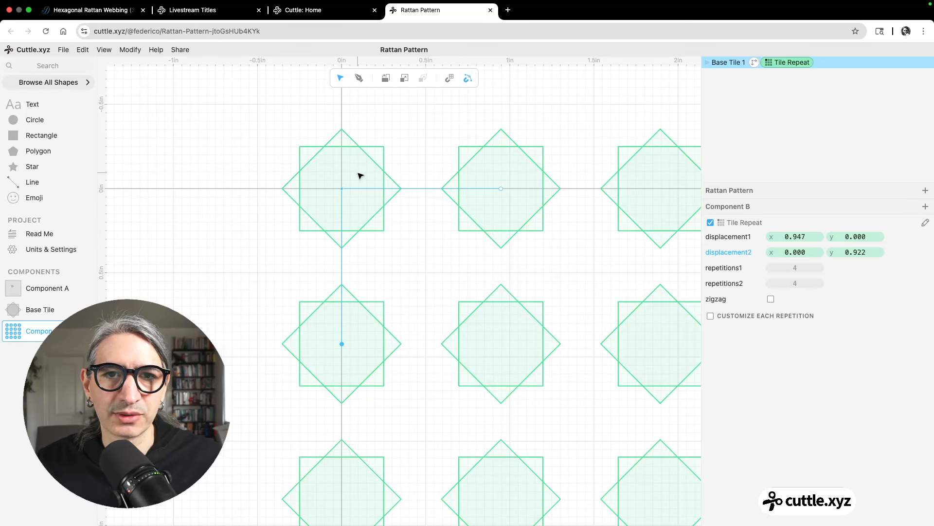
{"action": "key", "text": "super"}
{"action": "key", "text": "super"}
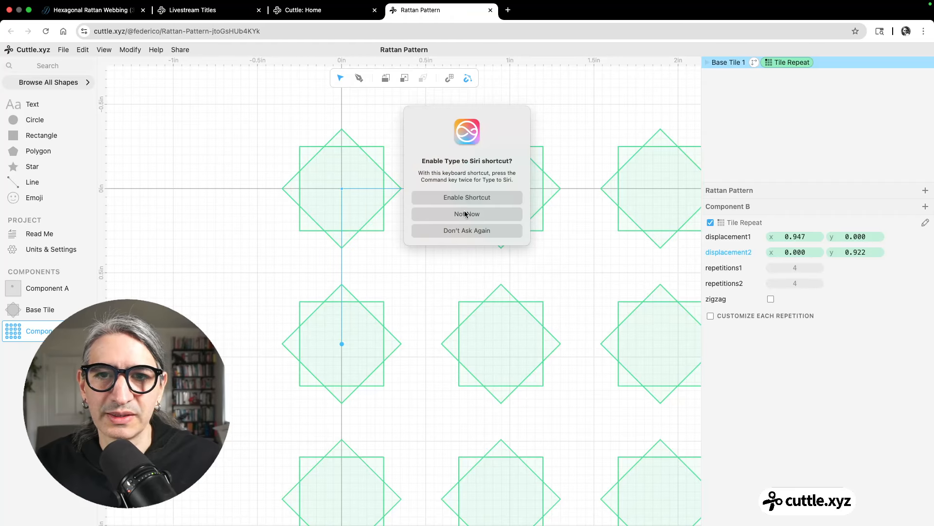
{"action": "left_click", "coordinate": [464, 214]}
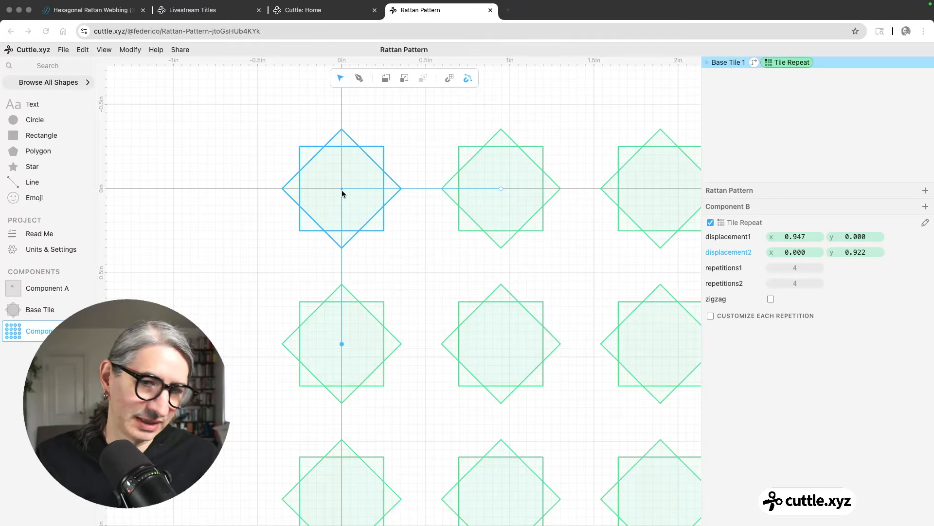
{"action": "left_click_drag", "start_coordinate": [342, 190], "coordinate": [343, 187]}
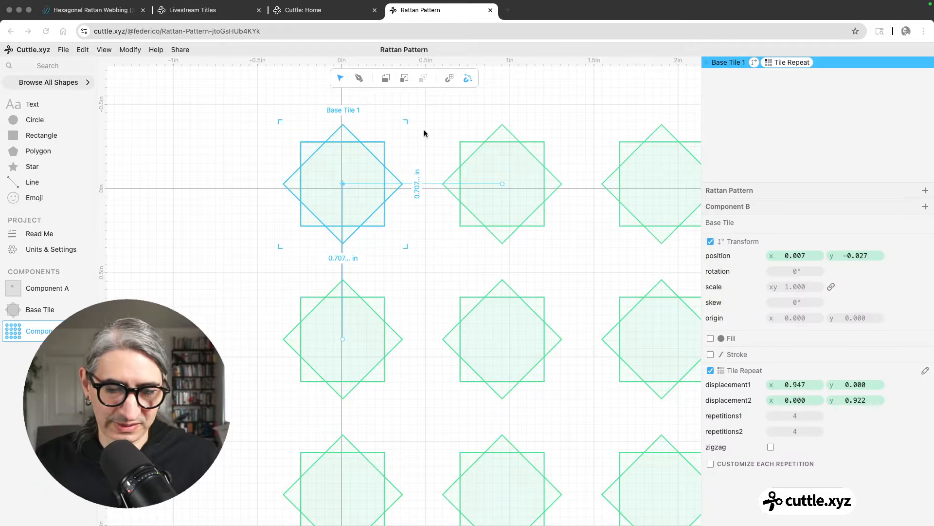
{"action": "key", "text": "super+z"}
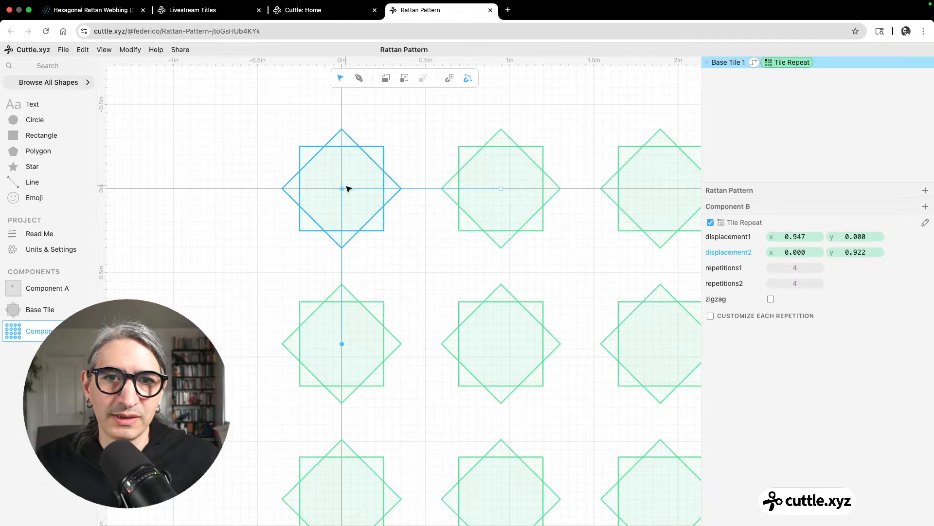
- Reposition the Base Tile instance's origin onto its diamond corners and snap both Tile Repeat displacements so neighbouring tiles touch tip to tip
{"action": "left_click_drag", "start_coordinate": [342, 190], "coordinate": [342, 129]}
{"action": "left_click_drag", "start_coordinate": [344, 288], "coordinate": [342, 249]}
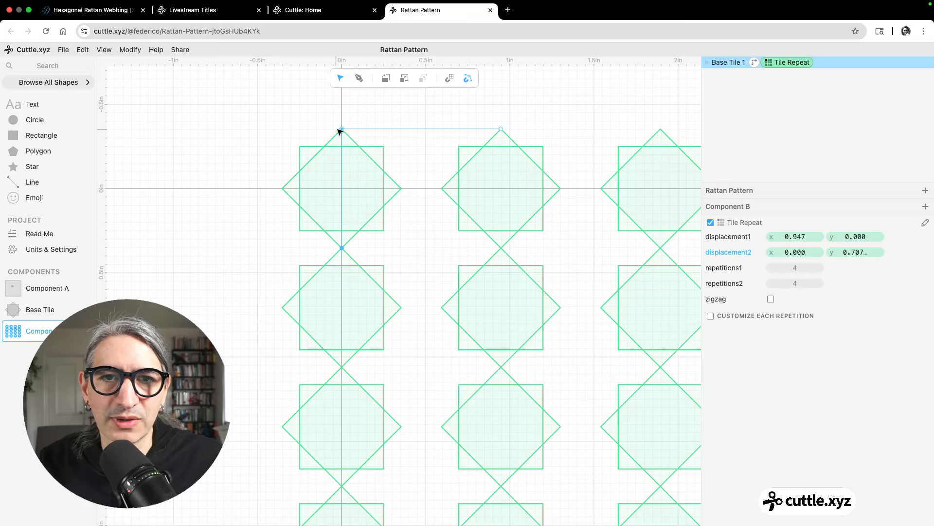
{"action": "left_click_drag", "start_coordinate": [343, 130], "coordinate": [284, 187]}
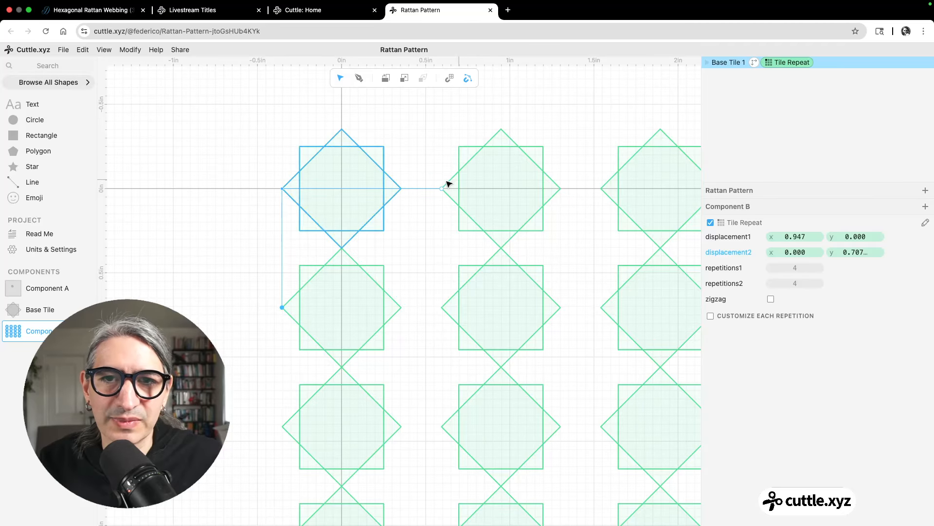
{"action": "left_click_drag", "start_coordinate": [442, 189], "coordinate": [402, 189]}
{"action": "left_click", "coordinate": [402, 134]}
- Try moving the whole repeated pattern away from the canvas origin, and undo the move
{"action": "scroll", "coordinate": [401, 133], "scroll_direction": "down", "scroll_amount": 5}
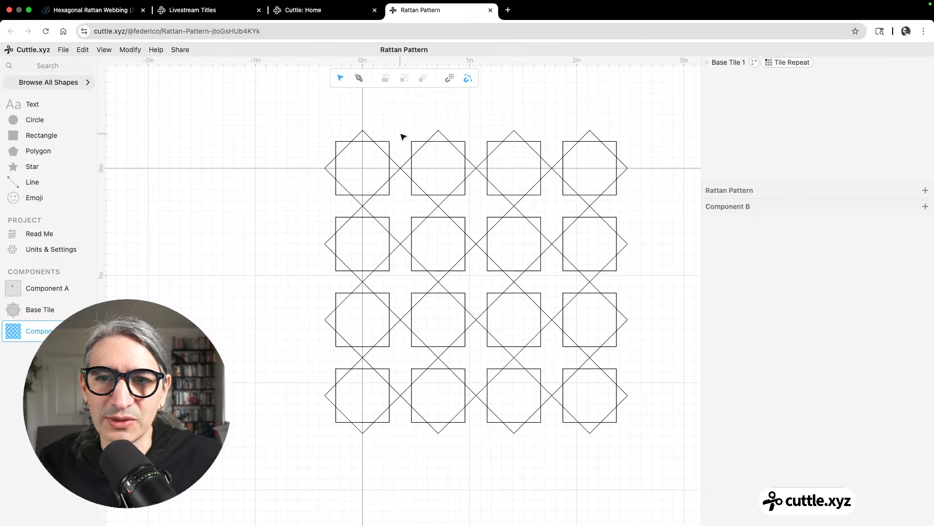
{"action": "scroll", "coordinate": [450, 105], "scroll_direction": "right", "scroll_amount": 2}
{"action": "scroll", "coordinate": [450, 106], "scroll_direction": "up", "scroll_amount": 1}
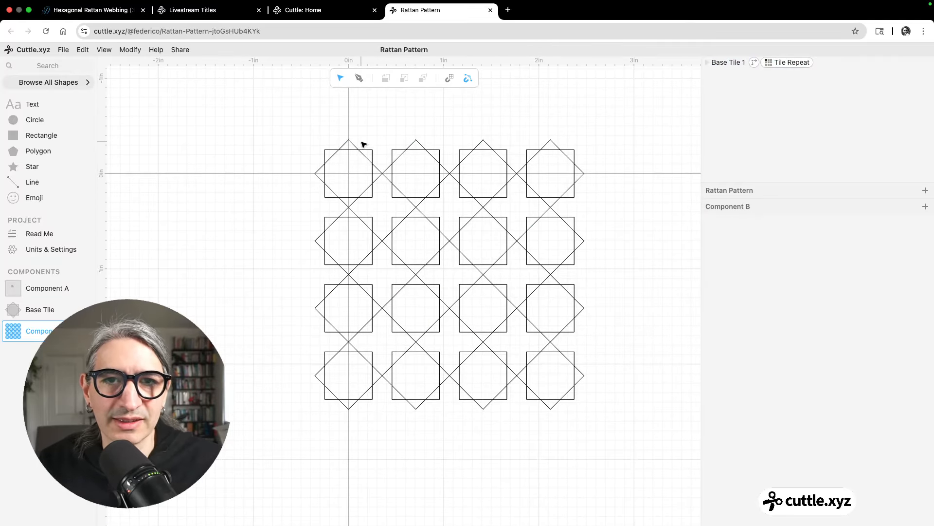
{"action": "left_click_drag", "start_coordinate": [354, 154], "coordinate": [444, 226]}
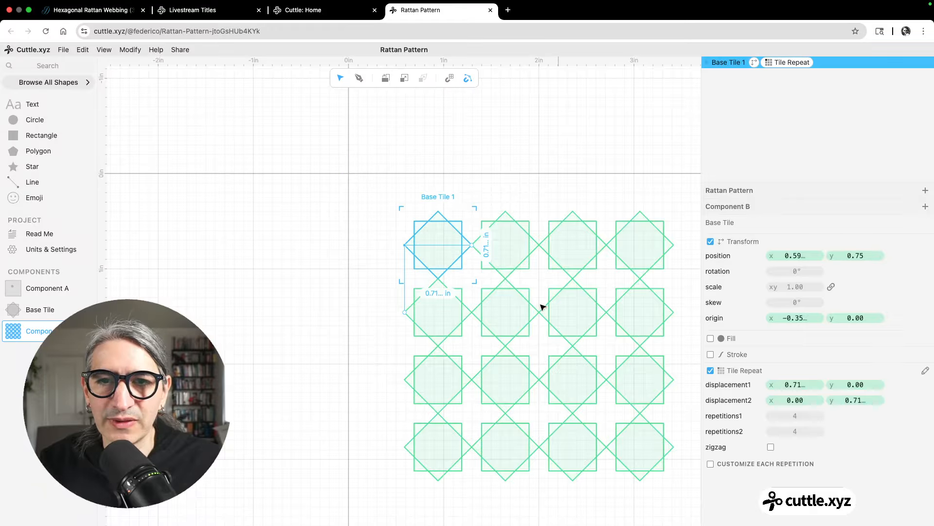
{"action": "key", "text": "ctrl+z"}
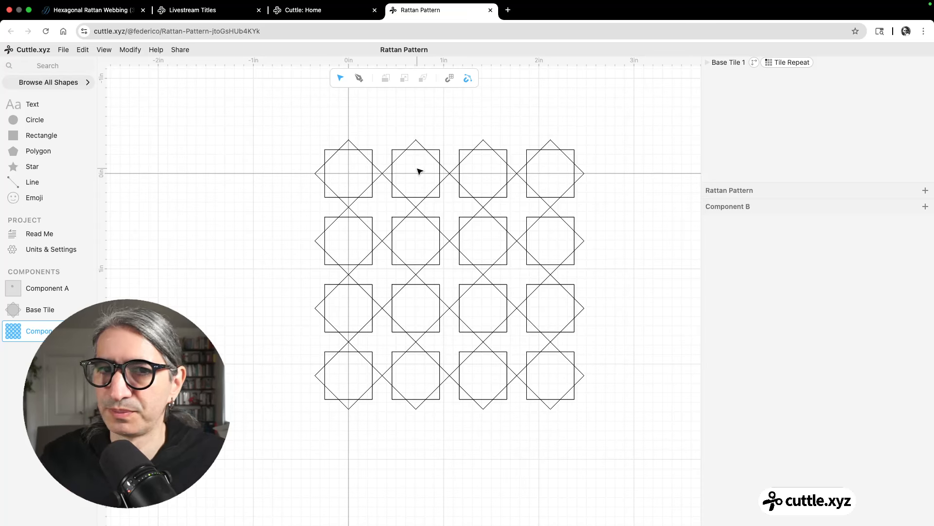
- Draw a straight path bridging the gap between the upper corners of the first two squares in the top row
{"action": "scroll", "coordinate": [419, 170], "scroll_direction": "up", "scroll_amount": 5}
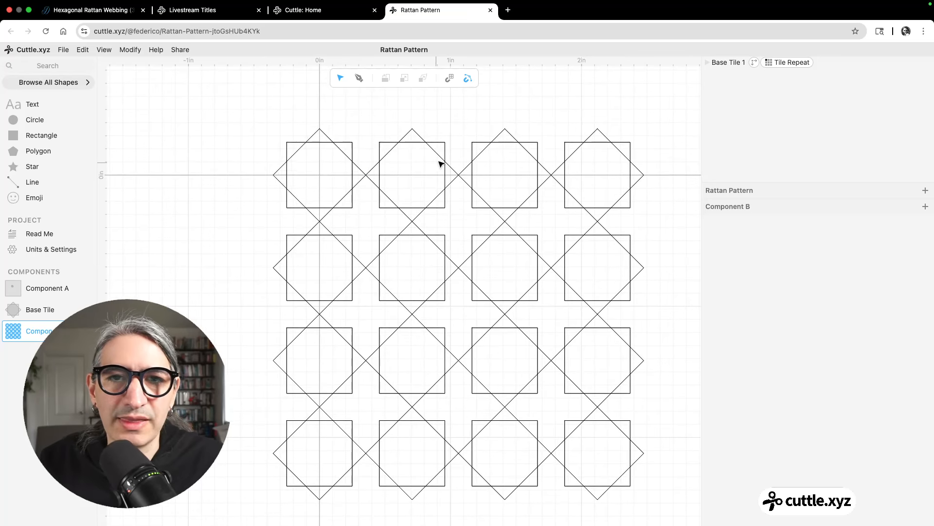
{"action": "left_click", "coordinate": [360, 78]}
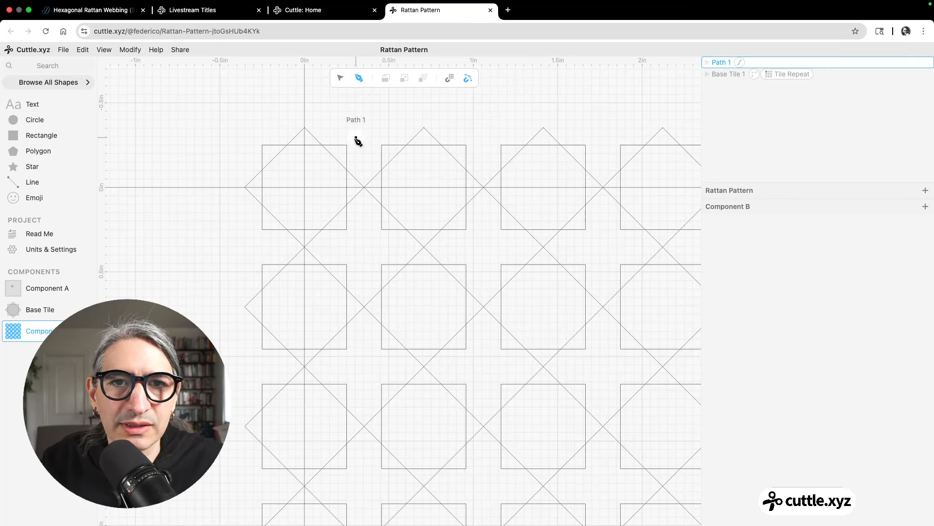
{"action": "left_click", "coordinate": [382, 144]}
{"action": "key", "text": "Escape"}
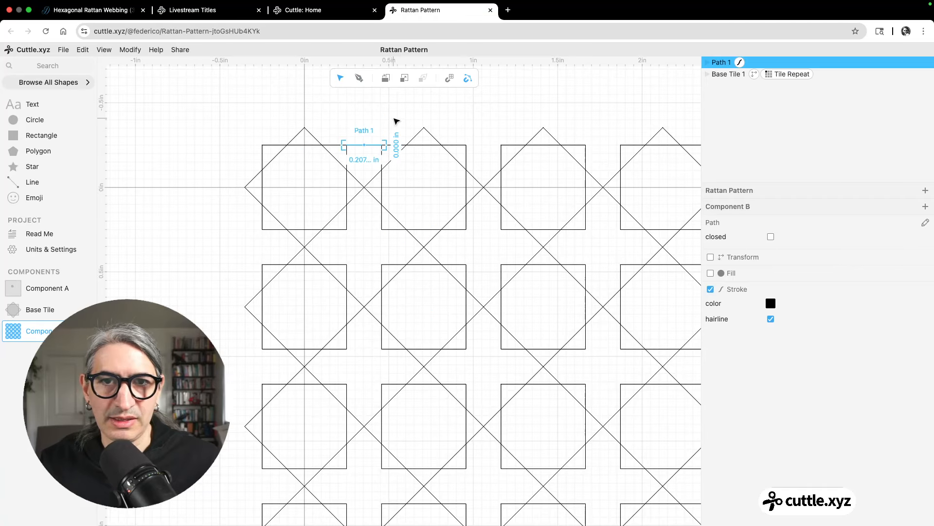
{"action": "left_click", "coordinate": [396, 122]}
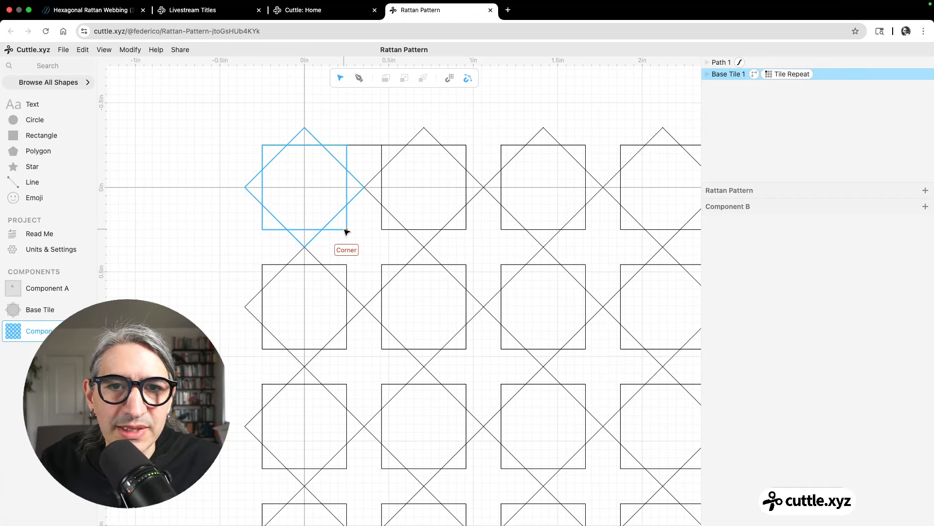
- Draw a path about 0.1 in long from the first square's lower-right corner into the gap beside it
{"action": "left_click", "coordinate": [359, 78]}
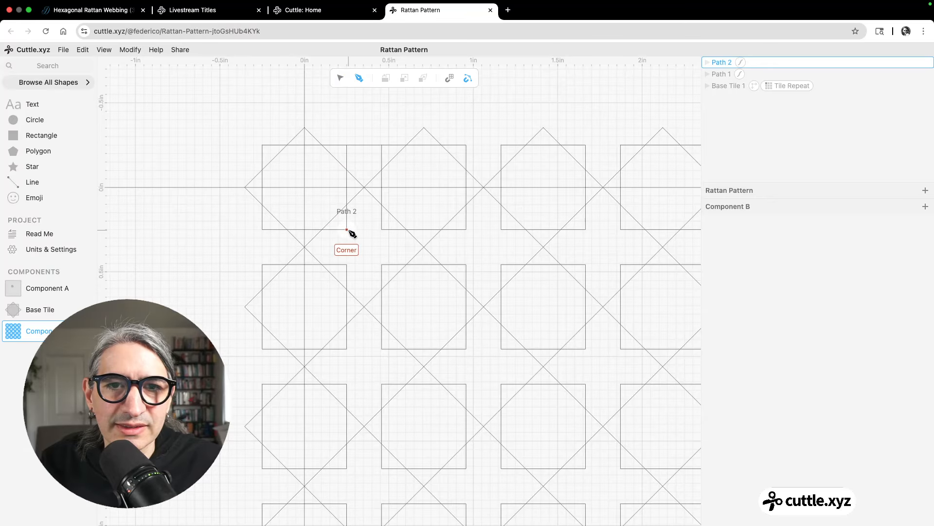
{"action": "left_click", "coordinate": [346, 229]}
{"action": "left_click", "coordinate": [363, 230]}
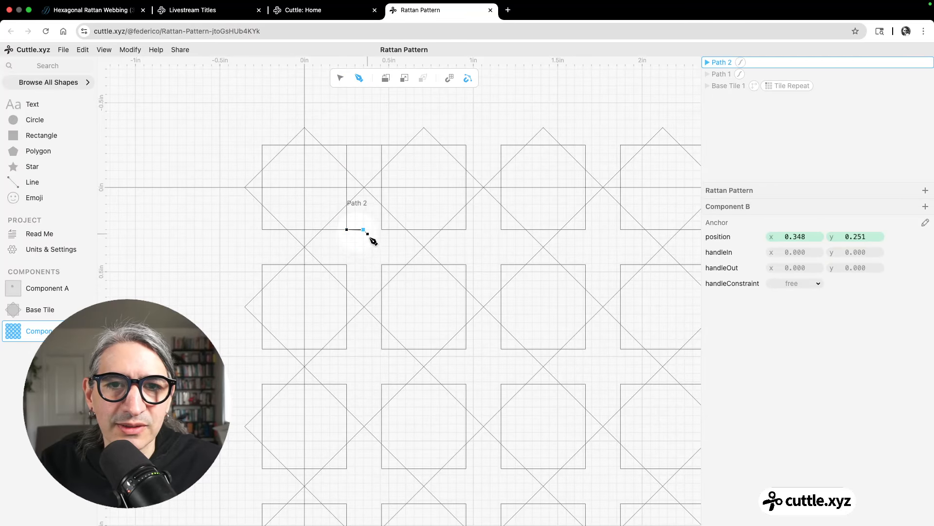
{"action": "key", "text": "Escape"}
{"action": "left_click", "coordinate": [355, 222]}
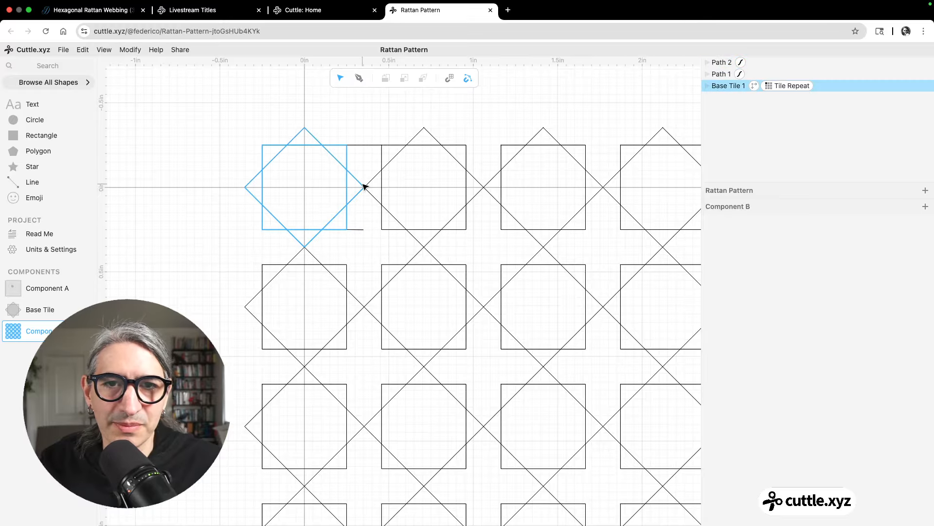
- Delete both paths drawn between the first two squares
{"action": "left_click", "coordinate": [361, 231]}
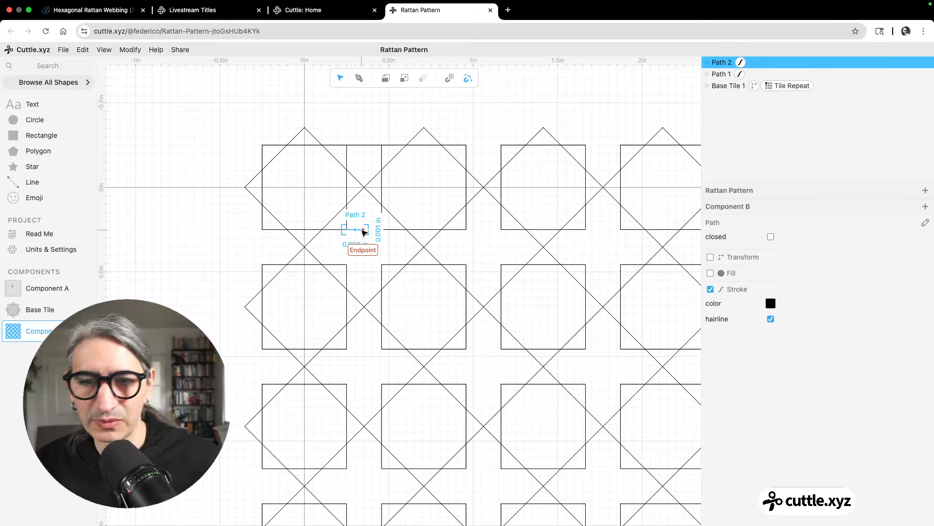
{"action": "key", "text": "BackSpace"}
{"action": "left_click", "coordinate": [362, 149]}
{"action": "key", "text": "BackSpace"}
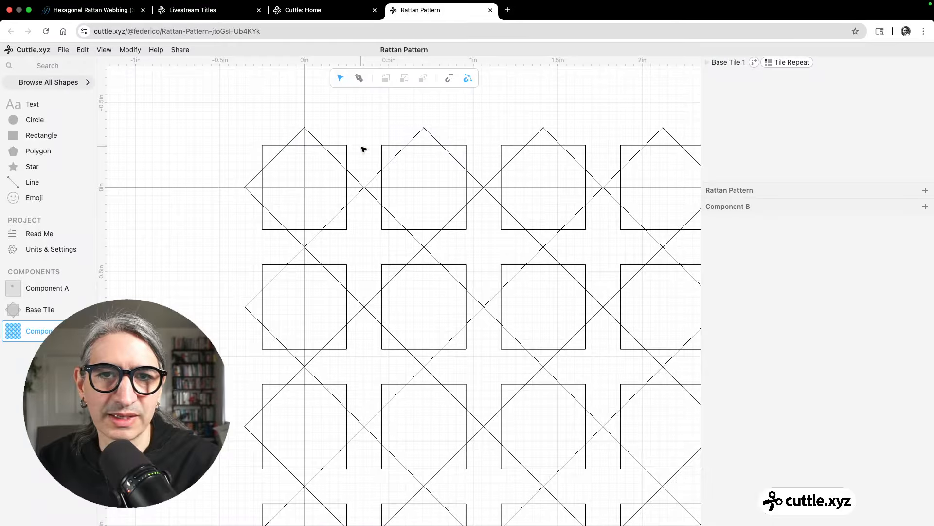
- Add a vertical guide through the first tile's right tip and draw a path from the square's upper-right corner to it
{"action": "left_click_drag", "start_coordinate": [99, 171], "coordinate": [361, 186]}
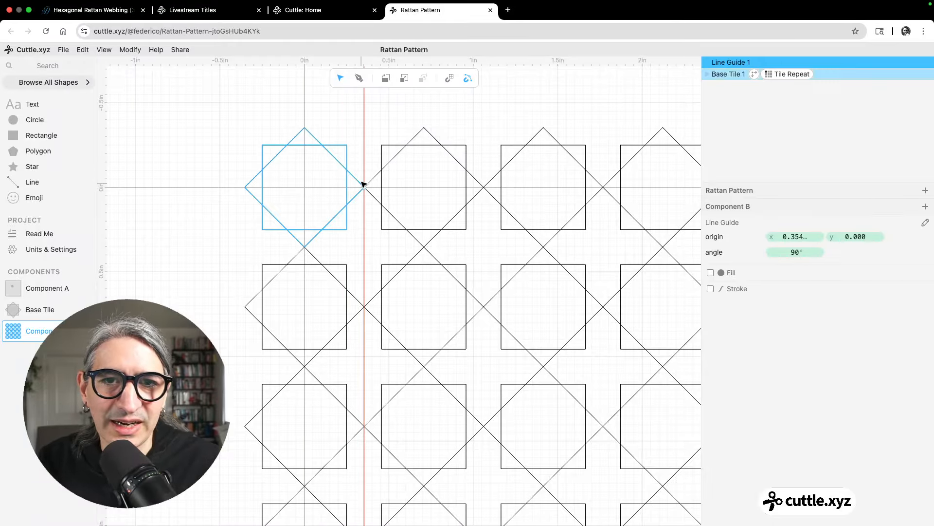
{"action": "left_click", "coordinate": [359, 78]}
{"action": "left_click", "coordinate": [347, 144]}
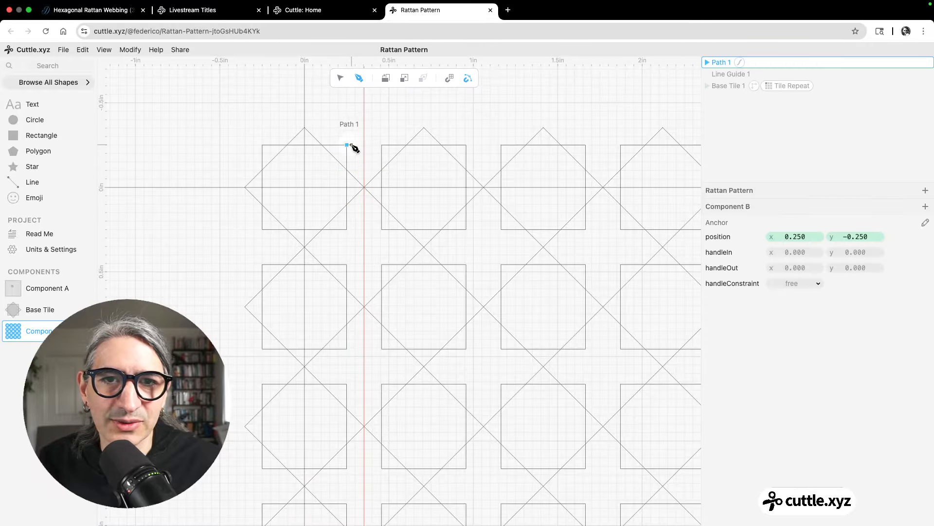
{"action": "left_click", "coordinate": [364, 145]}
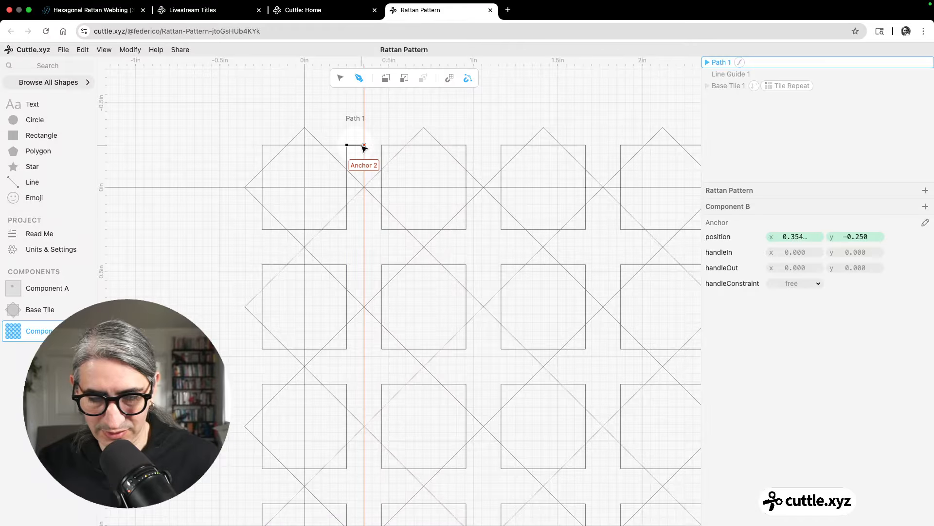
{"action": "key", "text": "Escape"}
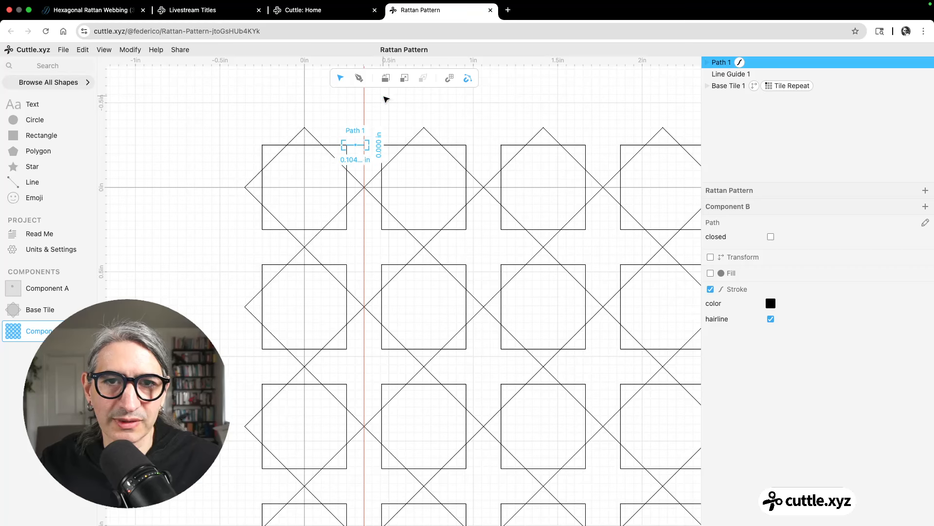
{"action": "left_click", "coordinate": [385, 99]}
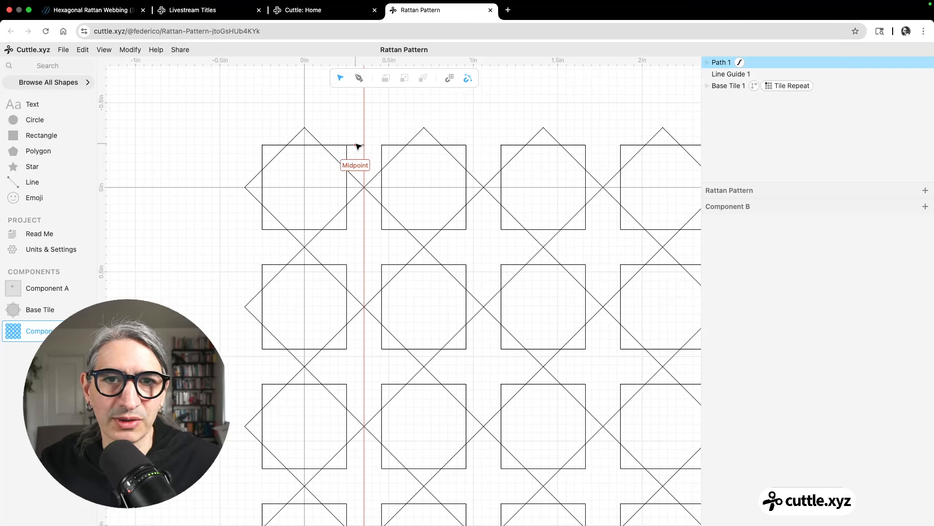
- Delete the short path and the vertical guide from the repeated pattern
{"action": "left_click", "coordinate": [357, 145]}
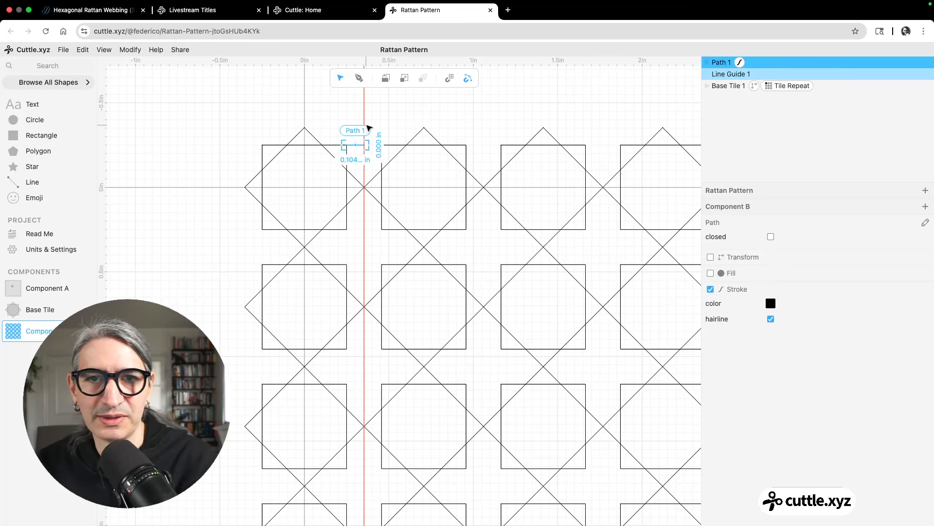
{"action": "key", "text": "BackSpace"}
{"action": "left_click", "coordinate": [365, 129]}
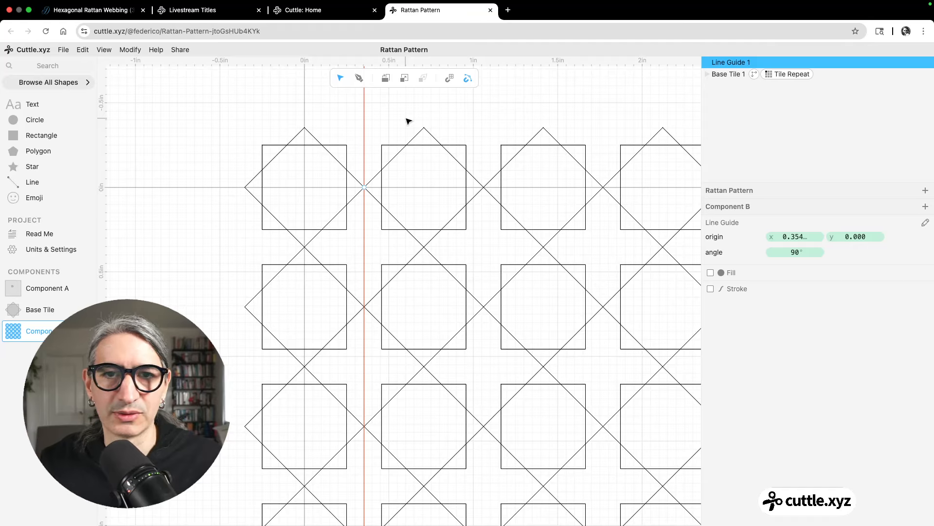
{"action": "key", "text": "BackSpace"}
- Open the Base Tile component and add two horizontal and two vertical guides through the rotated square's four corners
{"action": "scroll", "coordinate": [409, 253], "scroll_direction": "down", "scroll_amount": 5}
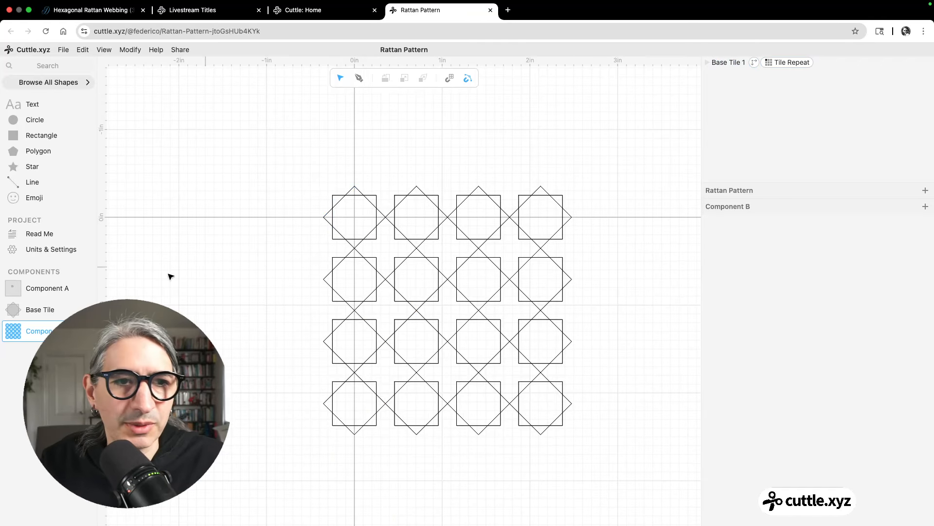
{"action": "left_click", "coordinate": [49, 311]}
{"action": "left_click", "coordinate": [319, 265]}
{"action": "scroll", "coordinate": [325, 264], "scroll_direction": "up", "scroll_amount": 1}
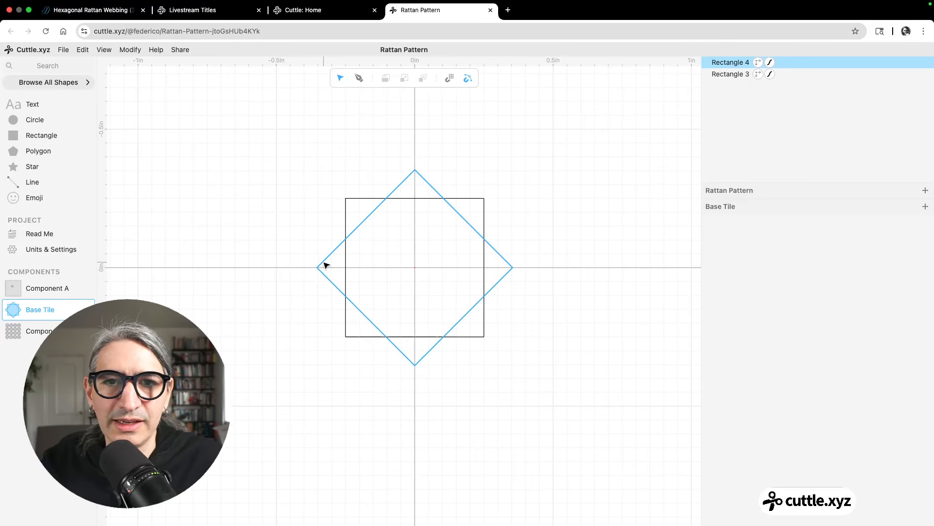
{"action": "left_click", "coordinate": [270, 215]}
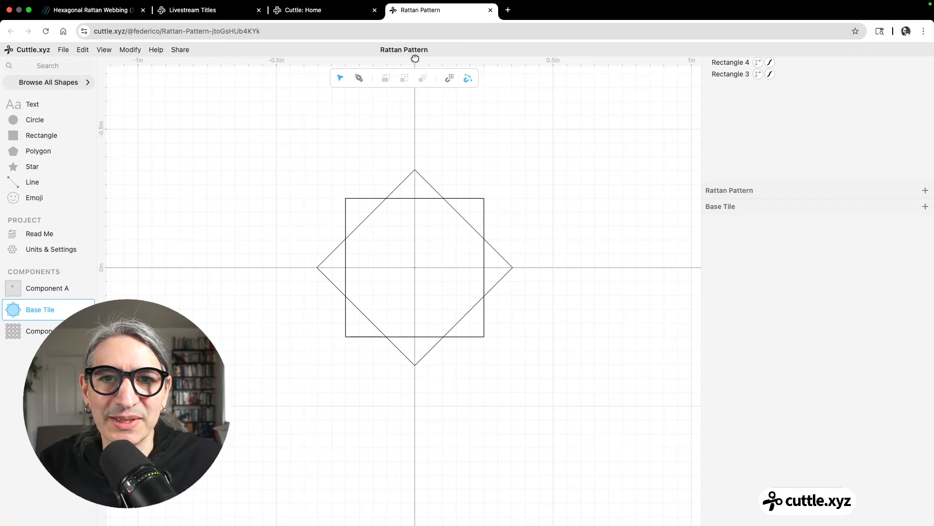
{"action": "left_click_drag", "start_coordinate": [415, 59], "coordinate": [415, 169]}
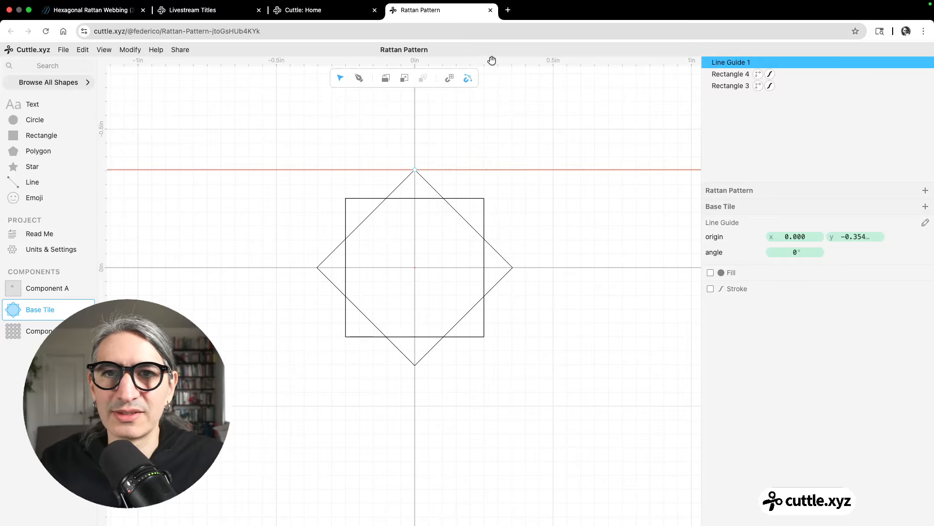
{"action": "left_click_drag", "start_coordinate": [495, 60], "coordinate": [415, 365]}
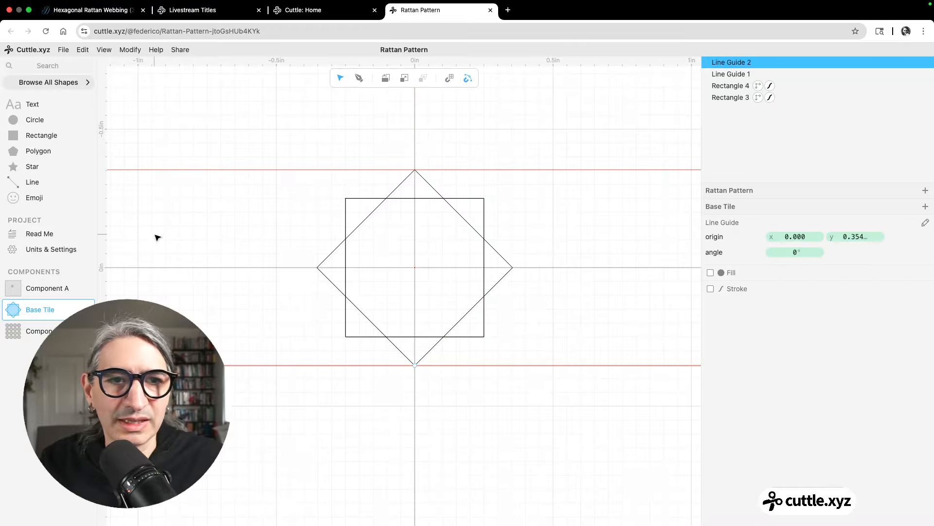
{"action": "left_click_drag", "start_coordinate": [106, 220], "coordinate": [317, 267]}
{"action": "left_click_drag", "start_coordinate": [105, 236], "coordinate": [514, 269]}
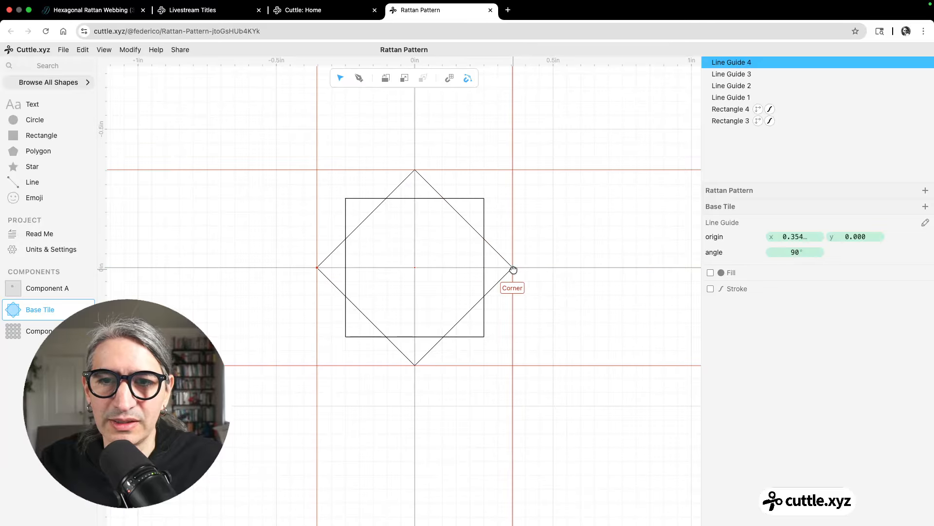
- Draw a horizontal path from the upright square's upper-right corner to the right vertical guide
{"action": "left_click", "coordinate": [547, 243]}
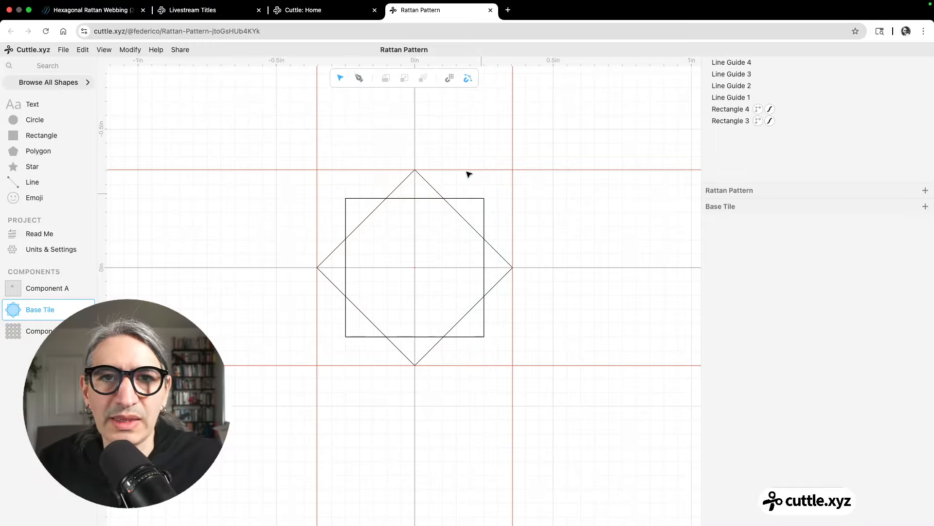
{"action": "left_click", "coordinate": [358, 82]}
{"action": "left_click", "coordinate": [387, 190]}
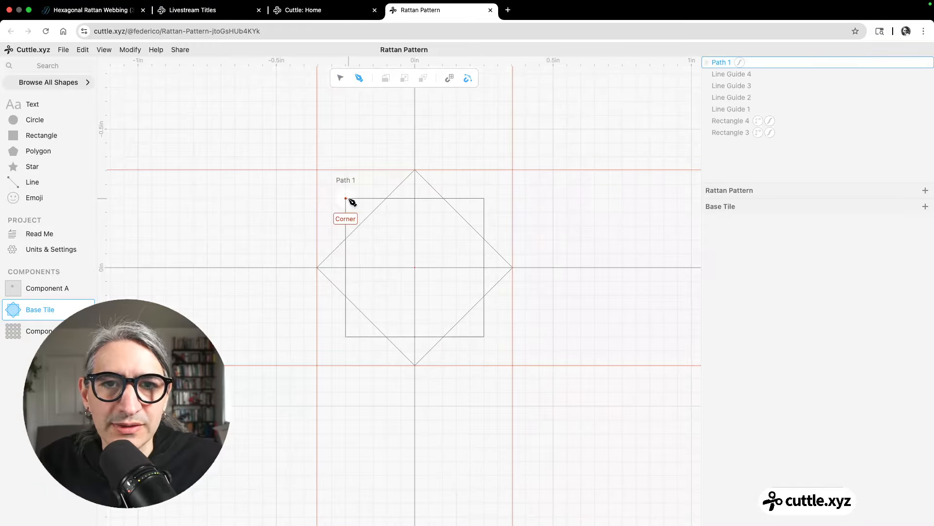
{"action": "left_click", "coordinate": [485, 198]}
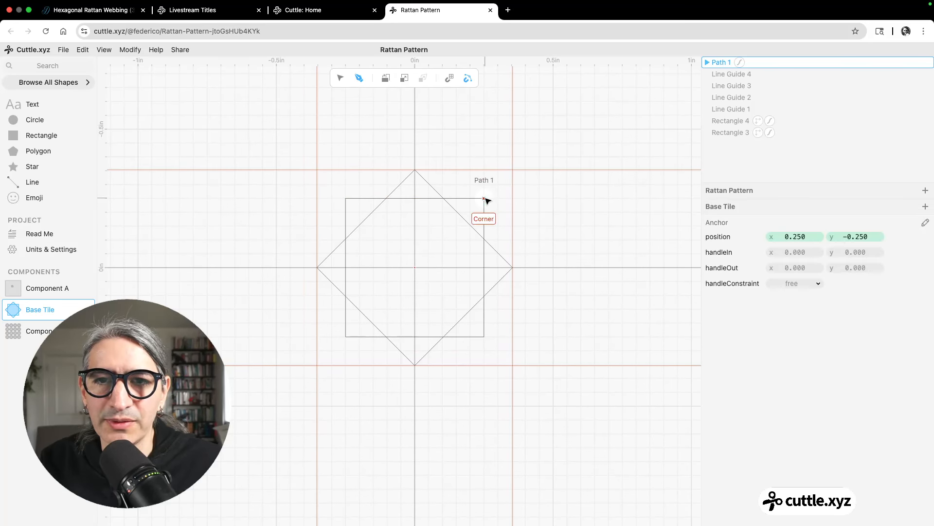
{"action": "left_click", "coordinate": [513, 199]}
{"action": "key", "text": "Escape"}
{"action": "key", "text": "Escape"}
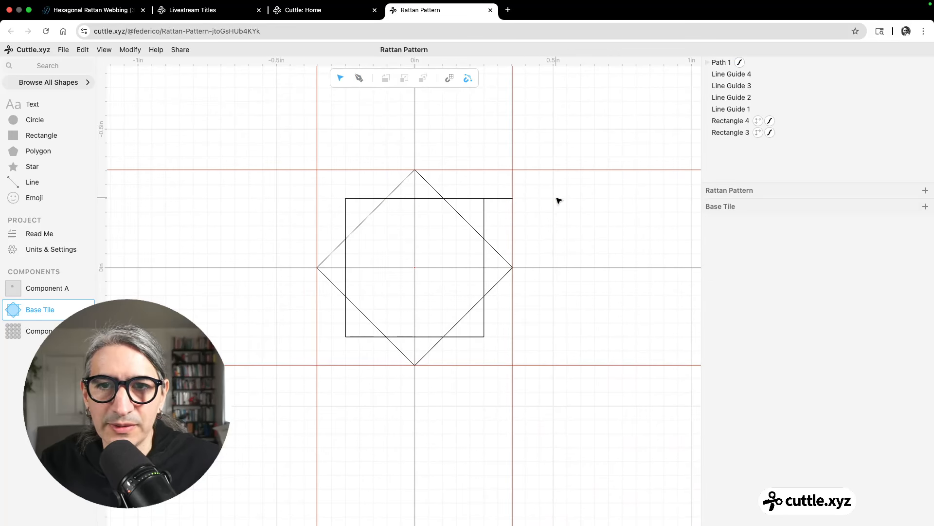
- Draw a horizontal path from the upright square's upper-left corner to the left vertical guide
{"action": "left_click", "coordinate": [359, 78]}
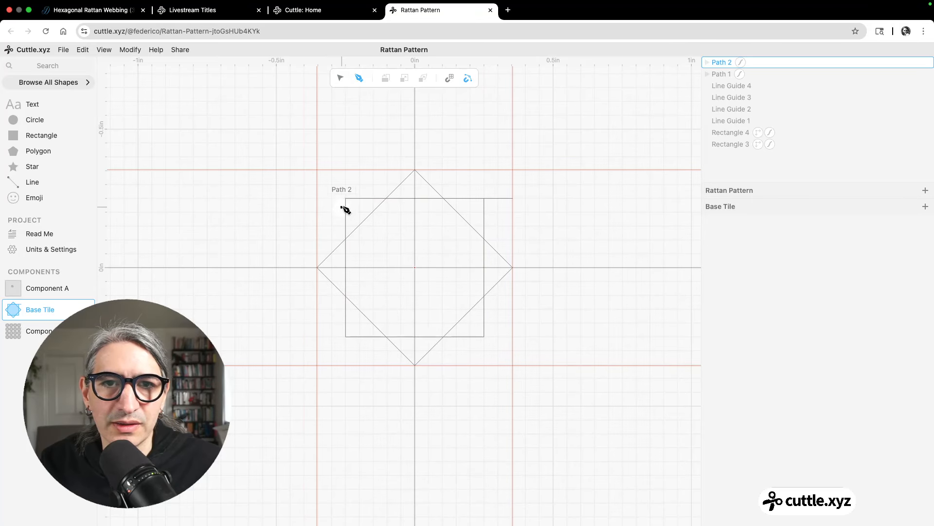
{"action": "left_click", "coordinate": [346, 198]}
{"action": "left_click", "coordinate": [318, 198]}
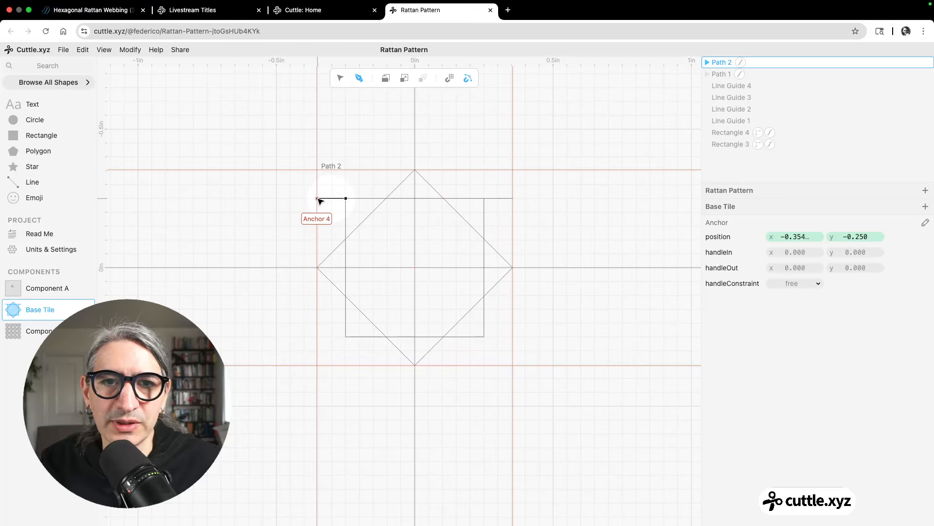
{"action": "left_click", "coordinate": [341, 78]}
{"action": "left_click", "coordinate": [459, 189]}
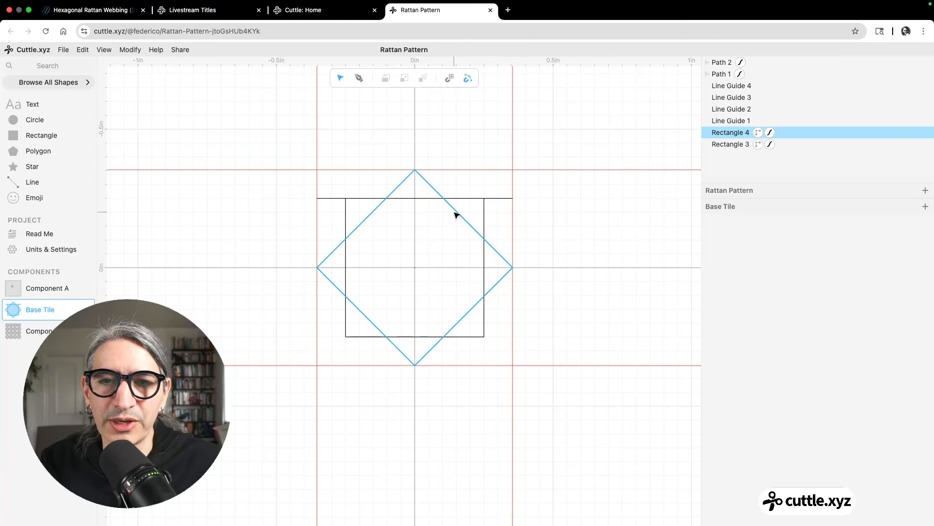
- Draw vertical paths from the upright square's two upper corners up to the upper horizontal guide
{"action": "left_click", "coordinate": [358, 74]}
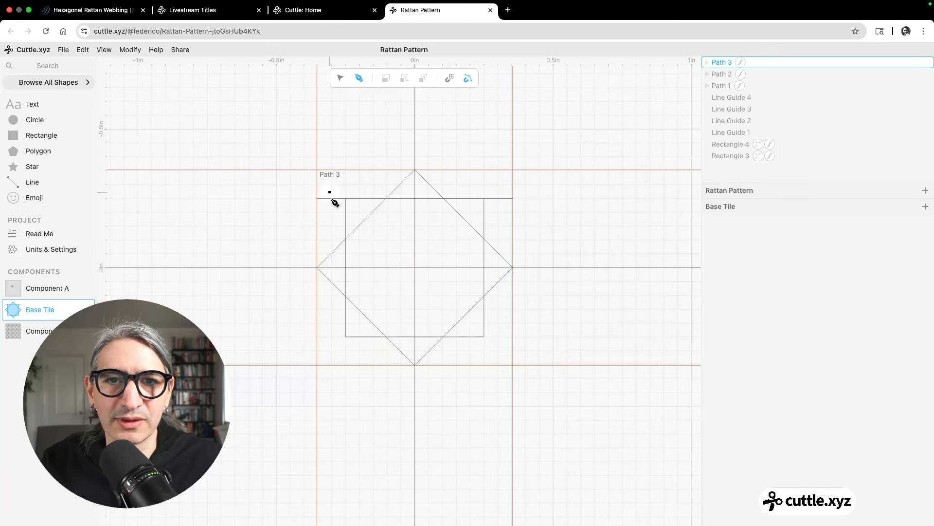
{"action": "left_click", "coordinate": [346, 199]}
{"action": "left_click", "coordinate": [346, 170]}
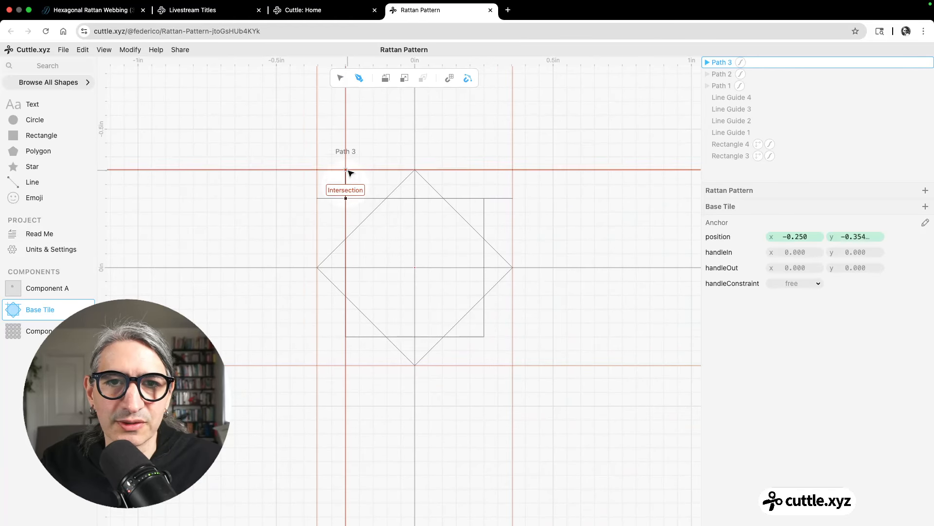
{"action": "left_click", "coordinate": [360, 78]}
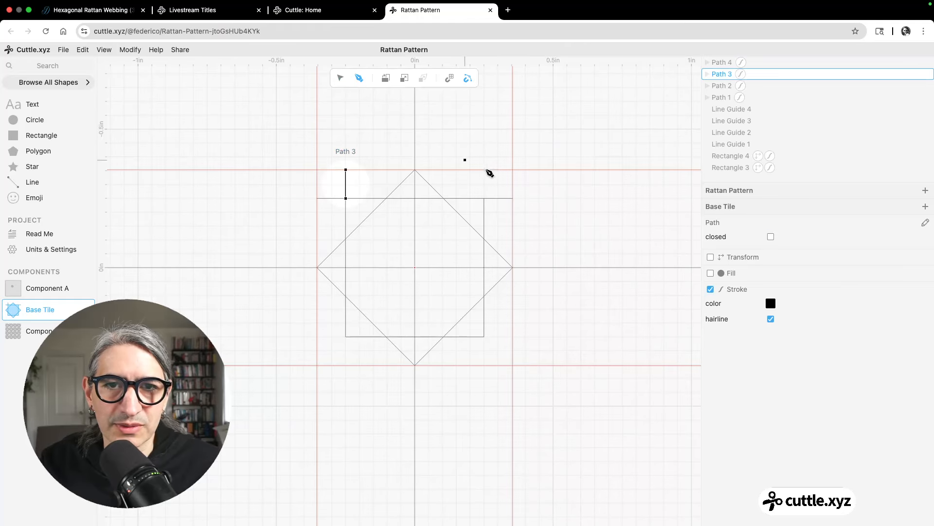
{"action": "left_click", "coordinate": [484, 198]}
{"action": "left_click", "coordinate": [484, 170]}
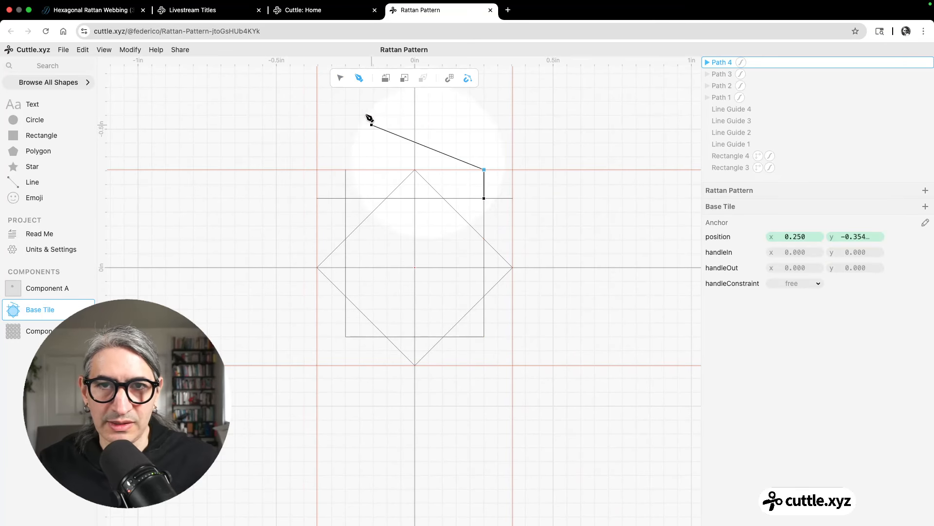
{"action": "left_click", "coordinate": [340, 78]}
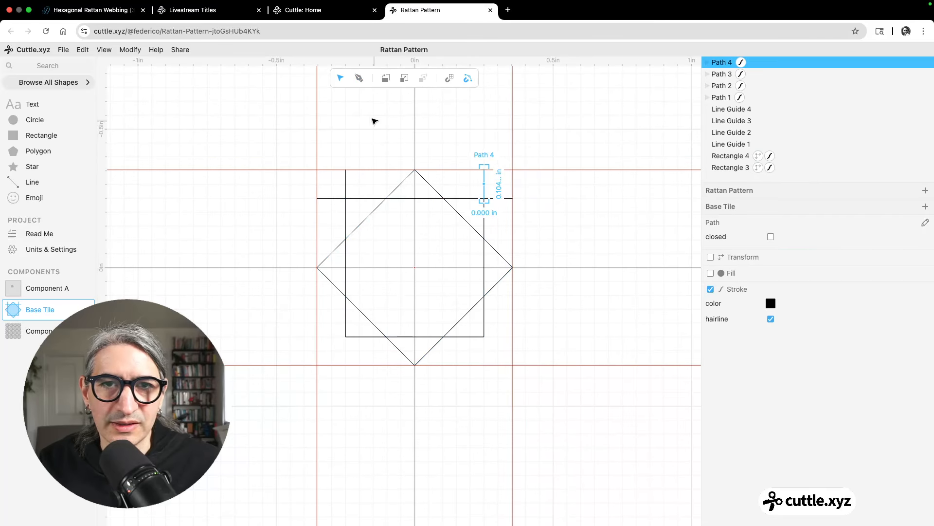
- Draw vertical paths from the upright square's two lower corners down to the lower horizontal guide
{"action": "left_click", "coordinate": [359, 78]}
{"action": "left_click", "coordinate": [346, 336]}
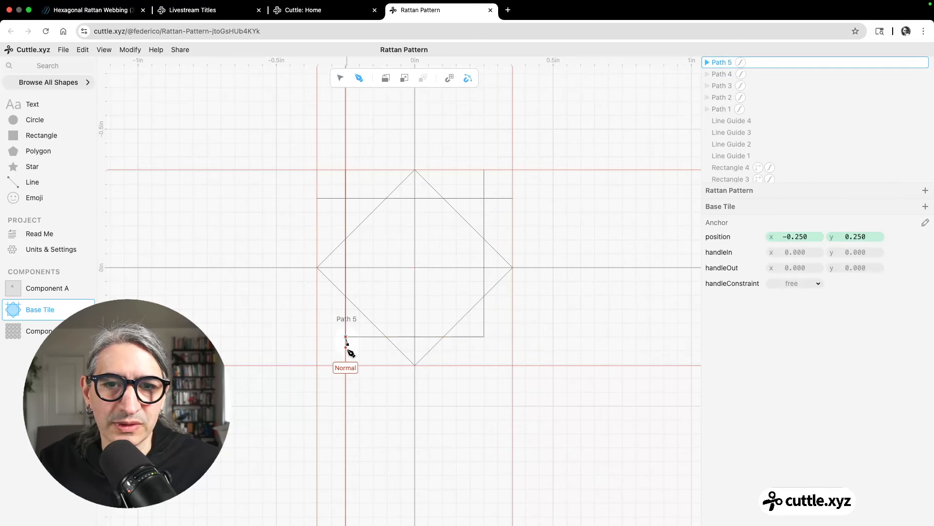
{"action": "left_click", "coordinate": [346, 364]}
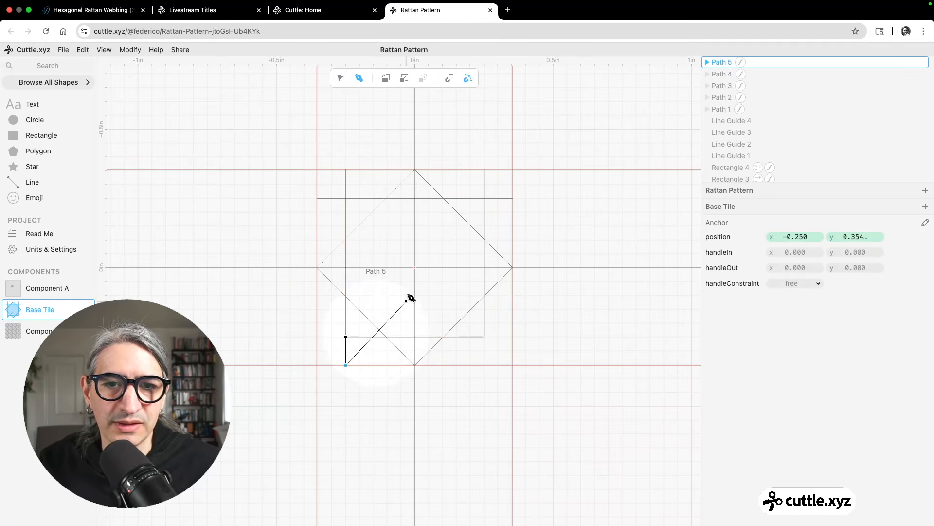
{"action": "left_click", "coordinate": [342, 79]}
{"action": "left_click", "coordinate": [360, 78]}
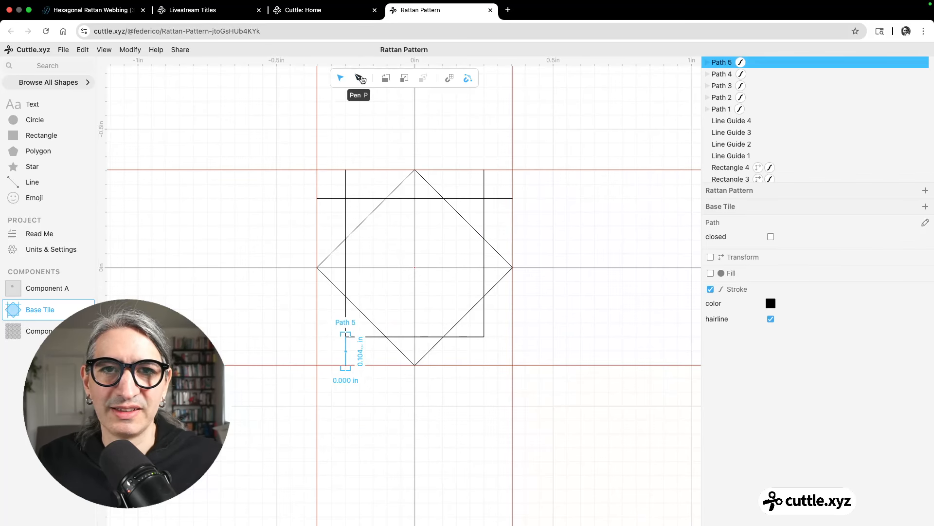
{"action": "left_click", "coordinate": [488, 316]}
{"action": "left_click", "coordinate": [484, 336]}
{"action": "left_click", "coordinate": [484, 364]}
{"action": "key", "text": "Escape"}
{"action": "left_click", "coordinate": [342, 79]}
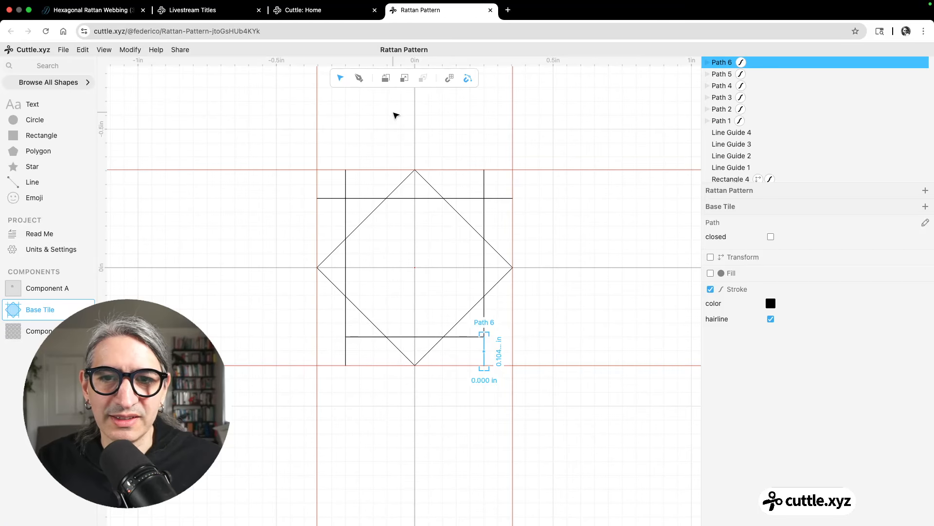
- Draw horizontal paths from the upright square's two lower corners outward to the left and right vertical guides
{"action": "left_click", "coordinate": [360, 79]}
{"action": "left_click", "coordinate": [484, 337]}
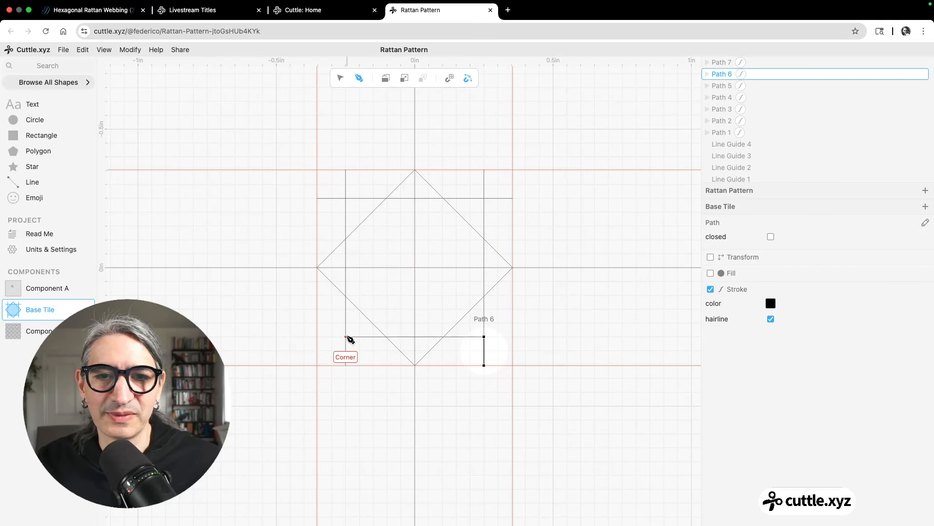
{"action": "left_click", "coordinate": [345, 336]}
{"action": "left_click", "coordinate": [317, 336]}
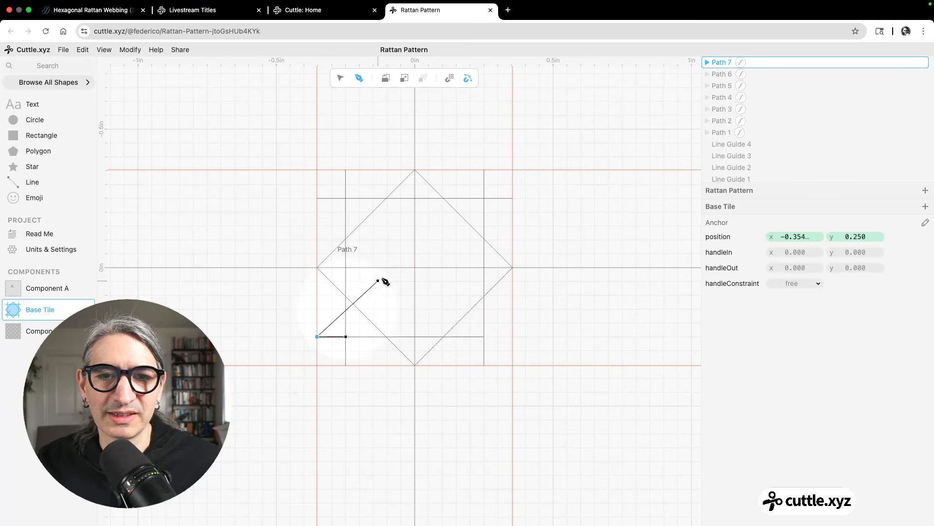
{"action": "key", "text": "Escape"}
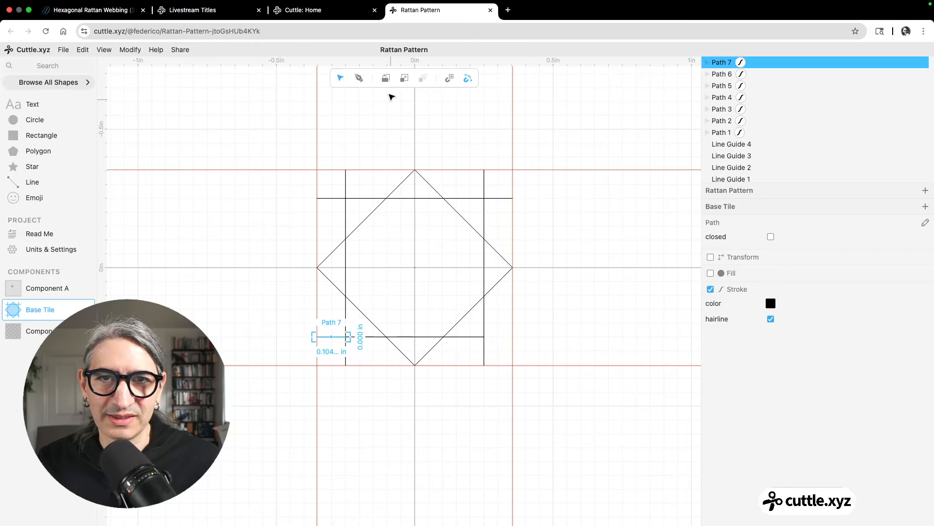
{"action": "left_click", "coordinate": [359, 79]}
{"action": "left_click", "coordinate": [483, 336]}
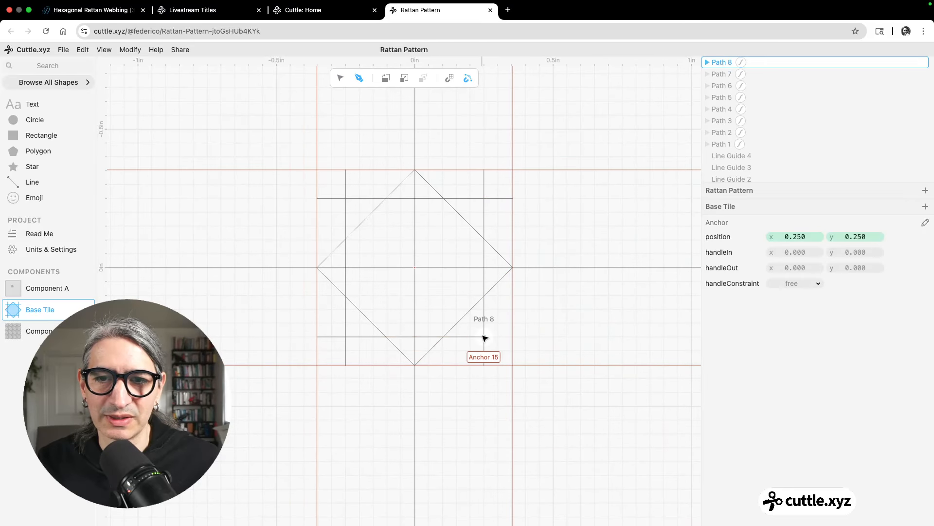
{"action": "left_click", "coordinate": [512, 337]}
{"action": "key", "text": "Escape"}
{"action": "left_click", "coordinate": [558, 319]}
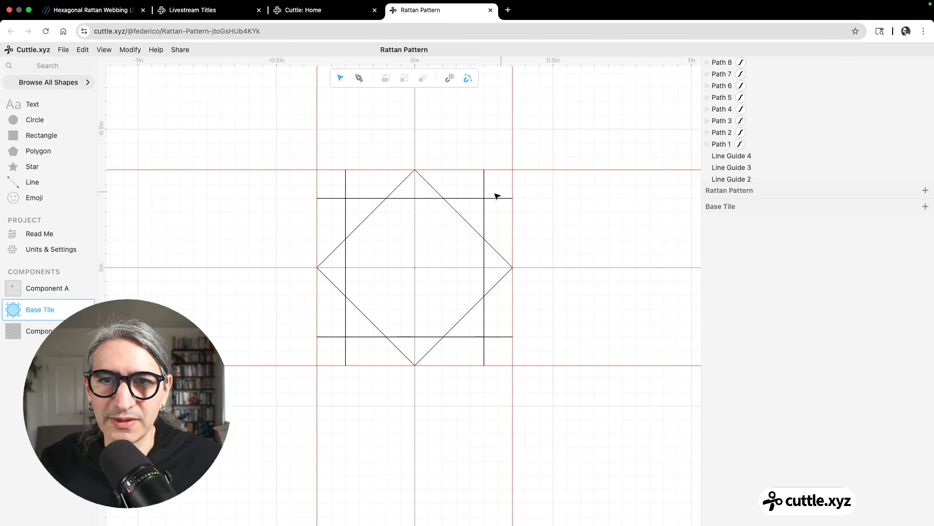
- Check the repeated pattern in Component B, and apply Outline Stroke to all squares and paths in the Base Tile component
{"action": "left_click", "coordinate": [41, 333]}
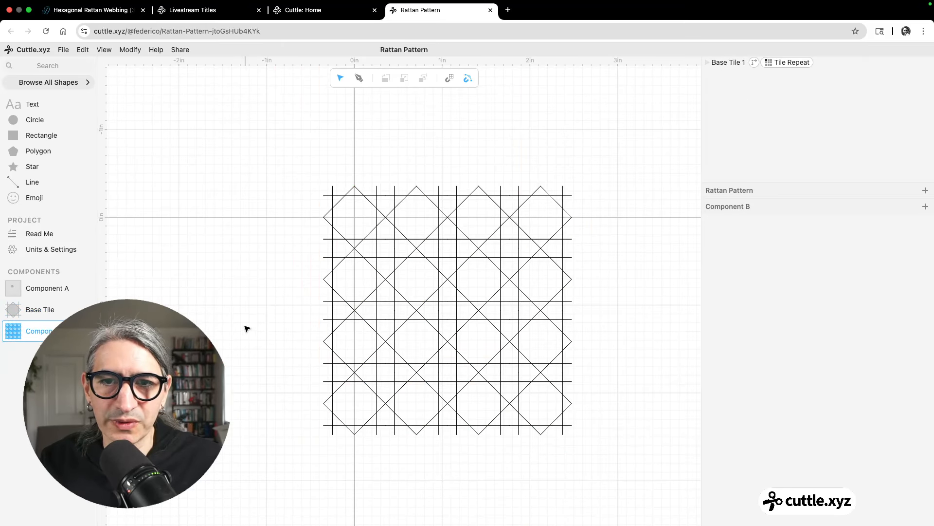
{"action": "scroll", "coordinate": [280, 327], "scroll_direction": "down", "scroll_amount": 3}
{"action": "scroll", "coordinate": [281, 325], "scroll_direction": "up", "scroll_amount": 5}
{"action": "left_click_drag", "start_coordinate": [285, 315], "coordinate": [259, 300]}
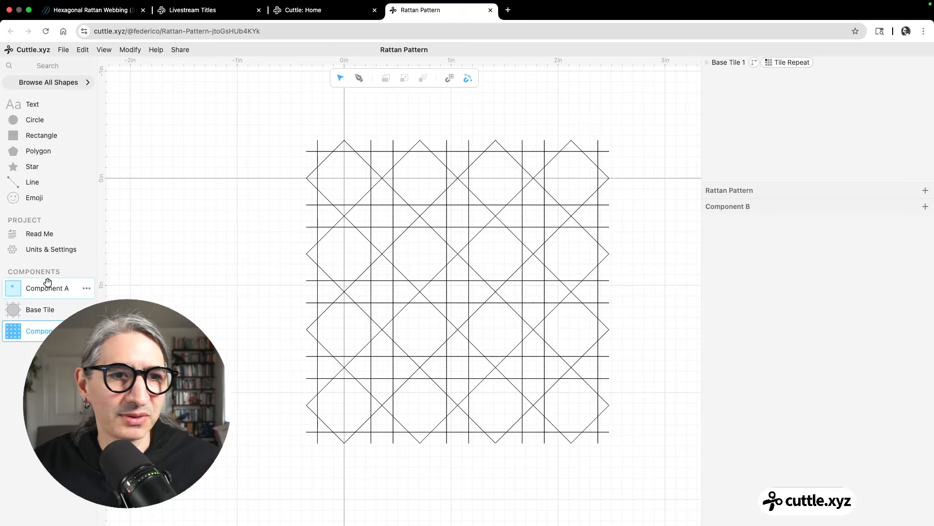
{"action": "left_click", "coordinate": [48, 309]}
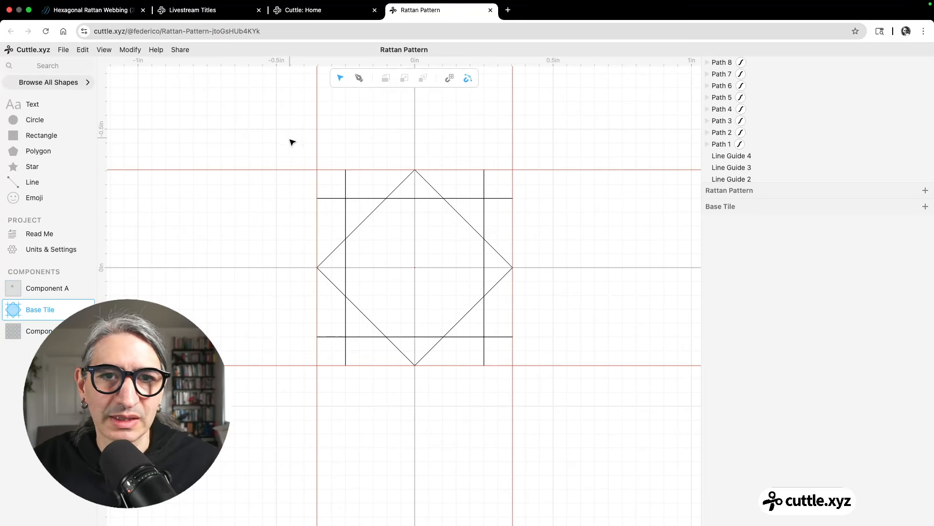
{"action": "left_click_drag", "start_coordinate": [292, 142], "coordinate": [599, 404]}
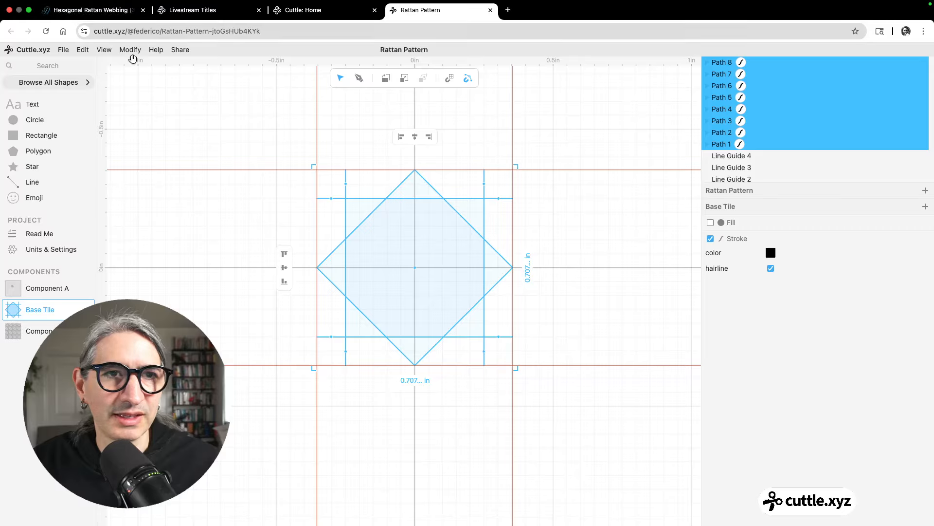
{"action": "left_click", "coordinate": [135, 53]}
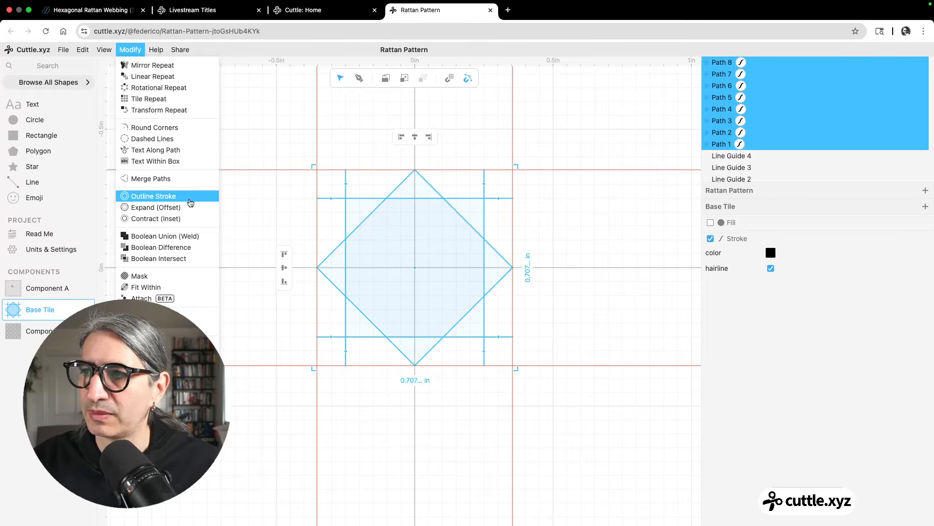
{"action": "left_click", "coordinate": [190, 202]}
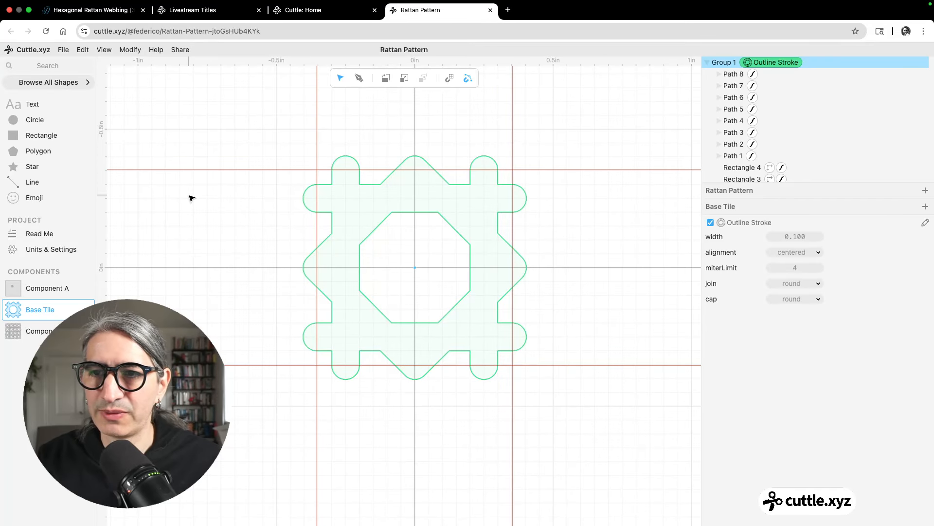
- Set the Outline Stroke width of the base tile group to 0.060
{"action": "left_click_drag", "start_coordinate": [798, 236], "coordinate": [743, 239]}
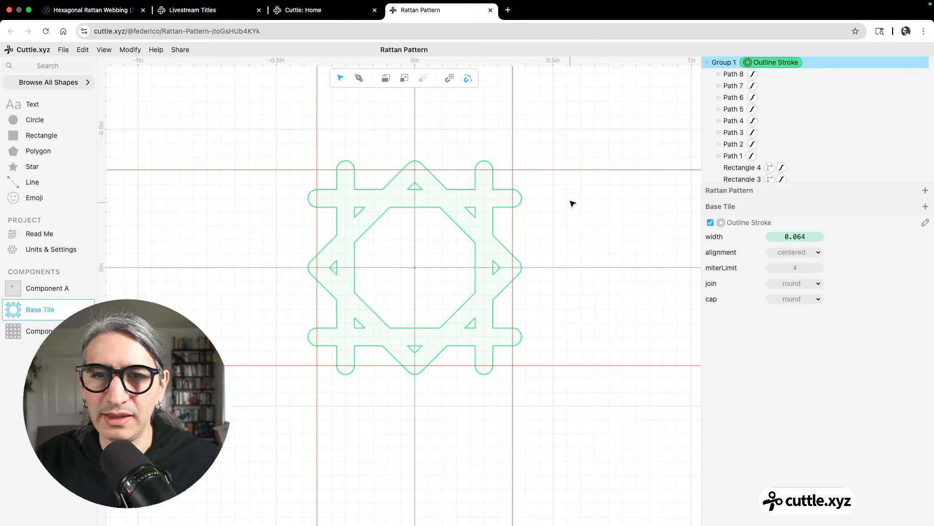
{"action": "left_click_drag", "start_coordinate": [539, 170], "coordinate": [474, 209]}
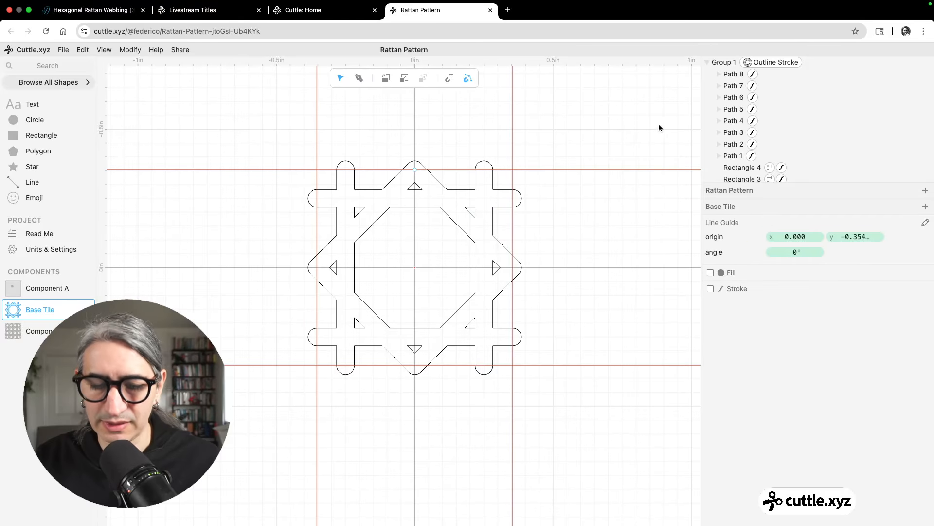
{"action": "left_click", "coordinate": [778, 62]}
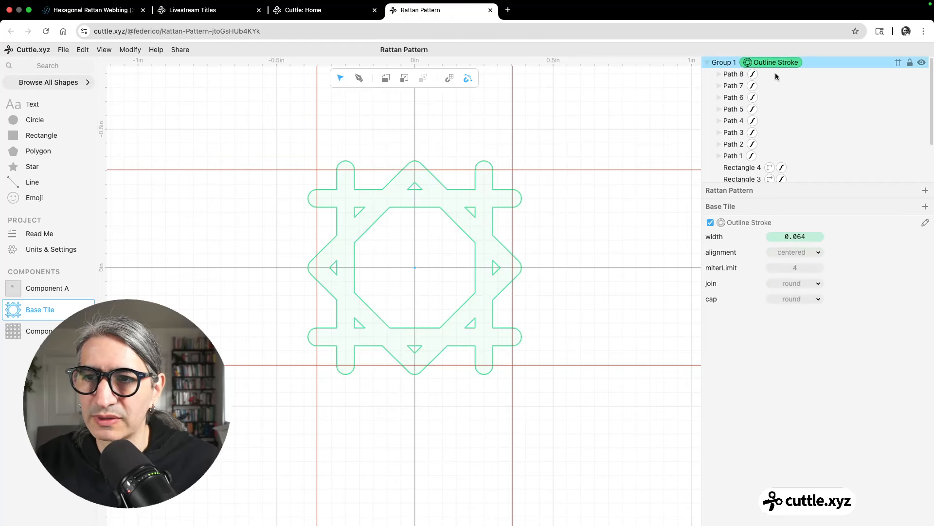
{"action": "left_click_drag", "start_coordinate": [803, 239], "coordinate": [795, 238]}
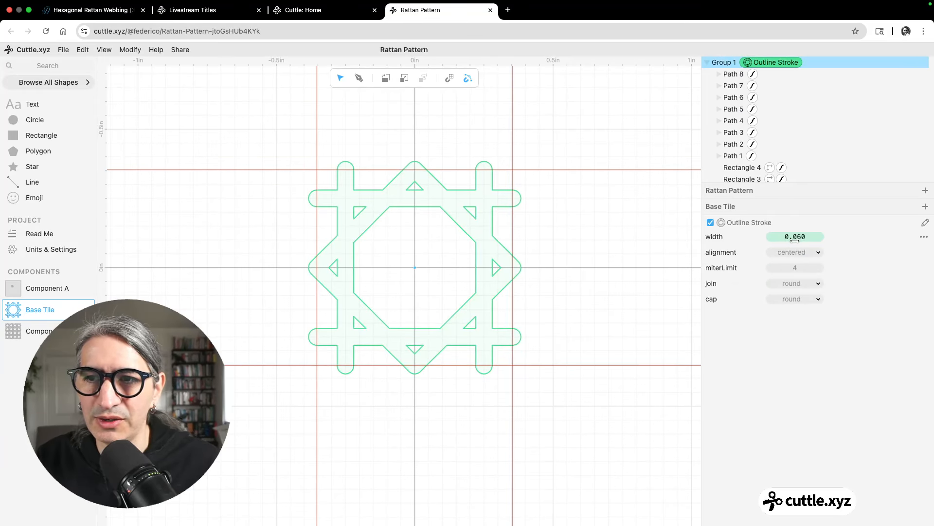
- Open Component B and switch its Tile Repeat modifier off and back on to compare the single tile with the repeated pattern
{"action": "left_click", "coordinate": [46, 331]}
{"action": "scroll", "coordinate": [290, 261], "scroll_direction": "up", "scroll_amount": 2}
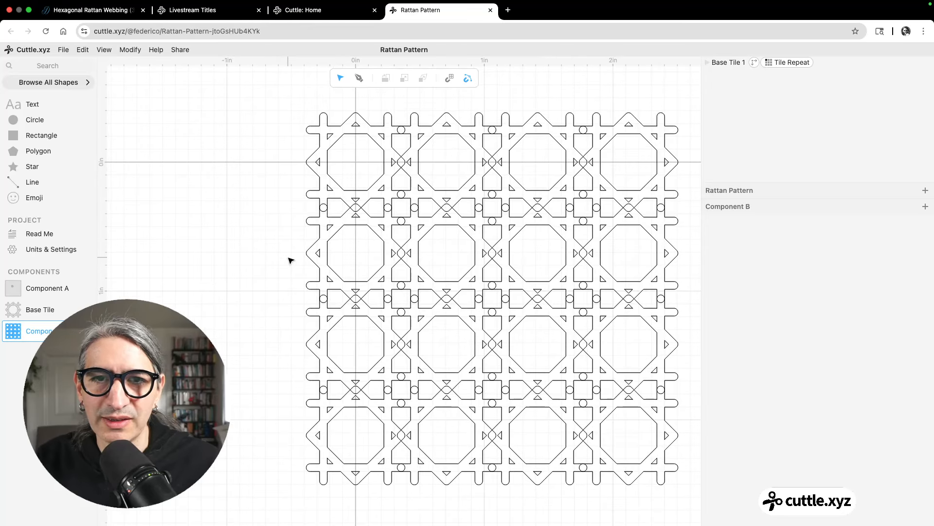
{"action": "left_click", "coordinate": [789, 63]}
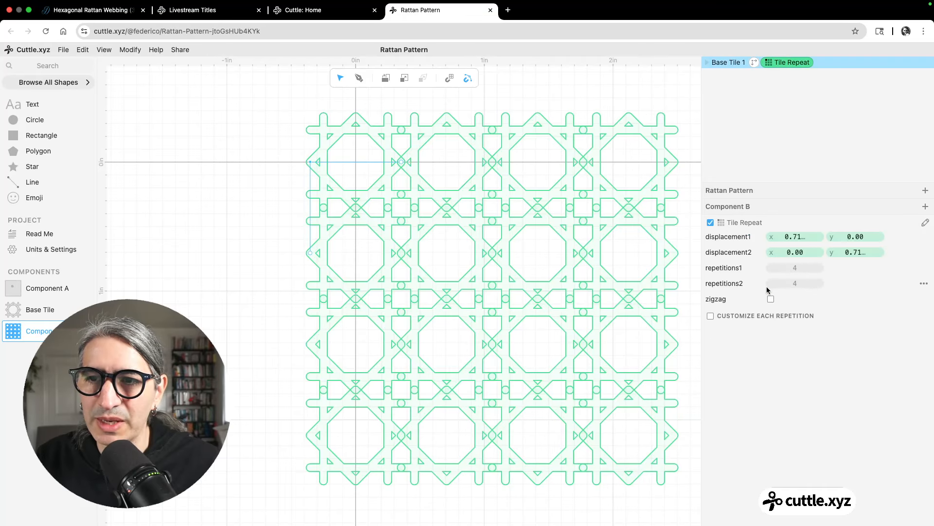
{"action": "left_click", "coordinate": [711, 223]}
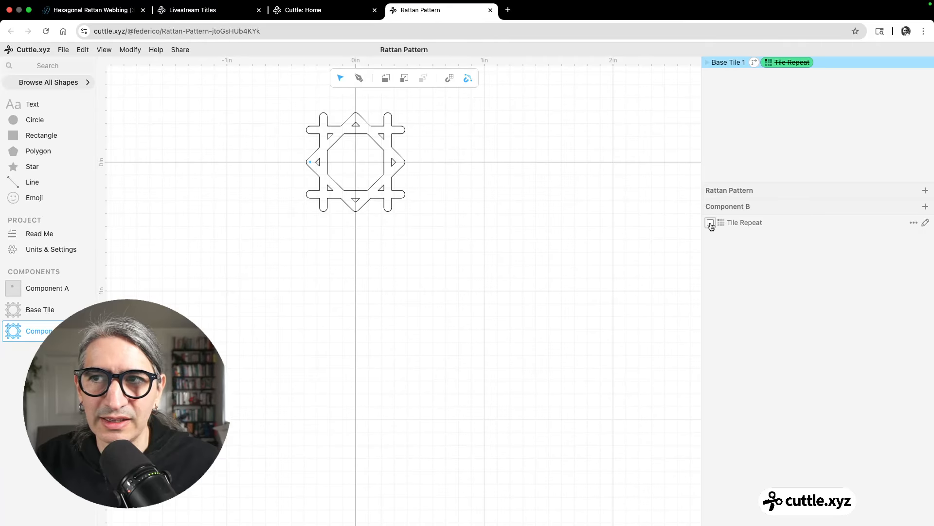
{"action": "left_click", "coordinate": [710, 223]}
{"action": "left_click", "coordinate": [544, 102]}
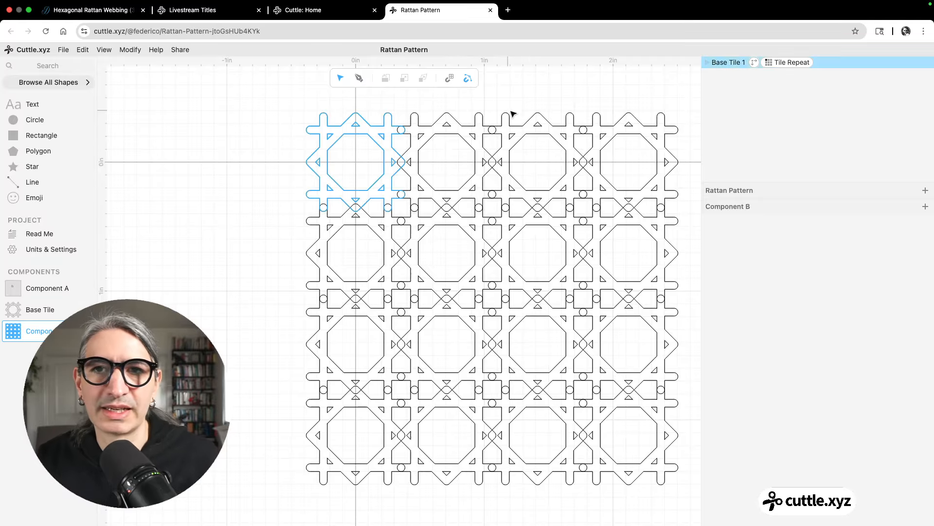
- Apply a Boolean Union to the tile-repeated Base Tile in Component B
{"action": "scroll", "coordinate": [510, 115], "scroll_direction": "down", "scroll_amount": 5}
{"action": "left_click_drag", "start_coordinate": [246, 99], "coordinate": [334, 204]}
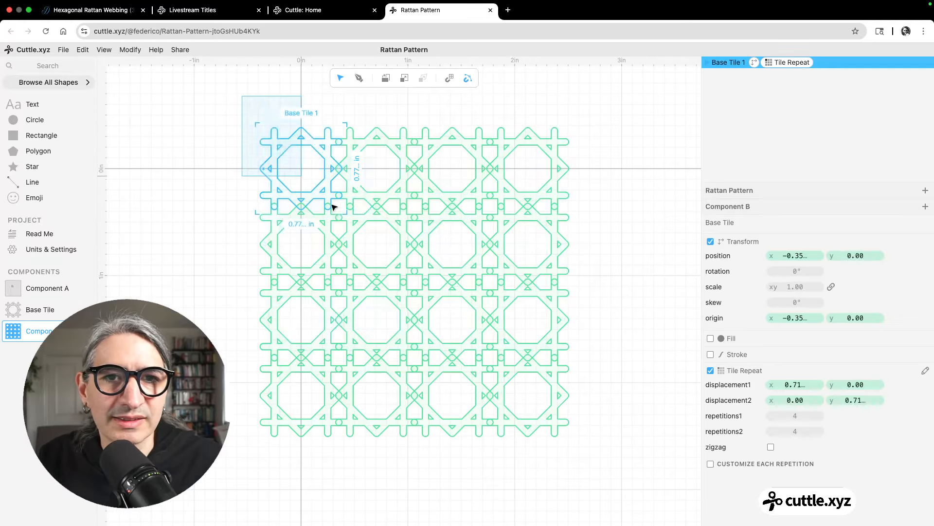
{"action": "left_click", "coordinate": [129, 49]}
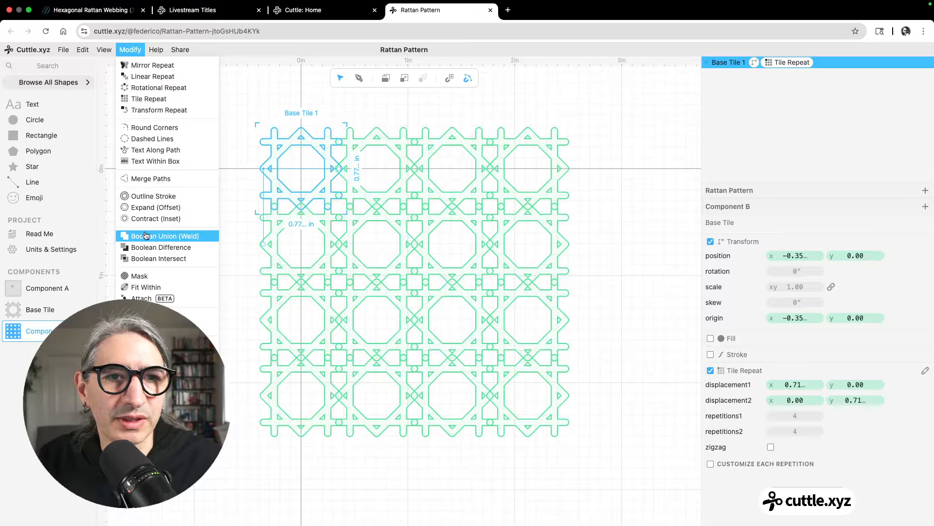
{"action": "left_click", "coordinate": [161, 236]}
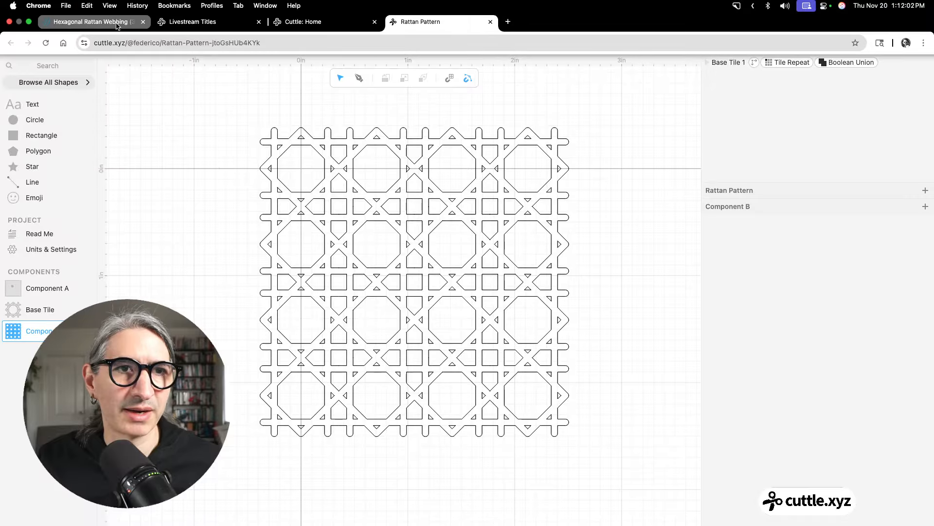
- Examine the rattan webbing product page and the woven reference photo in Livestream Titles, close the dashboard page, and return to Rattan Pattern
{"action": "left_click", "coordinate": [135, 20]}
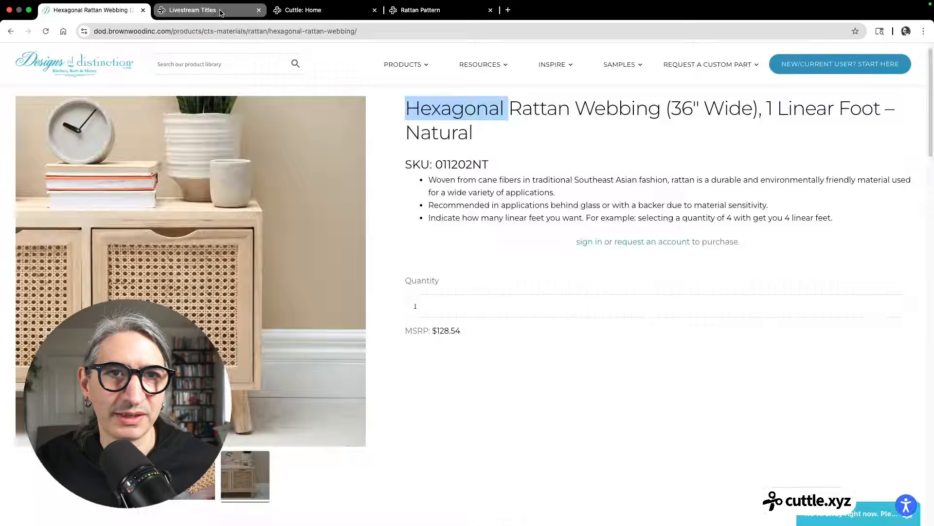
{"action": "left_click", "coordinate": [220, 12]}
{"action": "left_click", "coordinate": [339, 352]}
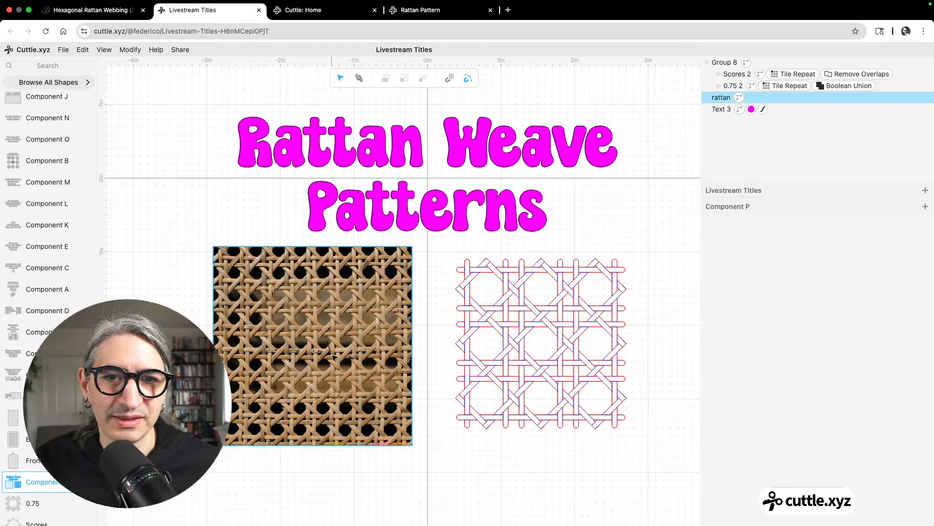
{"action": "scroll", "coordinate": [340, 352], "scroll_direction": "up", "scroll_amount": 5}
{"action": "scroll", "coordinate": [338, 310], "scroll_direction": "up", "scroll_amount": 5}
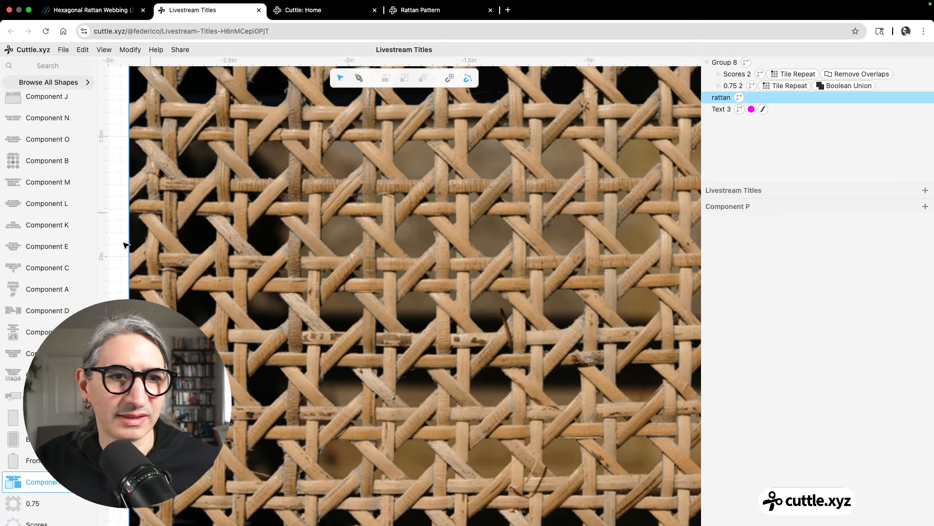
{"action": "left_click", "coordinate": [317, 21]}
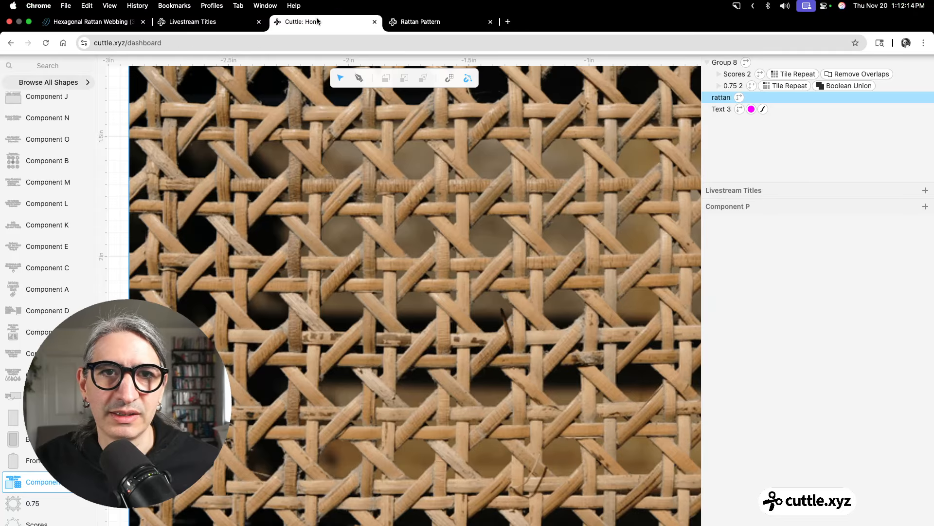
{"action": "left_click", "coordinate": [375, 10]}
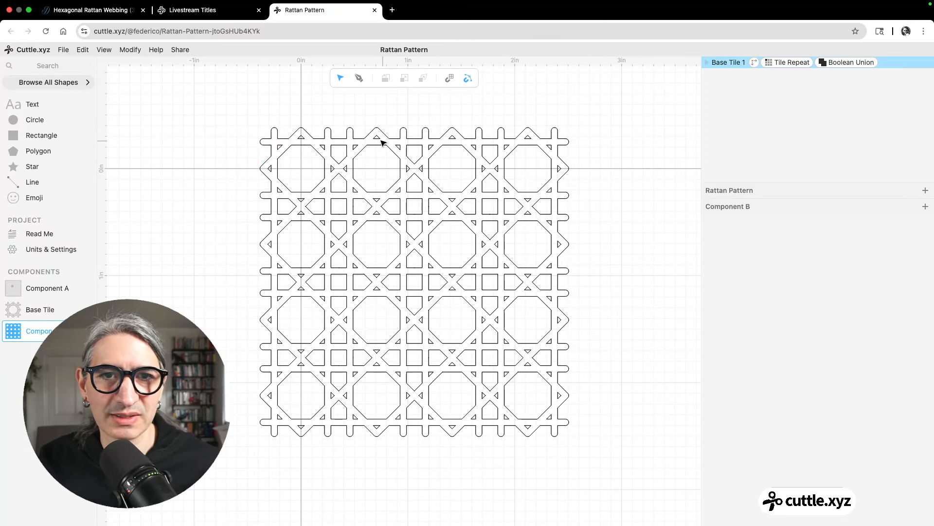
{"action": "left_click", "coordinate": [285, 127]}
{"action": "left_click", "coordinate": [646, 197]}
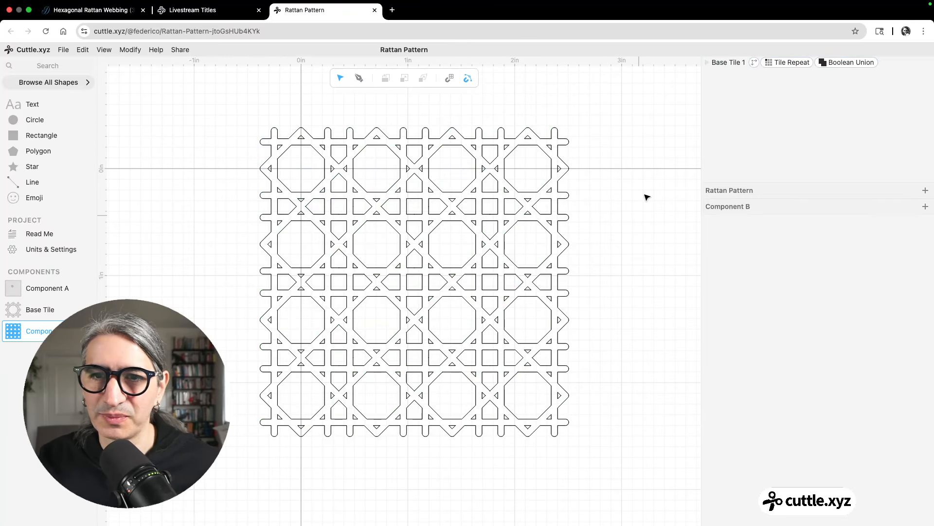
- Try a larger pattern by setting the Tile Repeat to 6 by 10 repetitions
{"action": "left_click", "coordinate": [791, 62]}
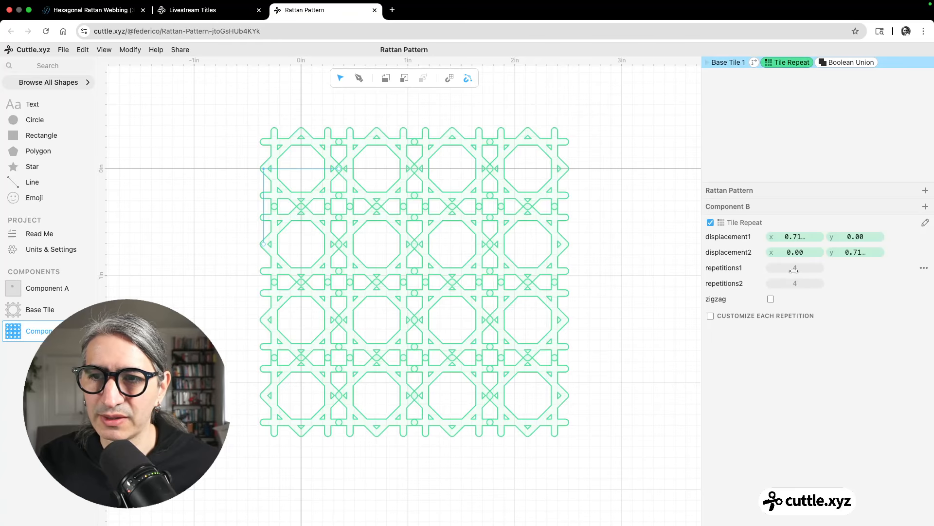
{"action": "left_click_drag", "start_coordinate": [798, 268], "coordinate": [726, 206]}
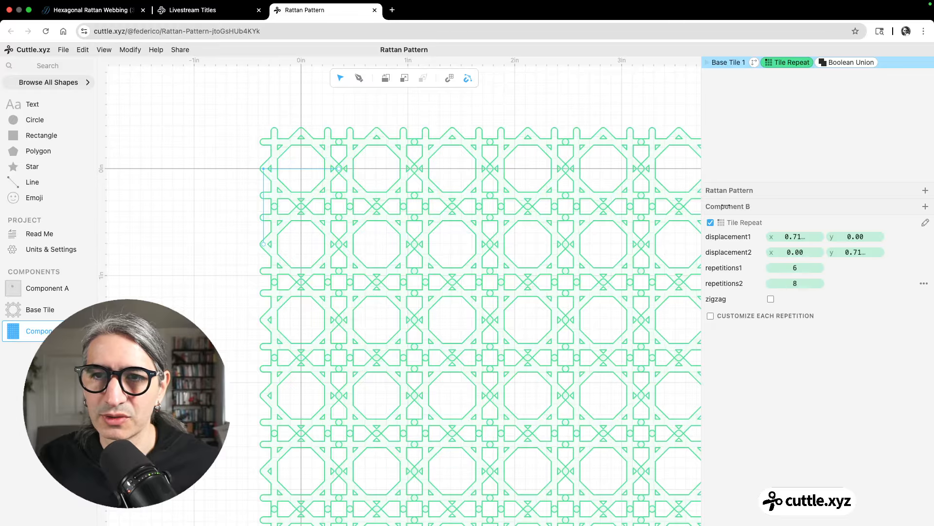
{"action": "left_click", "coordinate": [608, 83]}
{"action": "scroll", "coordinate": [614, 86], "scroll_direction": "down", "scroll_amount": 5}
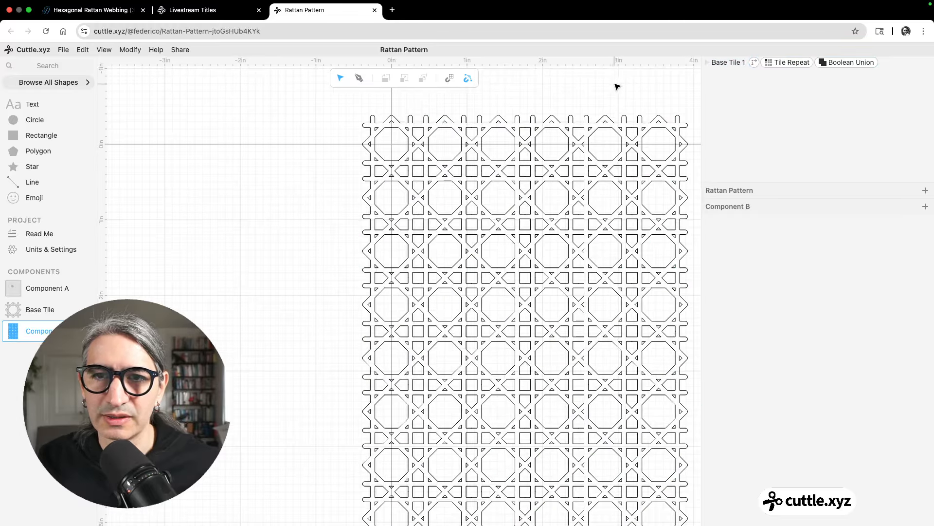
- Set both repetitions of the Tile Repeat to 4
{"action": "left_click", "coordinate": [792, 63]}
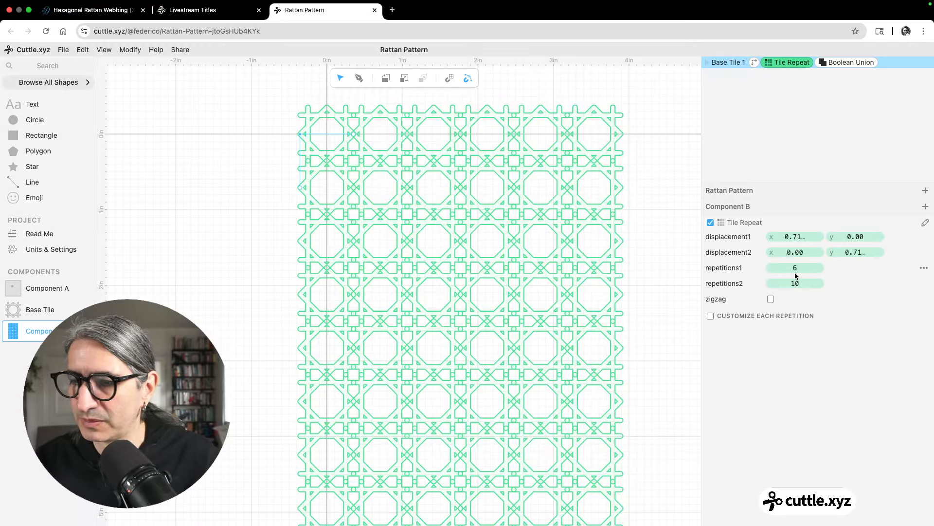
{"action": "left_click", "coordinate": [797, 268]}
{"action": "key", "text": "BackSpace"}
{"action": "type", "text": "4"}
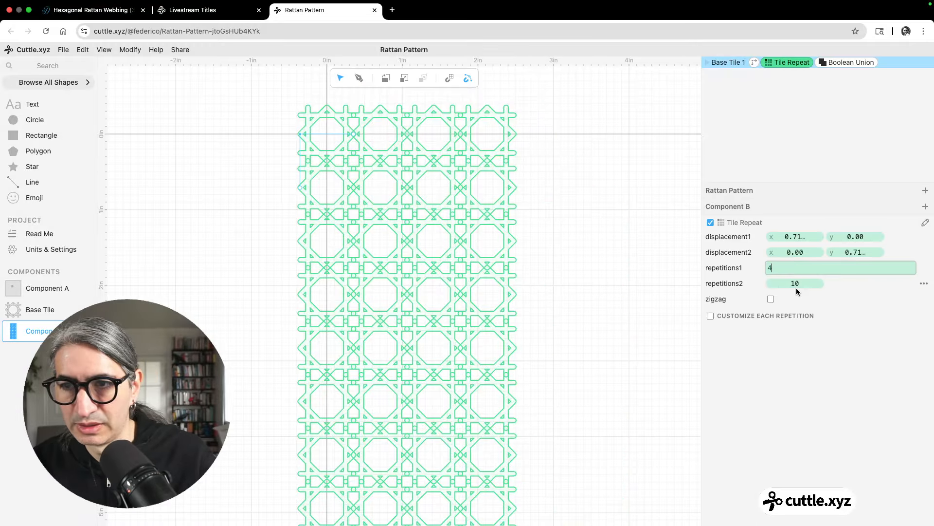
{"action": "left_click", "coordinate": [797, 283]}
{"action": "type", "text": "4"}
{"action": "left_click", "coordinate": [572, 229]}
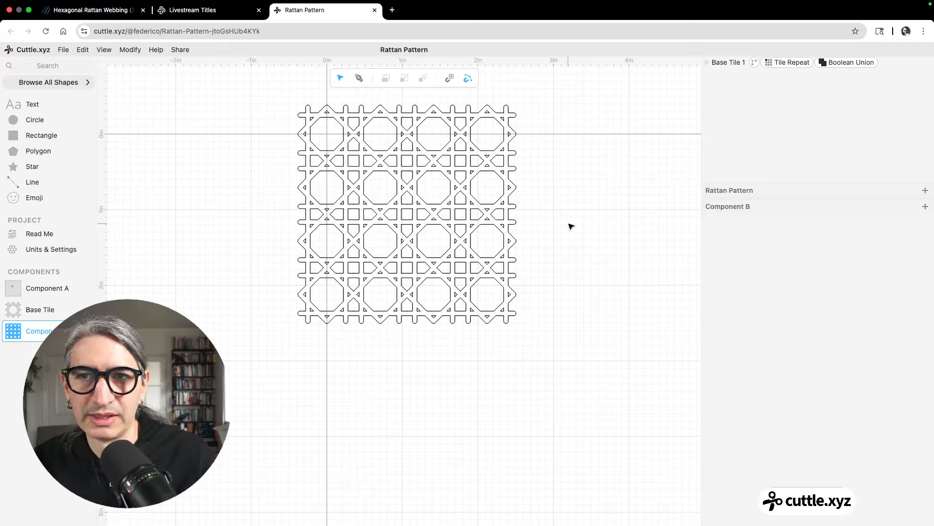
{"action": "left_click", "coordinate": [65, 50]}
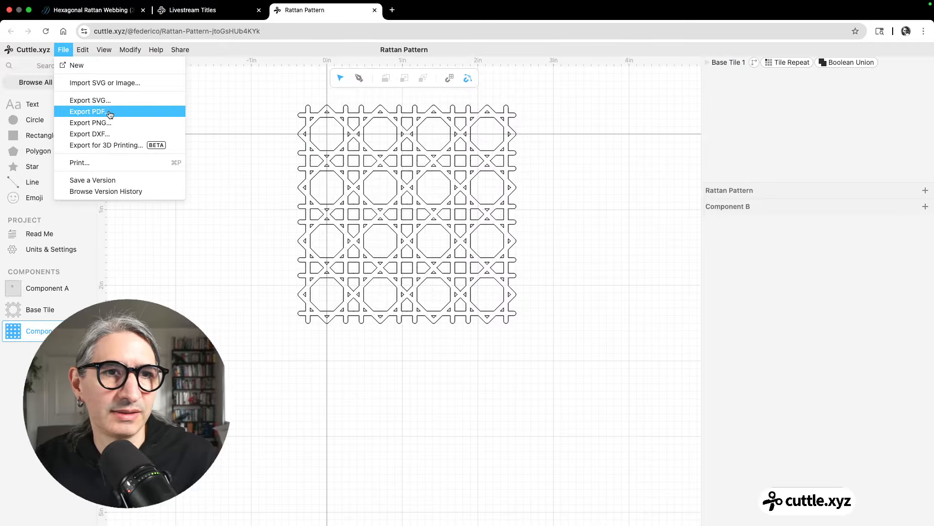
{"action": "left_click", "coordinate": [275, 116]}
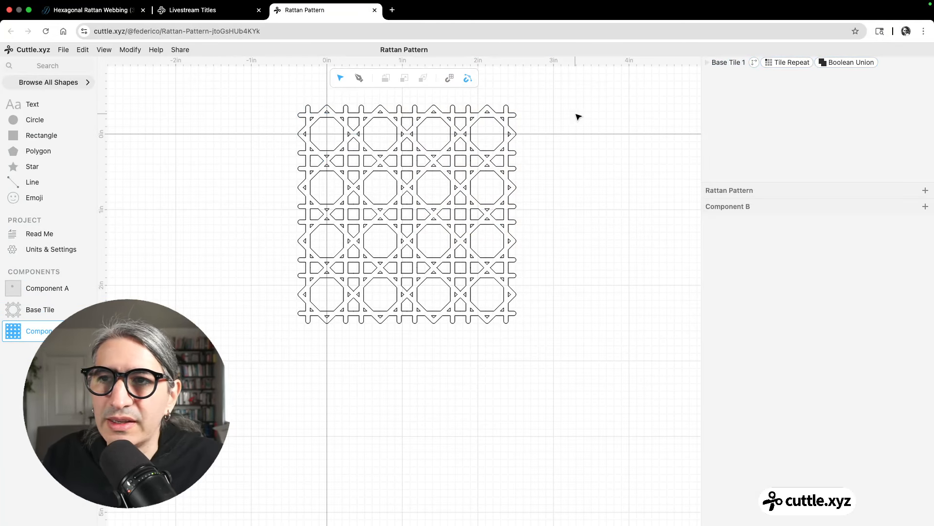
- Extract the Outline Stroke width in the Base Tile component as a project parameter named width
{"action": "left_click", "coordinate": [22, 314]}
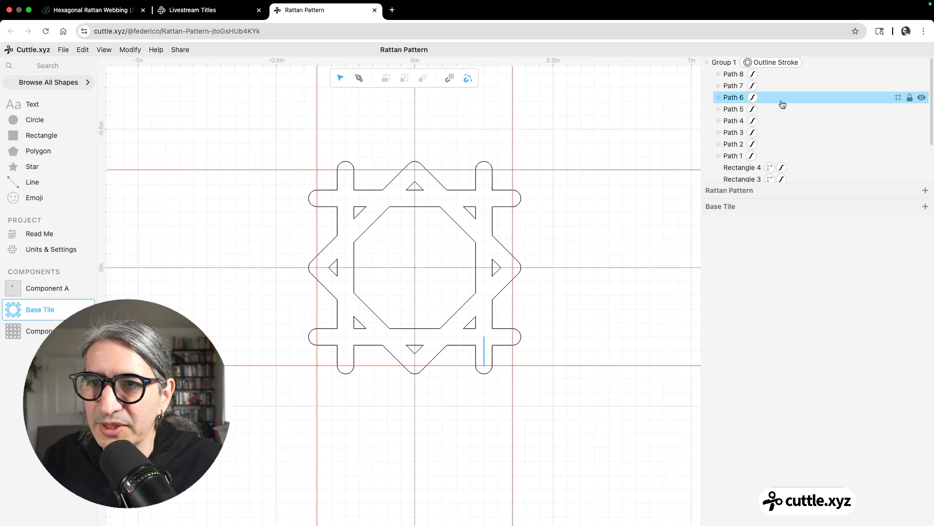
{"action": "left_click", "coordinate": [768, 62]}
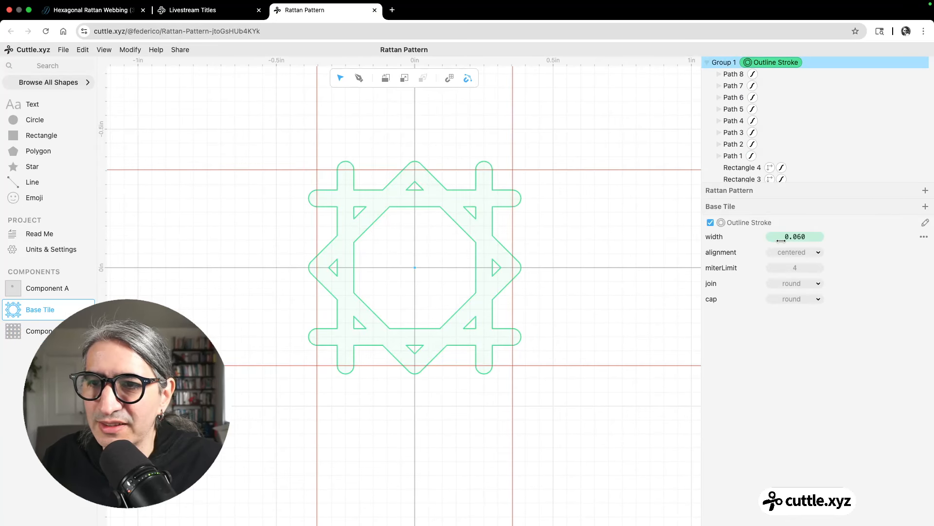
{"action": "left_click", "coordinate": [924, 238]}
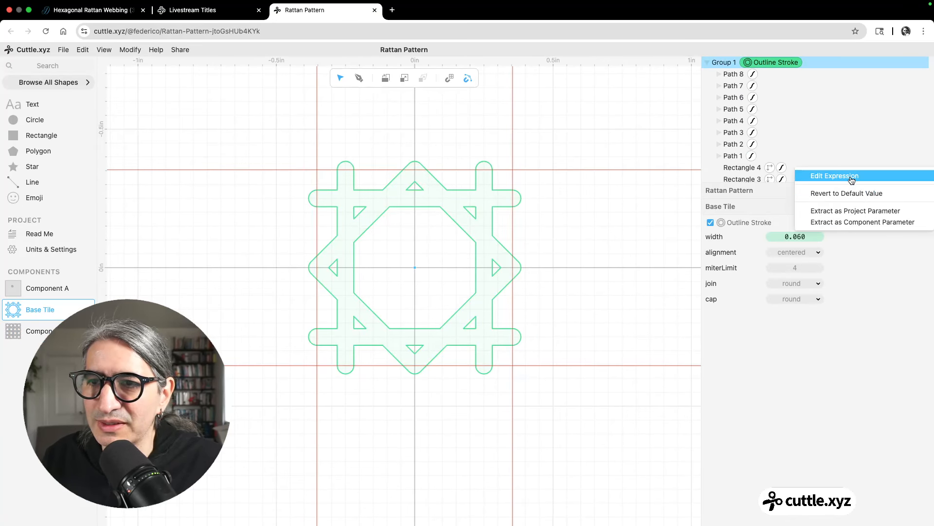
{"action": "left_click", "coordinate": [856, 215]}
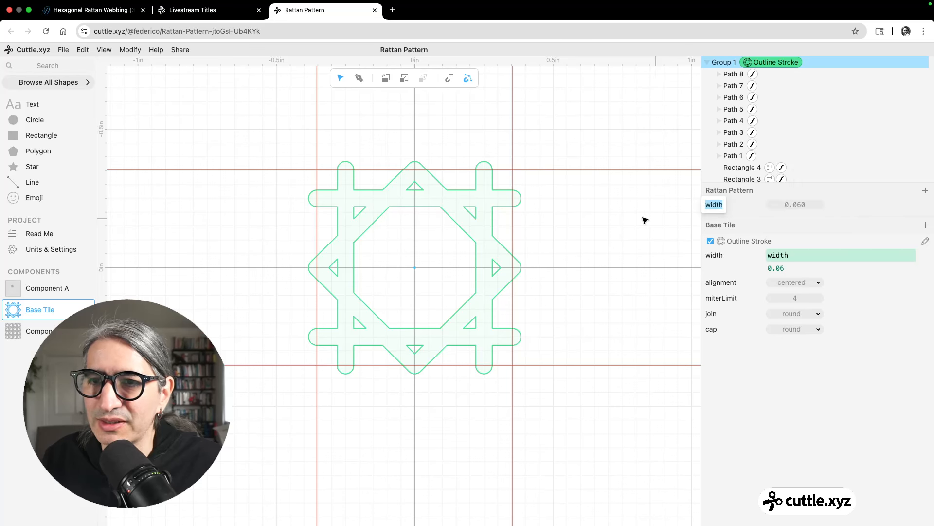
{"action": "left_click", "coordinate": [610, 220]}
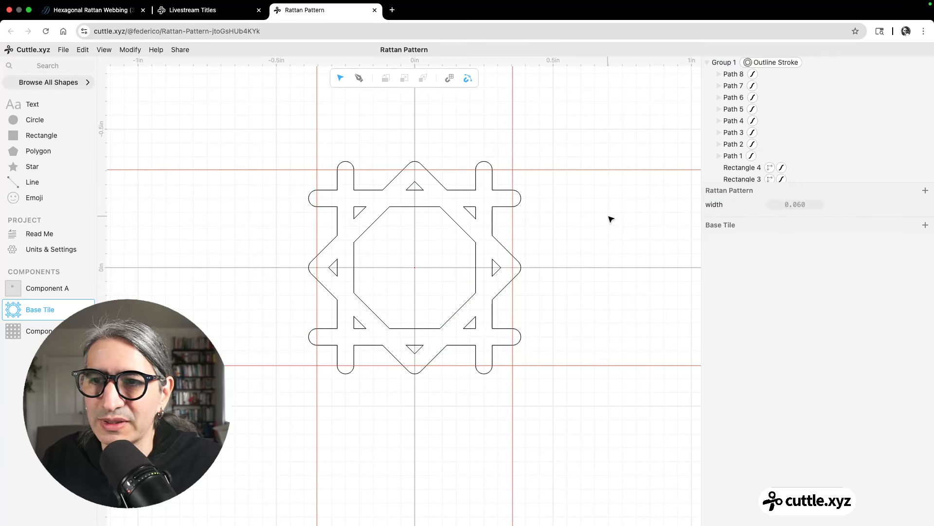
- Open Component B and set the project's width parameter to 0.10 to thicken the weave strands
{"action": "left_click", "coordinate": [34, 333]}
{"action": "scroll", "coordinate": [611, 265], "scroll_direction": "up", "scroll_amount": 2}
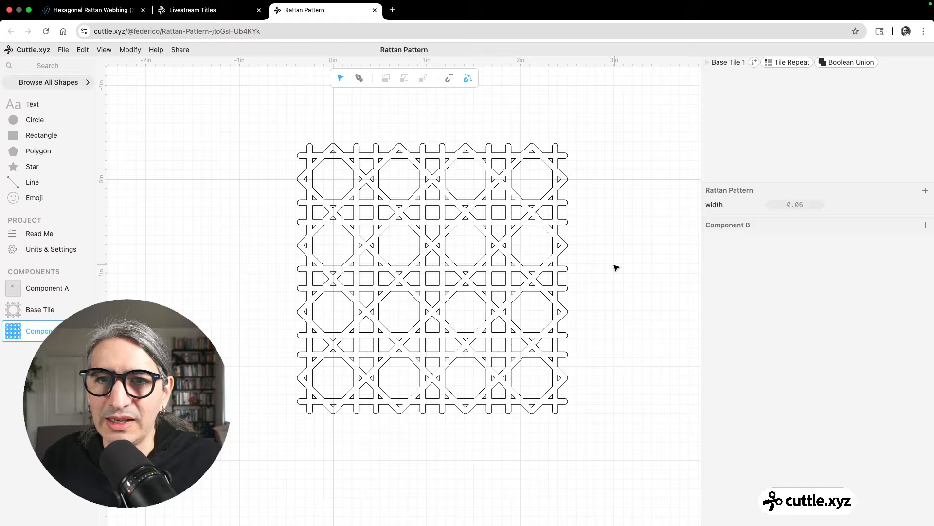
{"action": "scroll", "coordinate": [617, 268], "scroll_direction": "up", "scroll_amount": 3}
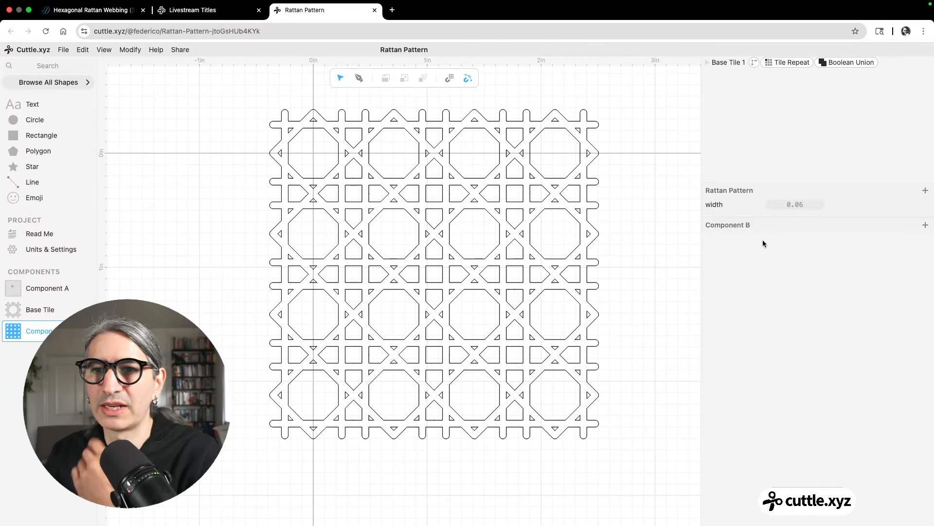
{"action": "left_click_drag", "start_coordinate": [794, 204], "coordinate": [802, 205]}
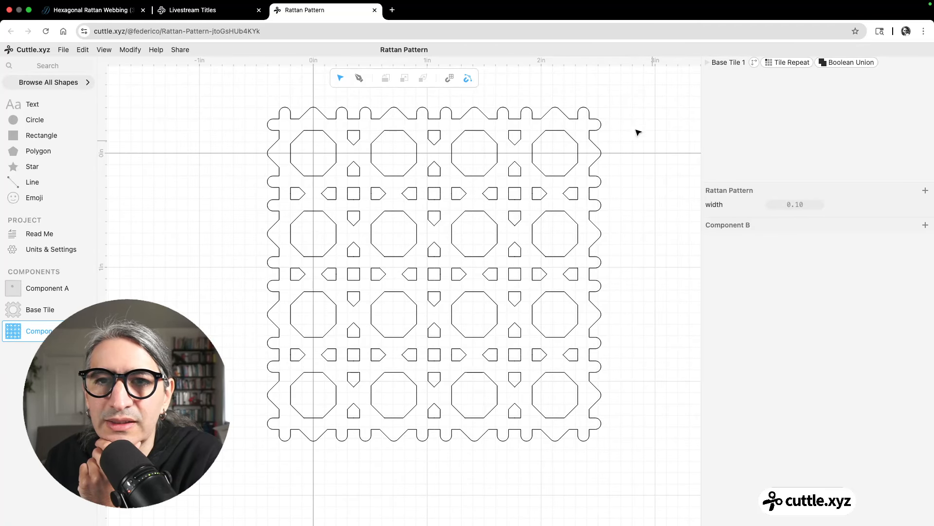
{"action": "scroll", "coordinate": [625, 111], "scroll_direction": "down", "scroll_amount": 2}
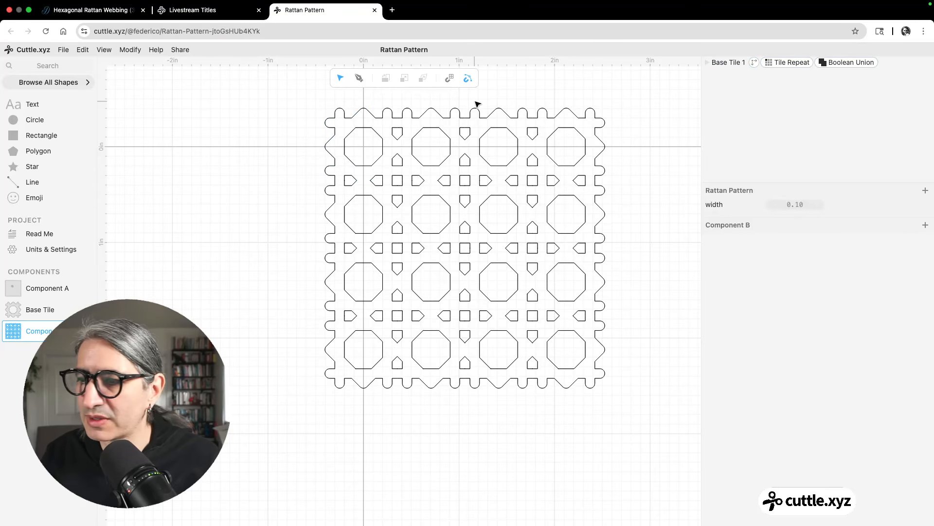
{"action": "scroll", "coordinate": [608, 114], "scroll_direction": "up", "scroll_amount": 1}
{"action": "left_click_drag", "start_coordinate": [608, 114], "coordinate": [583, 143]}
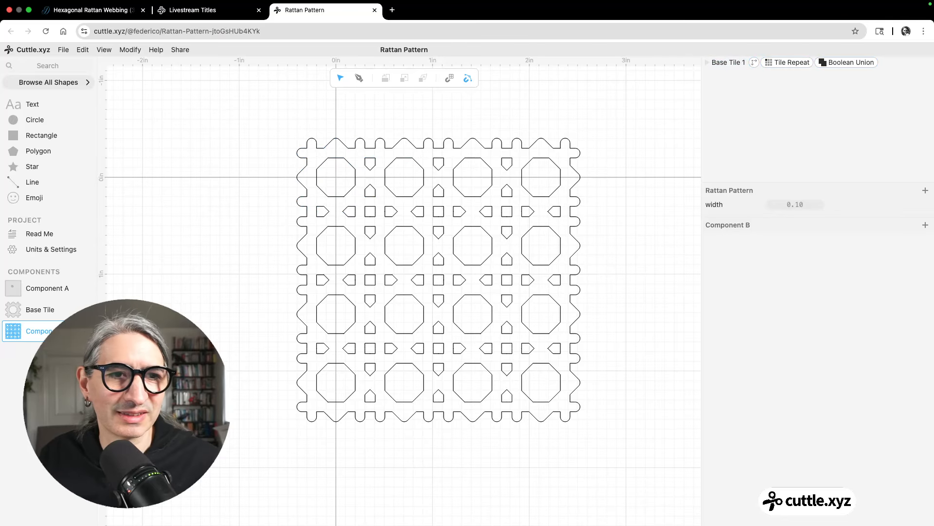
- Rename the Base Tile component as 0.5
{"action": "double_click", "coordinate": [43, 309]}
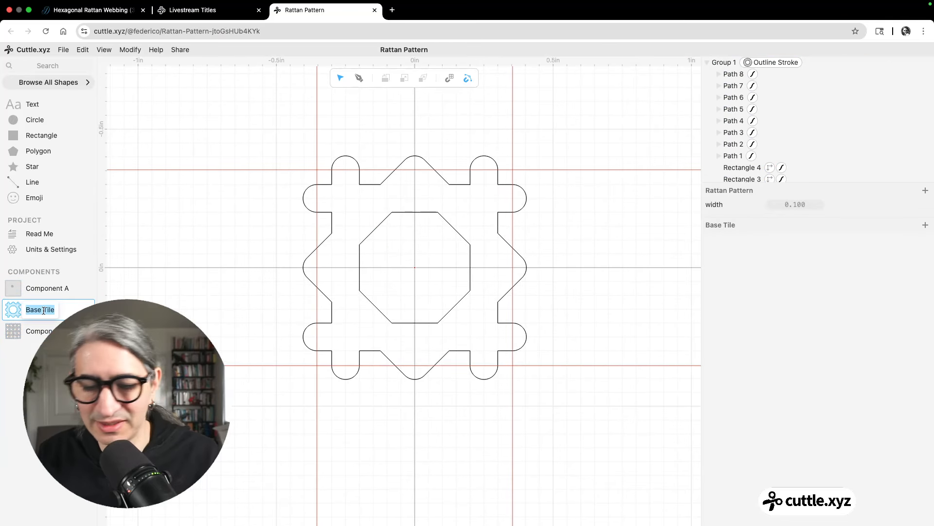
{"action": "type", "text": "0.5"}
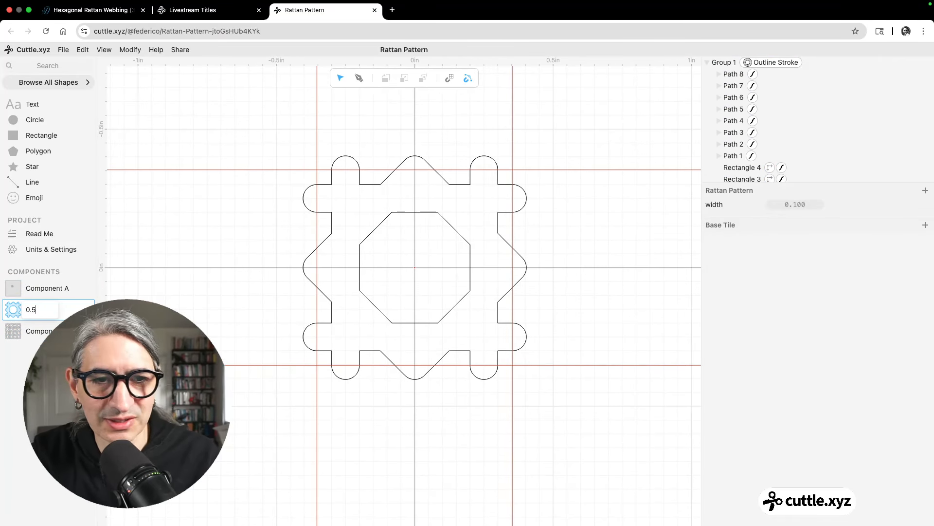
{"action": "key", "text": "Return"}
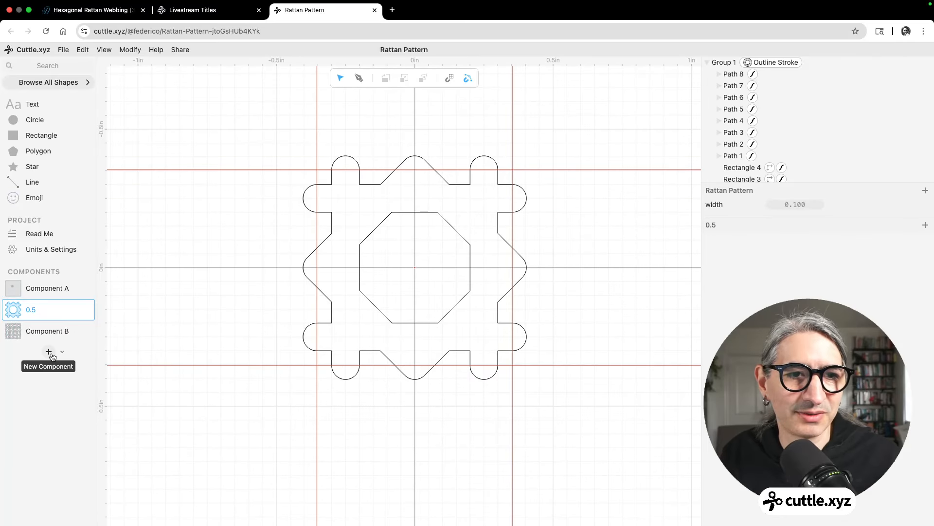
- Create a new component named 0.75 and place a rectangle centred on its origin
{"action": "left_click", "coordinate": [50, 351]}
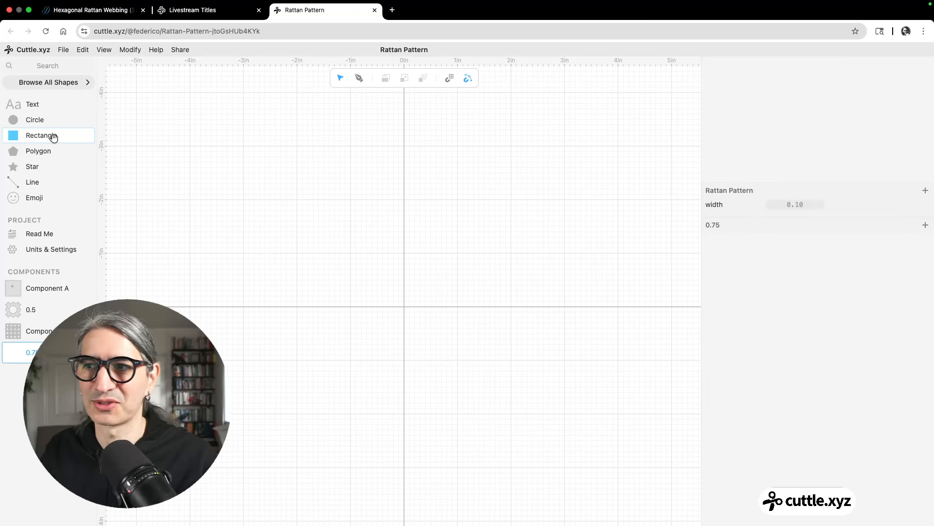
{"action": "left_click_drag", "start_coordinate": [29, 135], "coordinate": [408, 309]}
{"action": "scroll", "coordinate": [408, 316], "scroll_direction": "up", "scroll_amount": 5}
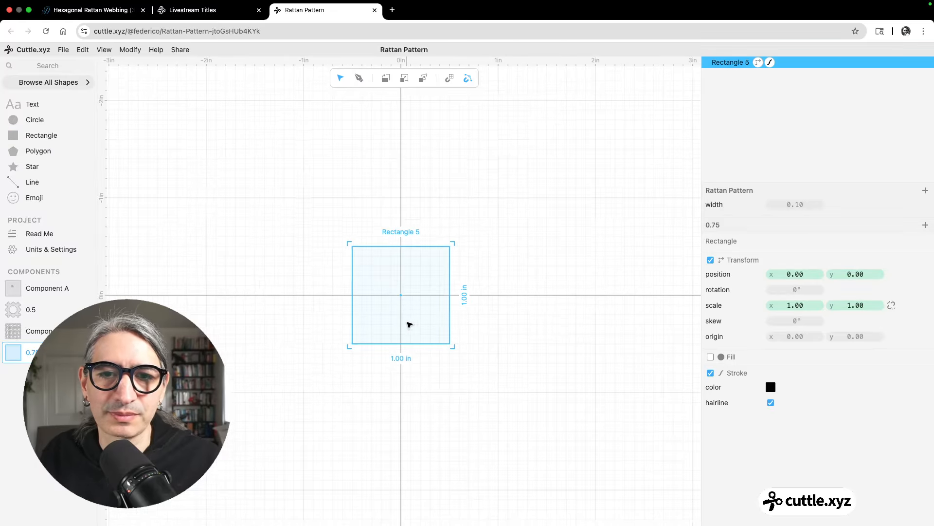
- Link the rectangle's x and y scale and set it to 0.75
{"action": "left_click", "coordinate": [555, 285]}
{"action": "left_click", "coordinate": [475, 226]}
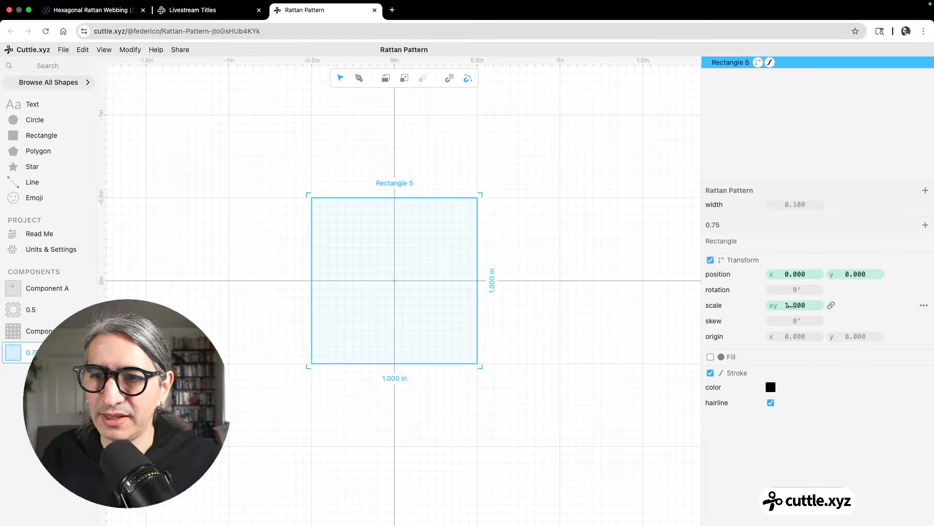
{"action": "type", "text": "0."}
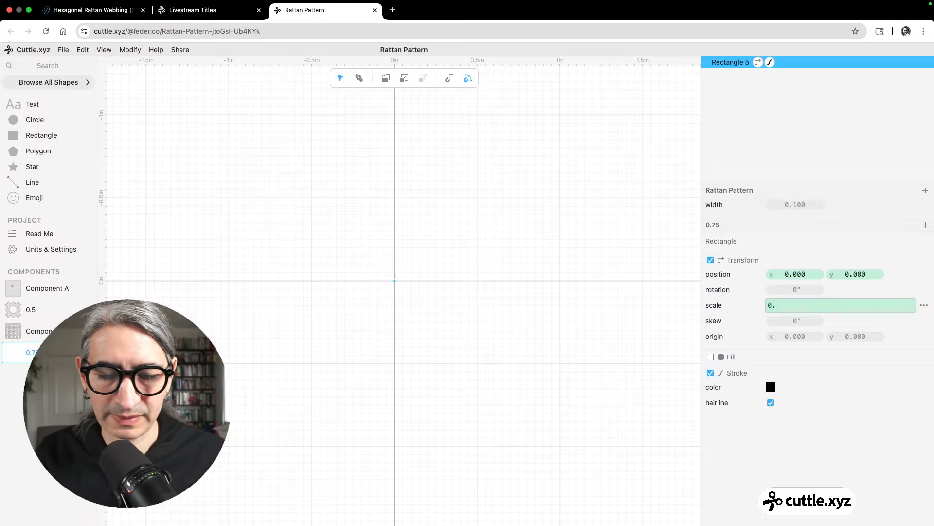
{"action": "type", "text": "75"}
{"action": "left_click", "coordinate": [608, 305]}
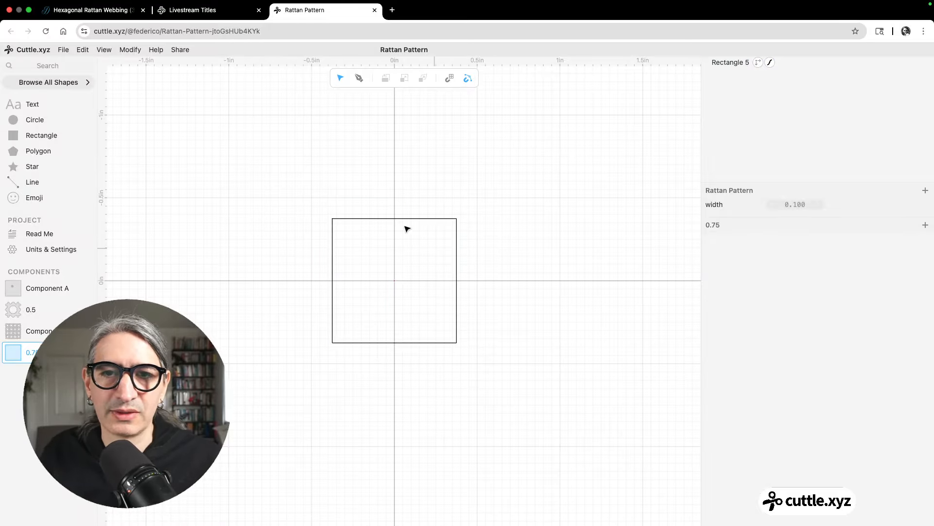
- Duplicate the 0.75 square and rotate the copy 45° about its centre to form a diamond
{"action": "left_click_drag", "start_coordinate": [277, 166], "coordinate": [433, 308]}
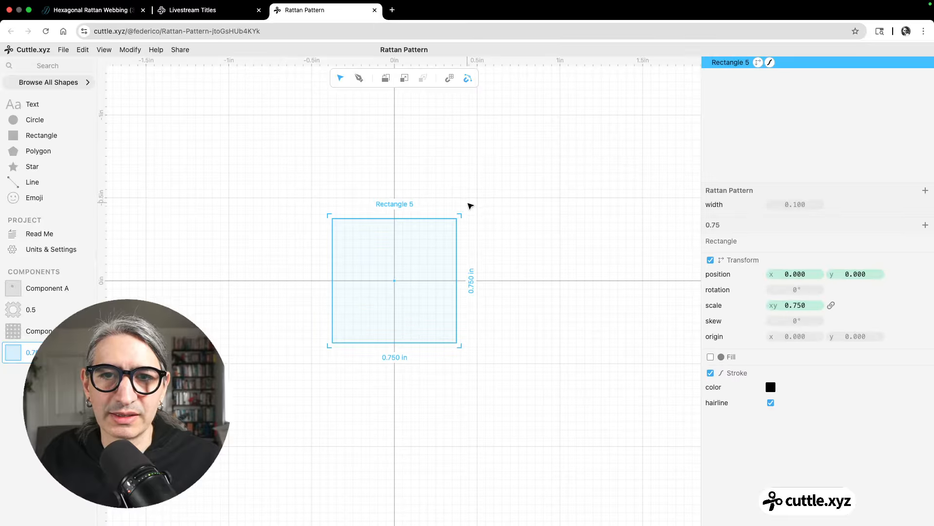
{"action": "right_click", "coordinate": [721, 63]}
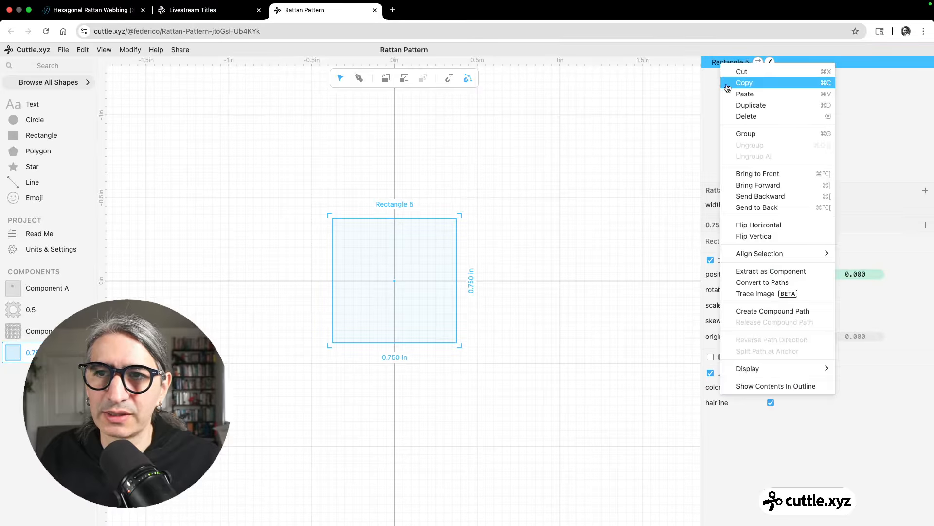
{"action": "left_click", "coordinate": [730, 105]}
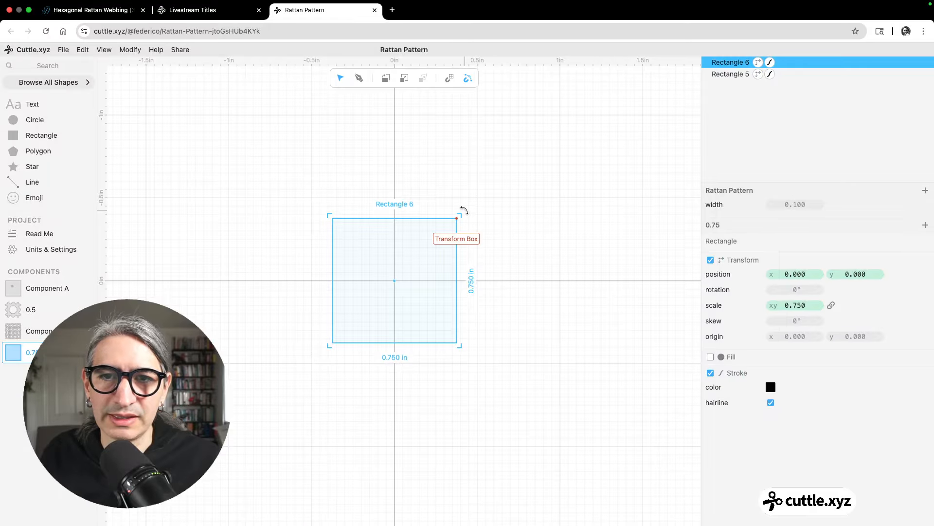
{"action": "left_click_drag", "start_coordinate": [469, 214], "coordinate": [485, 281]}
{"action": "left_click", "coordinate": [463, 211]}
{"action": "scroll", "coordinate": [476, 209], "scroll_direction": "up", "scroll_amount": 5}
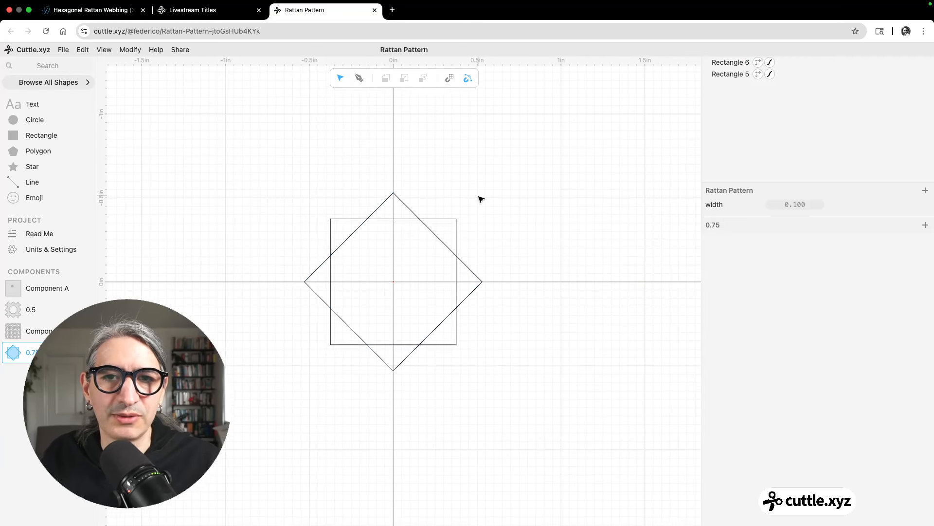
{"action": "left_click_drag", "start_coordinate": [540, 164], "coordinate": [534, 168]}
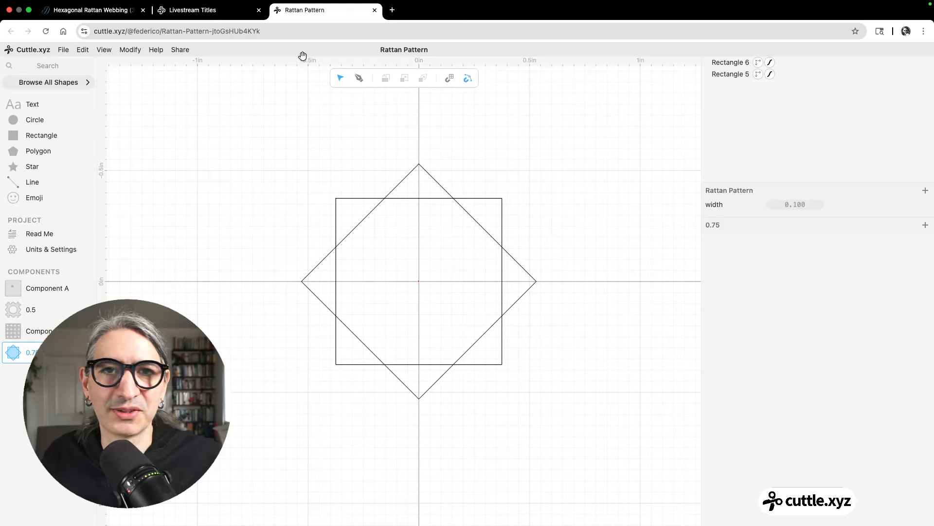
- Add horizontal and vertical line guides along the square's four sides and through the diamond's four corners
{"action": "left_click_drag", "start_coordinate": [353, 60], "coordinate": [336, 198]}
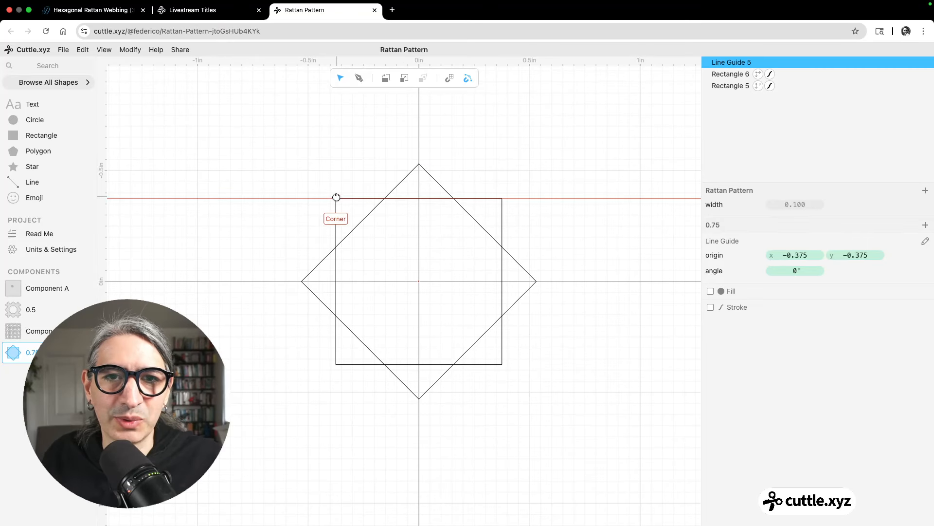
{"action": "left_click_drag", "start_coordinate": [467, 63], "coordinate": [336, 364]}
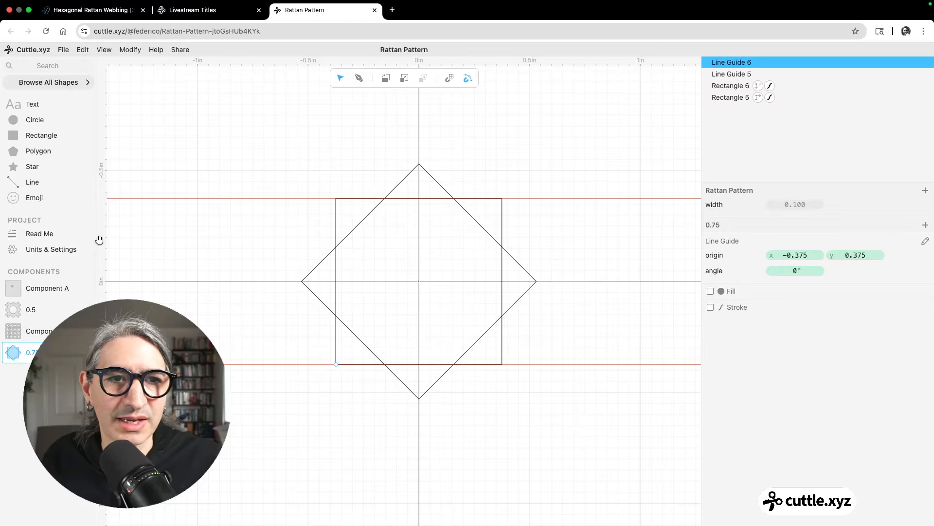
{"action": "left_click_drag", "start_coordinate": [99, 240], "coordinate": [301, 282]}
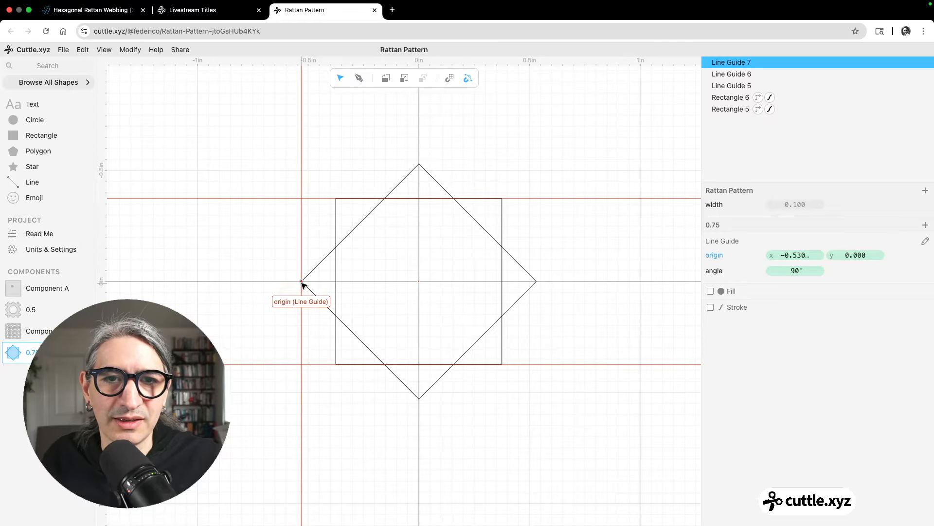
{"action": "left_click_drag", "start_coordinate": [101, 254], "coordinate": [535, 281]}
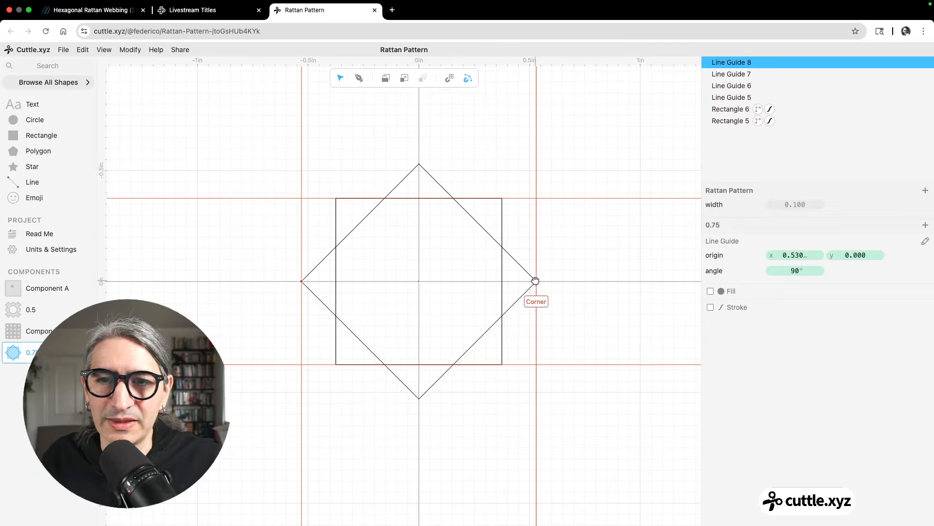
{"action": "left_click_drag", "start_coordinate": [387, 60], "coordinate": [419, 164]}
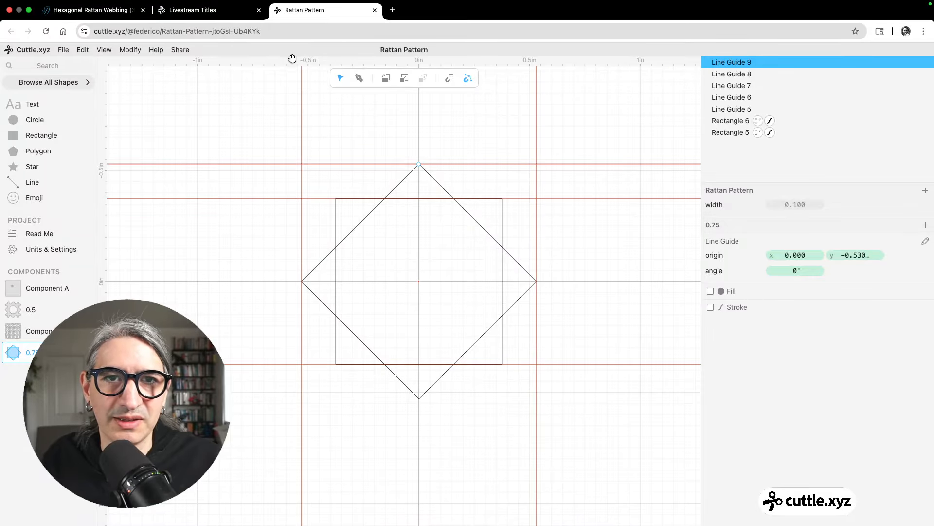
{"action": "left_click_drag", "start_coordinate": [293, 58], "coordinate": [419, 399]}
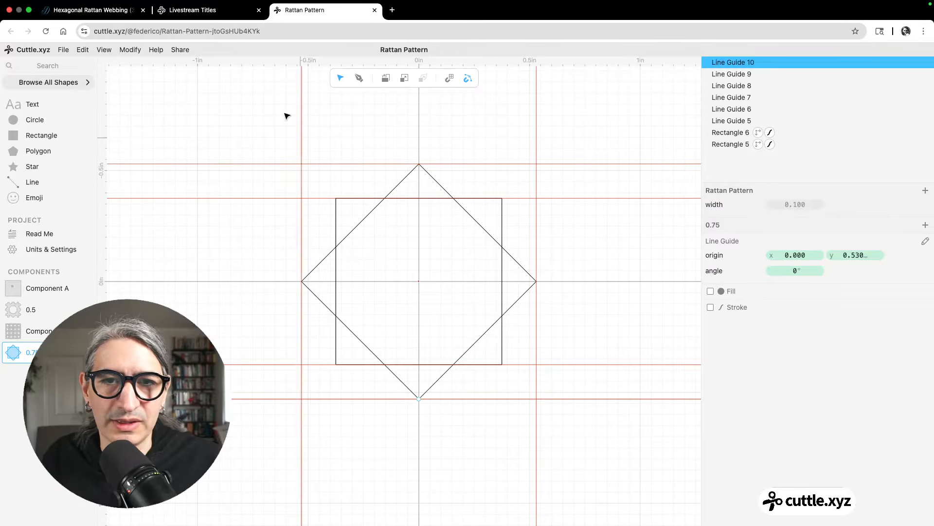
{"action": "left_click_drag", "start_coordinate": [103, 235], "coordinate": [336, 284]}
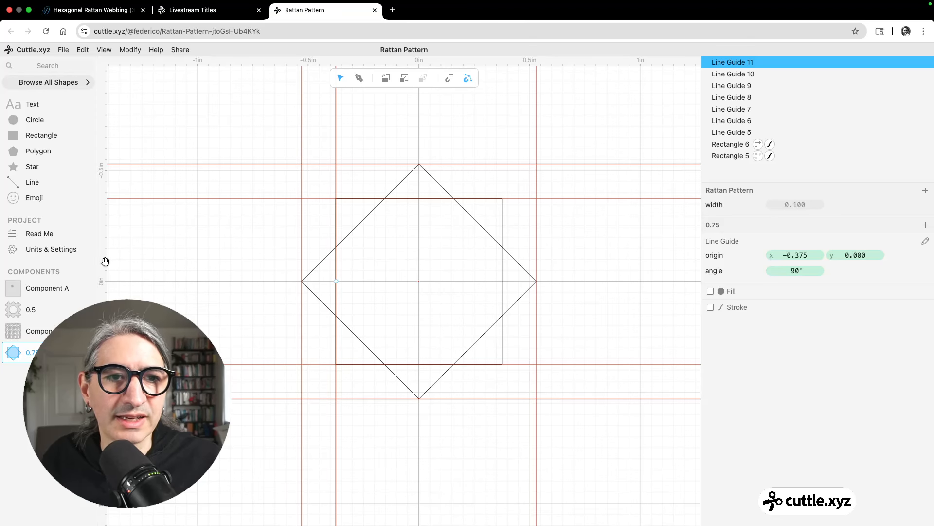
{"action": "left_click_drag", "start_coordinate": [104, 261], "coordinate": [502, 198]}
{"action": "left_click", "coordinate": [637, 282]}
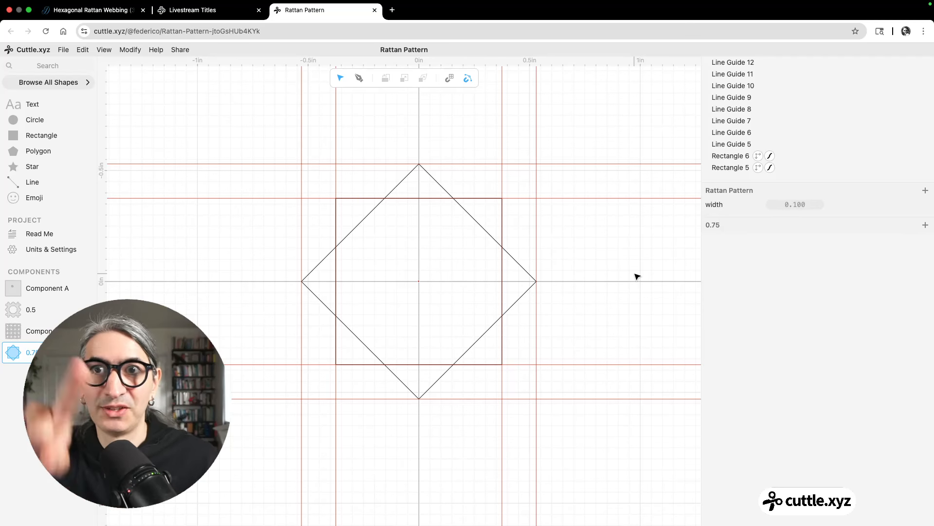
- Hide the line guides and show them again
{"action": "left_click", "coordinate": [104, 50]}
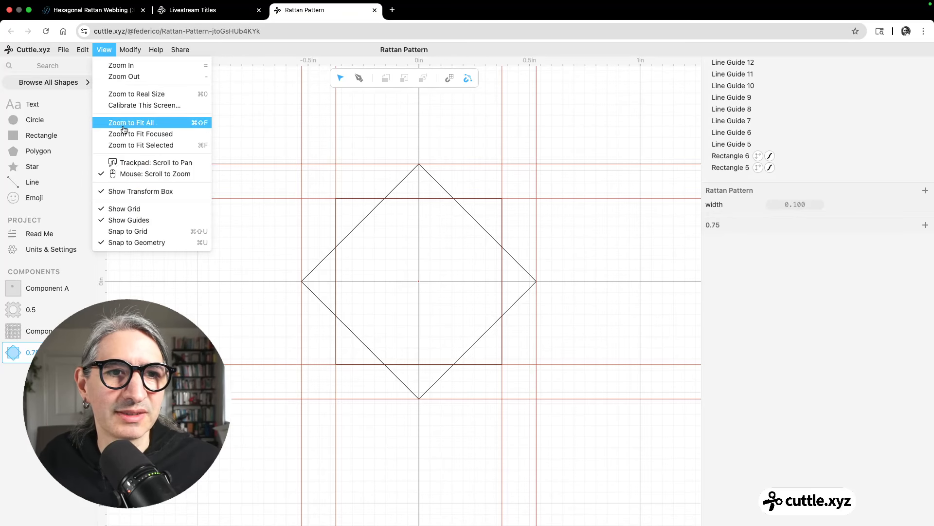
{"action": "left_click", "coordinate": [125, 220]}
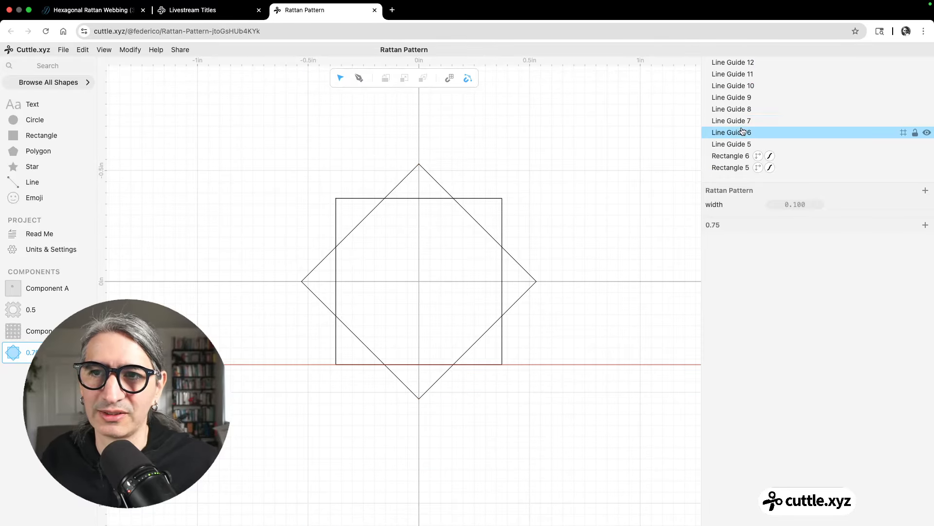
{"action": "left_click", "coordinate": [104, 49]}
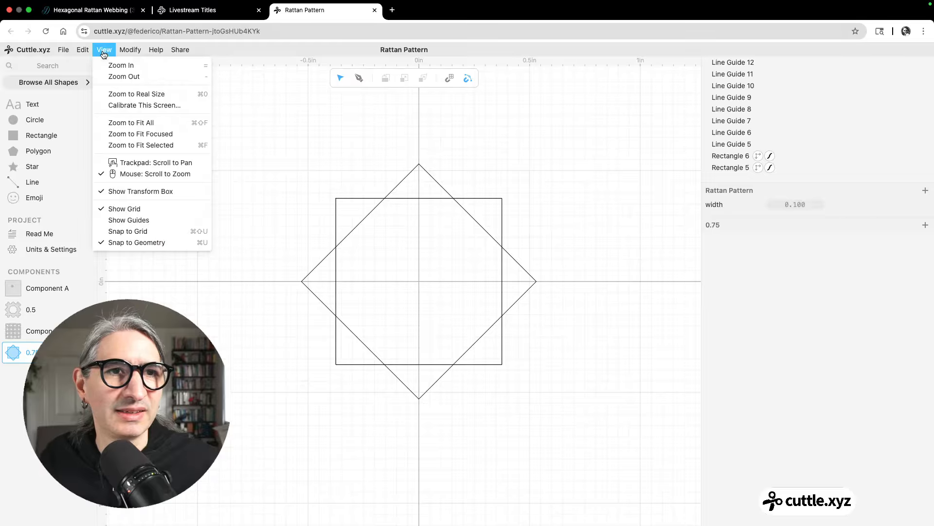
{"action": "left_click", "coordinate": [117, 226]}
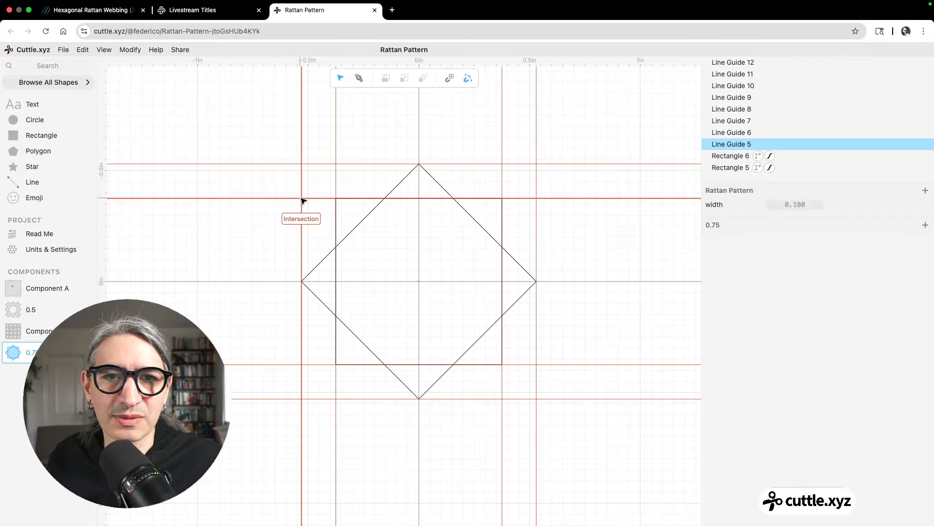
- Delete the upright square and draw a straight path along its former upper edge, between the two outermost vertical guides
{"action": "left_click", "coordinate": [503, 213]}
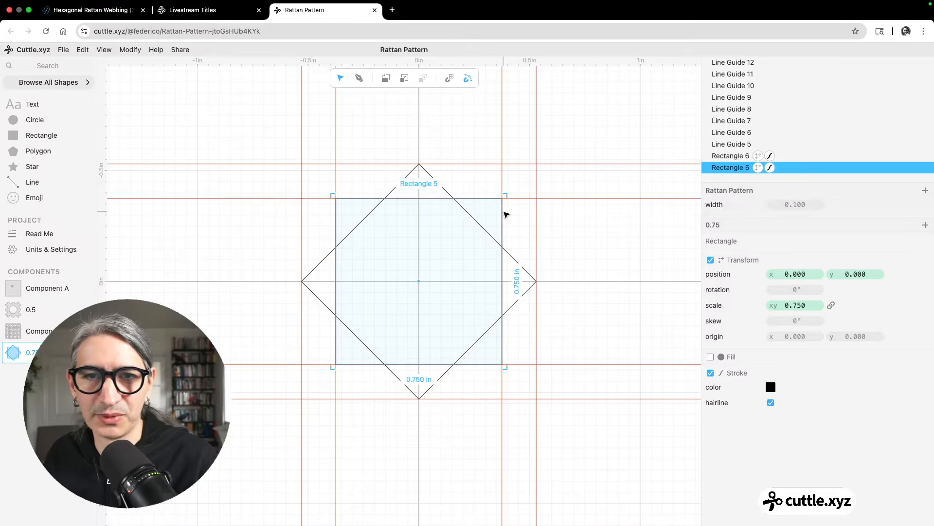
{"action": "key", "text": "Delete"}
{"action": "left_click", "coordinate": [359, 77]}
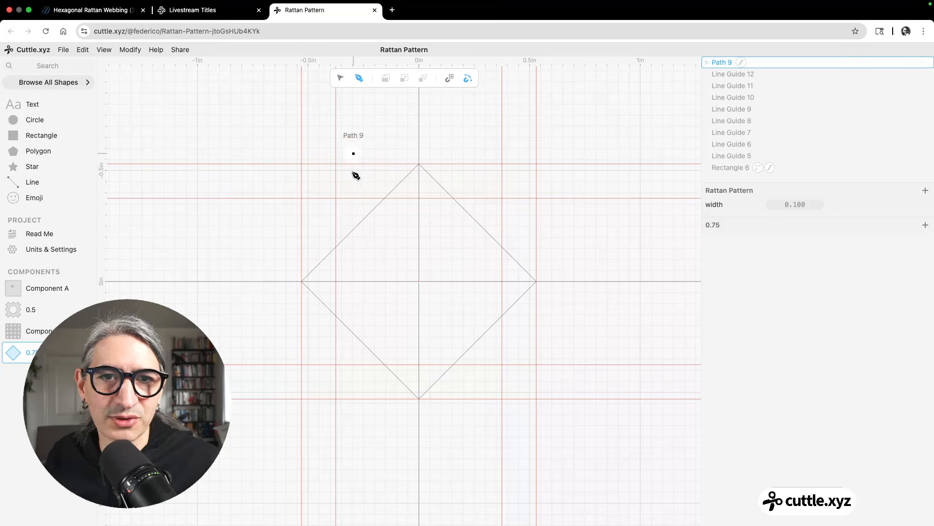
{"action": "left_click", "coordinate": [302, 198]}
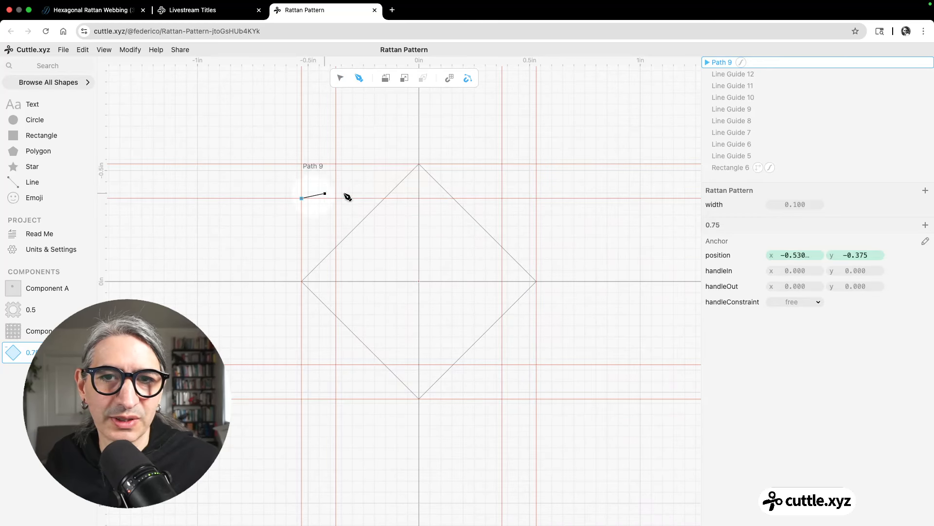
{"action": "left_click", "coordinate": [536, 198]}
{"action": "key", "text": "Escape"}
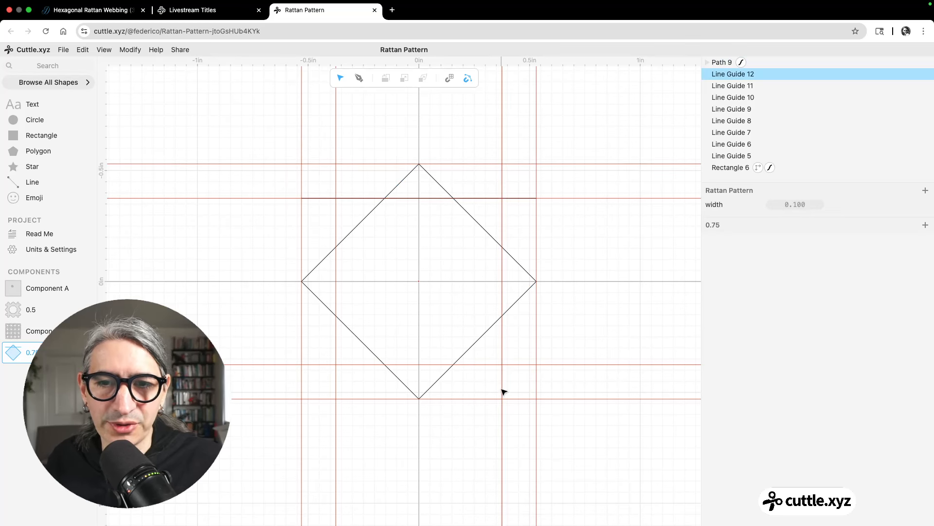
- Apply a Rotational Repeat with 4 repetitions to the straight path and hide the guides
{"action": "left_click", "coordinate": [475, 197]}
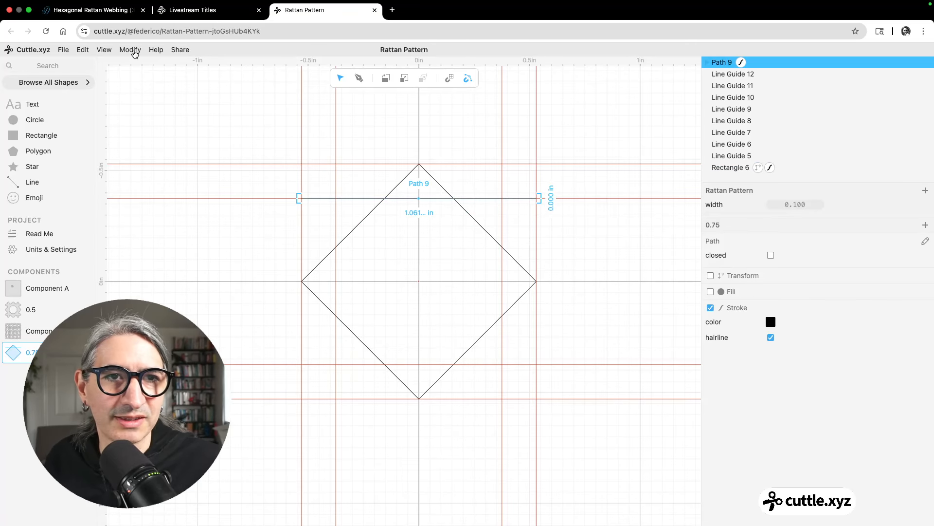
{"action": "left_click", "coordinate": [134, 52]}
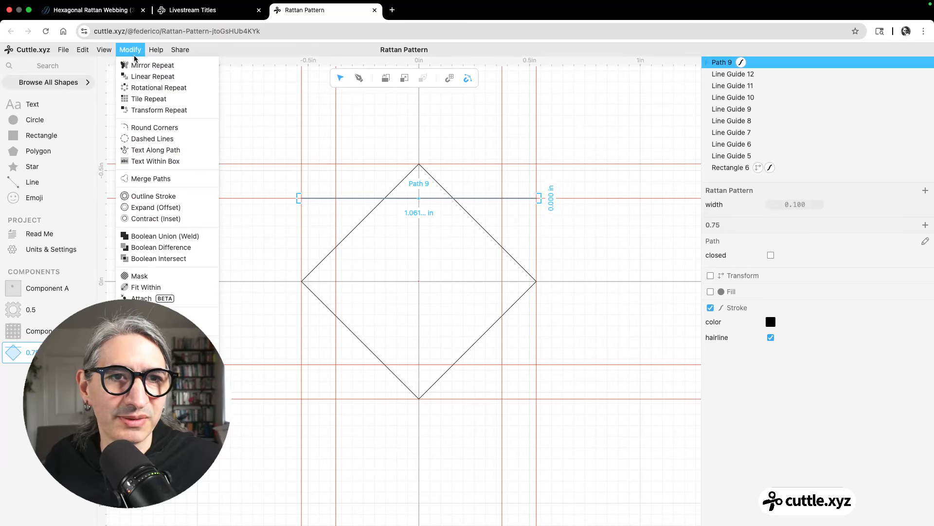
{"action": "left_click", "coordinate": [138, 88]}
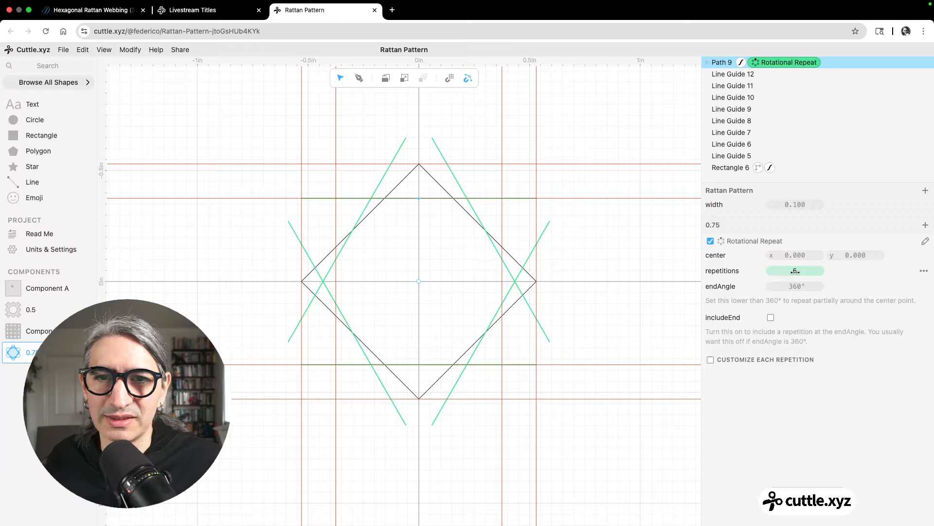
{"action": "left_click_drag", "start_coordinate": [795, 271], "coordinate": [791, 271]}
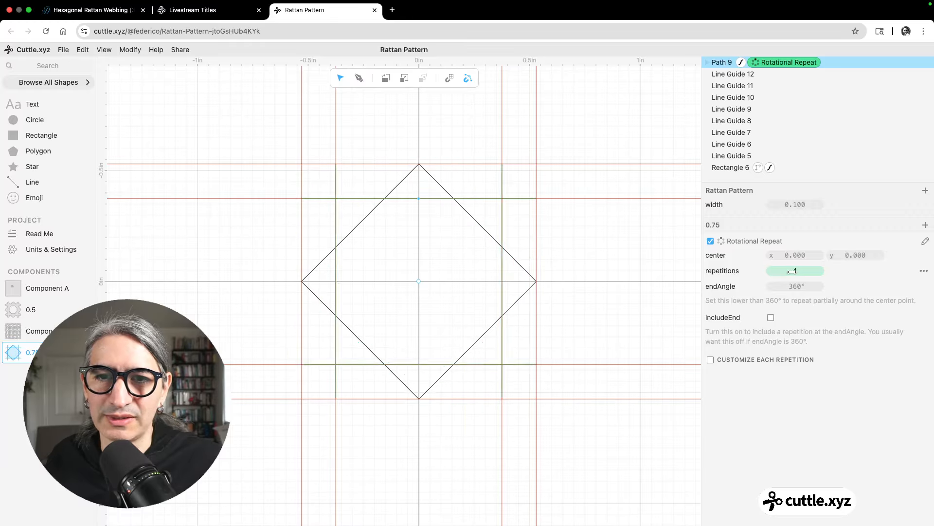
{"action": "left_click", "coordinate": [618, 281]}
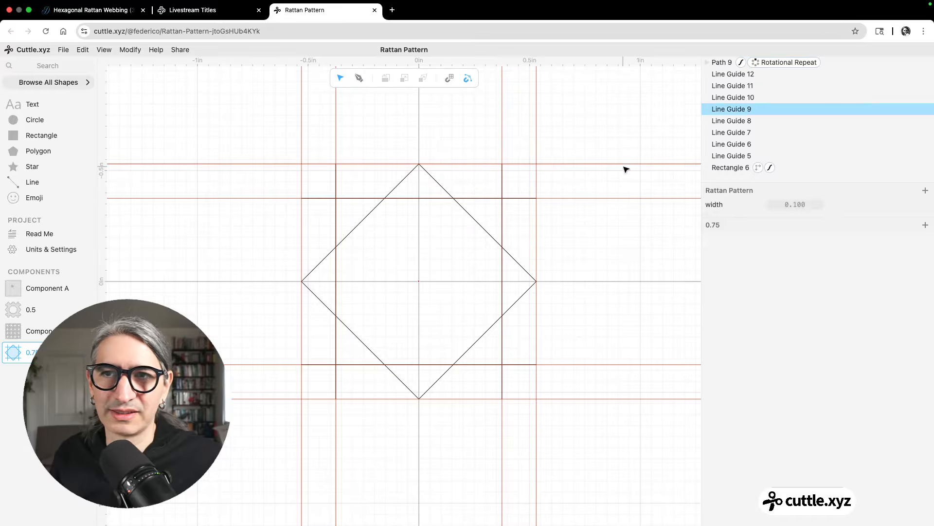
{"action": "left_click", "coordinate": [99, 52]}
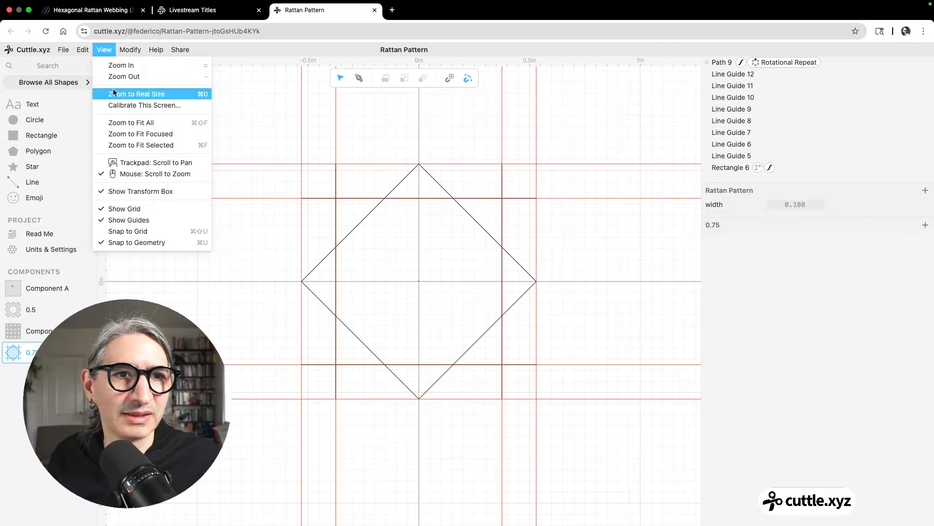
{"action": "left_click", "coordinate": [137, 222]}
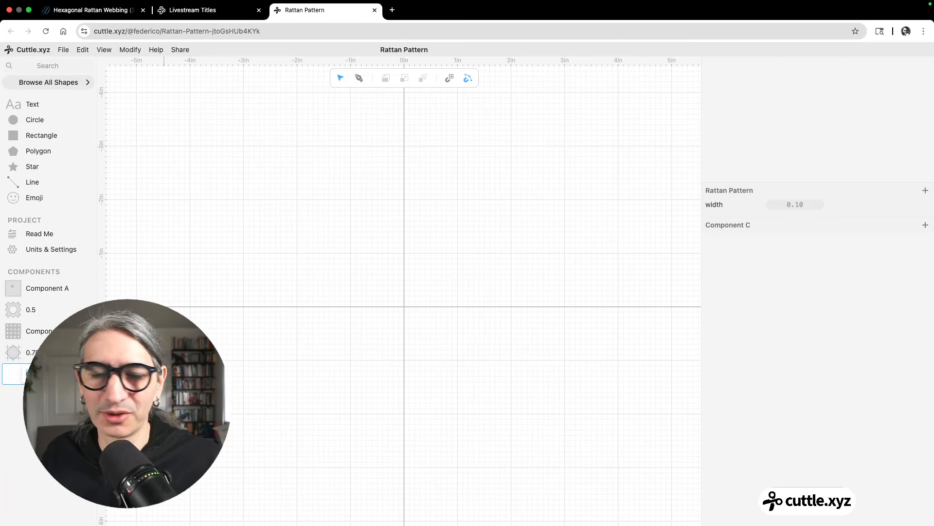
- Place an instance of the 0.75 component on the origin of the empty Component C
{"action": "left_click_drag", "start_coordinate": [13, 352], "coordinate": [405, 306]}
{"action": "scroll", "coordinate": [408, 311], "scroll_direction": "up", "scroll_amount": 10}
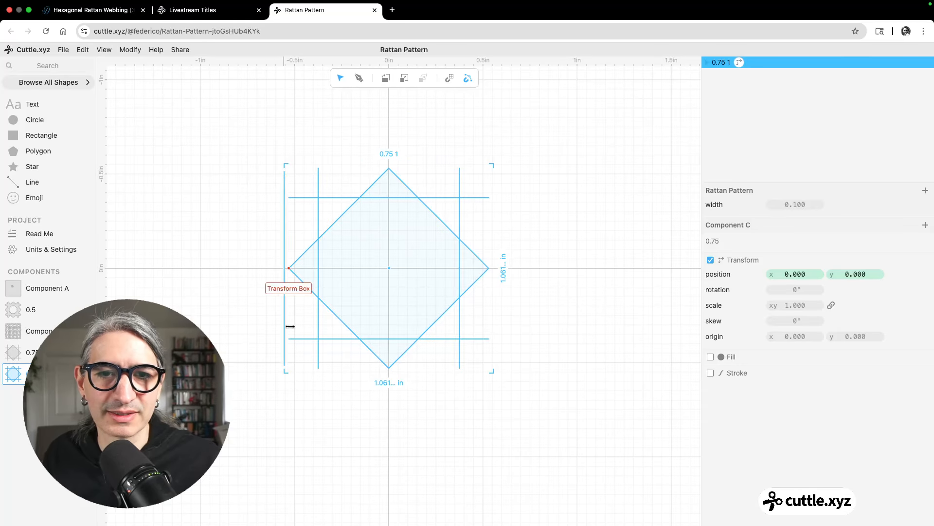
{"action": "scroll", "coordinate": [394, 386], "scroll_direction": "up", "scroll_amount": 3}
{"action": "scroll", "coordinate": [532, 267], "scroll_direction": "down", "scroll_amount": 1}
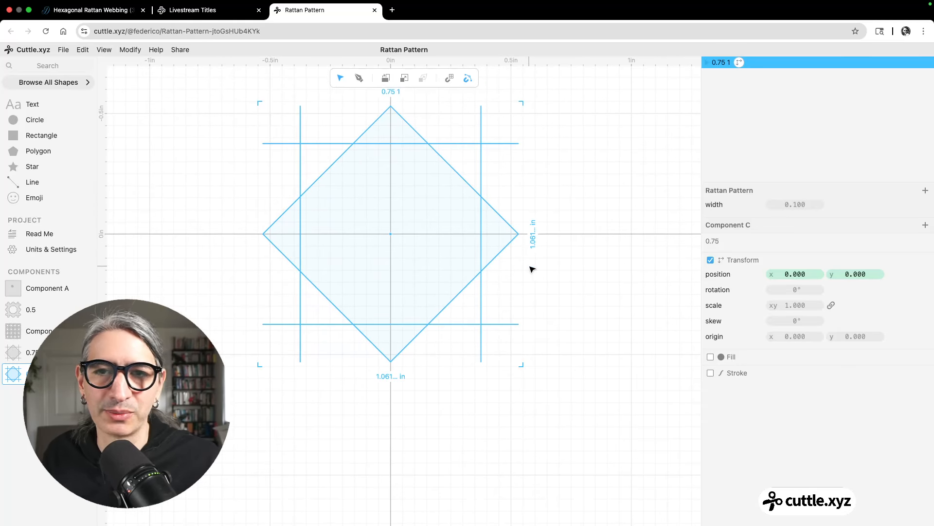
{"action": "left_click", "coordinate": [560, 295]}
{"action": "scroll", "coordinate": [561, 296], "scroll_direction": "down", "scroll_amount": 2}
{"action": "left_click_drag", "start_coordinate": [561, 296], "coordinate": [463, 310]}
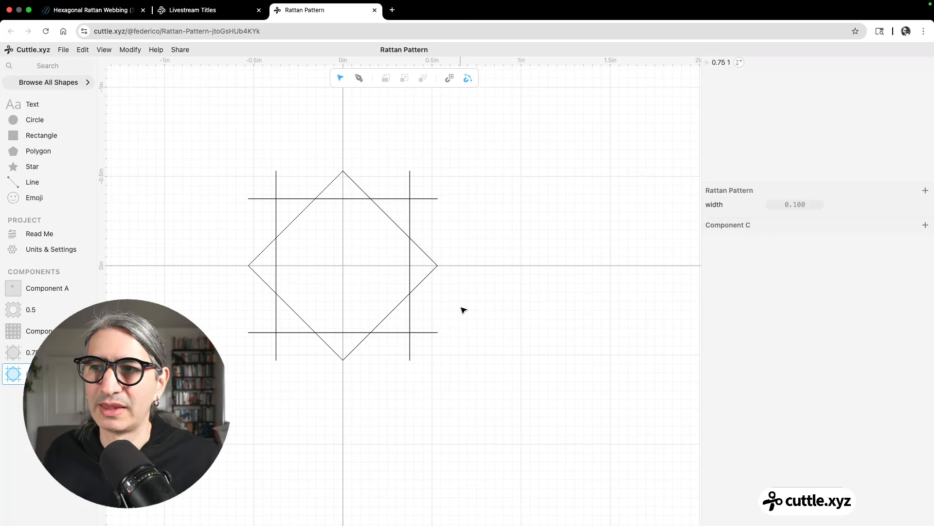
{"action": "left_click", "coordinate": [346, 183]}
{"action": "left_click", "coordinate": [350, 149]}
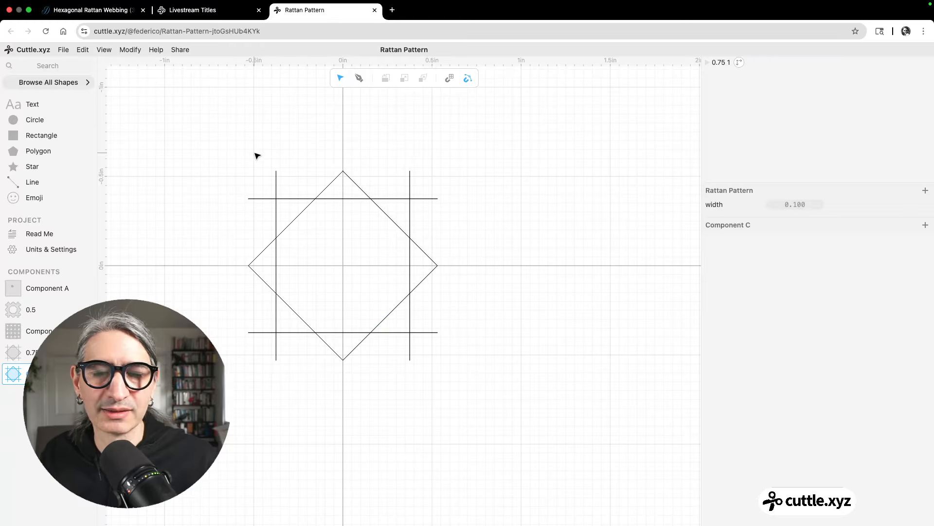
{"action": "left_click", "coordinate": [272, 171]}
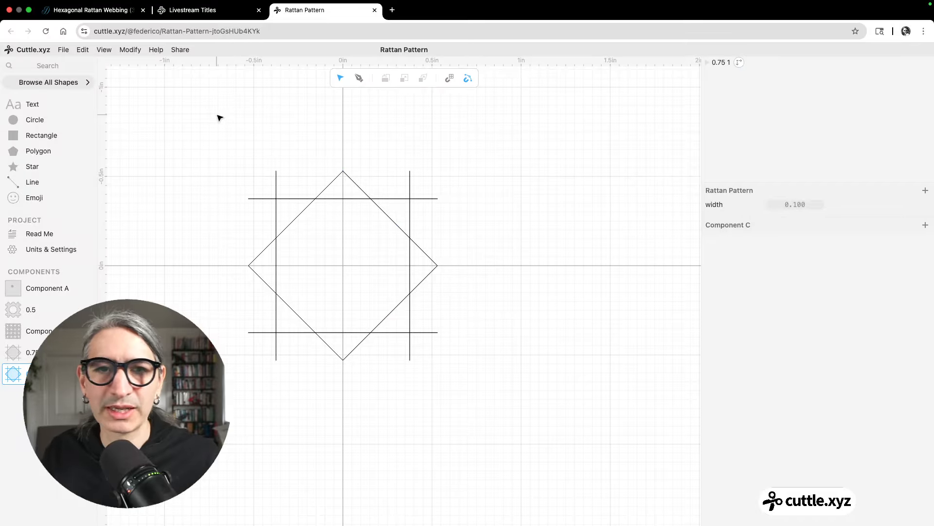
- Apply Outline Stroke to the repeated path and the rotated square together in the 0.75 component
{"action": "left_click", "coordinate": [30, 352]}
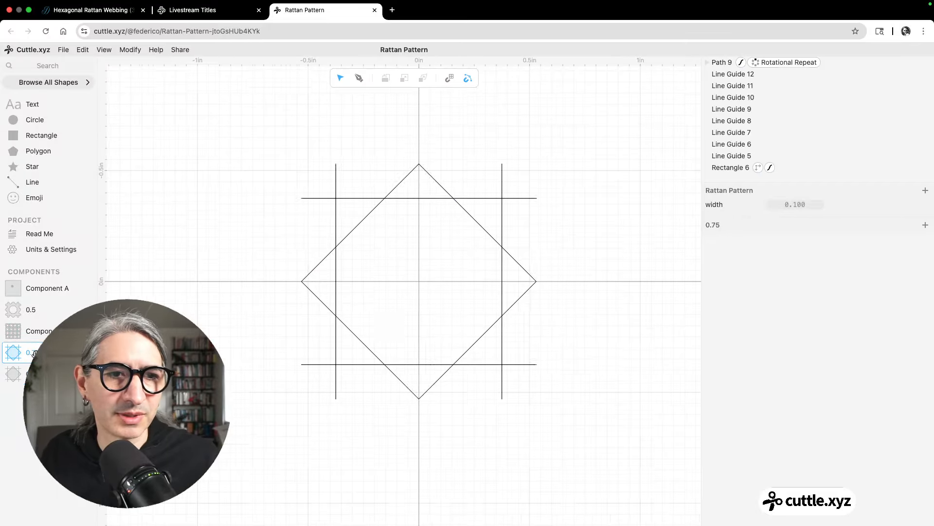
{"action": "left_click_drag", "start_coordinate": [337, 201], "coordinate": [389, 200]}
{"action": "left_click", "coordinate": [135, 50]}
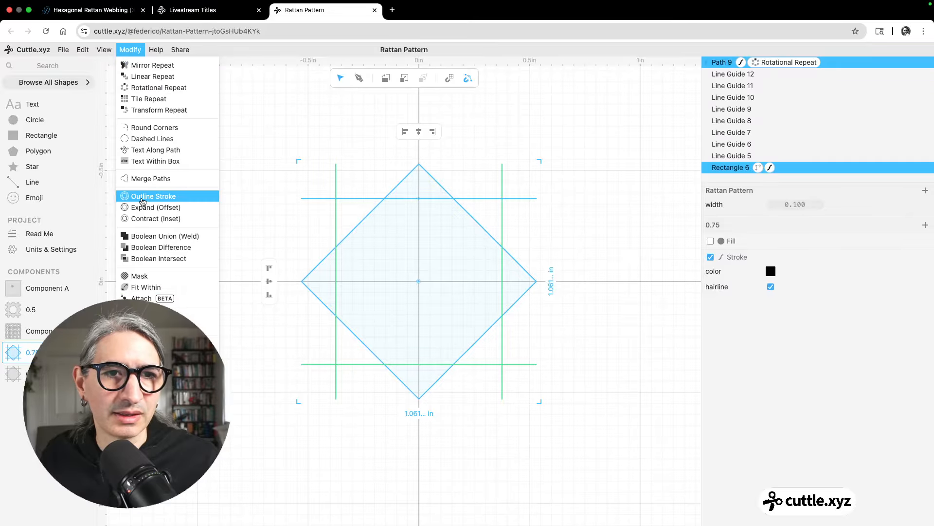
{"action": "left_click", "coordinate": [143, 196]}
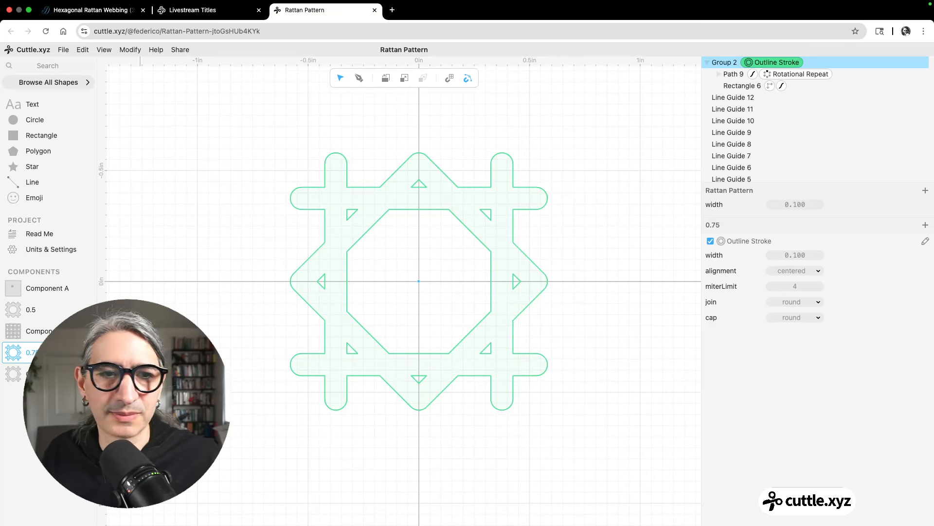
- Apply a Tile Repeat to the 0.75 instance in Component C
{"action": "left_click", "coordinate": [48, 373]}
{"action": "left_click", "coordinate": [431, 281]}
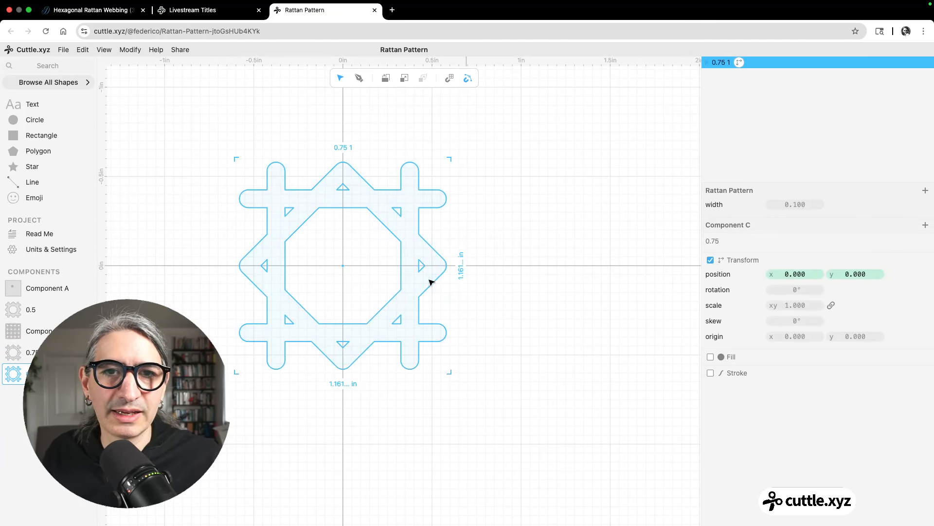
{"action": "left_click", "coordinate": [130, 49]}
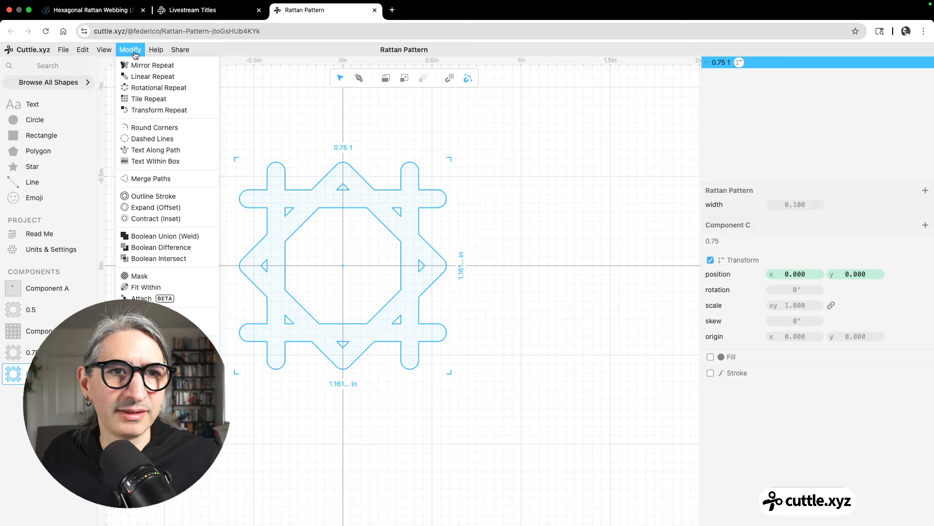
{"action": "left_click", "coordinate": [146, 95]}
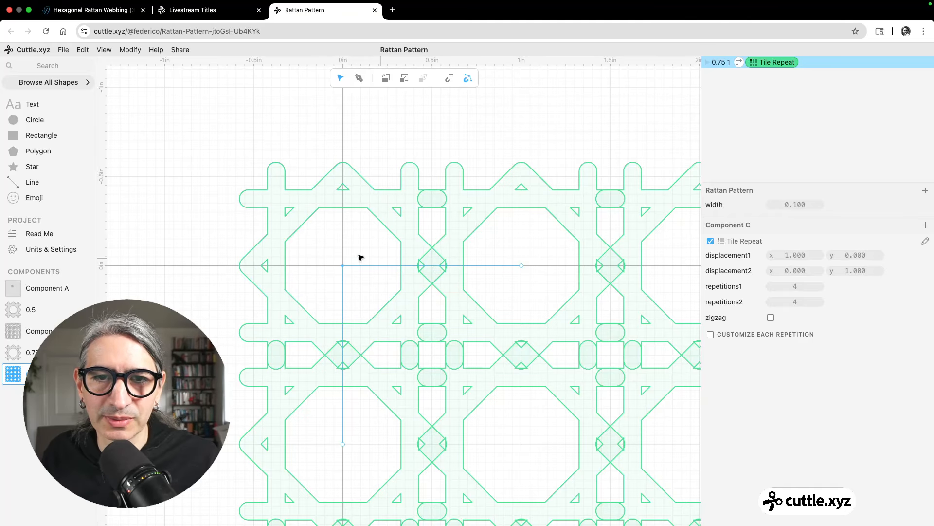
- Examine how the strands of neighbouring tiles meet and overlap across the repeated pattern in Component C
{"action": "scroll", "coordinate": [410, 261], "scroll_direction": "down", "scroll_amount": 4}
{"action": "left_click", "coordinate": [489, 139]}
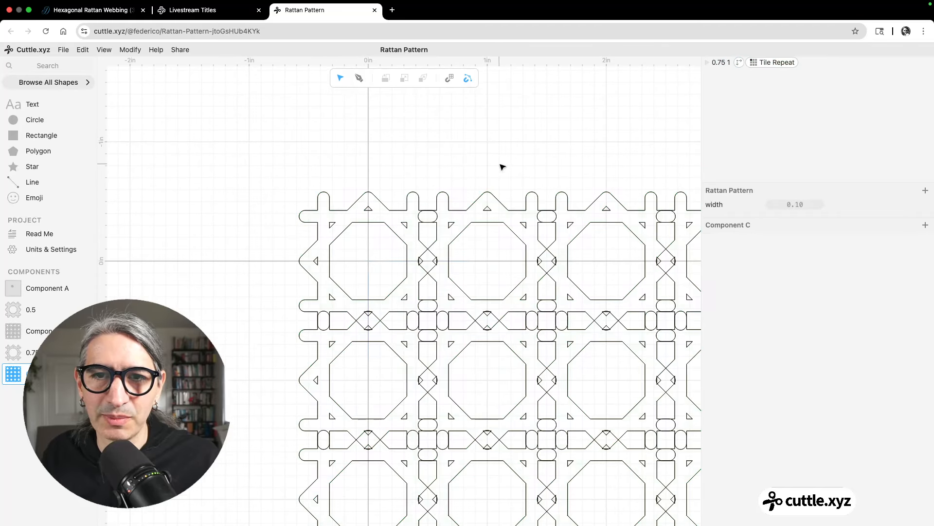
{"action": "left_click_drag", "start_coordinate": [501, 167], "coordinate": [465, 100]}
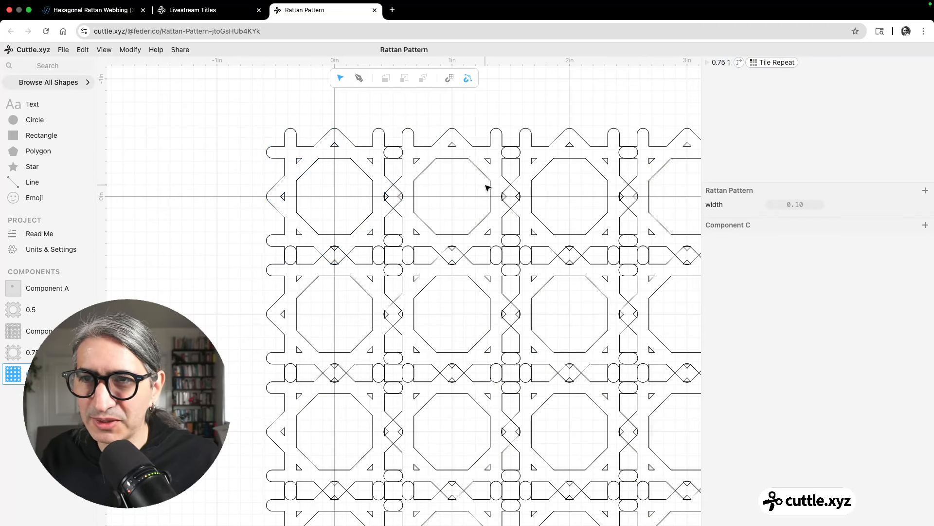
{"action": "scroll", "coordinate": [691, 137], "scroll_direction": "down", "scroll_amount": 2}
{"action": "left_click", "coordinate": [767, 63]}
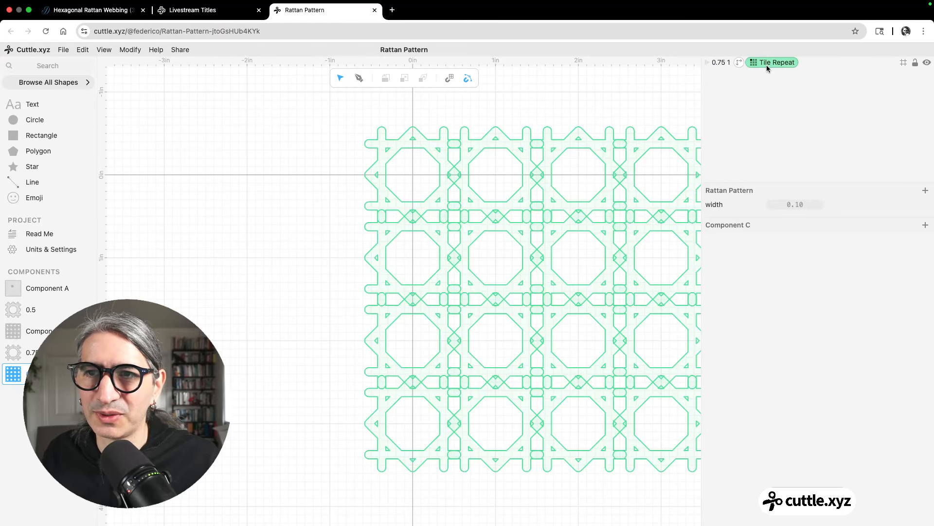
{"action": "left_click_drag", "start_coordinate": [600, 116], "coordinate": [487, 102]}
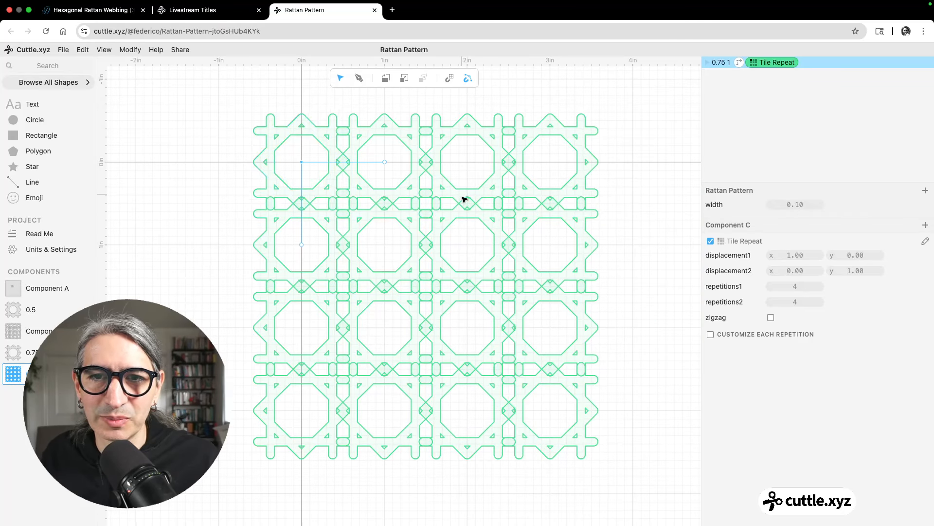
{"action": "scroll", "coordinate": [473, 209], "scroll_direction": "up", "scroll_amount": 5}
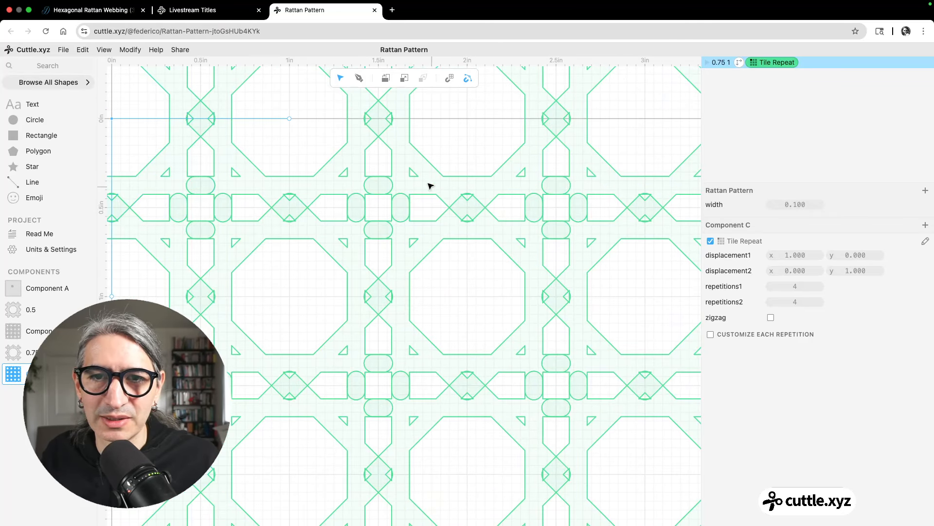
- Turn off the Outline Stroke modifier on the group in the 0.75 component
{"action": "left_click", "coordinate": [24, 352]}
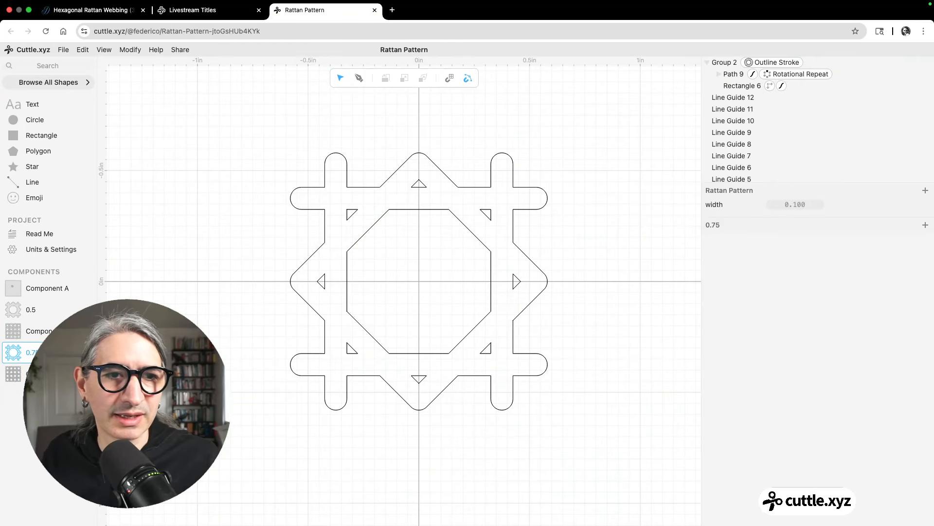
{"action": "left_click", "coordinate": [773, 64]}
{"action": "left_click", "coordinate": [773, 64]}
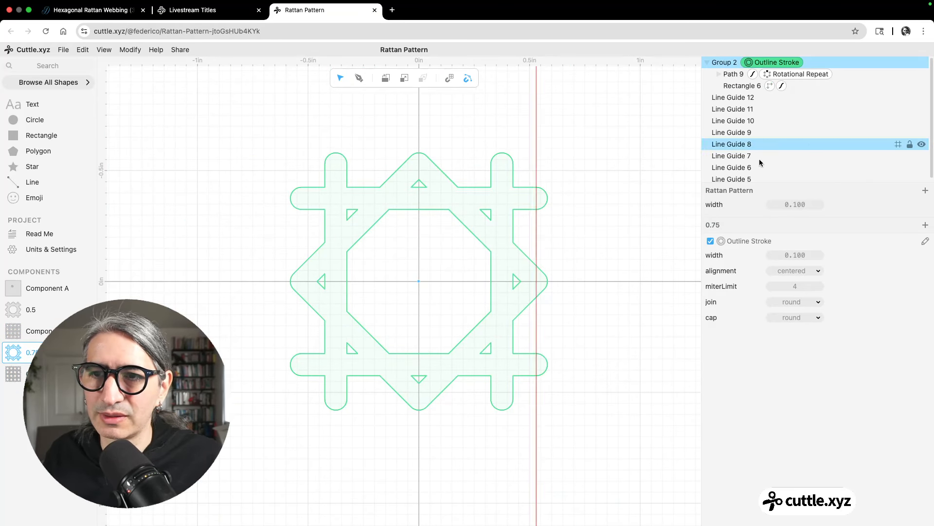
{"action": "left_click", "coordinate": [710, 241]}
- In Component C, move the Tile Repeat's centre to the first diamond's left corner and snap displacement1 to its right corner, about 1.06 in across
{"action": "left_click", "coordinate": [13, 373]}
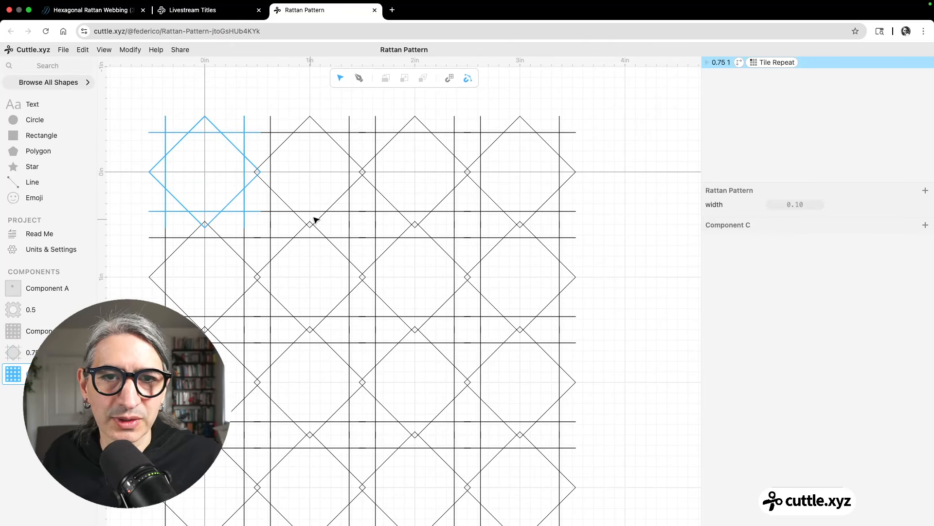
{"action": "left_click_drag", "start_coordinate": [280, 198], "coordinate": [371, 195]}
{"action": "scroll", "coordinate": [362, 199], "scroll_direction": "down", "scroll_amount": 3}
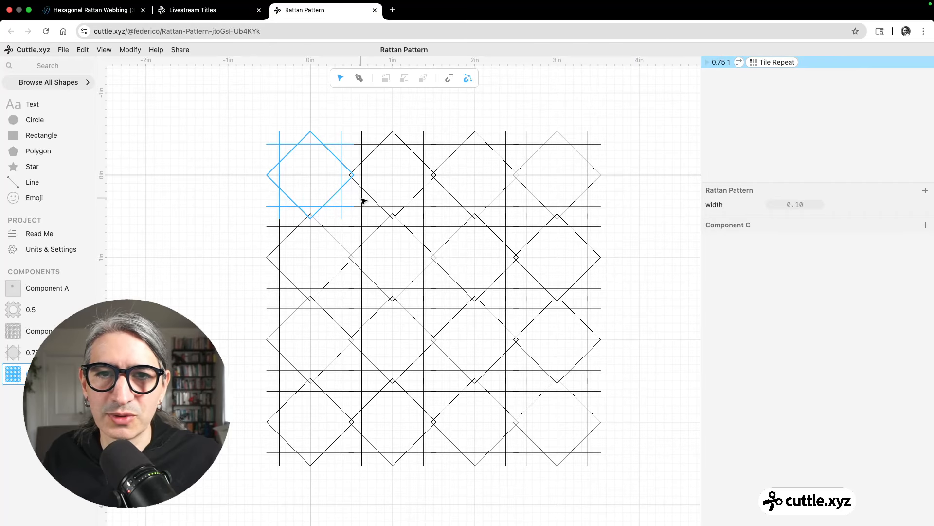
{"action": "left_click", "coordinate": [775, 63]}
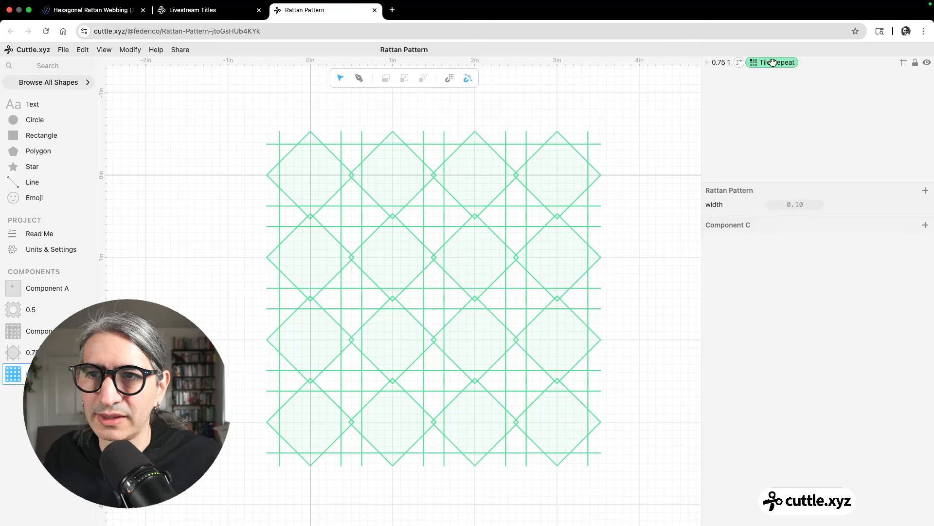
{"action": "left_click", "coordinate": [774, 63]}
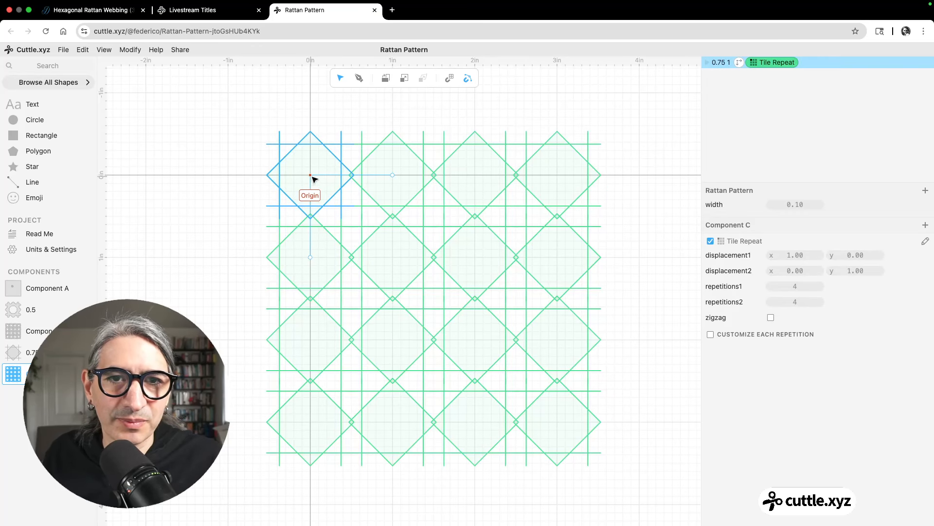
{"action": "scroll", "coordinate": [314, 177], "scroll_direction": "up", "scroll_amount": 3}
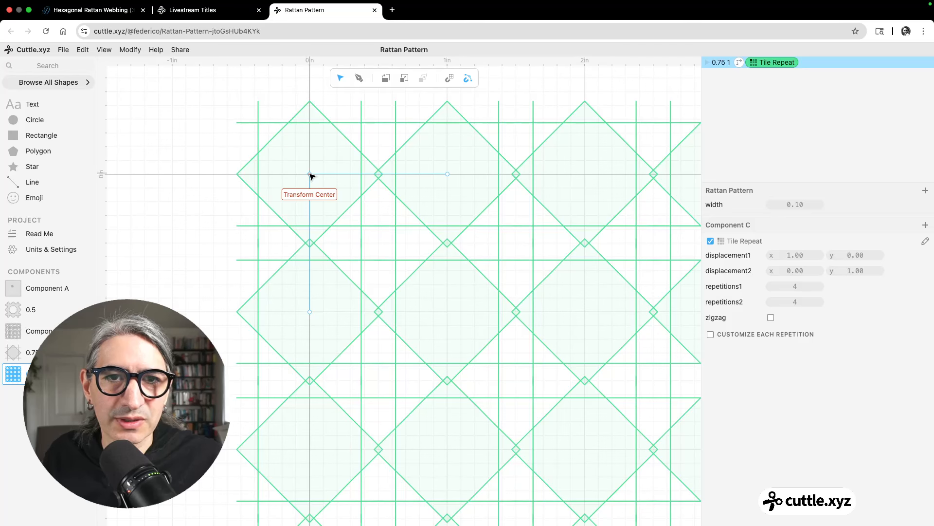
{"action": "left_click_drag", "start_coordinate": [311, 174], "coordinate": [237, 174]}
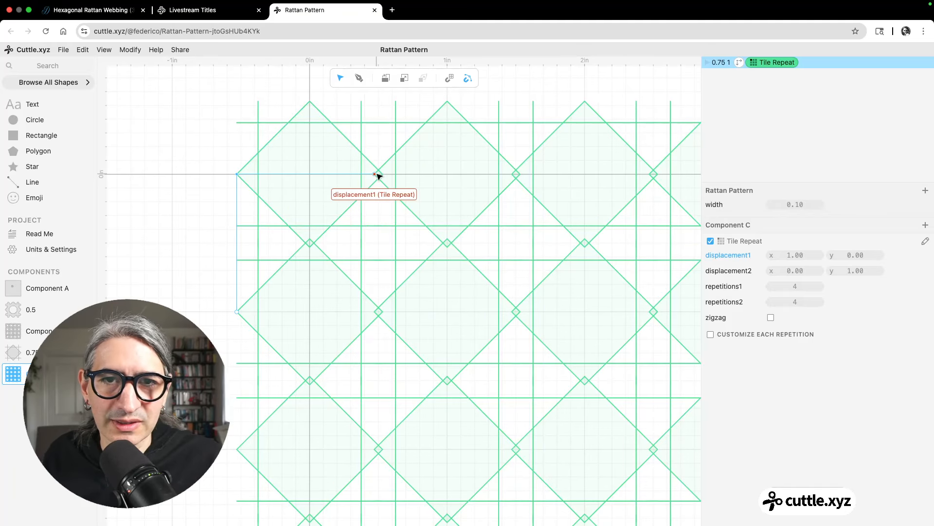
{"action": "mouse_move", "coordinate": [376, 174]}
{"action": "left_mouse_down"}
{"action": "mouse_move", "coordinate": [408, 167]}
{"action": "mouse_move", "coordinate": [385, 172]}
{"action": "left_mouse_up"}
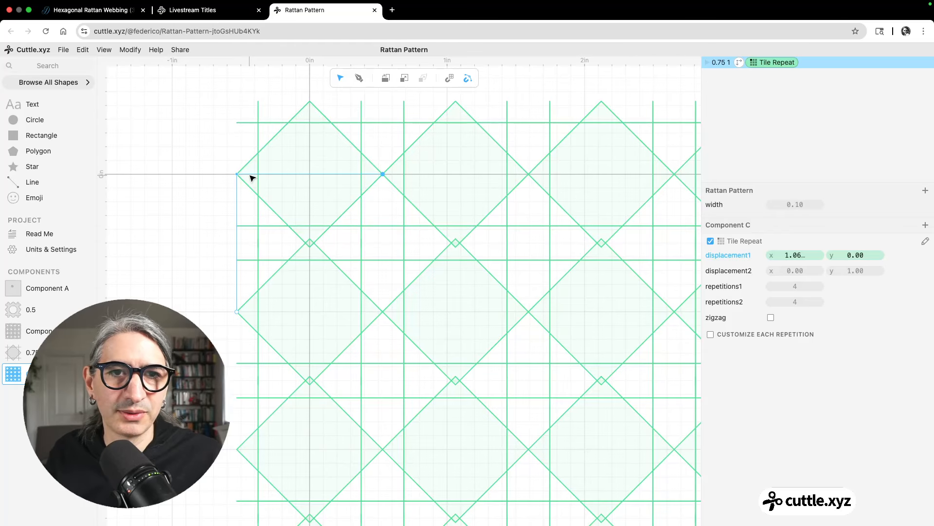
- Move the Tile Repeat's centre to the top corner of the first diamond
{"action": "left_click_drag", "start_coordinate": [237, 173], "coordinate": [310, 101]}
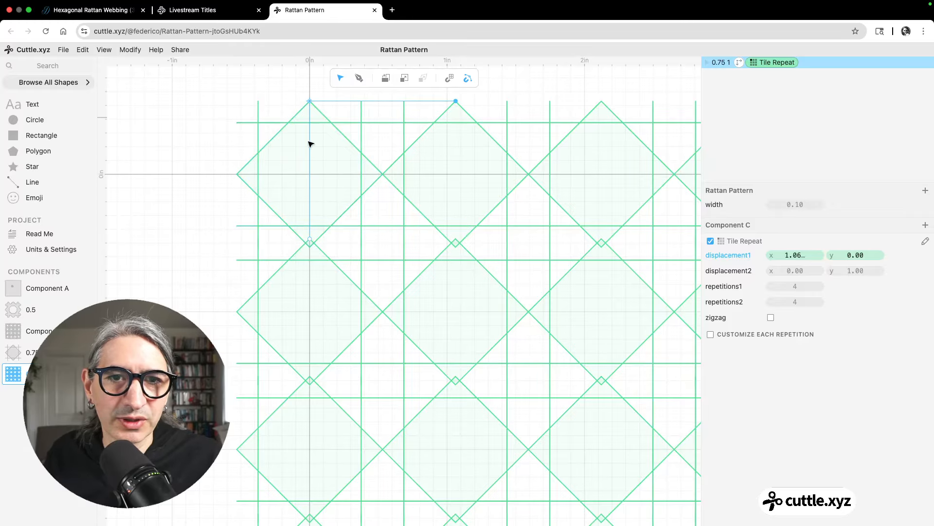
- Snap the Tile Repeat's vertical displacement to the bottom corner of the first tile's diamond so the rows meet at their tips
{"action": "left_click_drag", "start_coordinate": [315, 267], "coordinate": [310, 247]}
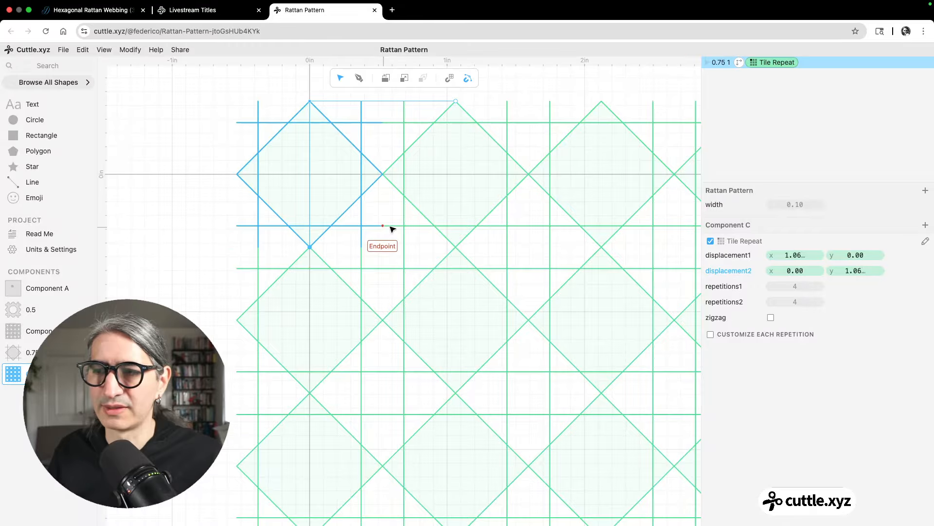
{"action": "scroll", "coordinate": [383, 233], "scroll_direction": "down", "scroll_amount": 6}
{"action": "left_click", "coordinate": [317, 242]}
{"action": "scroll", "coordinate": [223, 233], "scroll_direction": "up", "scroll_amount": 5}
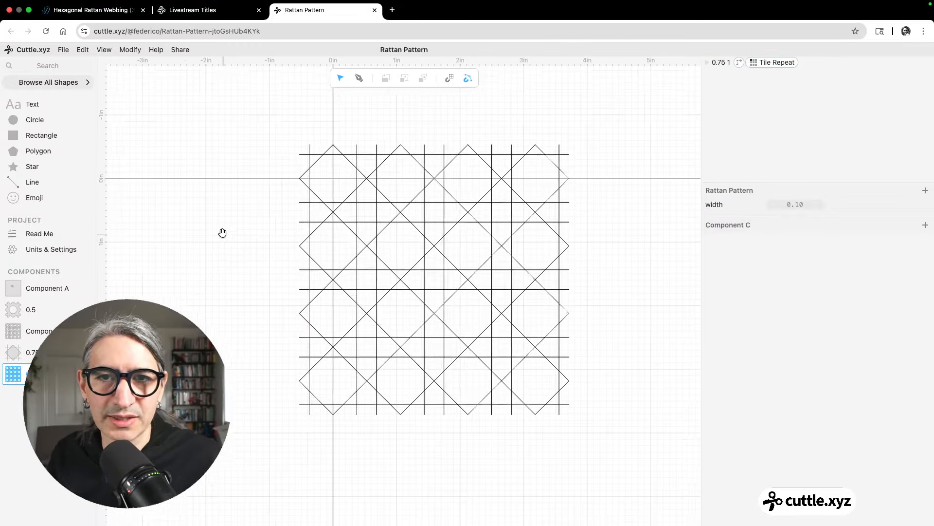
- Enable the Outline Stroke modifier on Group 2 in the 0.75 component
{"action": "left_click", "coordinate": [49, 352]}
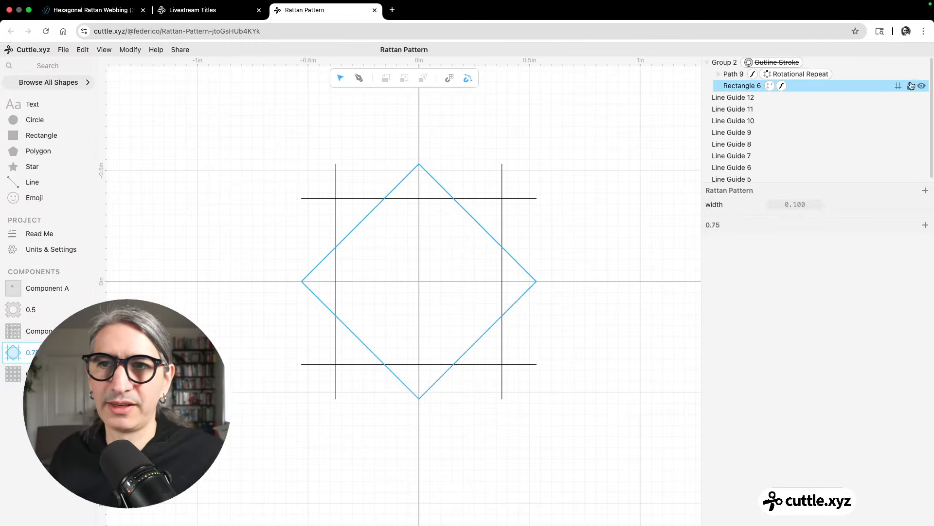
{"action": "left_click", "coordinate": [789, 64]}
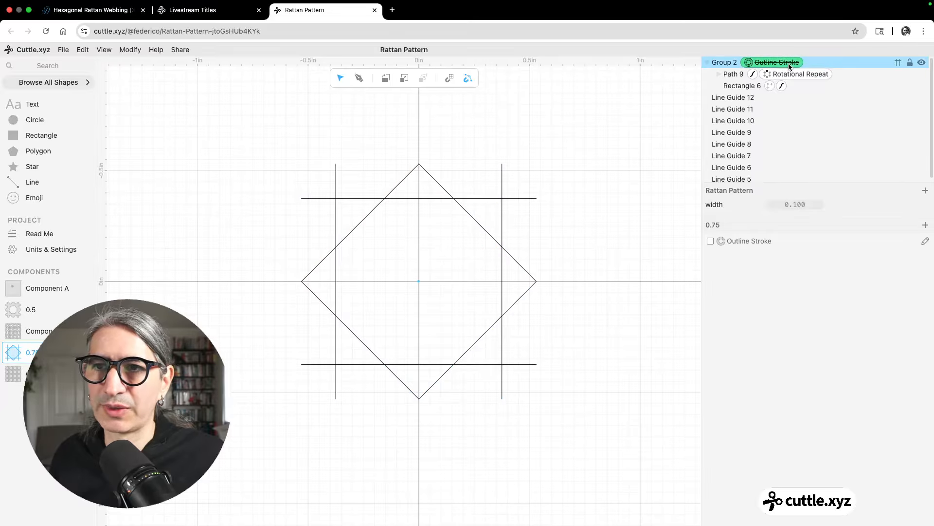
{"action": "left_click", "coordinate": [711, 242]}
- Apply a Boolean Union to the tile-repeated pattern in Component C to weld the overlapping tiles
{"action": "left_click", "coordinate": [44, 374]}
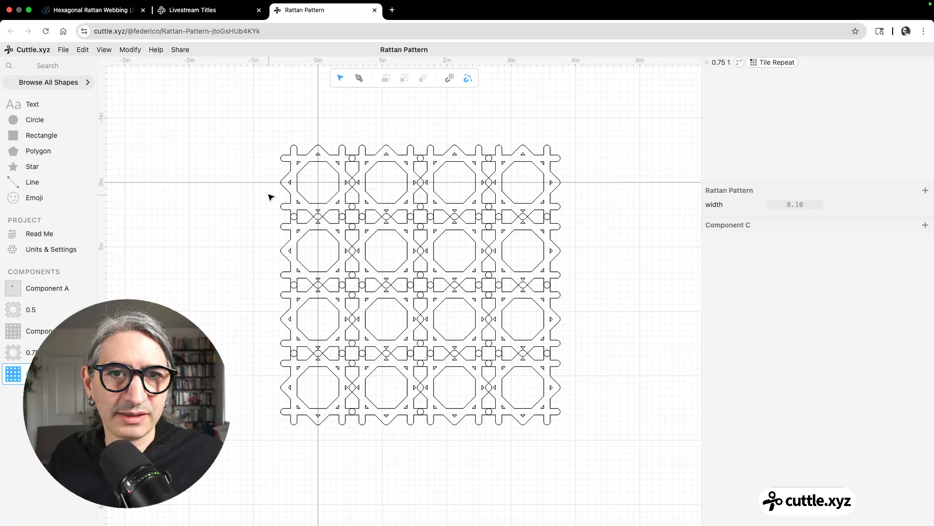
{"action": "left_click_drag", "start_coordinate": [251, 103], "coordinate": [627, 408]}
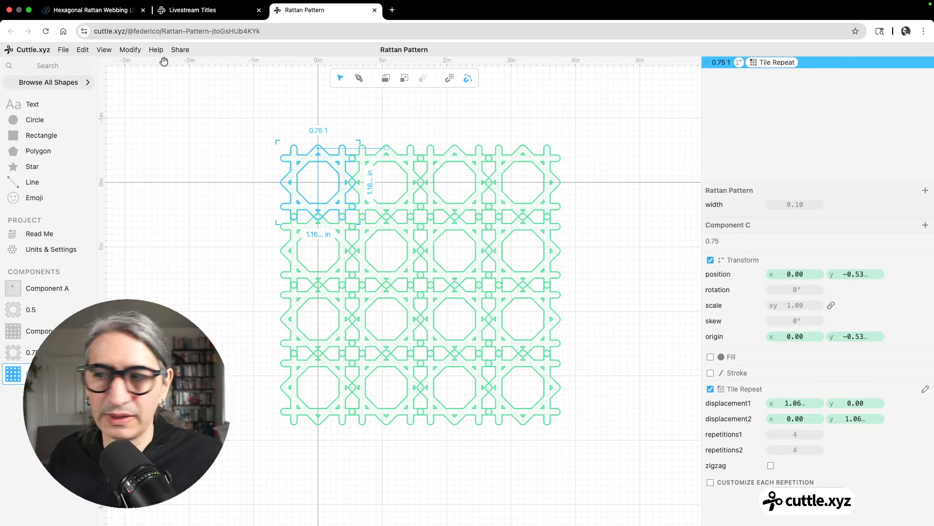
{"action": "left_click", "coordinate": [130, 50]}
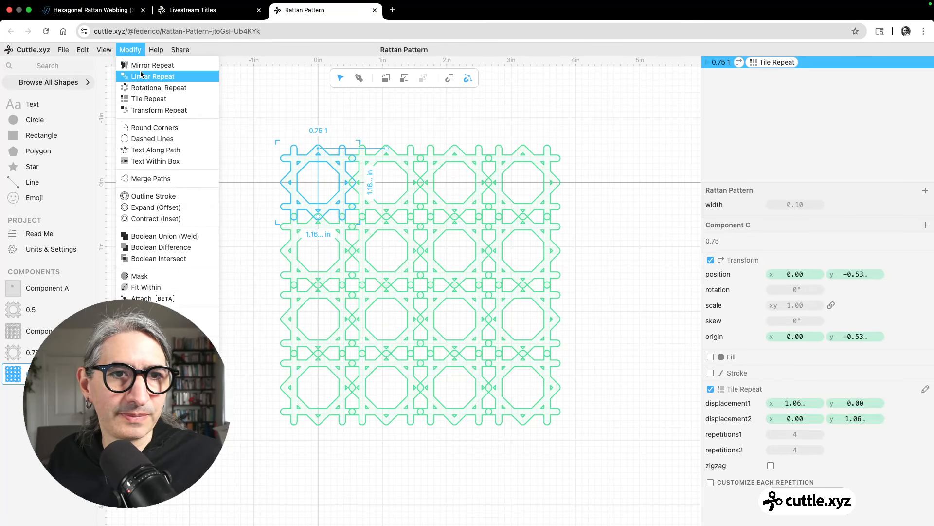
{"action": "left_click", "coordinate": [185, 237]}
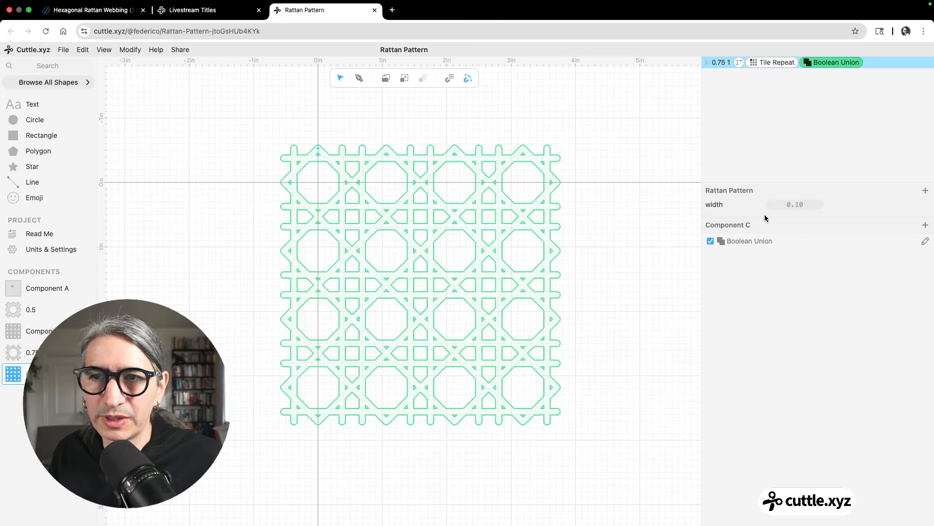
{"action": "left_click", "coordinate": [592, 249]}
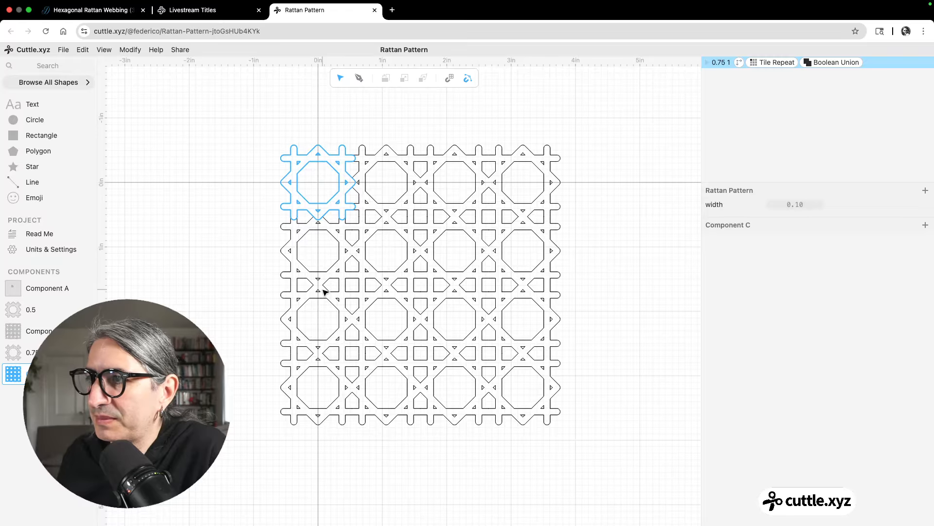
- Give Group 2 in the 0.75 component a red hairline stroke
{"action": "left_click", "coordinate": [37, 350]}
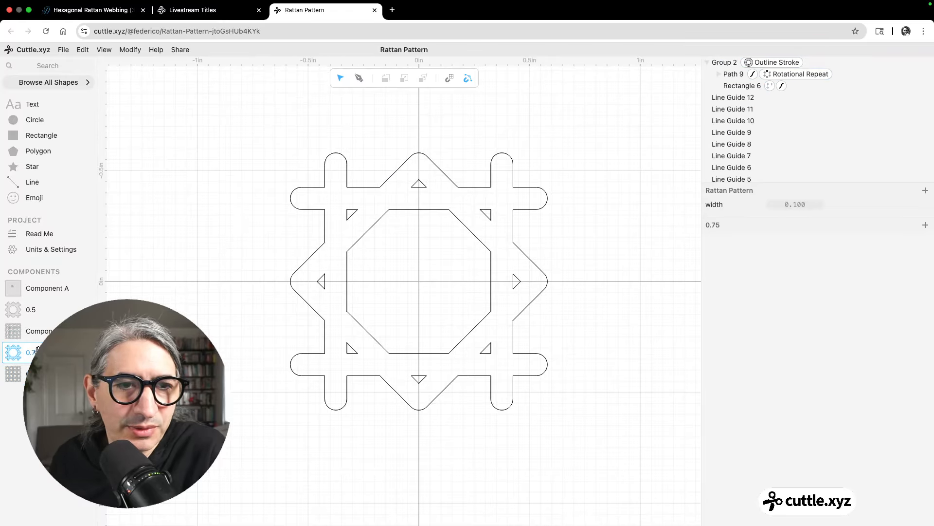
{"action": "left_click", "coordinate": [300, 142]}
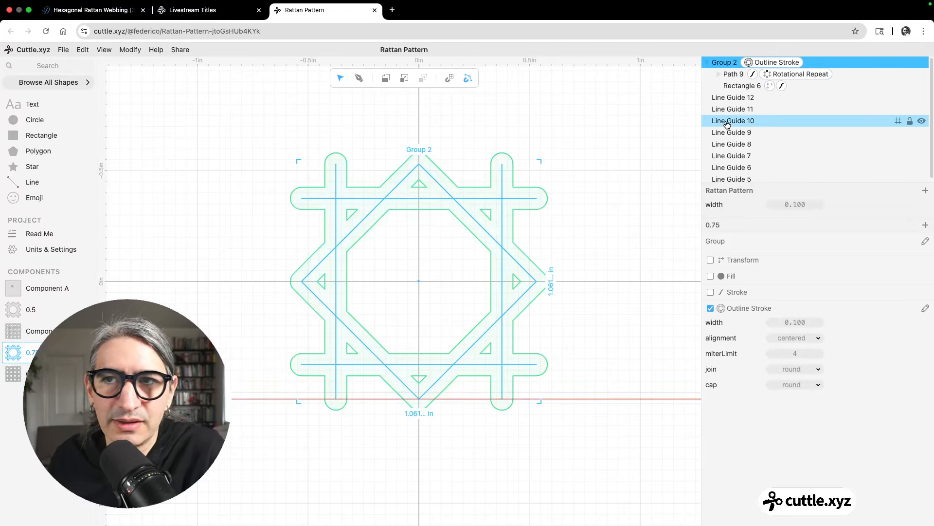
{"action": "left_click", "coordinate": [714, 64]}
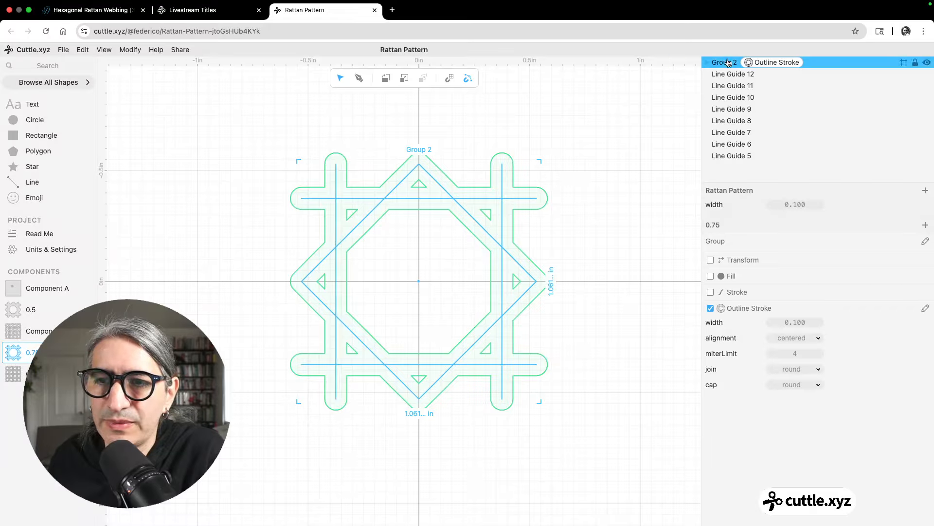
{"action": "left_click", "coordinate": [711, 292]}
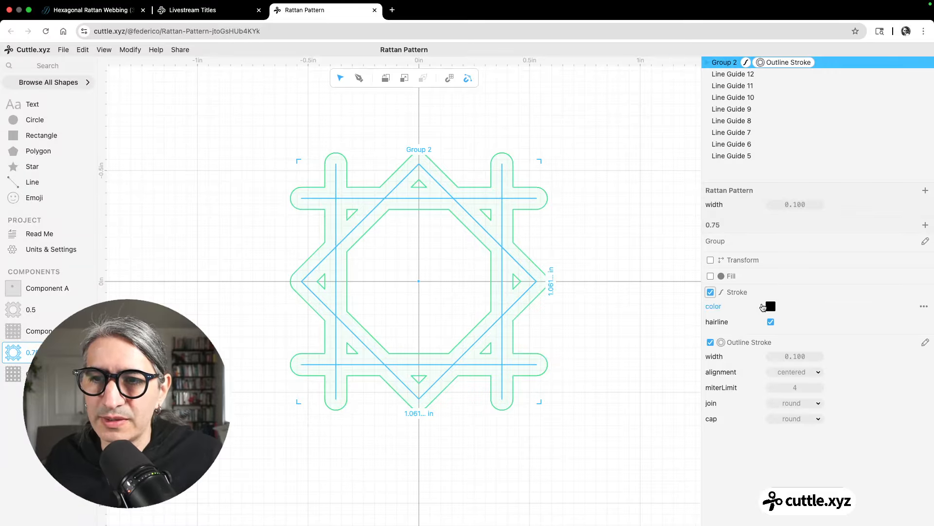
{"action": "left_click", "coordinate": [771, 306]}
{"action": "left_click", "coordinate": [843, 291]}
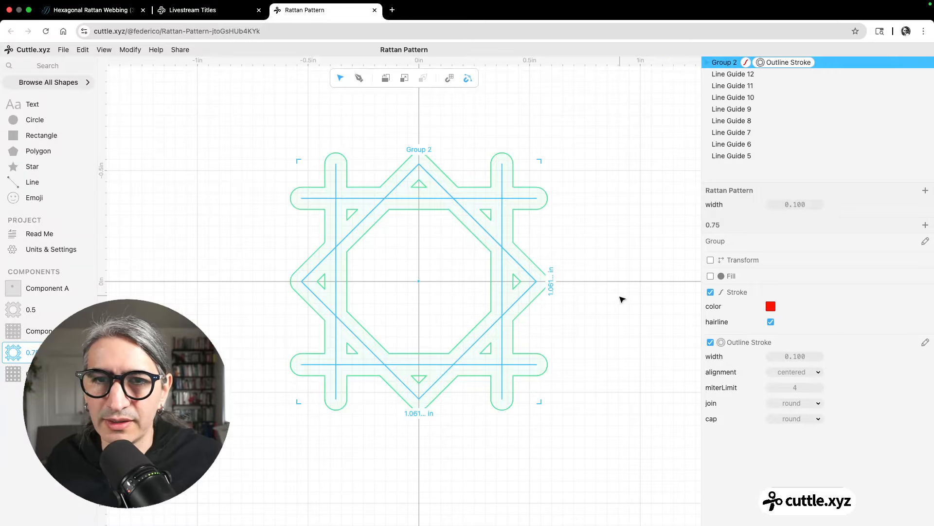
{"action": "left_click", "coordinate": [619, 299]}
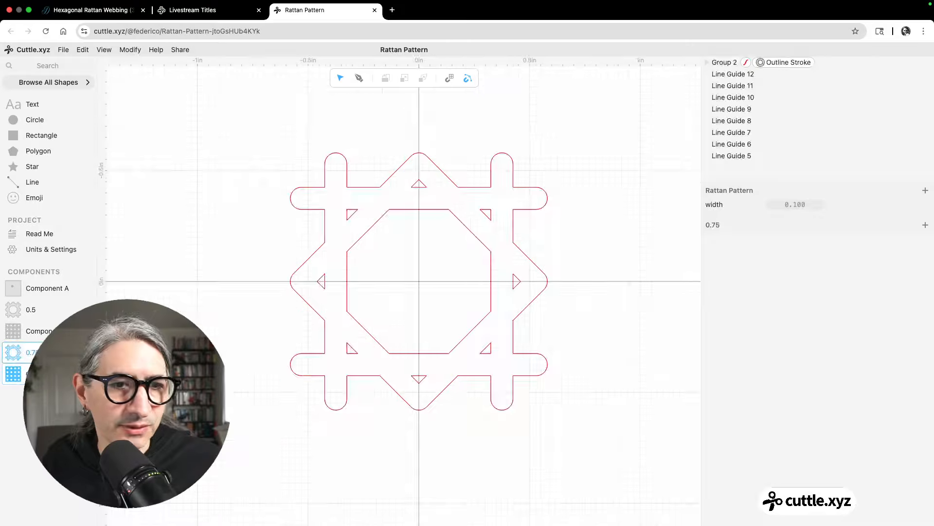
- Compare the tiled pattern in Component C with the close-up weave photo on the Hexagonal Rattan Webbing product page
{"action": "left_click", "coordinate": [39, 374]}
{"action": "scroll", "coordinate": [612, 263], "scroll_direction": "up", "scroll_amount": 3}
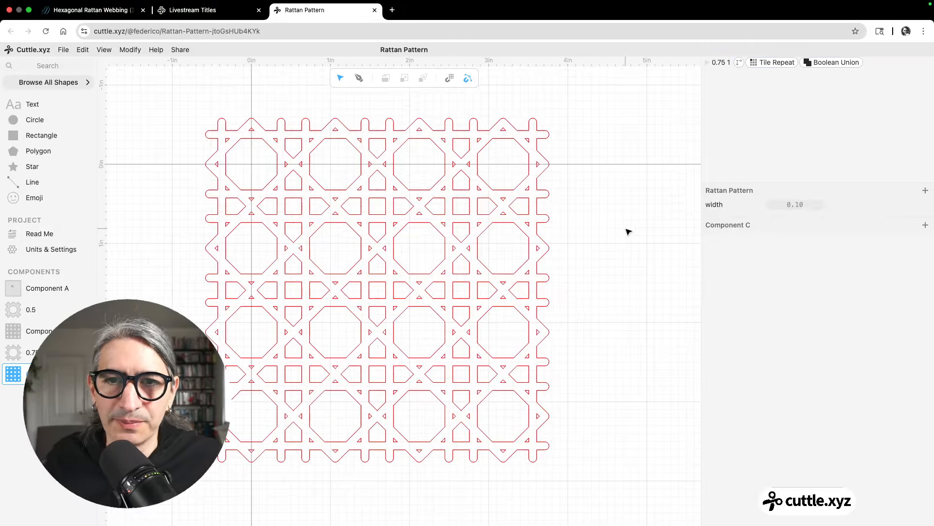
{"action": "left_click_drag", "start_coordinate": [627, 227], "coordinate": [717, 235]}
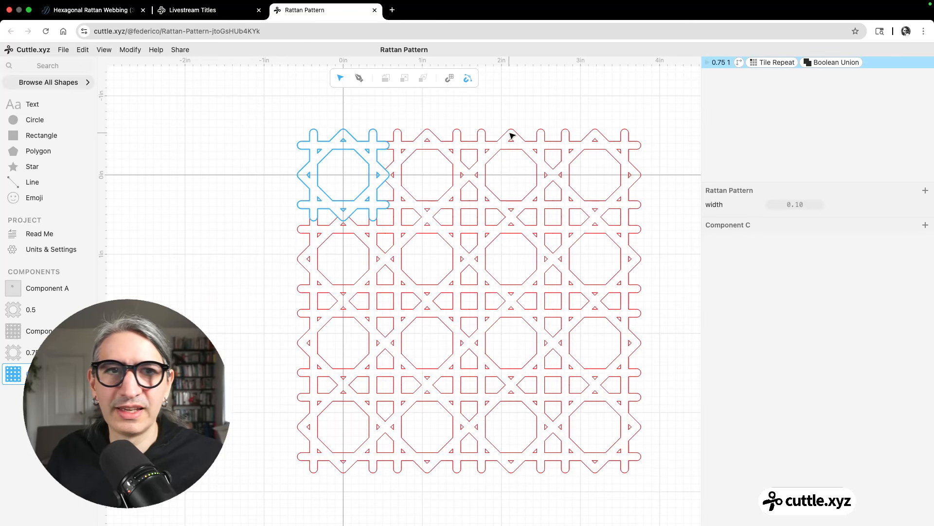
{"action": "left_click", "coordinate": [90, 10]}
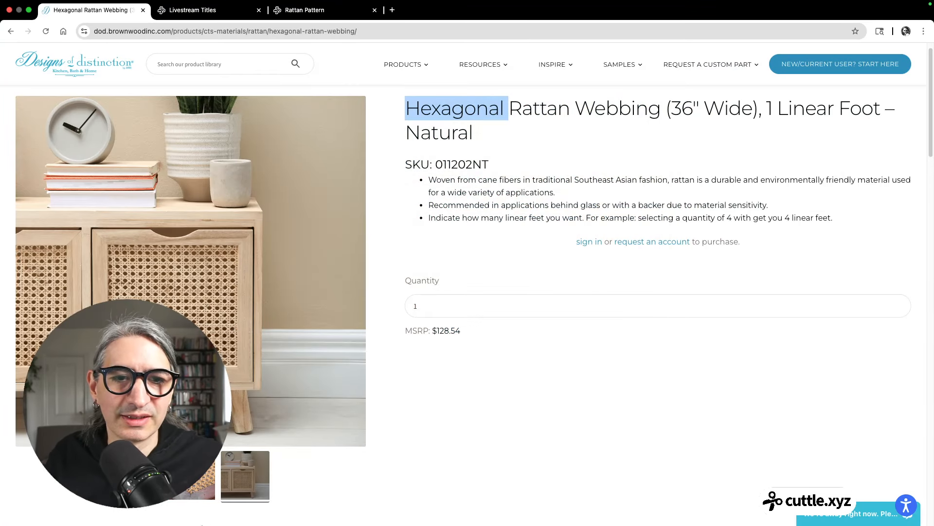
{"action": "left_click", "coordinate": [141, 474]}
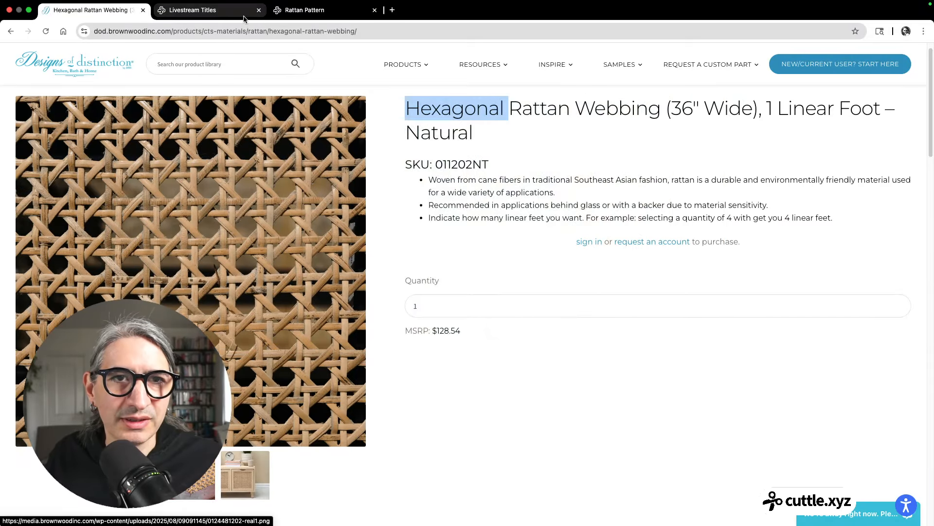
{"action": "left_click", "coordinate": [304, 10]}
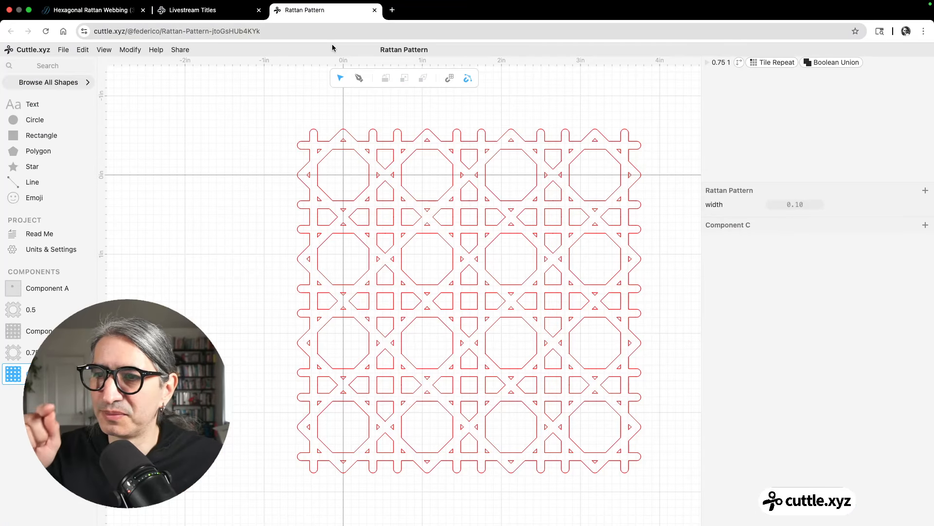
- Draw a diagonal line with the Pen tool across the first tile's top horizontal strip, continuing the outer edge of the right-hand diagonal strip
{"action": "scroll", "coordinate": [380, 115], "scroll_direction": "up", "scroll_amount": 2}
{"action": "scroll", "coordinate": [380, 116], "scroll_direction": "up", "scroll_amount": 3}
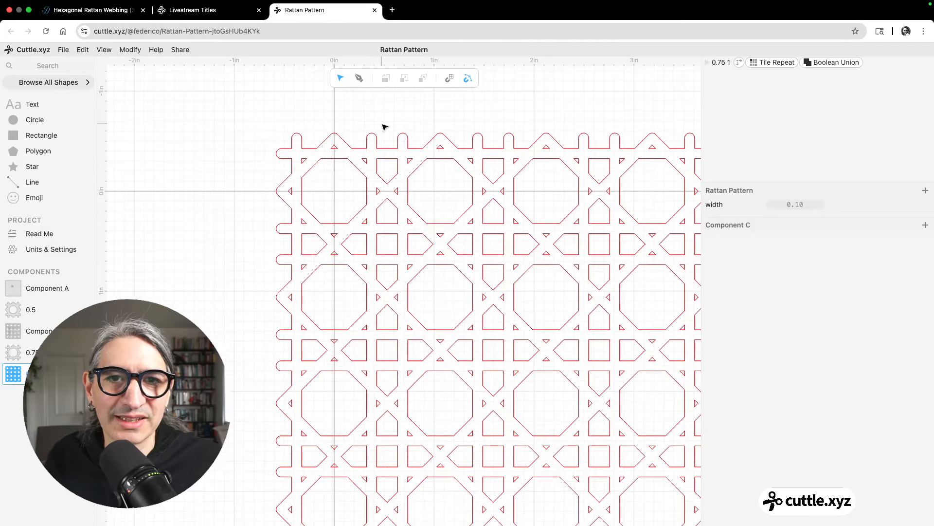
{"action": "left_click", "coordinate": [359, 78]}
{"action": "scroll", "coordinate": [355, 137], "scroll_direction": "up", "scroll_amount": 5}
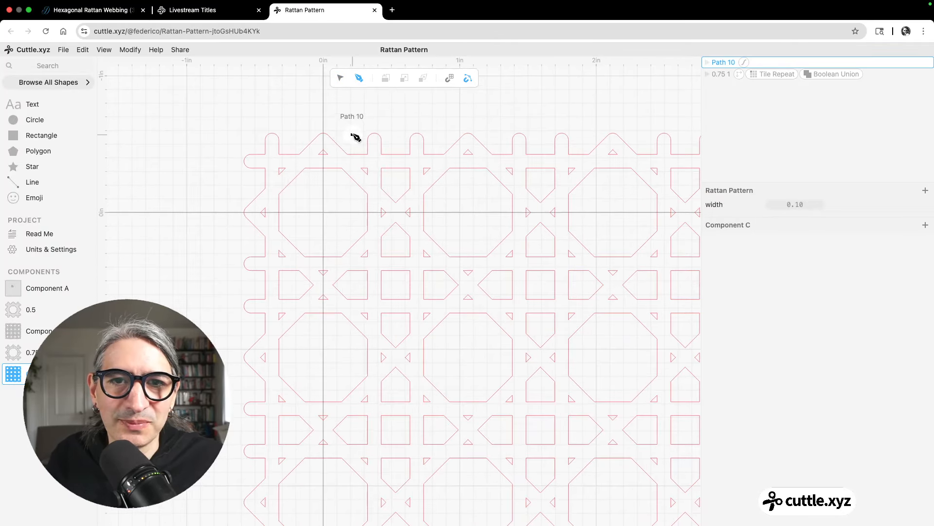
{"action": "left_click", "coordinate": [344, 162]}
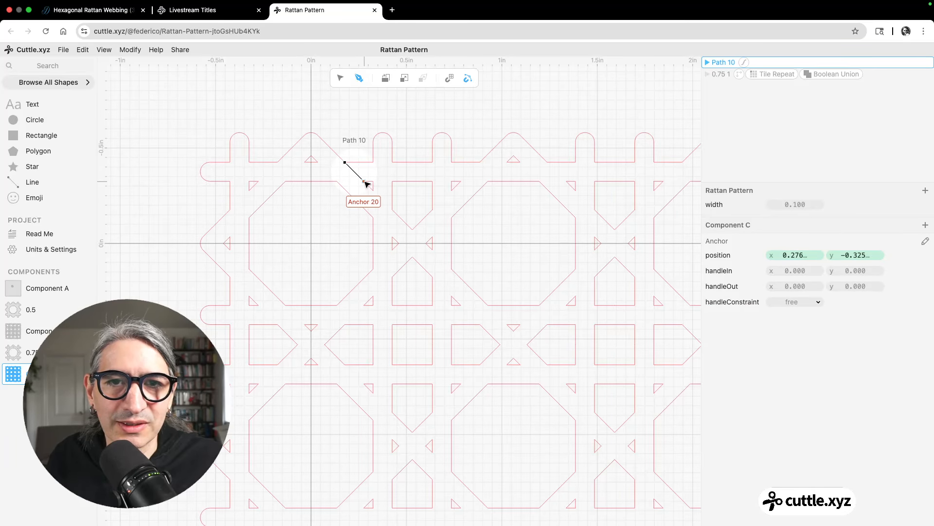
{"action": "left_click", "coordinate": [364, 181]}
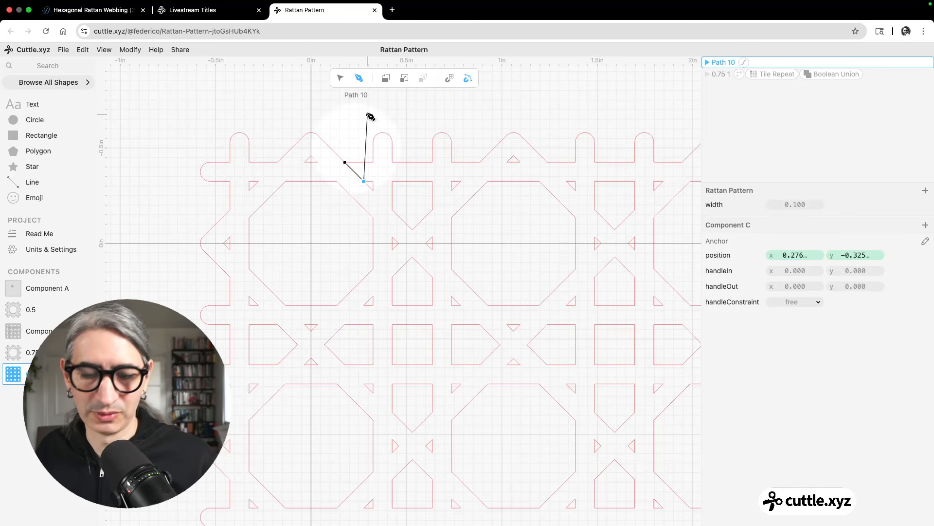
{"action": "left_click", "coordinate": [341, 78]}
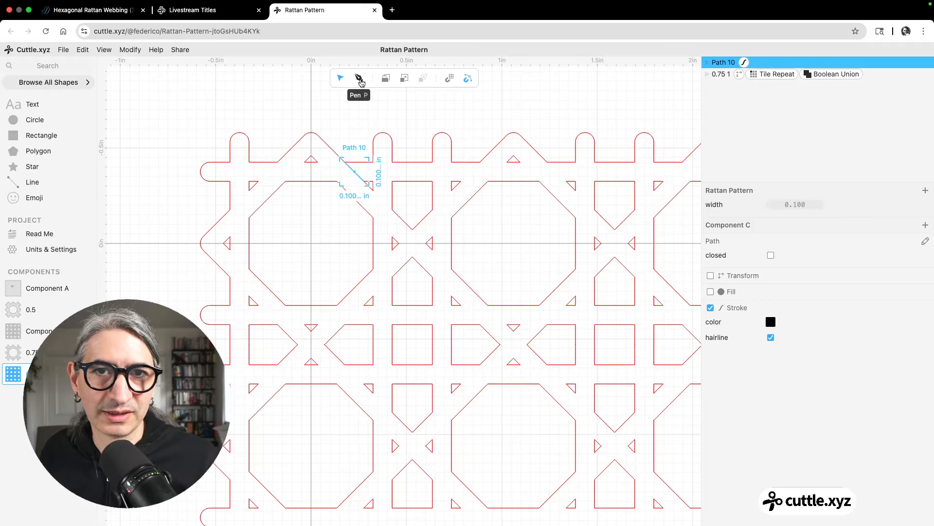
- Draw a parallel diagonal line from the top small triangle's right corner to the octagon's corner, continuing the diagonal strip's inner edge
{"action": "left_click", "coordinate": [359, 78]}
{"action": "left_click", "coordinate": [317, 162]}
{"action": "left_click", "coordinate": [336, 181]}
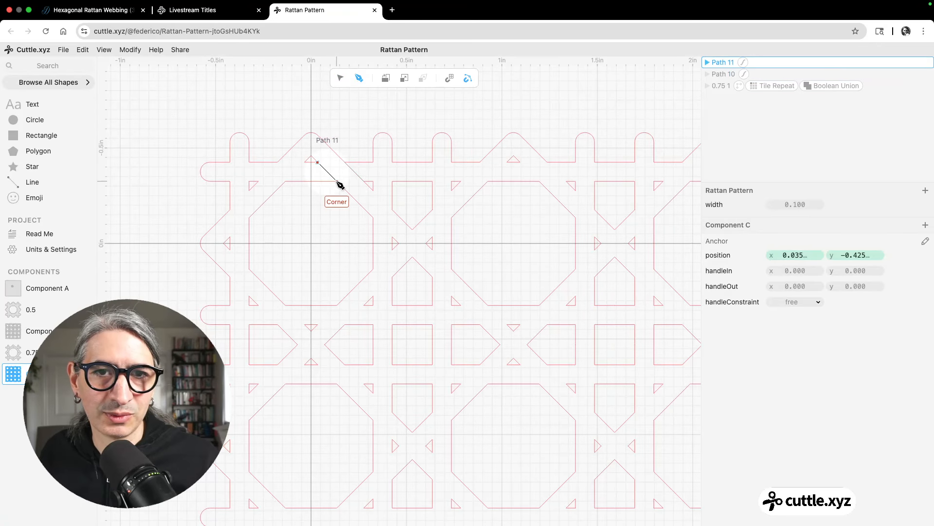
{"action": "key", "text": "Escape"}
{"action": "left_click", "coordinate": [377, 115]}
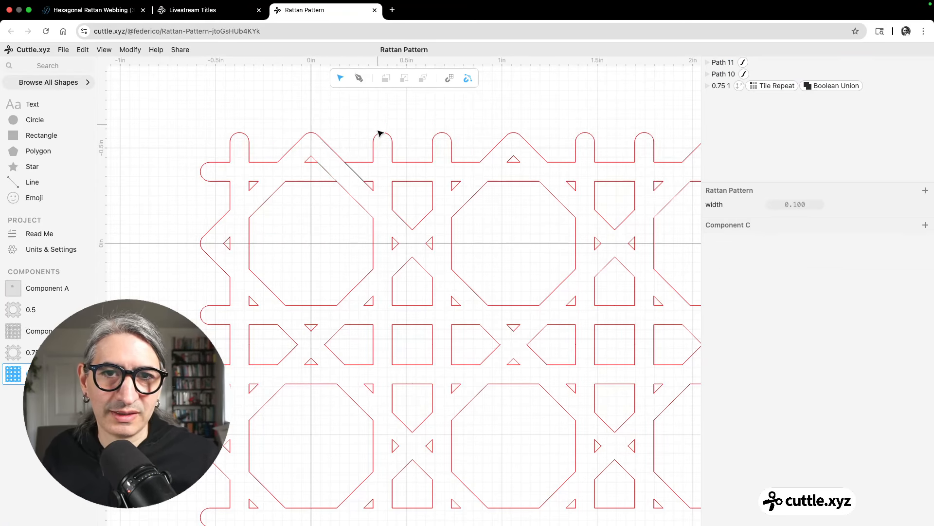
- Draw two vertical lines with the Pen tool along both edges of the first tile's right vertical strip where it crosses the diagonal strip
{"action": "left_click", "coordinate": [359, 78]}
{"action": "left_click", "coordinate": [373, 191]}
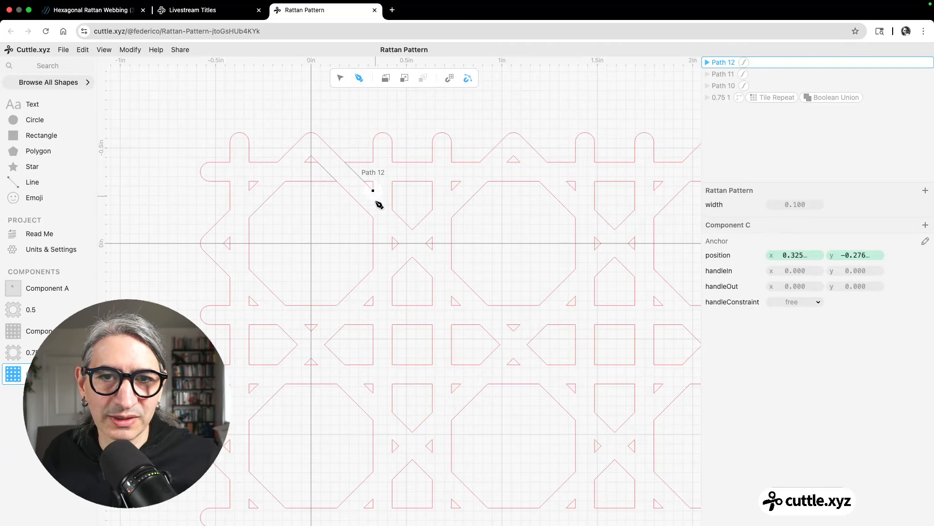
{"action": "left_click", "coordinate": [374, 218]}
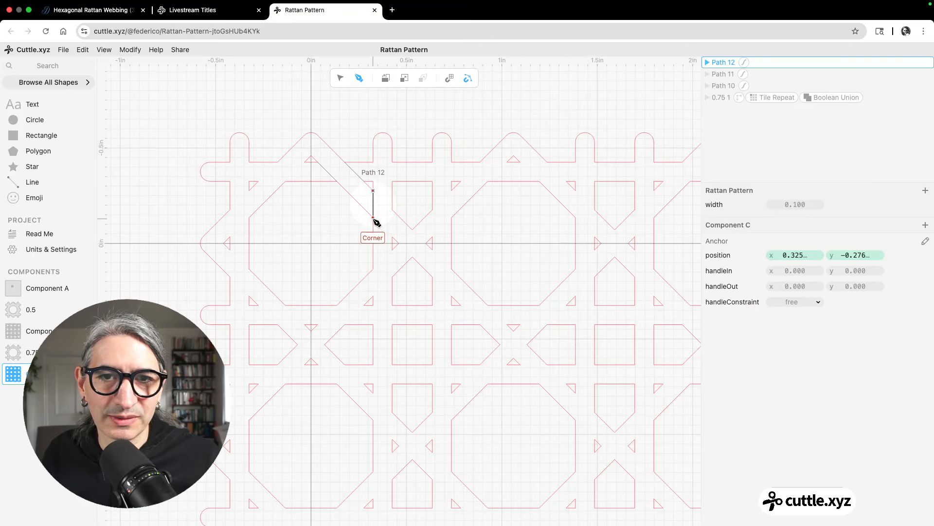
{"action": "left_click", "coordinate": [340, 77]}
{"action": "left_click", "coordinate": [359, 78]}
{"action": "left_click", "coordinate": [393, 209]}
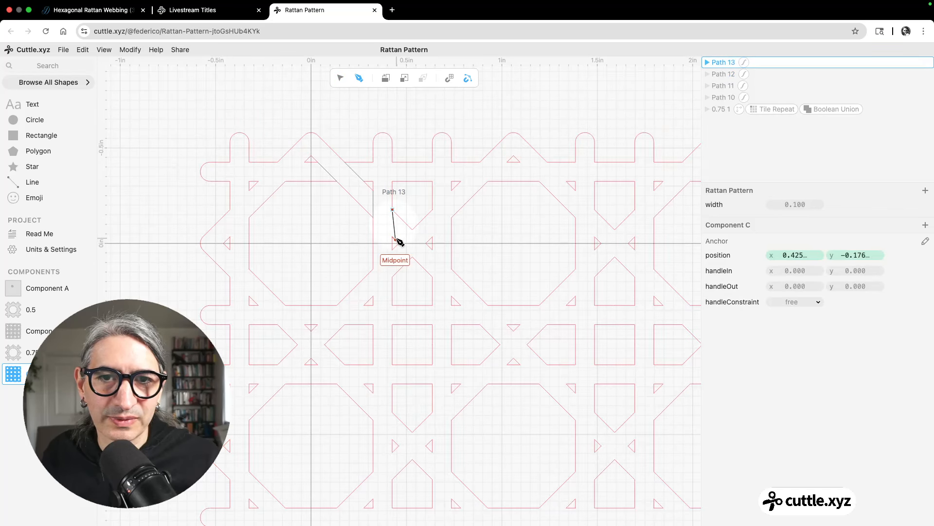
{"action": "left_click", "coordinate": [393, 237]}
{"action": "left_click", "coordinate": [341, 79]}
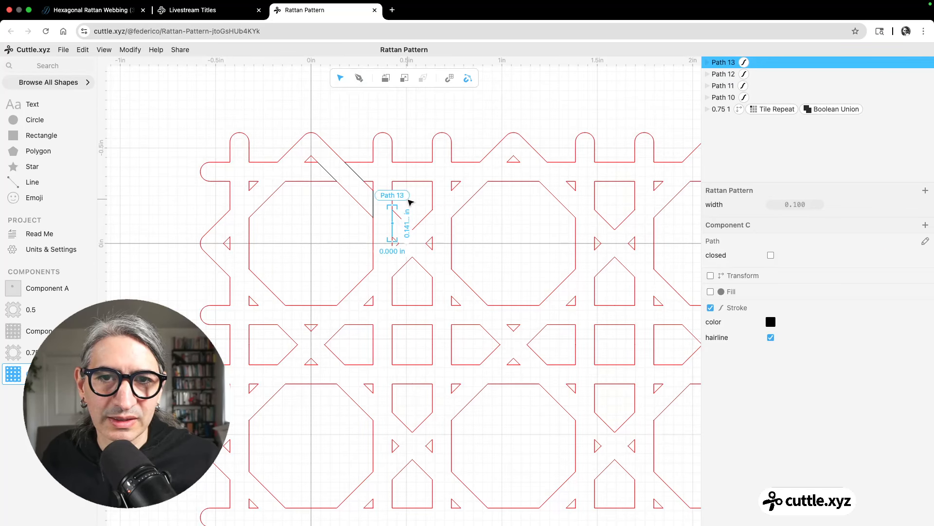
{"action": "left_click", "coordinate": [377, 229]}
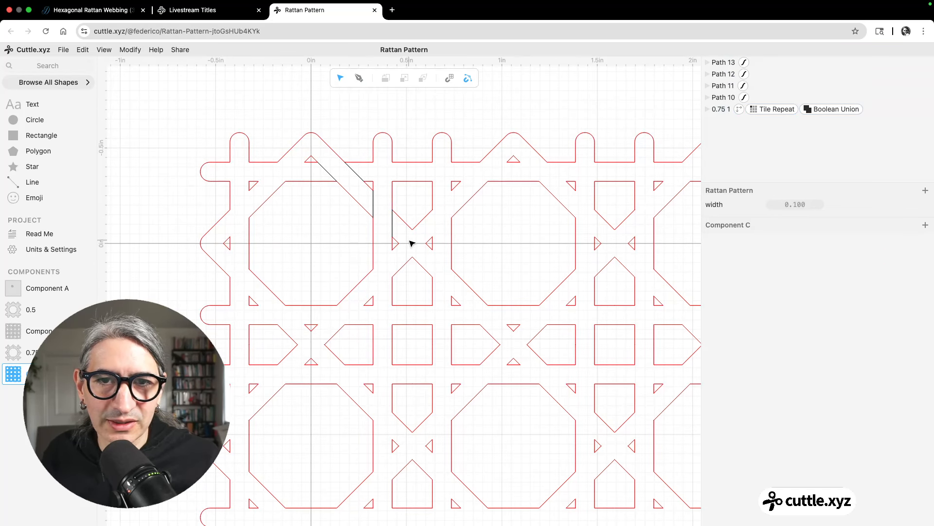
- Draw two parallel diagonal lines with the Pen tool across the diagonal crossing between the first and second tiles of the top row
{"action": "left_click", "coordinate": [358, 78]}
{"action": "left_click", "coordinate": [399, 243]}
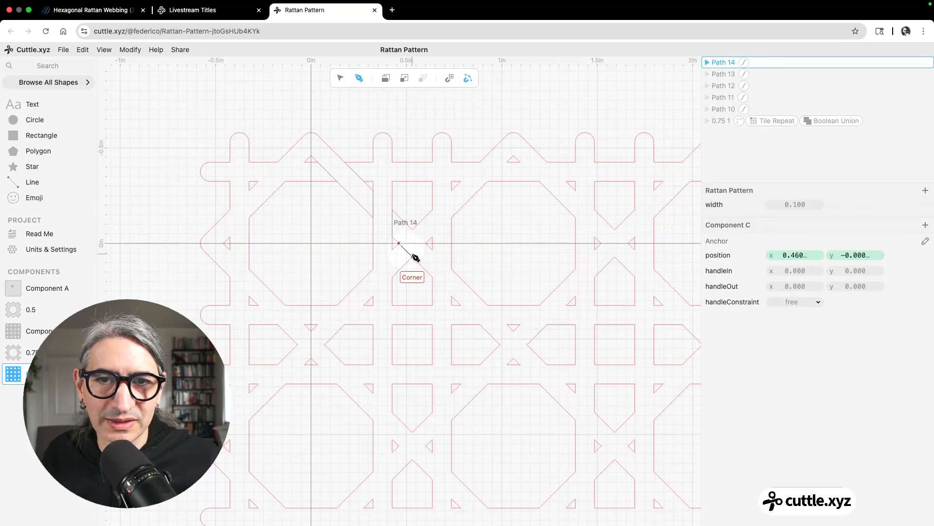
{"action": "left_click", "coordinate": [413, 257]}
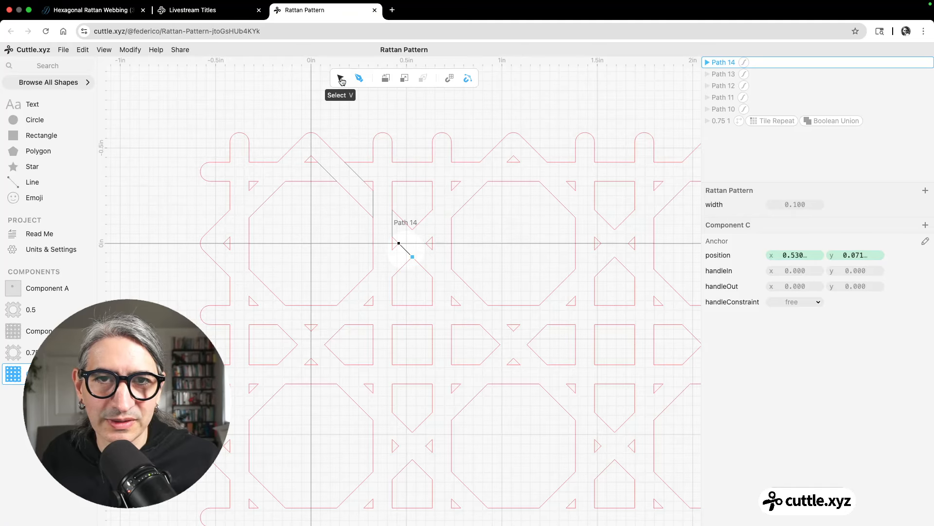
{"action": "left_click", "coordinate": [340, 78]}
{"action": "left_click", "coordinate": [358, 78]}
{"action": "left_click", "coordinate": [413, 229]}
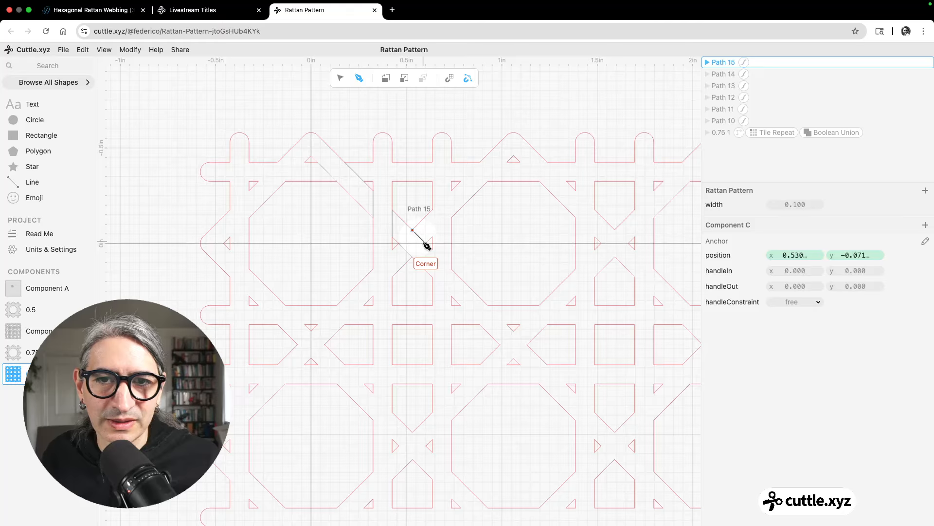
{"action": "left_click", "coordinate": [428, 245]}
{"action": "key", "text": "Escape"}
{"action": "left_click", "coordinate": [508, 232]}
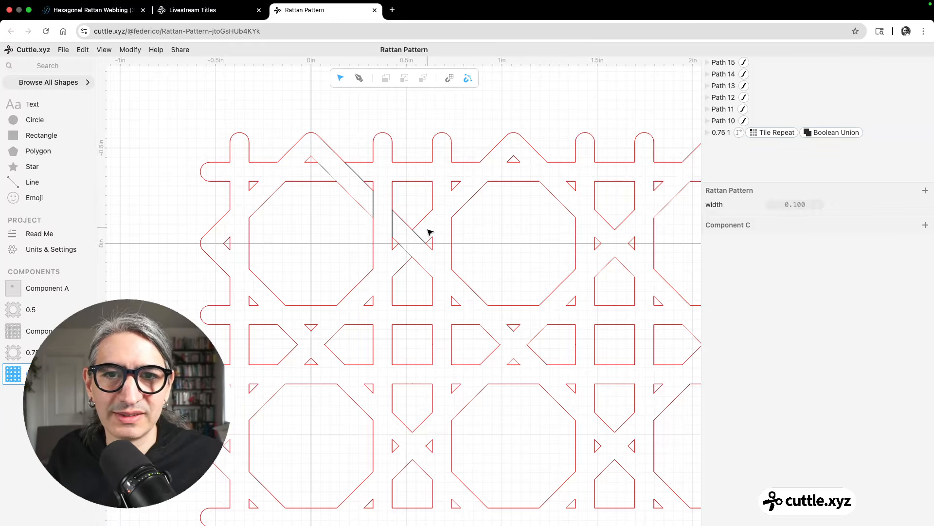
{"action": "scroll", "coordinate": [342, 229], "scroll_direction": "up", "scroll_amount": 1}
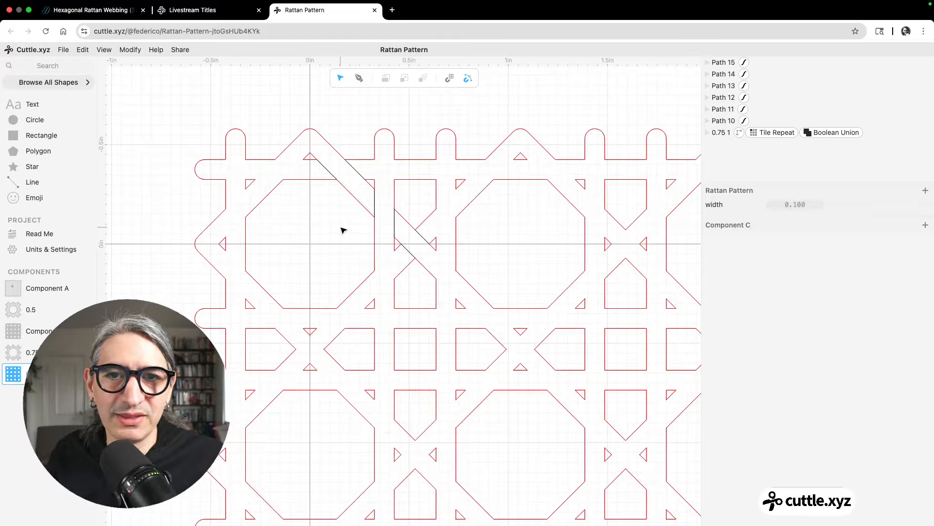
- Delete the two diagonal lines at the crossing between the first and second tiles
{"action": "left_click", "coordinate": [423, 237]}
{"action": "key", "text": "BackSpace"}
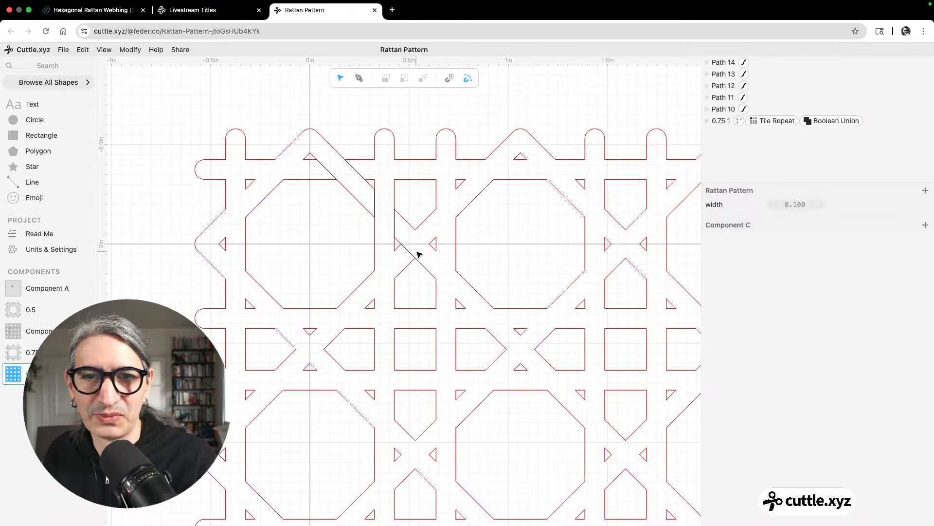
{"action": "left_click", "coordinate": [412, 253]}
{"action": "key", "text": "BackSpace"}
- Delete the two black vertical lines along the edges of the first tile's right-hand vertical strip
{"action": "left_click", "coordinate": [395, 222]}
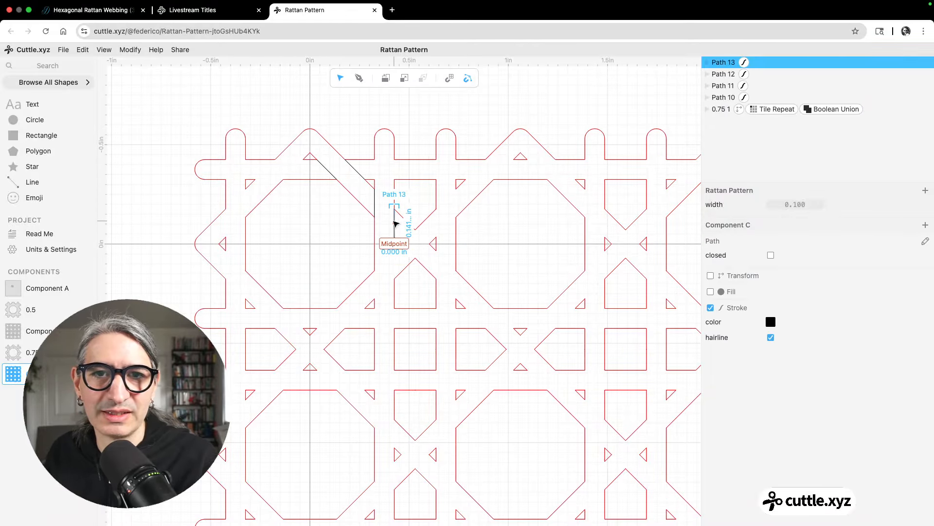
{"action": "left_click", "coordinate": [382, 203]}
{"action": "key", "text": "BackSpace"}
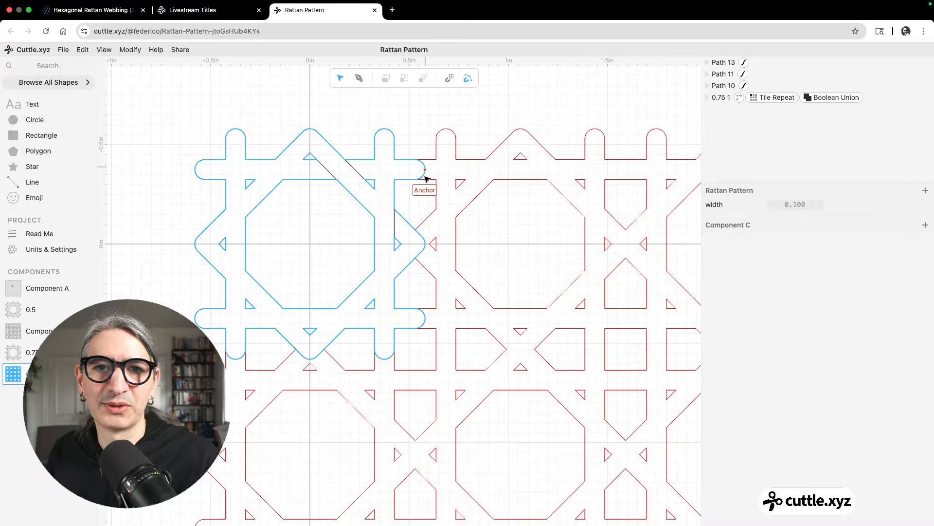
{"action": "left_click", "coordinate": [395, 224]}
{"action": "key", "text": "BackSpace"}
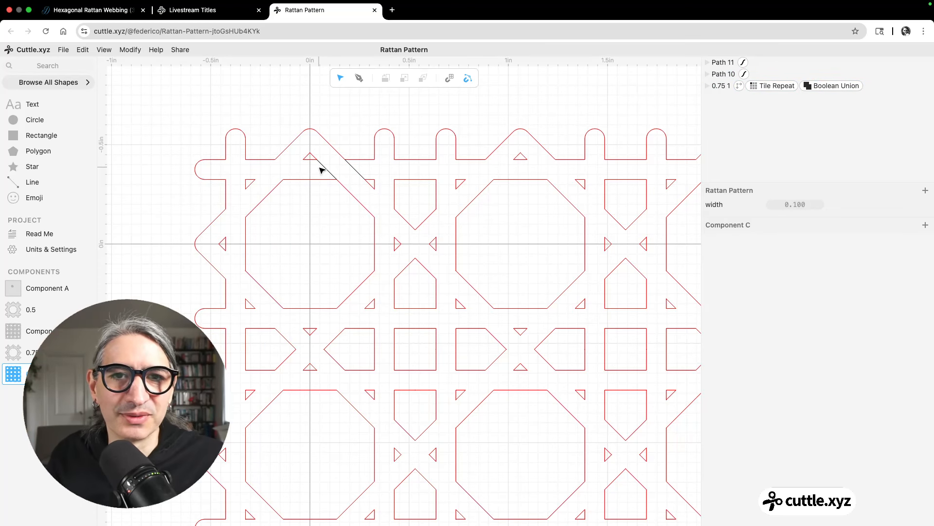
- Set the stroke color of the two diagonal lines across the first tile's top horizontal strip to blue
{"action": "left_click", "coordinate": [361, 177]}
{"action": "left_click", "coordinate": [332, 172]}
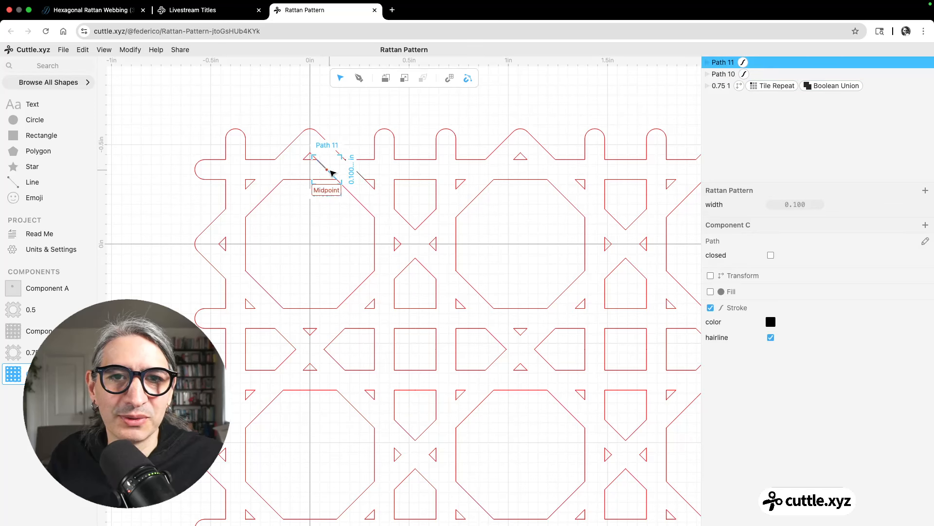
{"action": "left_click", "coordinate": [362, 176], "text": "shift"}
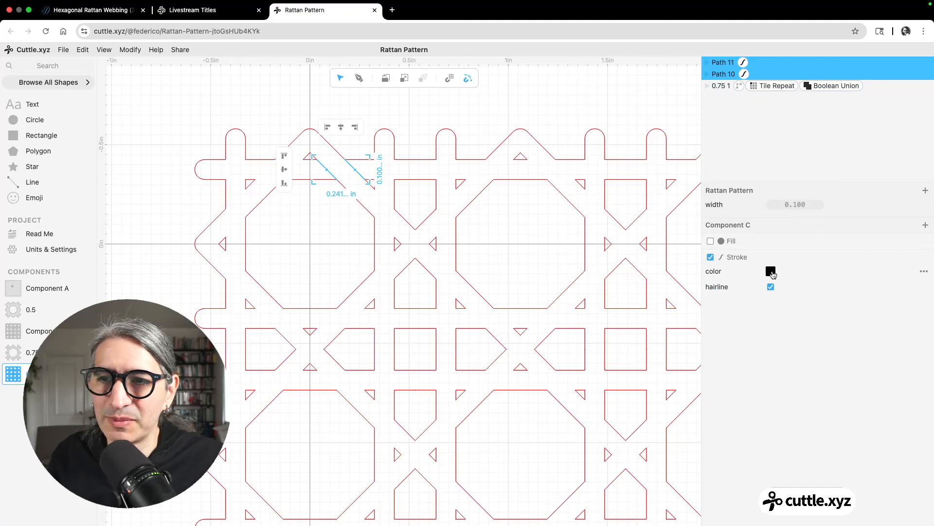
{"action": "left_click", "coordinate": [772, 272]}
{"action": "left_click", "coordinate": [797, 255]}
{"action": "left_click", "coordinate": [443, 107]}
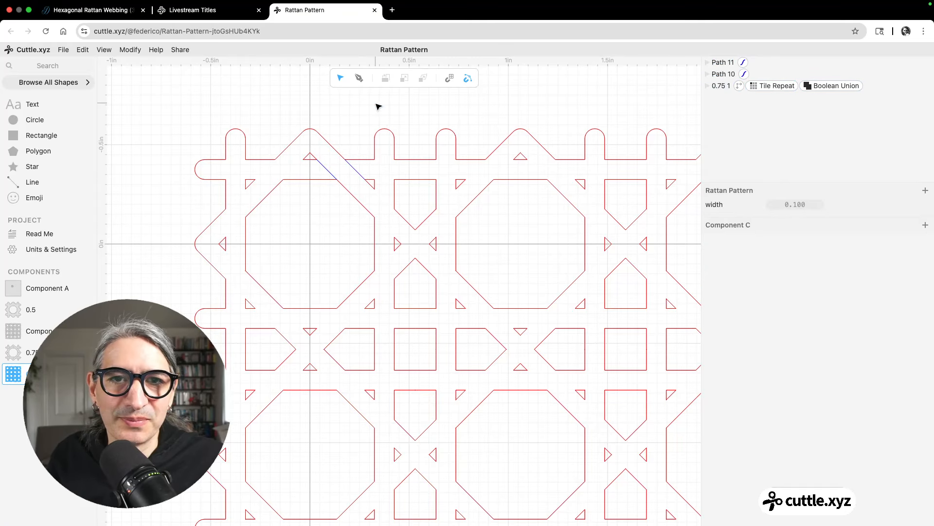
- Apply a Rotational Repeat with 8 repetitions to the two blue diagonal lines on the first tile
{"action": "left_click", "coordinate": [353, 171]}
{"action": "left_click", "coordinate": [333, 177], "text": "shift"}
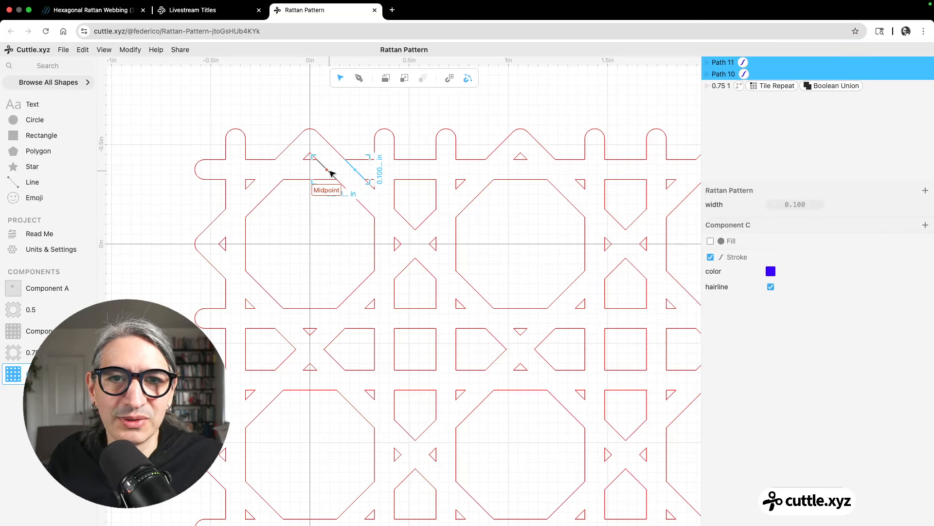
{"action": "left_click", "coordinate": [126, 51]}
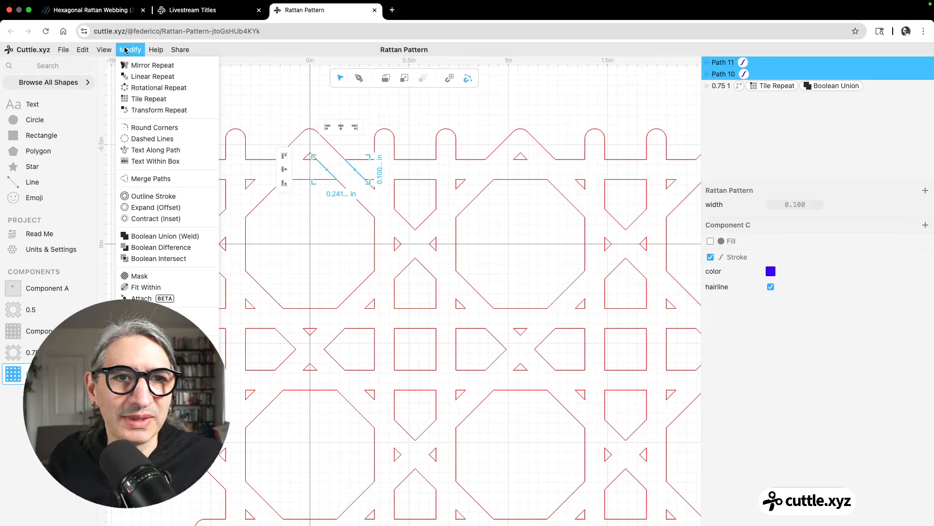
{"action": "left_click", "coordinate": [145, 87]}
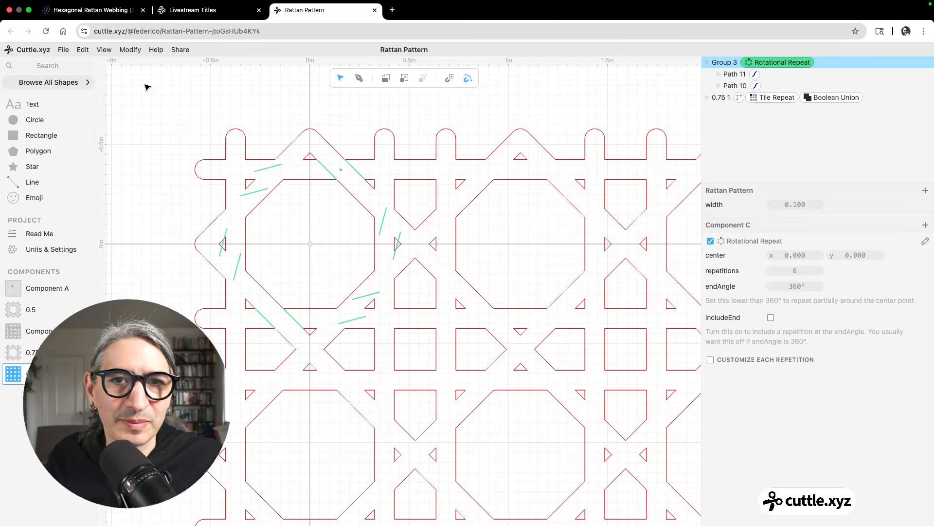
{"action": "left_click", "coordinate": [291, 138], "text": "shift"}
{"action": "left_click", "coordinate": [388, 183]}
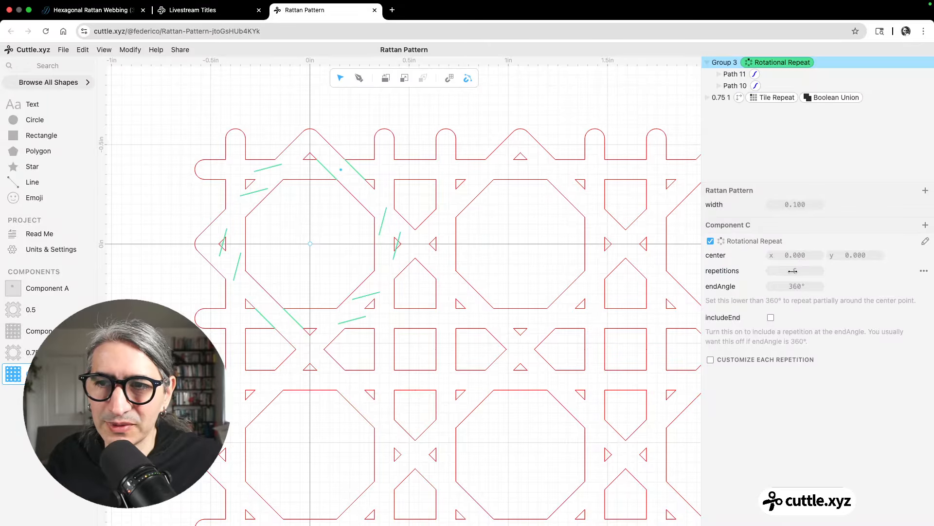
{"action": "left_click_drag", "start_coordinate": [792, 271], "coordinate": [796, 271]}
{"action": "left_click", "coordinate": [548, 130]}
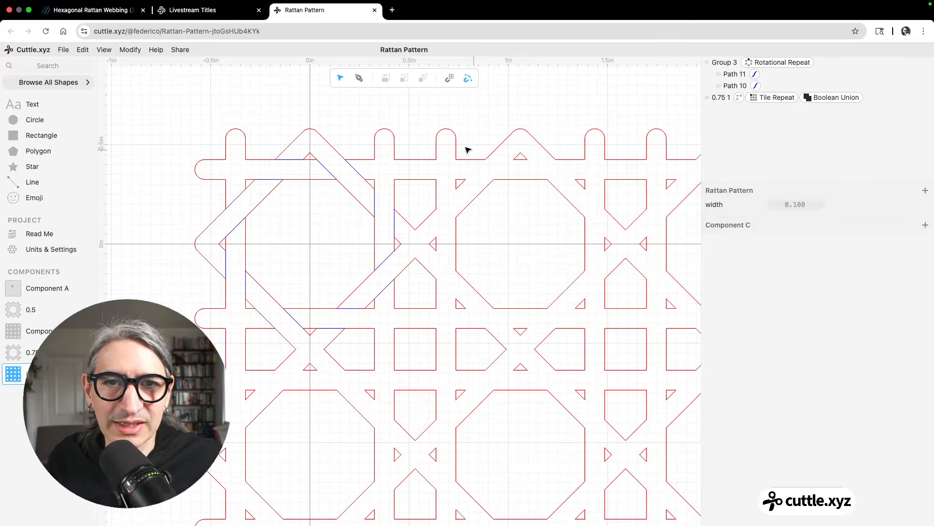
{"action": "scroll", "coordinate": [396, 115], "scroll_direction": "up", "scroll_amount": 3}
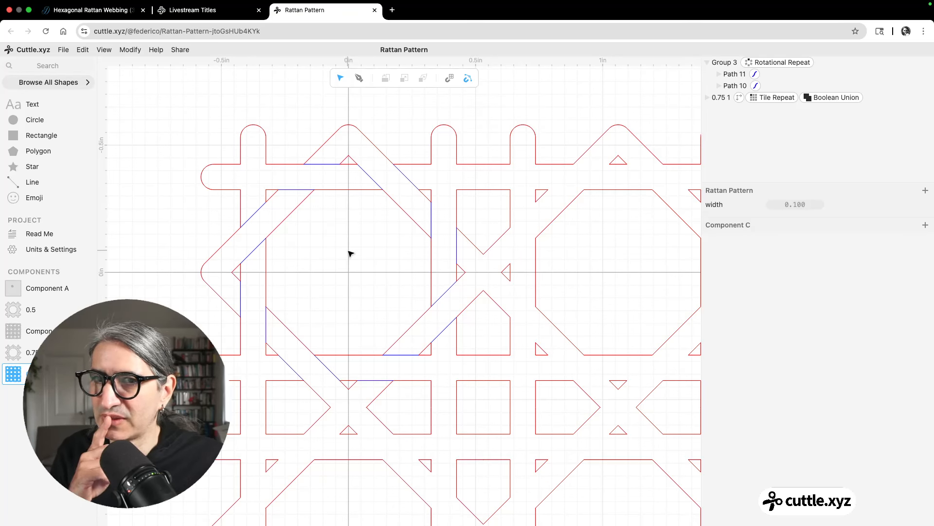
{"action": "left_click", "coordinate": [785, 63]}
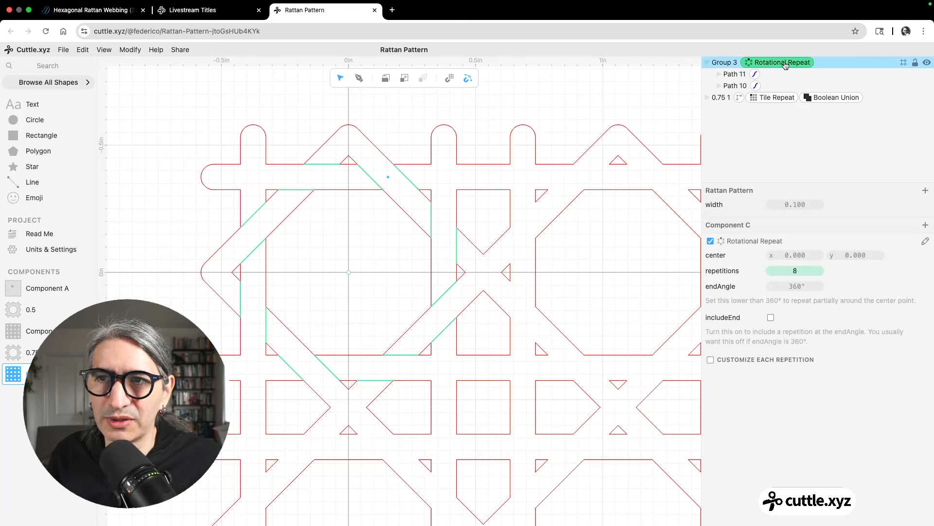
{"action": "left_click", "coordinate": [597, 95]}
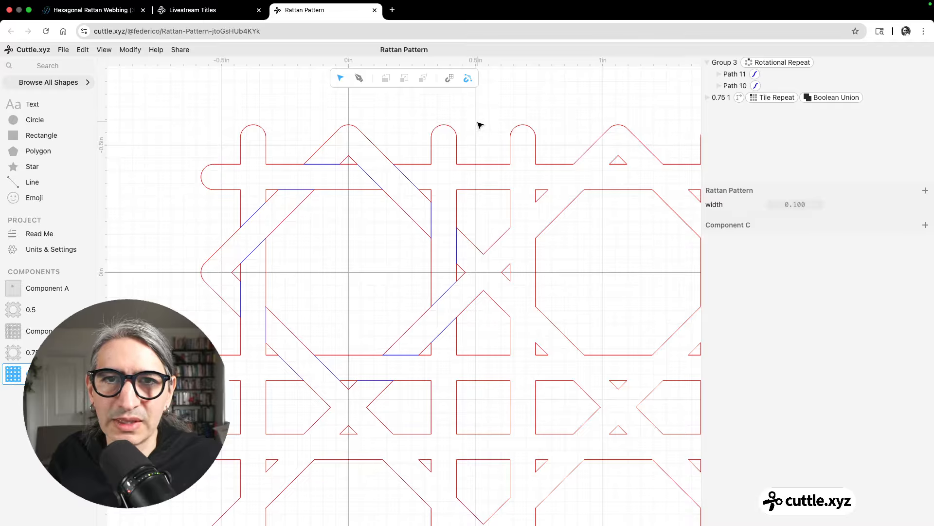
- Draw two vertical lines about 0.1 in long with the Pen tool where the first tile's right vertical strip crosses its top horizontal strip
{"action": "left_click", "coordinate": [359, 78]}
{"action": "left_click", "coordinate": [431, 164]}
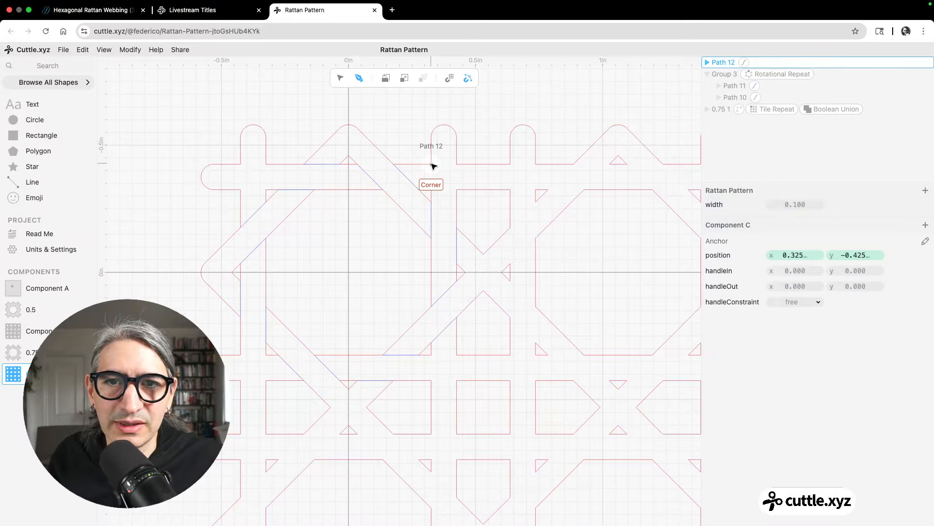
{"action": "left_click", "coordinate": [432, 190]}
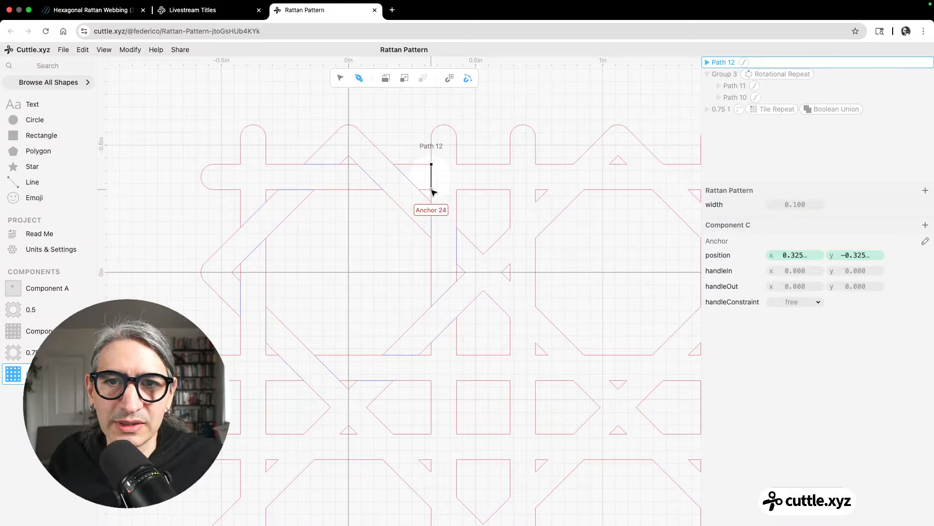
{"action": "left_click", "coordinate": [342, 79]}
{"action": "left_click", "coordinate": [359, 78]}
{"action": "left_click", "coordinate": [457, 164]}
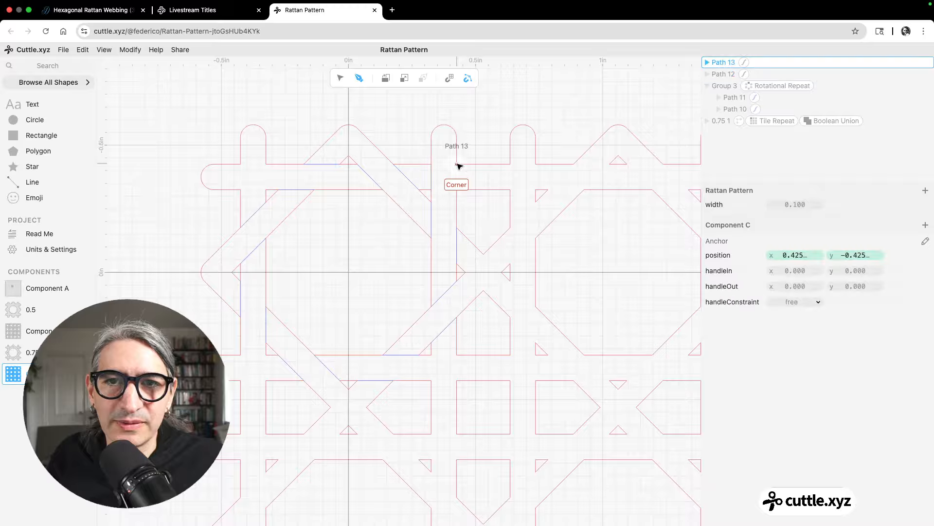
{"action": "left_click", "coordinate": [457, 189]}
{"action": "left_click", "coordinate": [340, 78]}
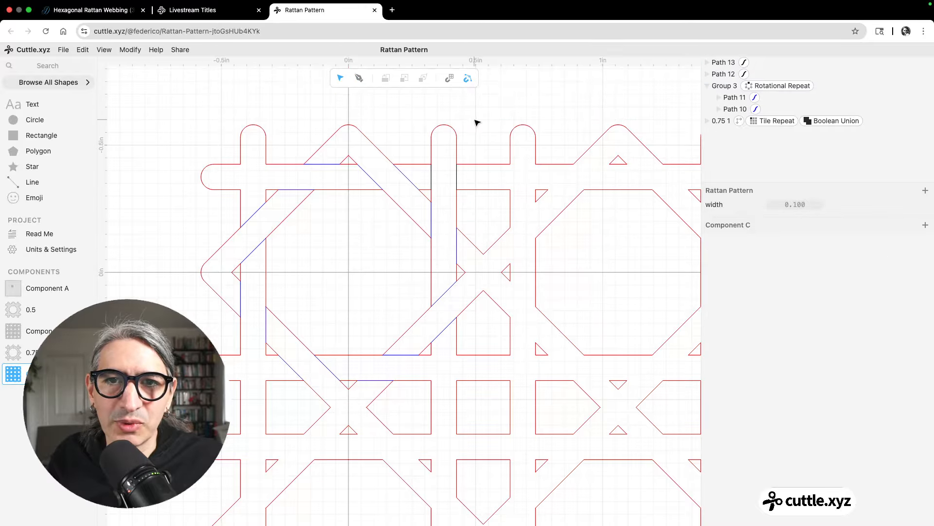
- Set the stroke color of both new vertical lines, Path 12 and Path 13, to blue
{"action": "left_click", "coordinate": [458, 178]}
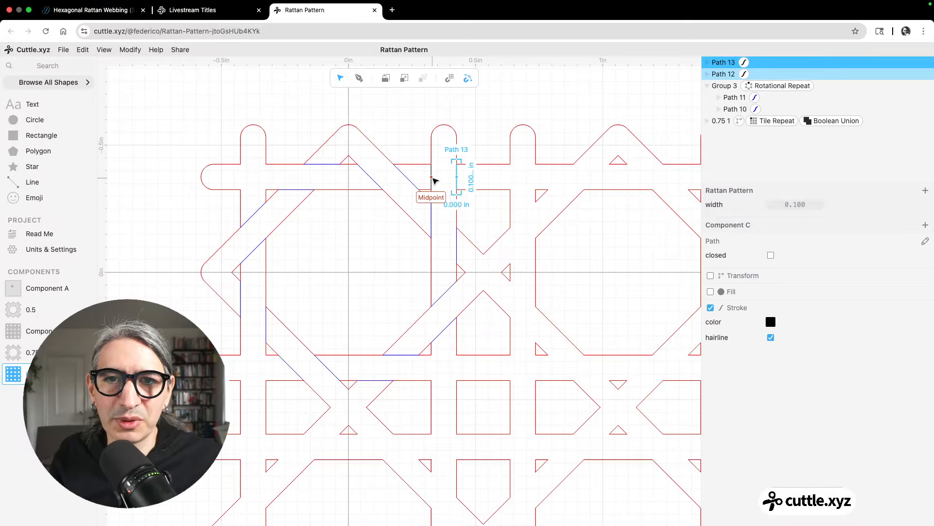
{"action": "left_click", "coordinate": [432, 181], "text": "shift"}
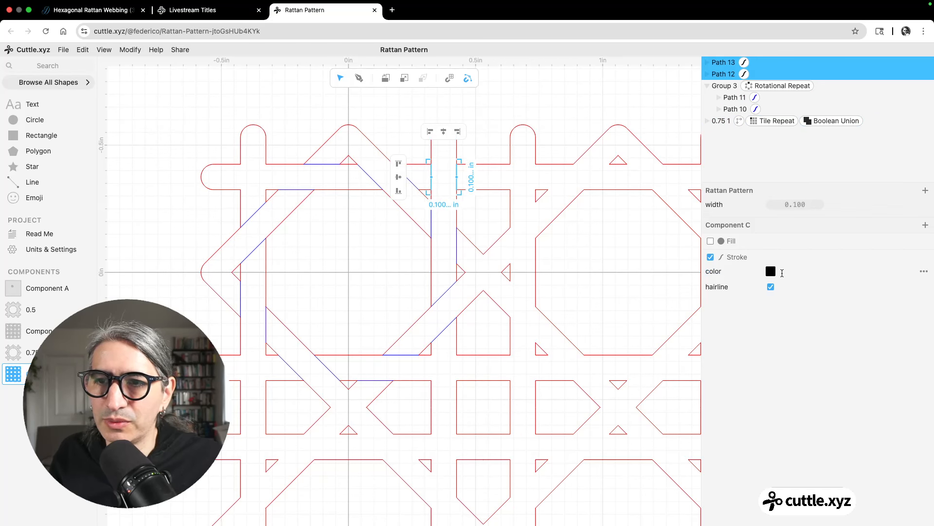
{"action": "left_click", "coordinate": [771, 271]}
{"action": "left_click", "coordinate": [798, 254]}
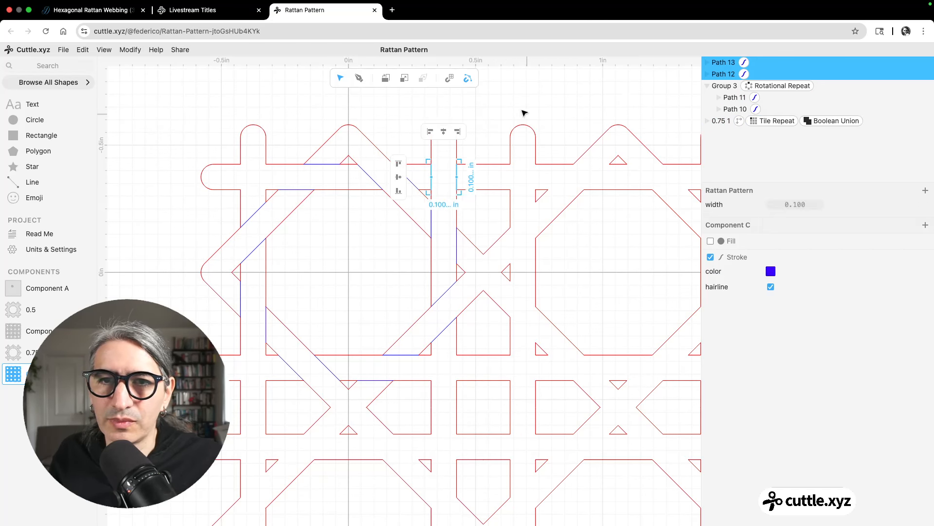
{"action": "left_click", "coordinate": [519, 102]}
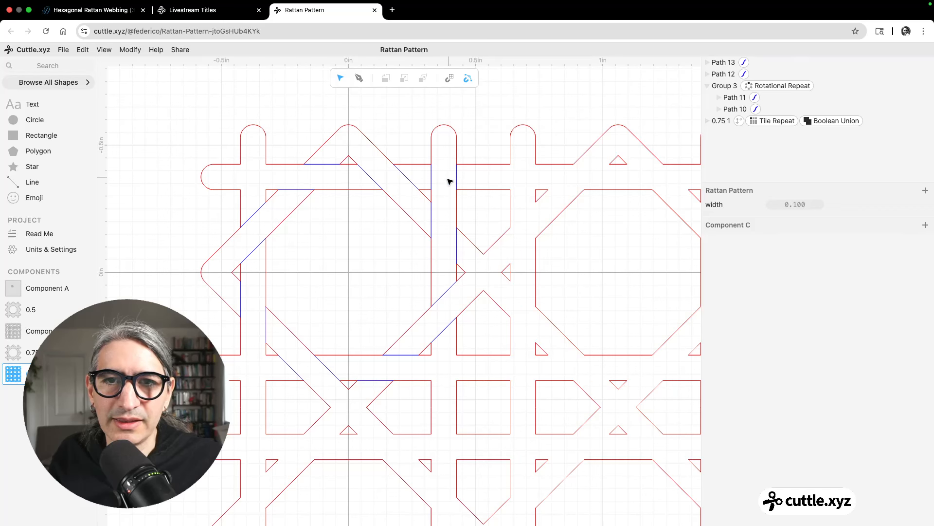
- Move Path 12 and Path 13 into Group 3 so the Rotational Repeat includes them
{"action": "left_click", "coordinate": [719, 74]}
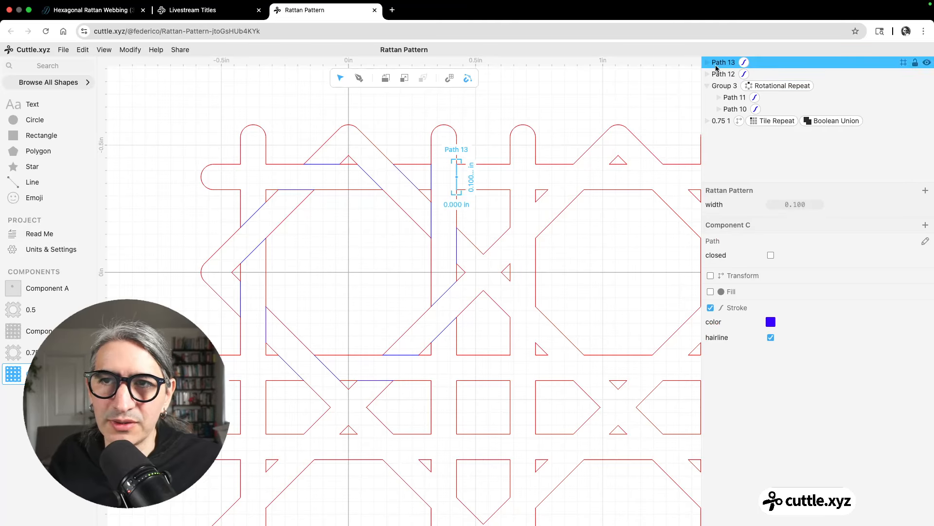
{"action": "left_click", "coordinate": [716, 66], "text": "shift"}
{"action": "left_click_drag", "start_coordinate": [717, 63], "coordinate": [724, 86]}
{"action": "left_click", "coordinate": [591, 93]}
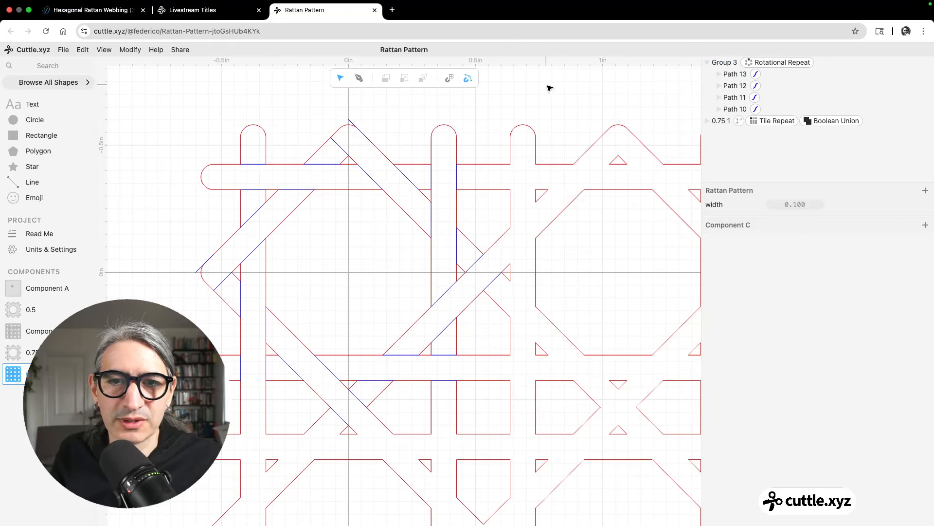
{"action": "scroll", "coordinate": [549, 88], "scroll_direction": "down", "scroll_amount": 3}
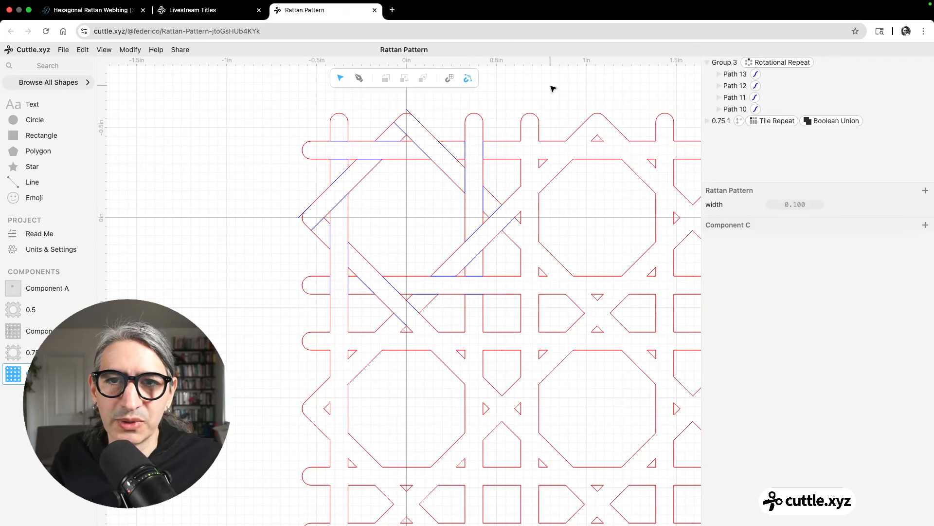
{"action": "left_click", "coordinate": [485, 152]}
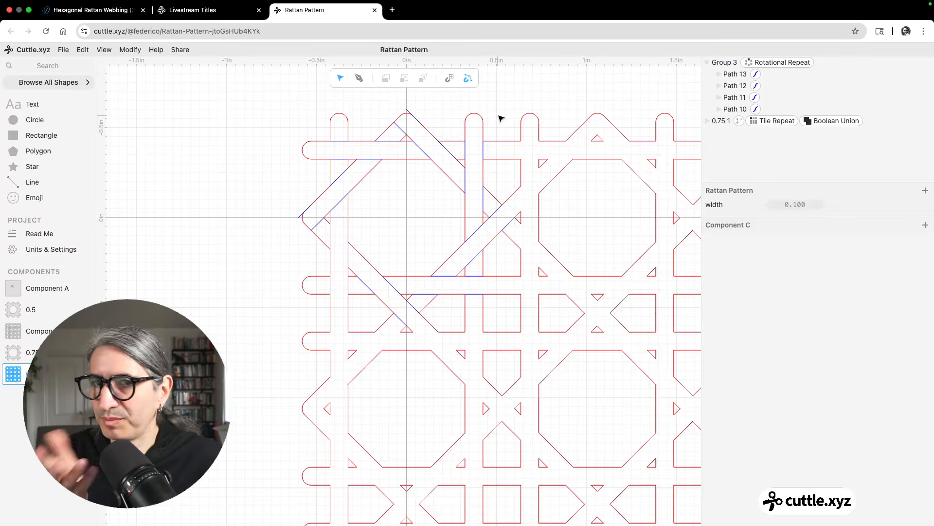
{"action": "scroll", "coordinate": [543, 96], "scroll_direction": "down", "scroll_amount": 5}
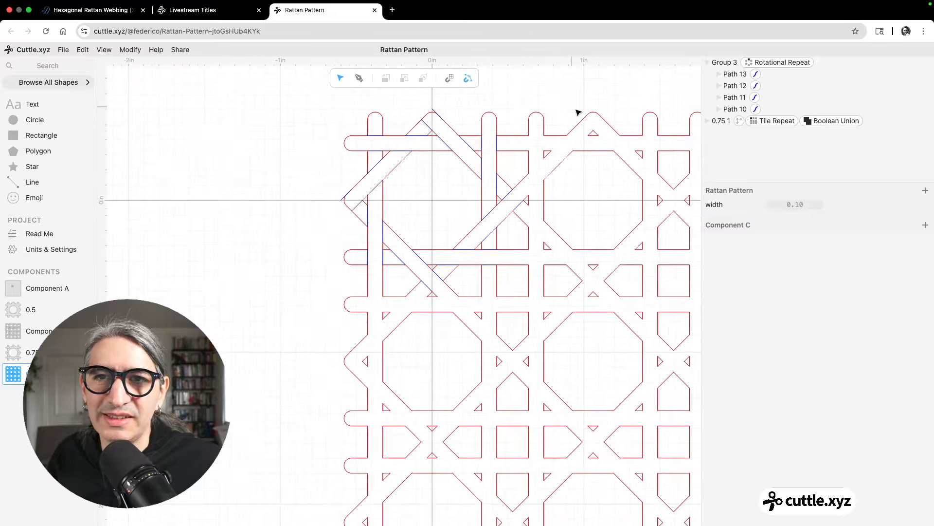
{"action": "scroll", "coordinate": [462, 97], "scroll_direction": "up", "scroll_amount": 2}
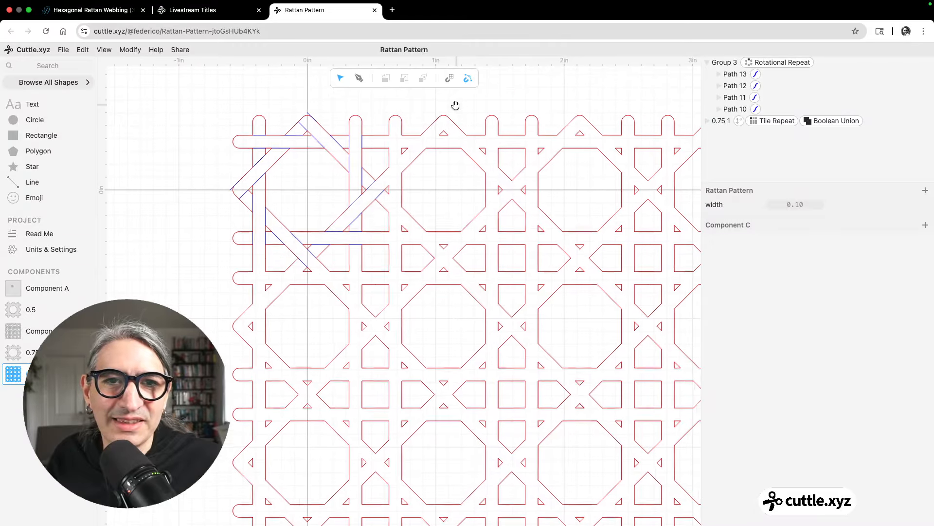
{"action": "left_click", "coordinate": [319, 141]}
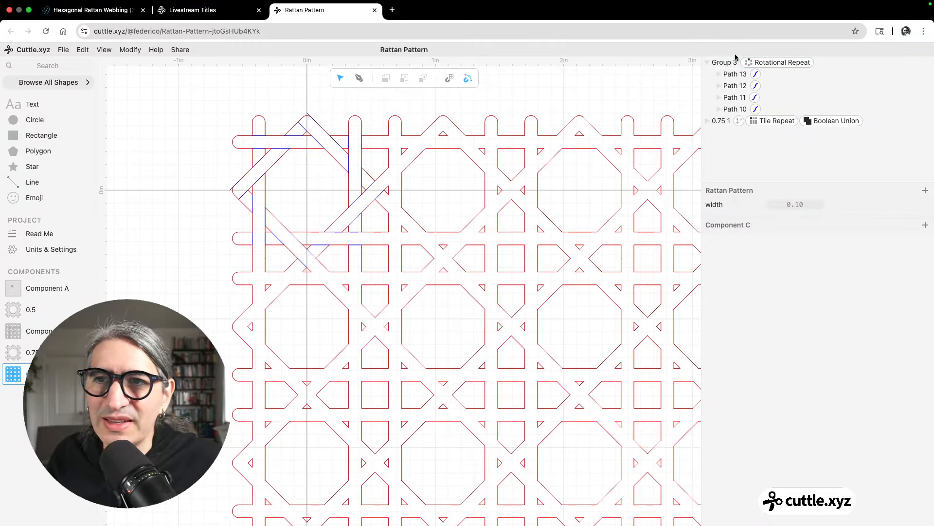
- Extract Group 3 with its Rotational Repeat as a separate component and open that component for editing
{"action": "left_click", "coordinate": [708, 63]}
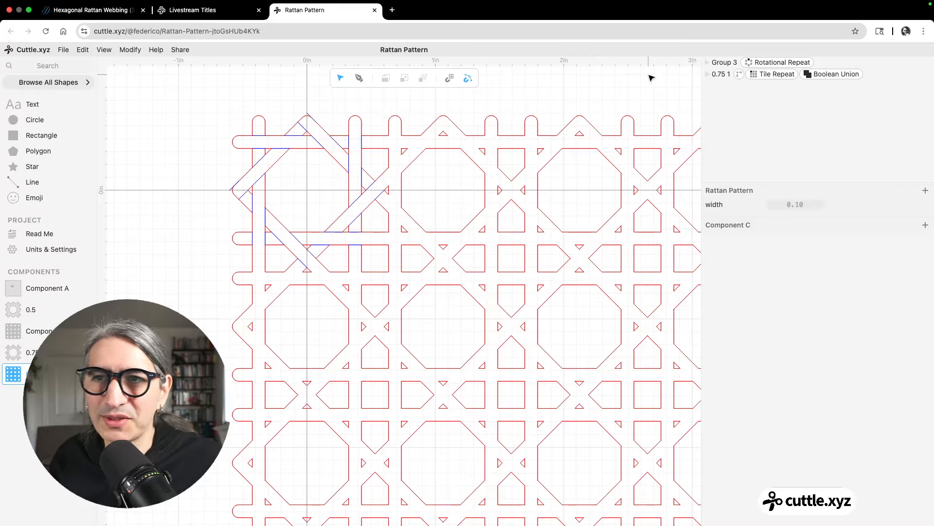
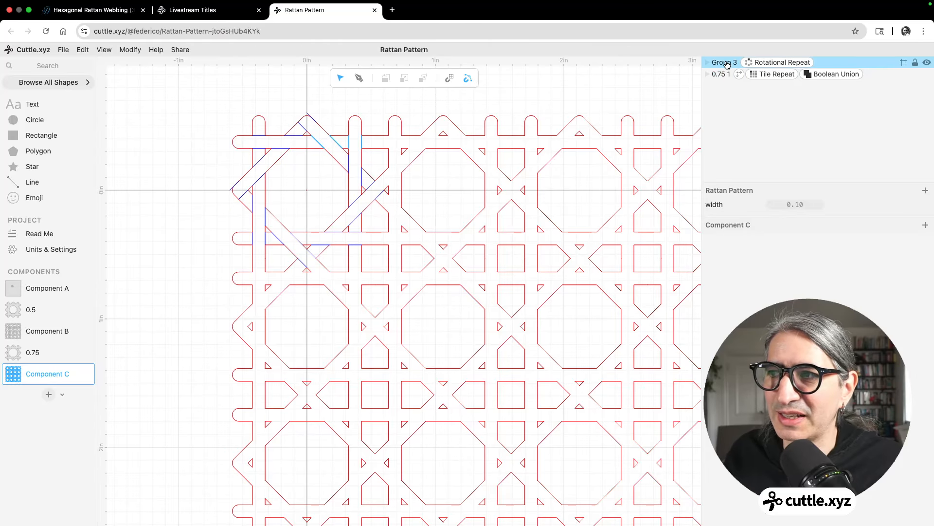
{"action": "right_click", "coordinate": [726, 63]}
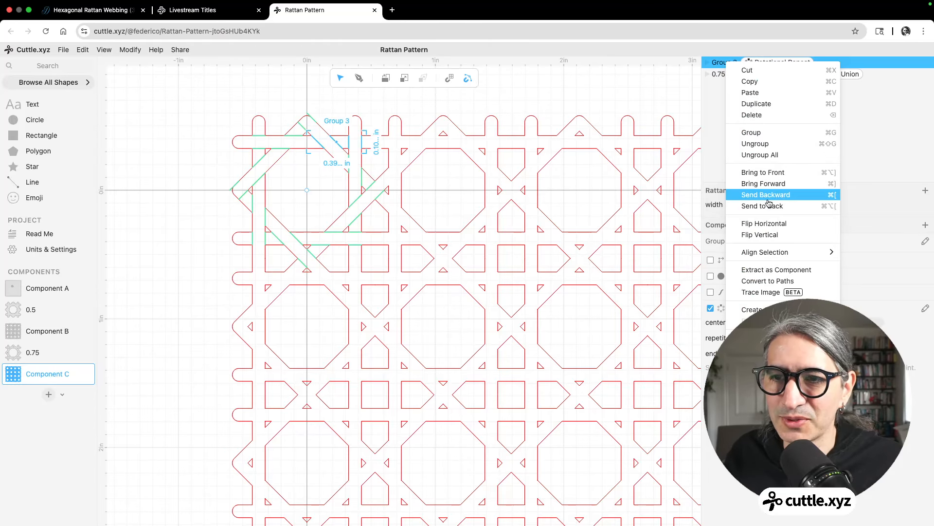
{"action": "left_click", "coordinate": [761, 270]}
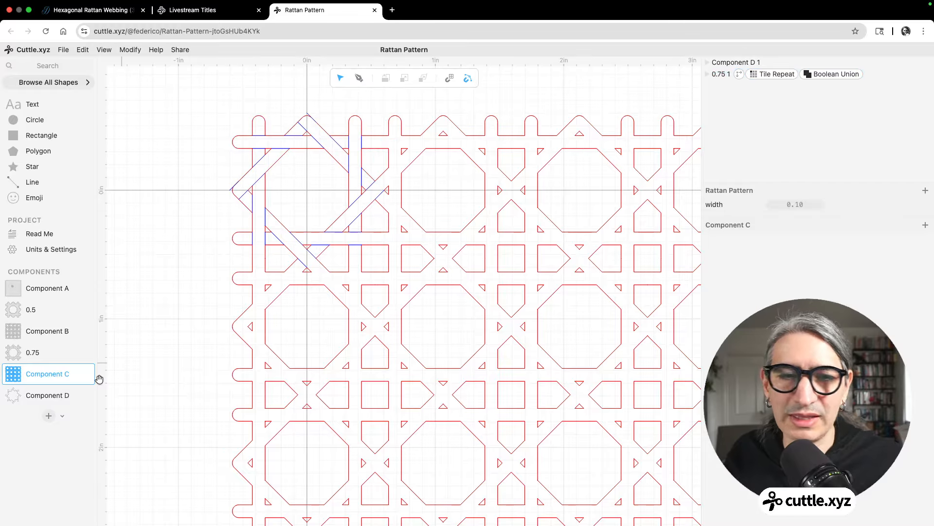
{"action": "left_click", "coordinate": [47, 394]}
{"action": "scroll", "coordinate": [407, 327], "scroll_direction": "up", "scroll_amount": 5}
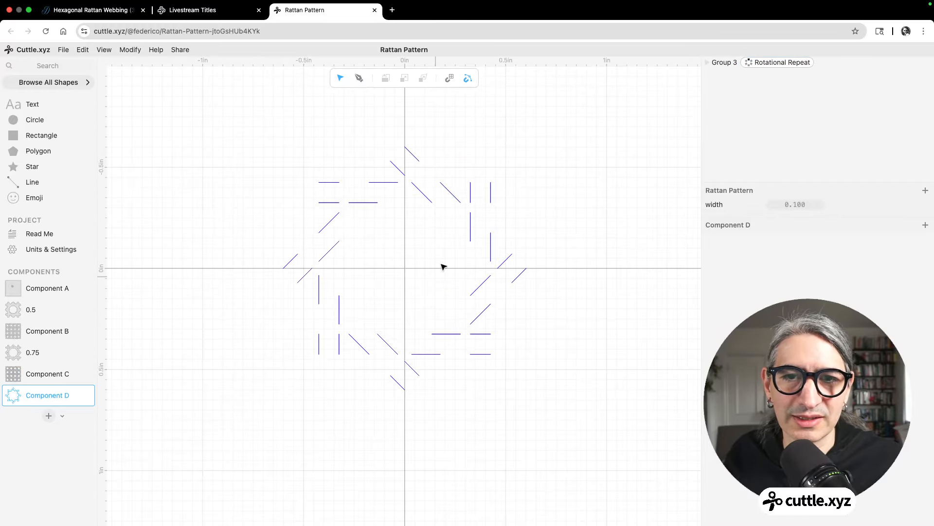
{"action": "scroll", "coordinate": [435, 240], "scroll_direction": "up", "scroll_amount": 1}
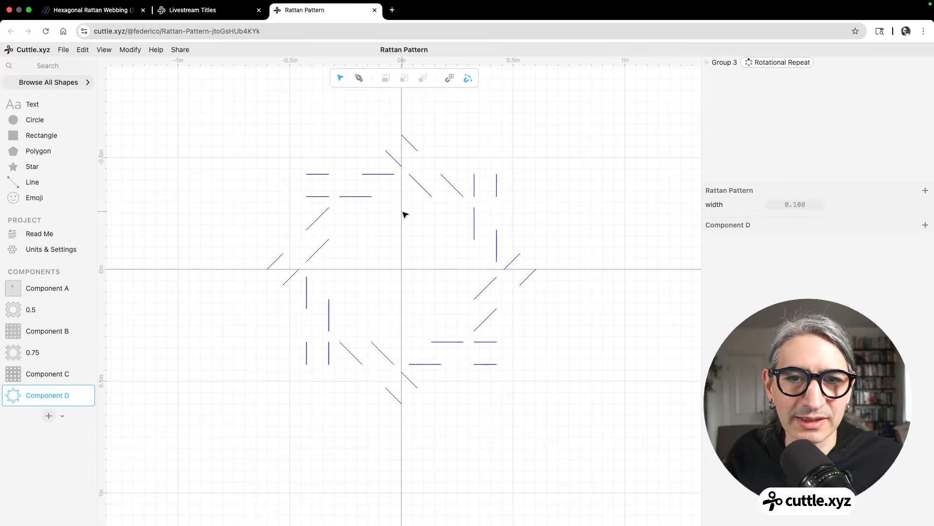
{"action": "scroll", "coordinate": [408, 219], "scroll_direction": "up", "scroll_amount": 2}
- Try the Rotational Repeat on Group 3 with 1 repetition and restore the full set of 8 repetitions
{"action": "left_click", "coordinate": [767, 63]}
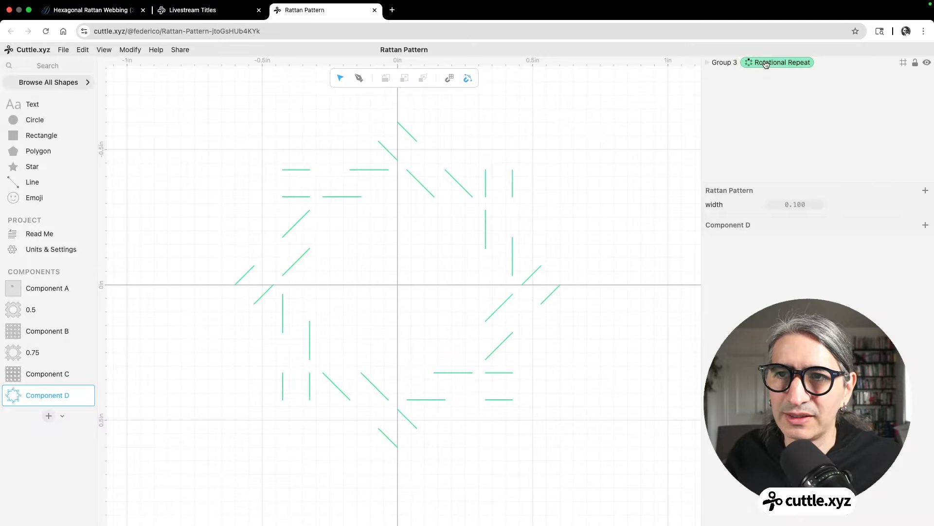
{"action": "left_click", "coordinate": [766, 63]}
{"action": "left_click", "coordinate": [801, 270]}
{"action": "type", "text": "1"}
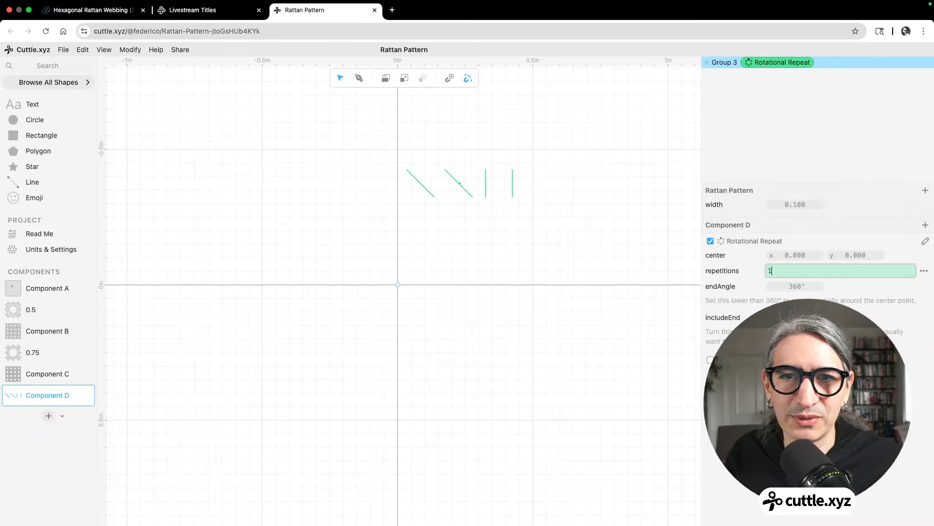
{"action": "left_click", "coordinate": [601, 240]}
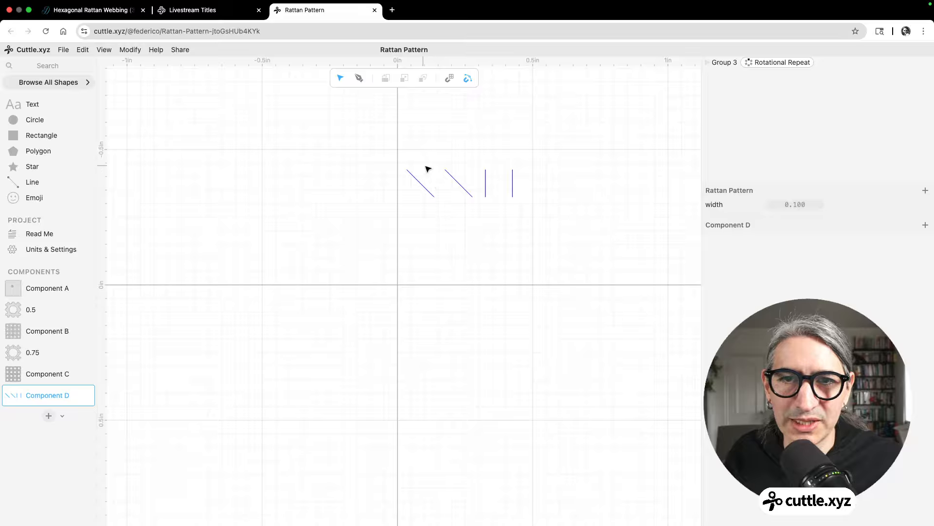
{"action": "left_click", "coordinate": [779, 62]}
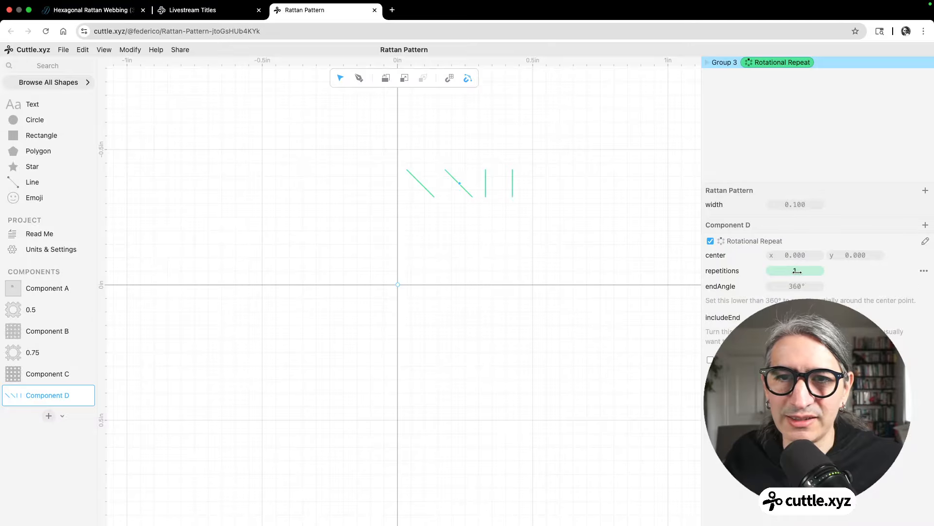
{"action": "left_click_drag", "start_coordinate": [797, 270], "coordinate": [807, 275]}
{"action": "left_click", "coordinate": [638, 308]}
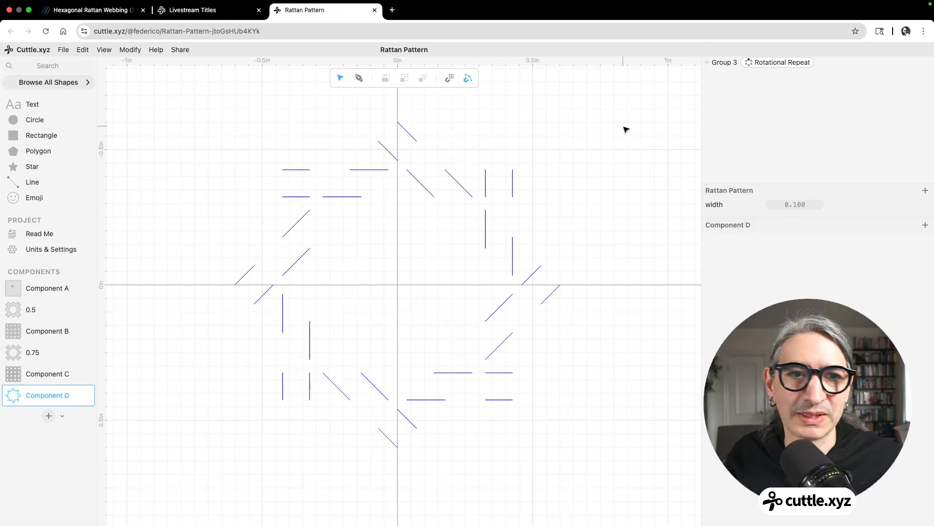
- Return to Component C and copy the Tile Repeat modifier from the 0.75 1 shape
{"action": "left_click", "coordinate": [706, 62]}
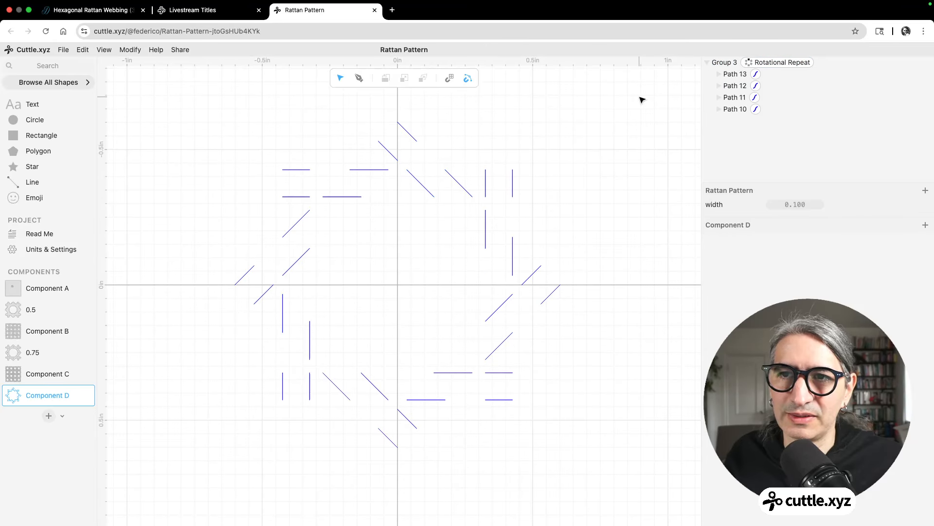
{"action": "left_click", "coordinate": [43, 375]}
{"action": "scroll", "coordinate": [395, 252], "scroll_direction": "up", "scroll_amount": 5}
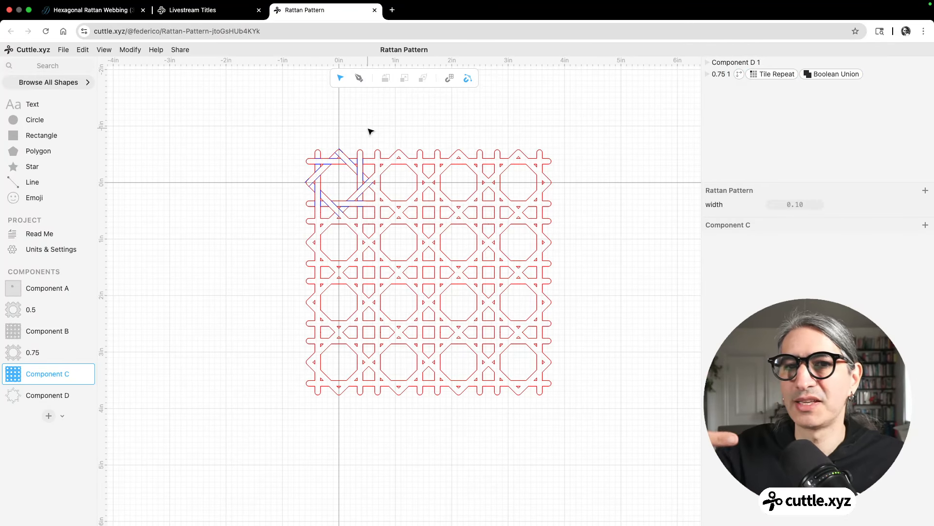
{"action": "left_click", "coordinate": [772, 75]}
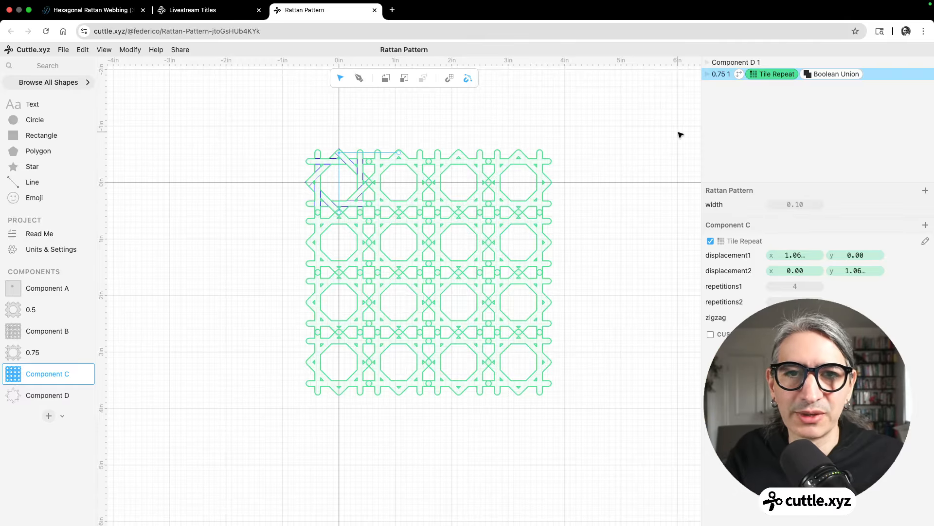
{"action": "key", "text": "super+c"}
- Rename the Component D 1 instance in Component C as Scores
{"action": "left_click", "coordinate": [779, 63]}
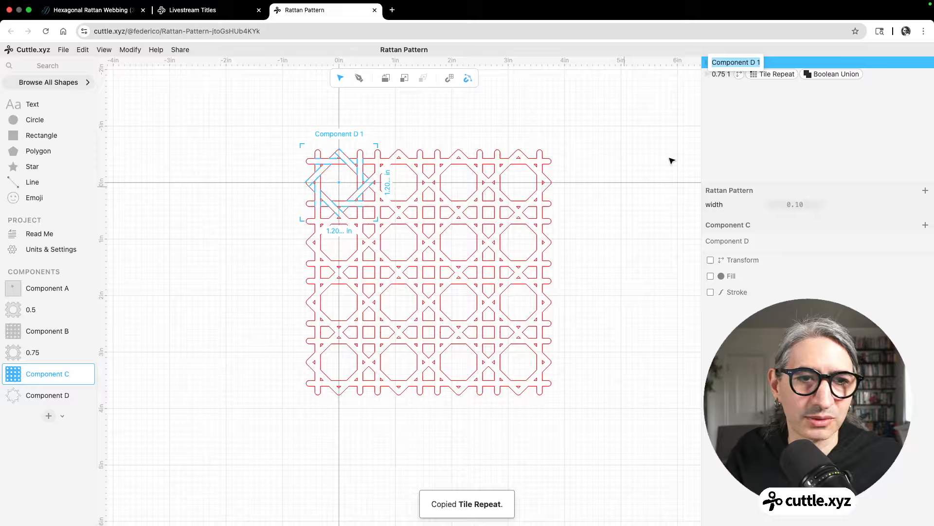
{"action": "key", "text": "Return"}
{"action": "type", "text": "Scores"}
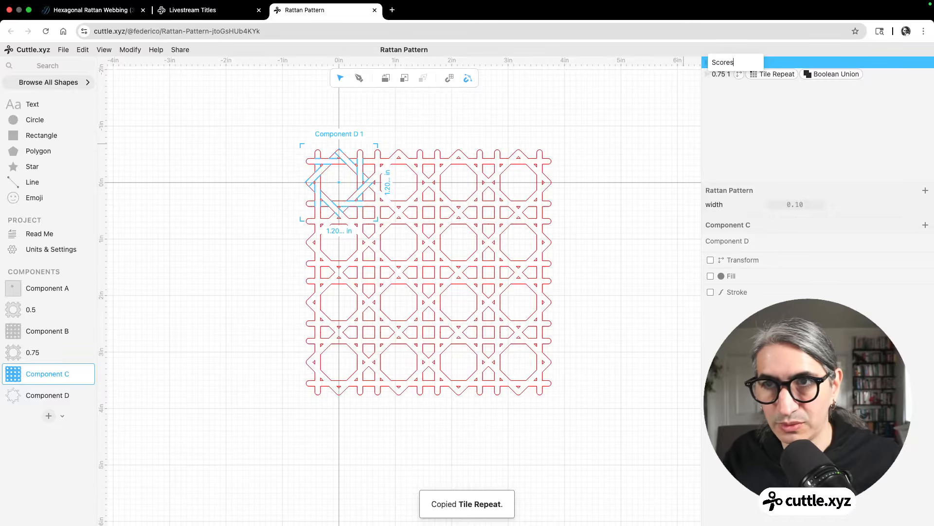
{"action": "left_click", "coordinate": [653, 230]}
- Paste the copied Tile Repeat onto Scores so the blue lines repeat across the whole webbing
{"action": "right_click", "coordinate": [725, 60]}
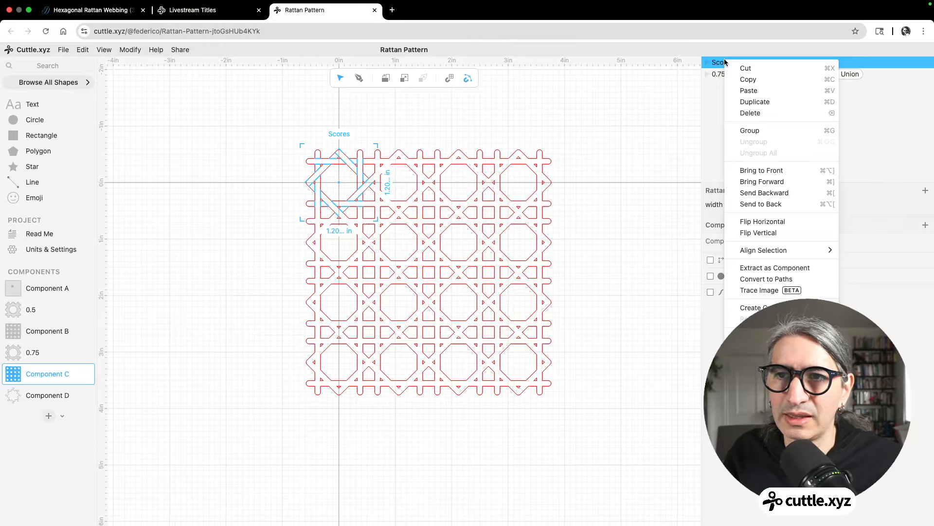
{"action": "left_click", "coordinate": [750, 91]}
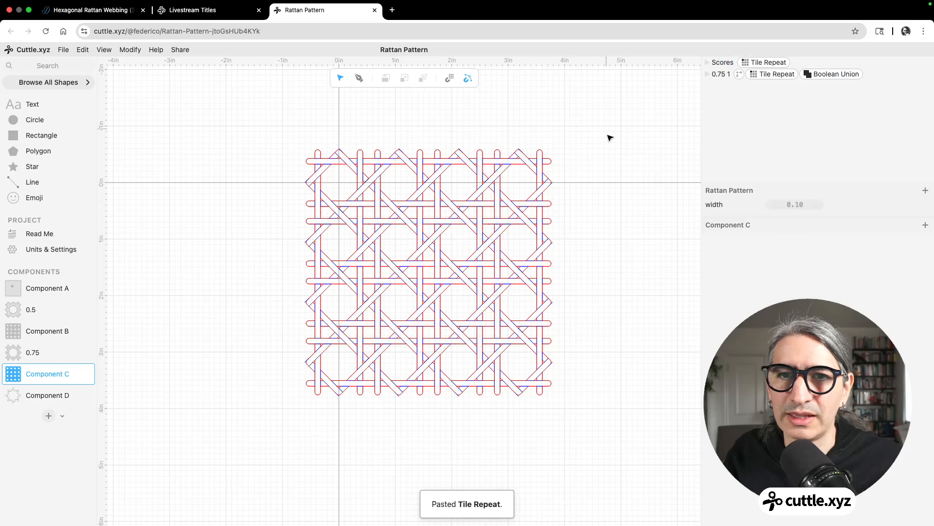
{"action": "scroll", "coordinate": [409, 210], "scroll_direction": "up", "scroll_amount": 3}
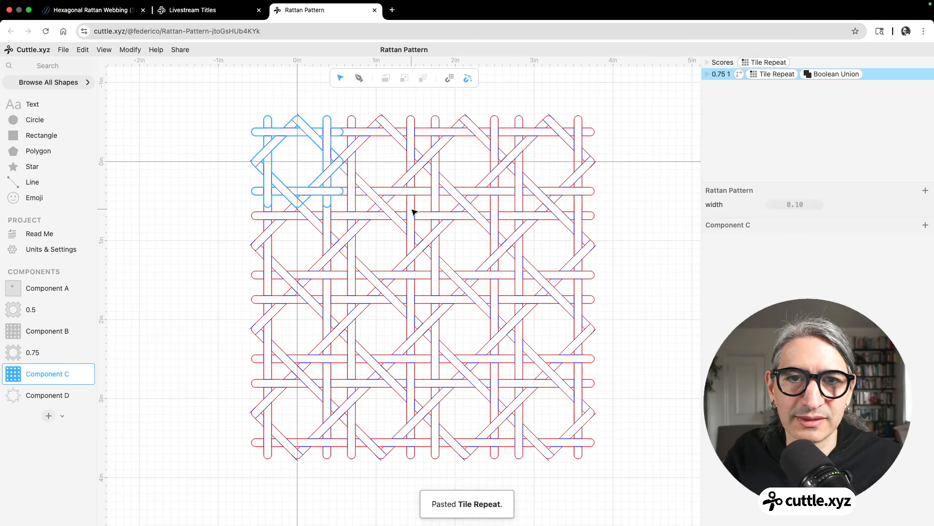
{"action": "scroll", "coordinate": [640, 119], "scroll_direction": "down", "scroll_amount": 1}
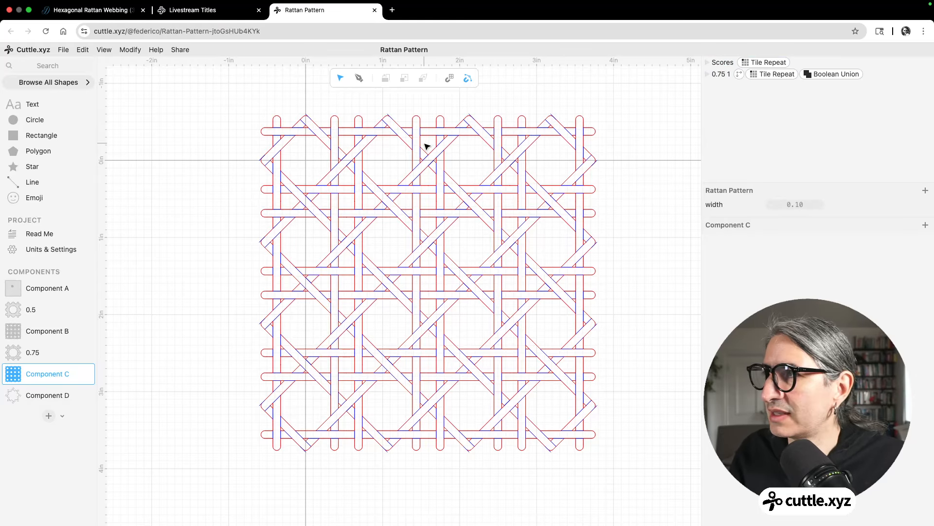
{"action": "scroll", "coordinate": [369, 158], "scroll_direction": "up", "scroll_amount": 1}
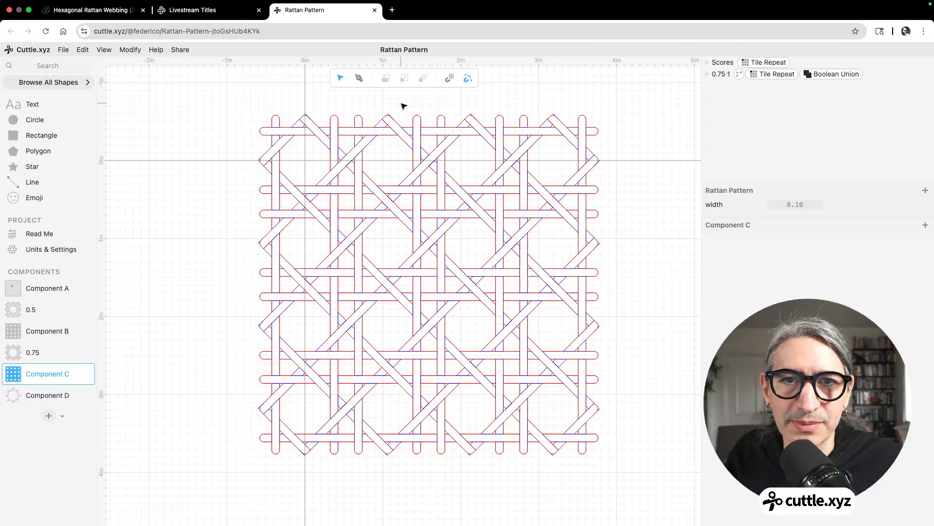
{"action": "scroll", "coordinate": [358, 115], "scroll_direction": "up", "scroll_amount": 5}
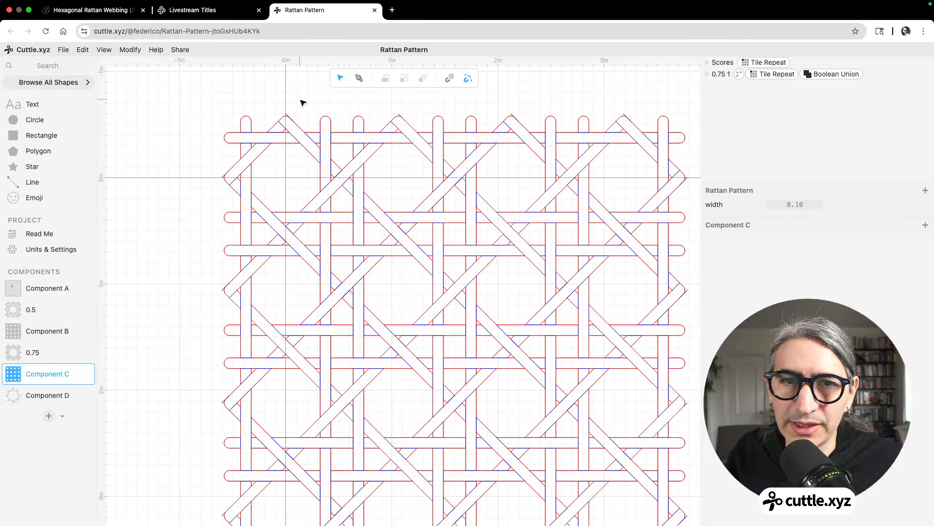
{"action": "scroll", "coordinate": [303, 102], "scroll_direction": "up", "scroll_amount": 1}
- Try the Scores Tile Repeat with a displacement1 x of 1.09 and the 0.75 1 shape hidden, and undo both changes
{"action": "left_click", "coordinate": [764, 62]}
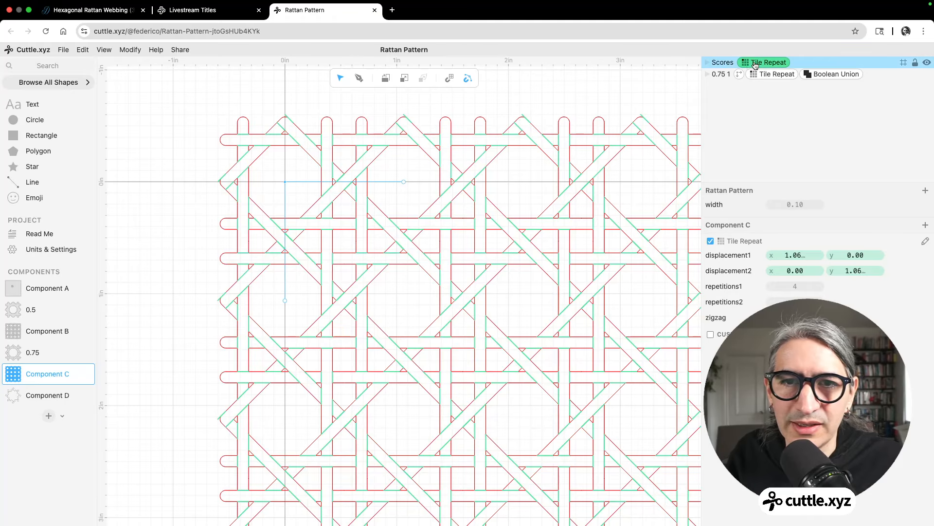
{"action": "left_click", "coordinate": [648, 85]}
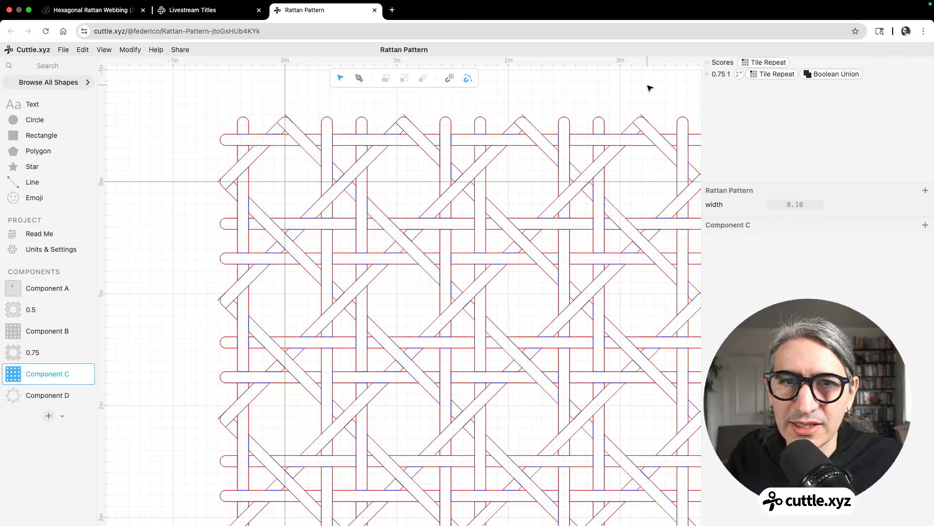
{"action": "left_click", "coordinate": [780, 62]}
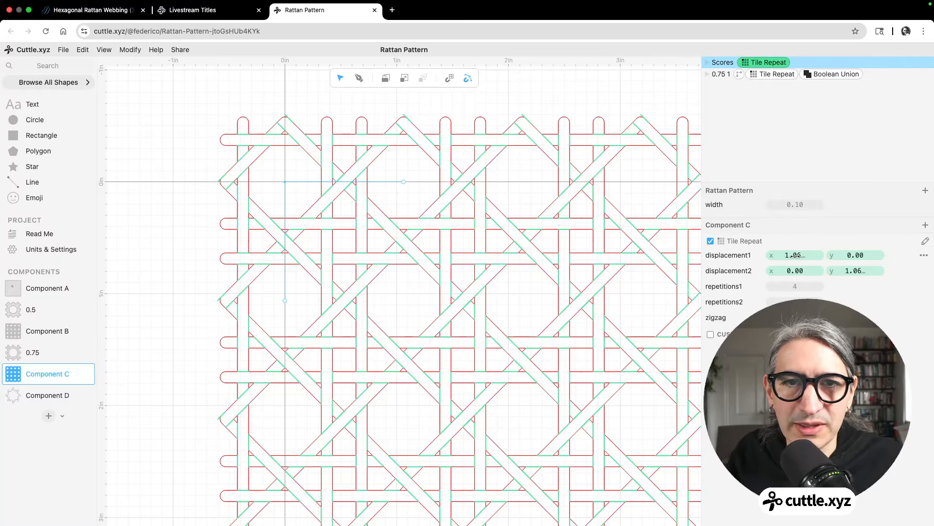
{"action": "left_click_drag", "start_coordinate": [795, 255], "coordinate": [799, 255]}
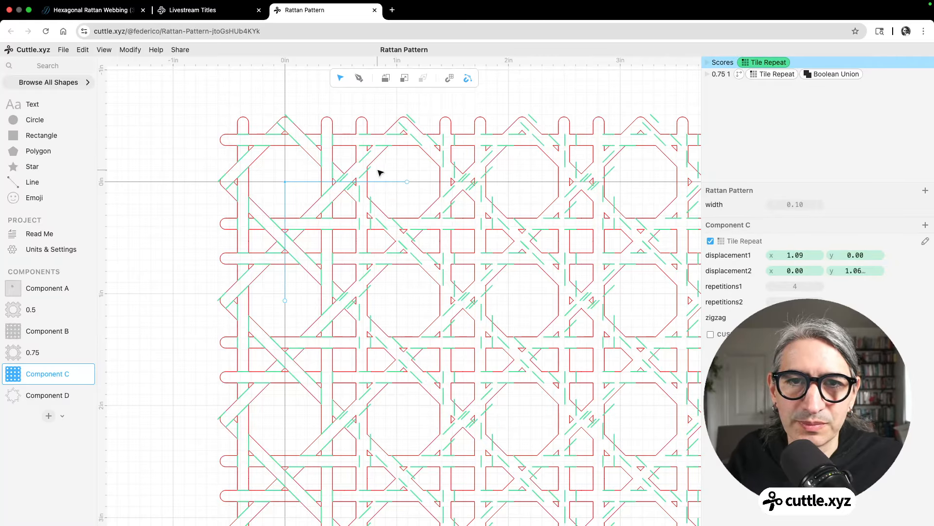
{"action": "scroll", "coordinate": [344, 203], "scroll_direction": "up", "scroll_amount": 3}
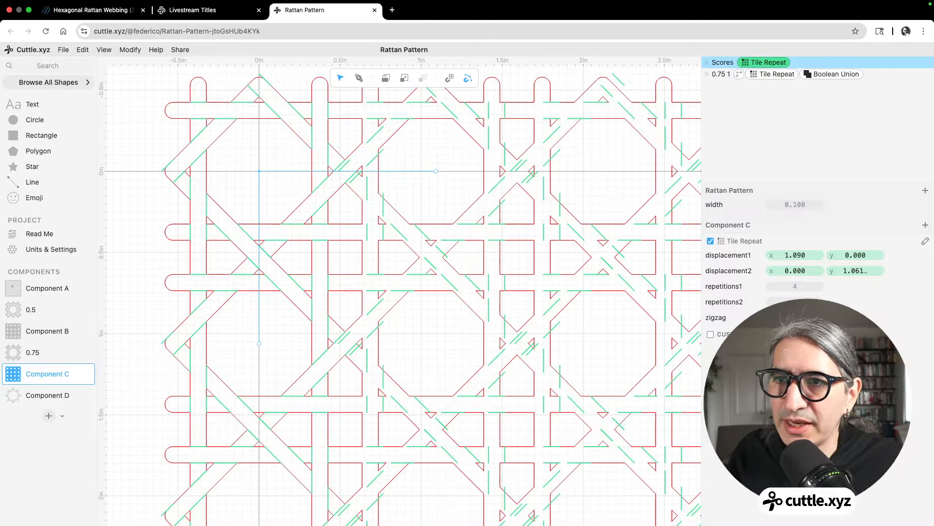
{"action": "left_click", "coordinate": [925, 75]}
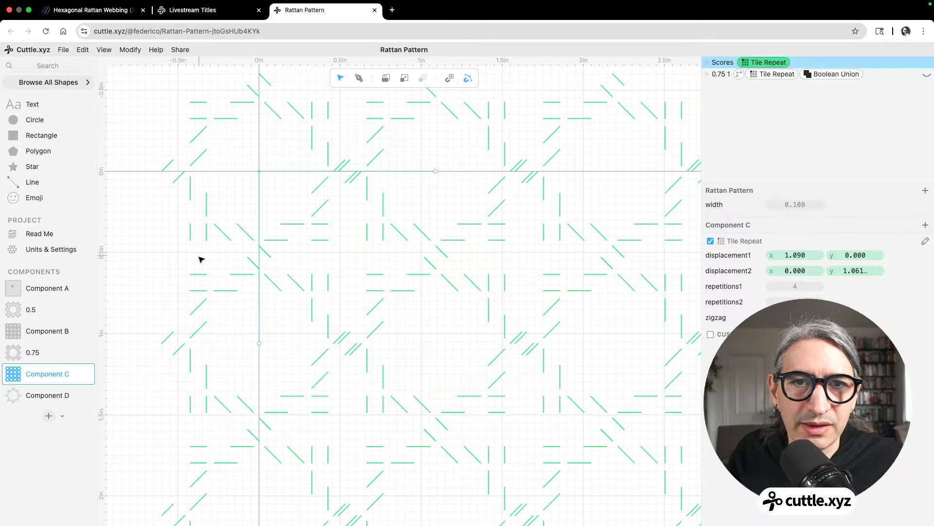
{"action": "scroll", "coordinate": [314, 194], "scroll_direction": "up", "scroll_amount": 2}
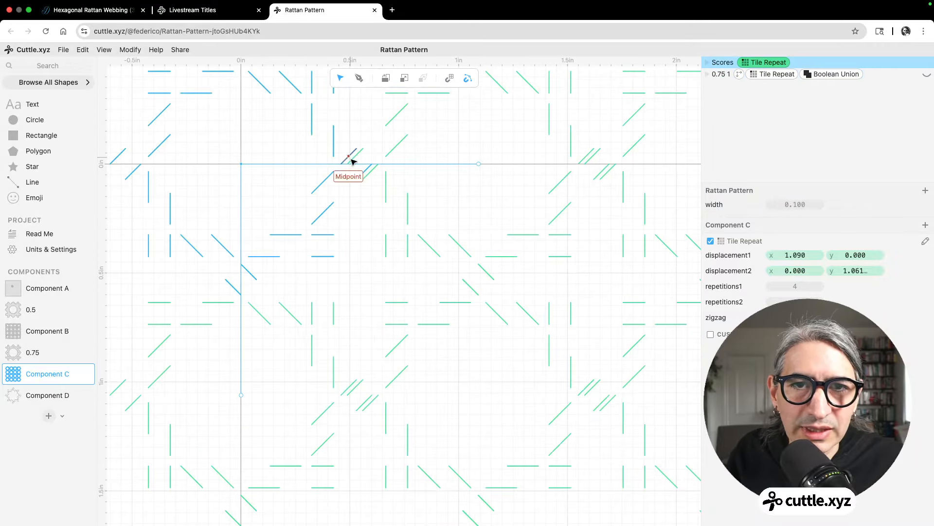
{"action": "scroll", "coordinate": [358, 164], "scroll_direction": "up", "scroll_amount": 2}
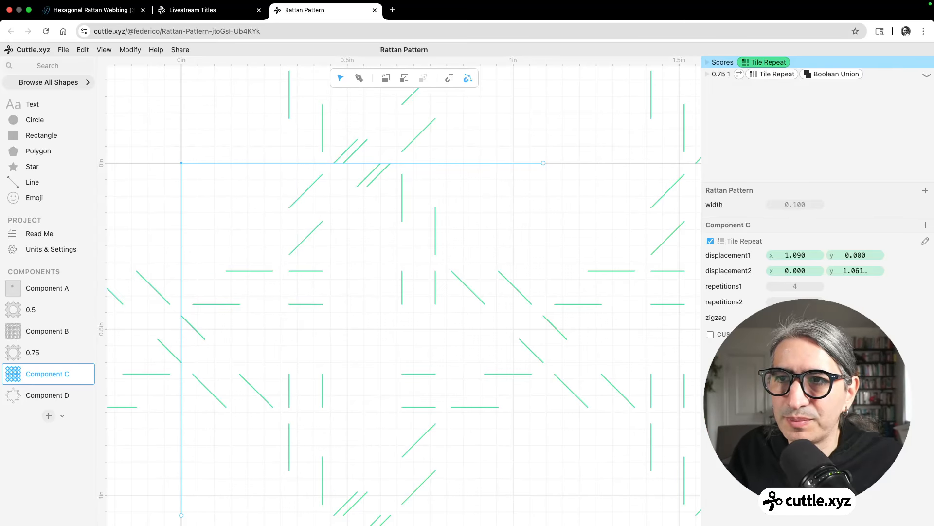
{"action": "key", "text": "super+z"}
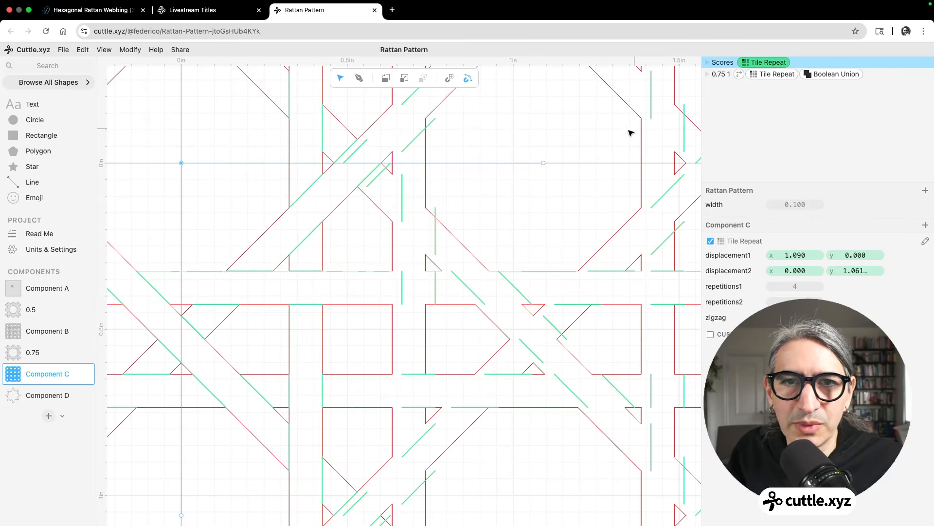
{"action": "key", "text": "super+z"}
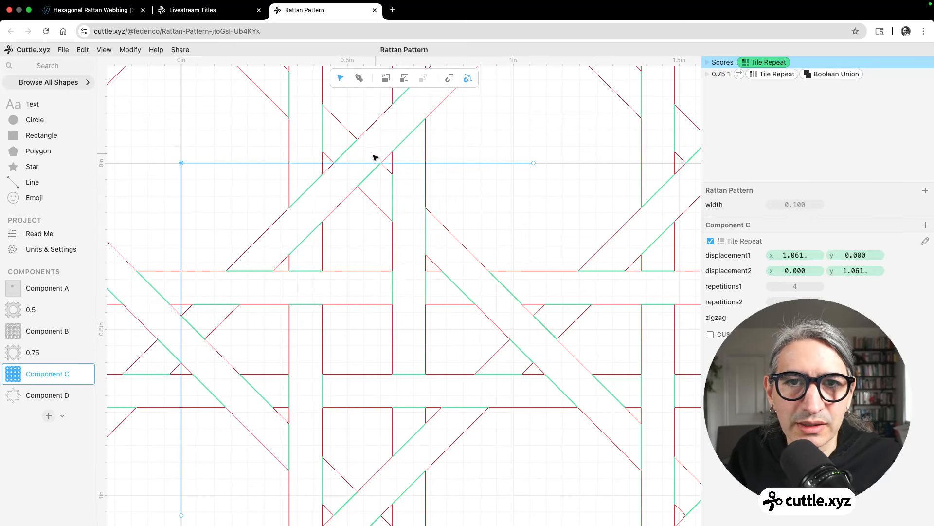
- Spread the Scores tiles slightly by setting their Tile Repeat's displacement1 x to 1.070, exposing the doubled lines where neighbouring tiles meet
{"action": "left_click", "coordinate": [515, 139]}
{"action": "scroll", "coordinate": [459, 148], "scroll_direction": "up", "scroll_amount": 3}
{"action": "left_click_drag", "start_coordinate": [459, 147], "coordinate": [531, 177]}
{"action": "scroll", "coordinate": [384, 194], "scroll_direction": "up", "scroll_amount": 3}
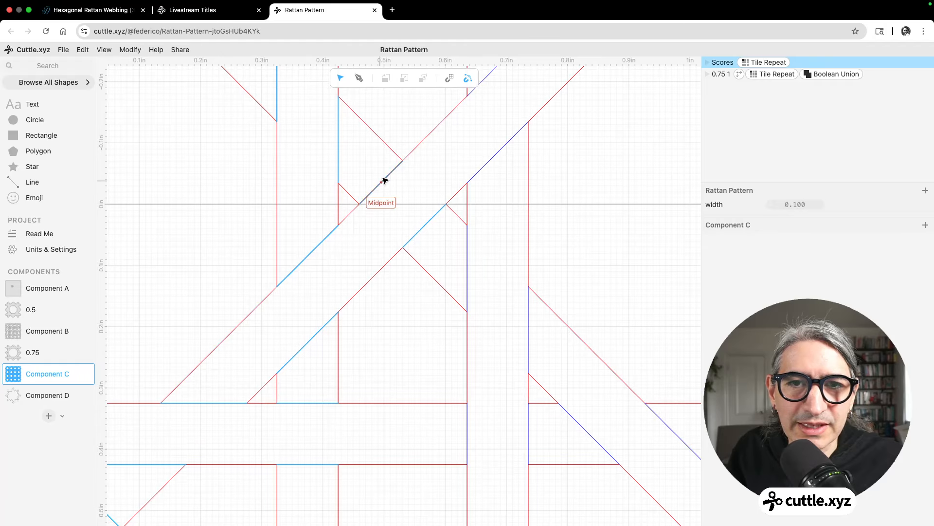
{"action": "left_click", "coordinate": [395, 173]}
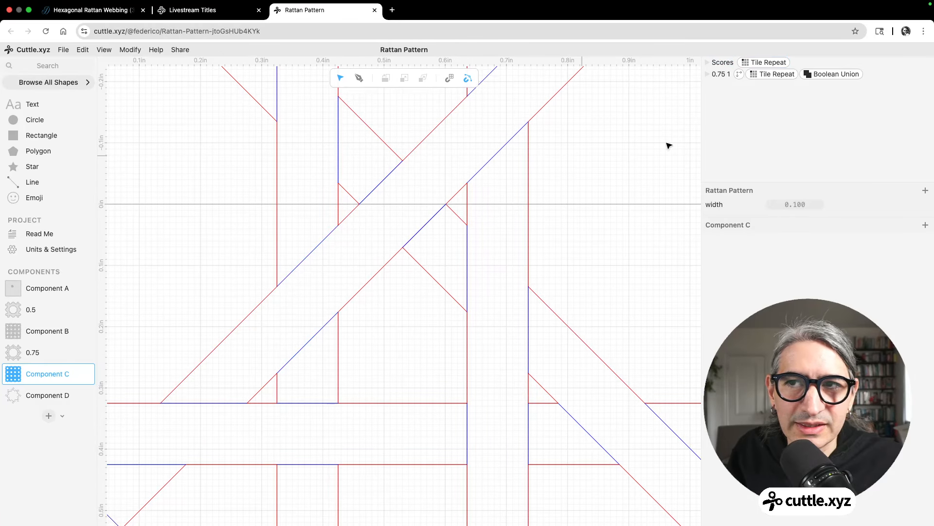
{"action": "left_click", "coordinate": [769, 62]}
{"action": "left_click_drag", "start_coordinate": [793, 255], "coordinate": [561, 233]}
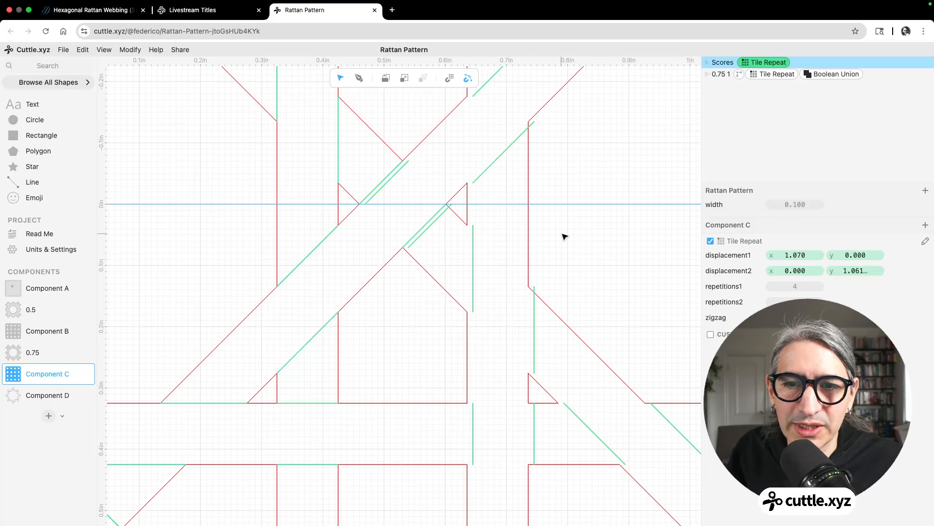
- Realign the Scores tiles with the red webbing by returning their Tile Repeat's displacement1 x to about 1.06
{"action": "scroll", "coordinate": [562, 235], "scroll_direction": "down", "scroll_amount": 6}
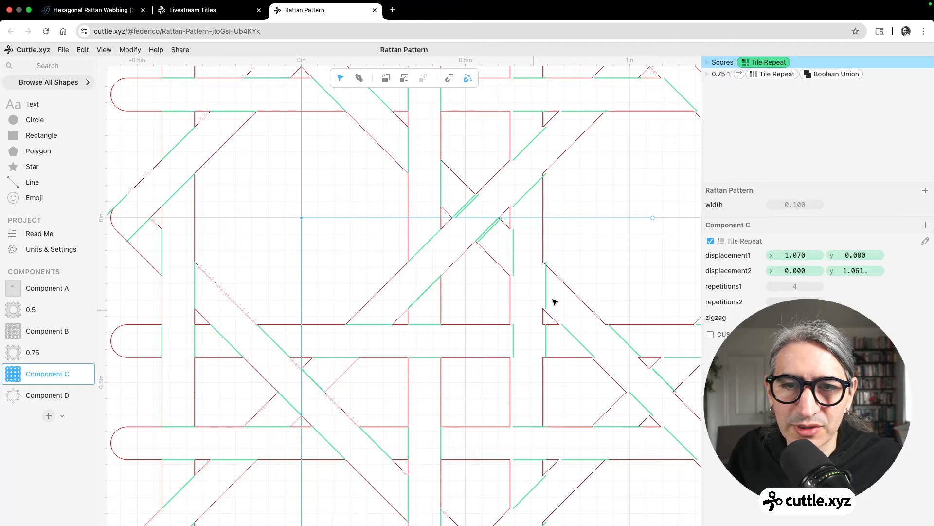
{"action": "left_click_drag", "start_coordinate": [653, 217], "coordinate": [616, 225]}
{"action": "scroll", "coordinate": [613, 199], "scroll_direction": "down", "scroll_amount": 10}
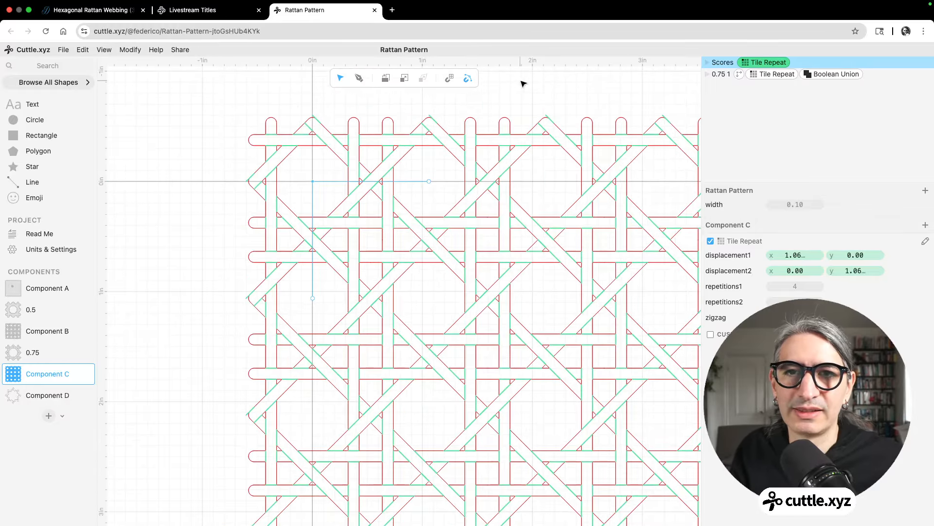
{"action": "left_click", "coordinate": [537, 99]}
{"action": "scroll", "coordinate": [503, 100], "scroll_direction": "down", "scroll_amount": 8}
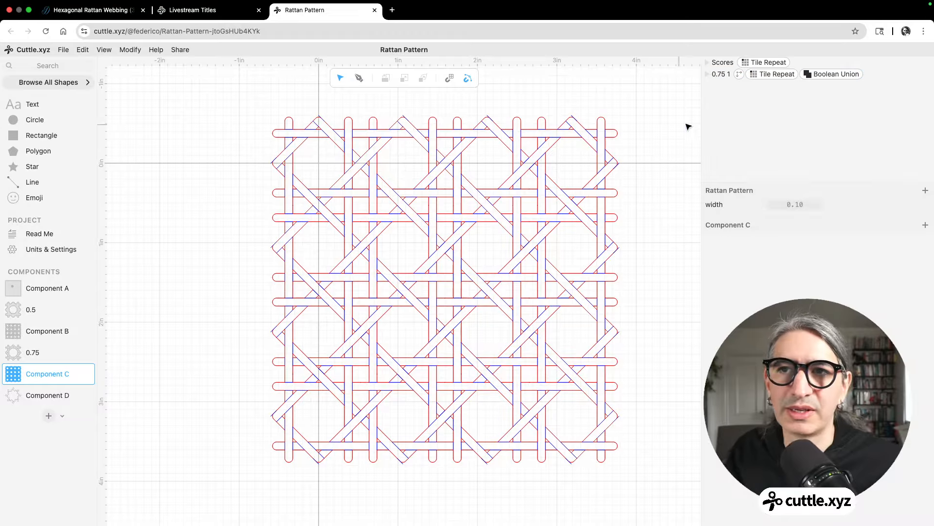
- Apply the Remove Overlaps modifier to the tiled Scores to eliminate doubled score lines
{"action": "left_click", "coordinate": [723, 62]}
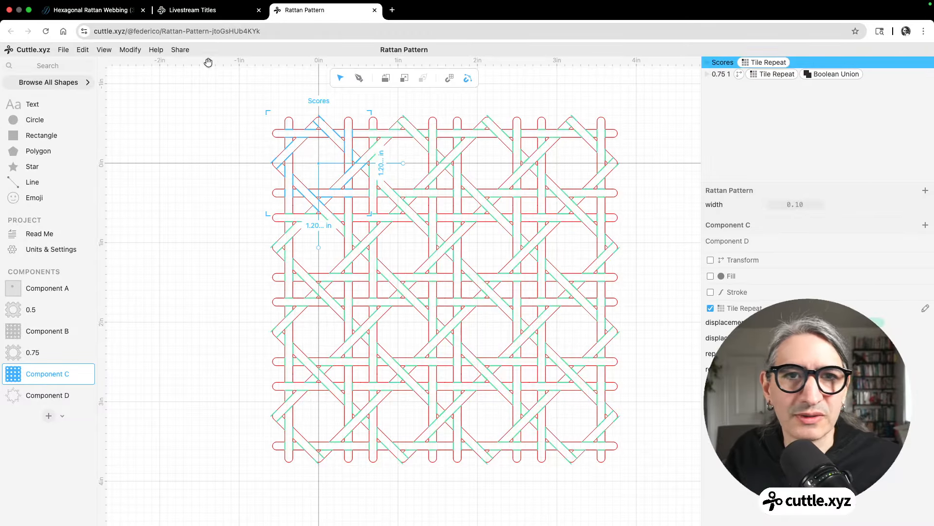
{"action": "left_click", "coordinate": [129, 50]}
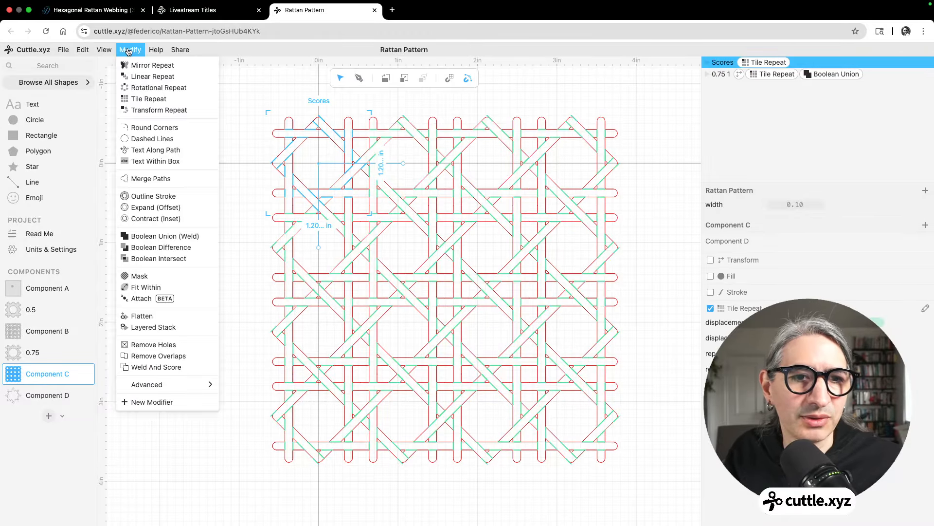
{"action": "left_click", "coordinate": [157, 357]}
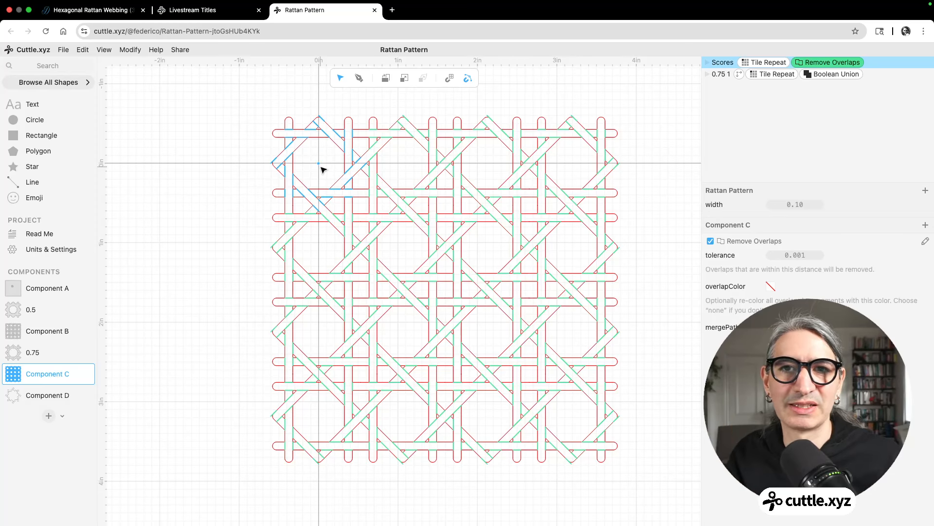
{"action": "left_click", "coordinate": [563, 103]}
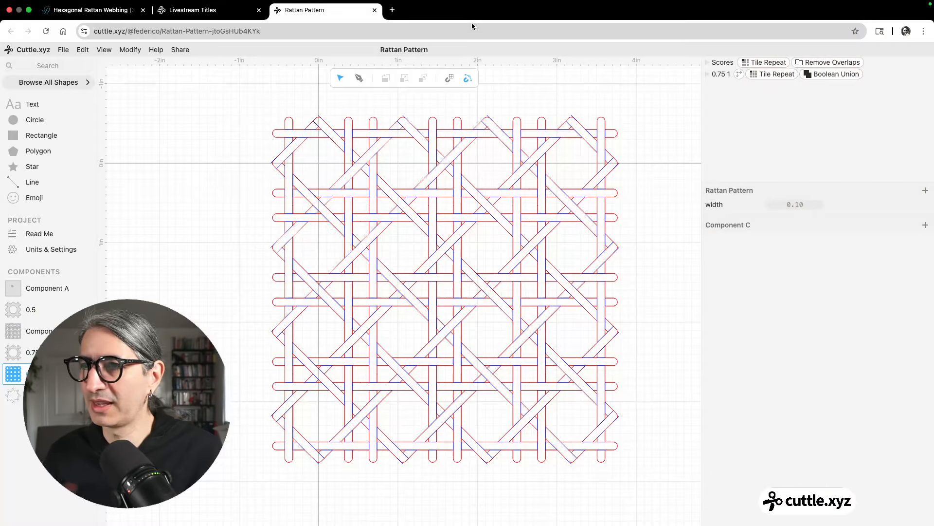
- Create a new component, place an instance of Component B in it, and set the project's width parameter to 0.06
{"action": "mouse_move", "coordinate": [439, 3]}
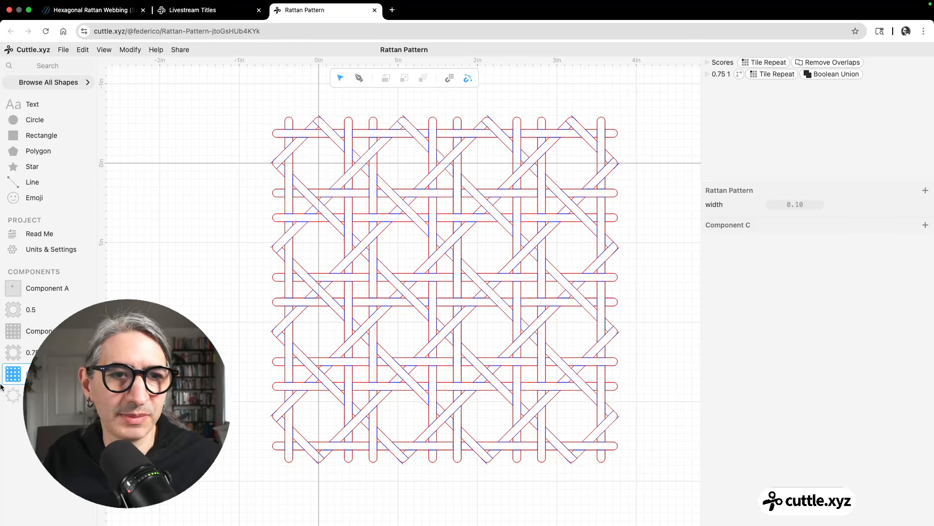
{"action": "left_click", "coordinate": [48, 416]}
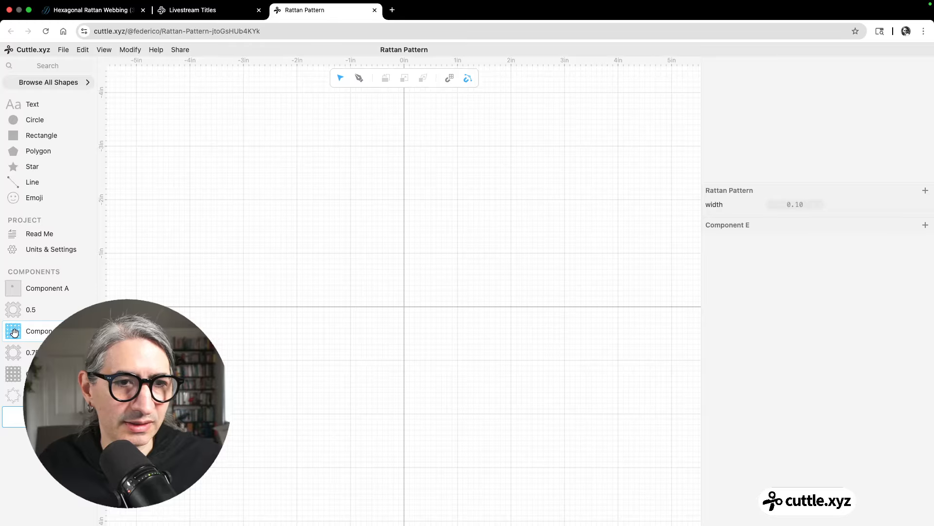
{"action": "left_click_drag", "start_coordinate": [15, 333], "coordinate": [348, 219]}
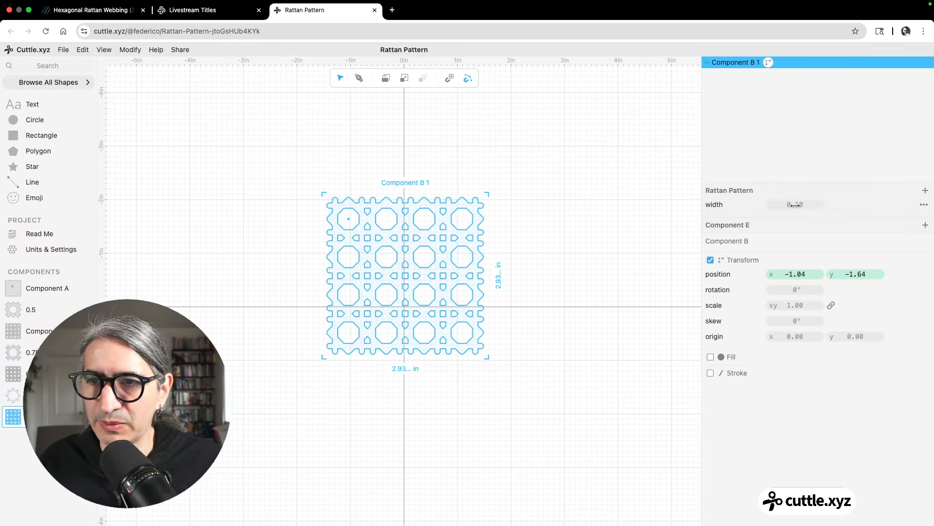
{"action": "left_click_drag", "start_coordinate": [795, 204], "coordinate": [792, 205]}
{"action": "left_click", "coordinate": [584, 263]}
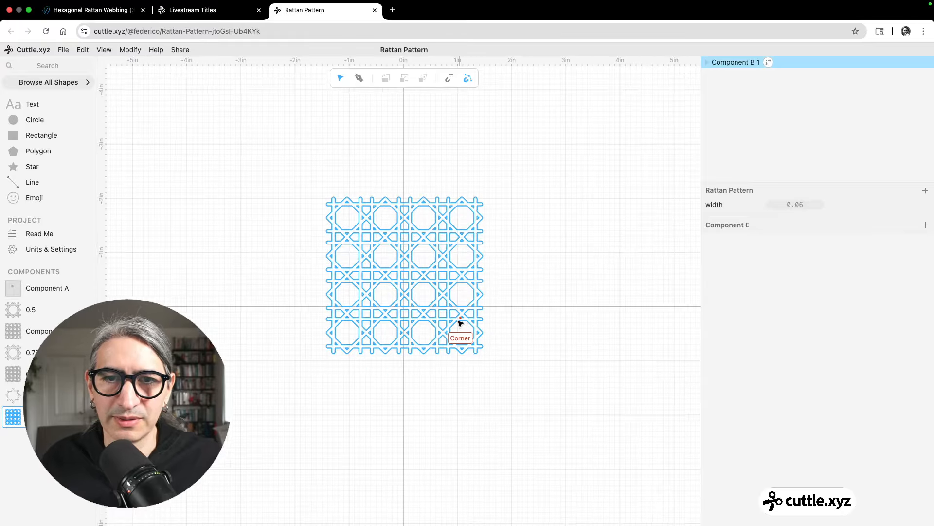
- Give the outlined Group 1 in component 0.5 a red hairline stroke and return to Component E
{"action": "scroll", "coordinate": [459, 323], "scroll_direction": "up", "scroll_amount": 3}
{"action": "left_click", "coordinate": [13, 331]}
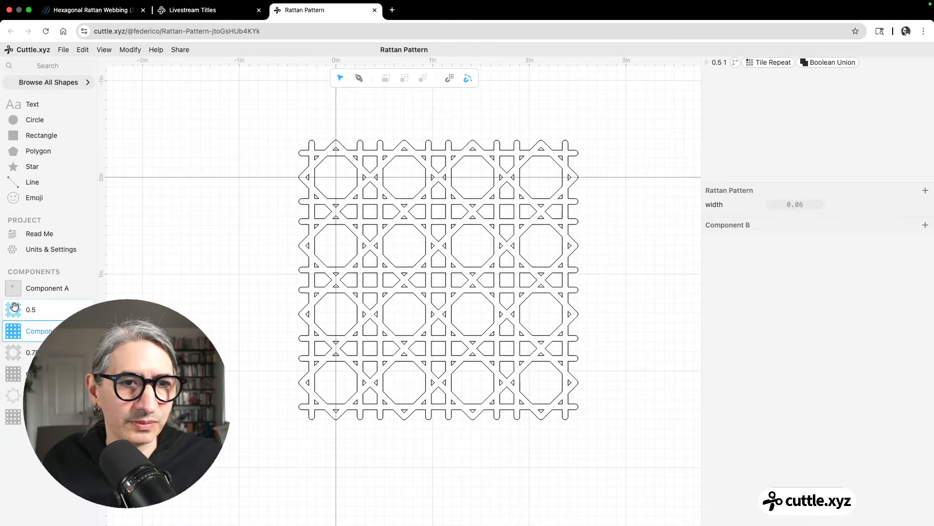
{"action": "left_click", "coordinate": [14, 307]}
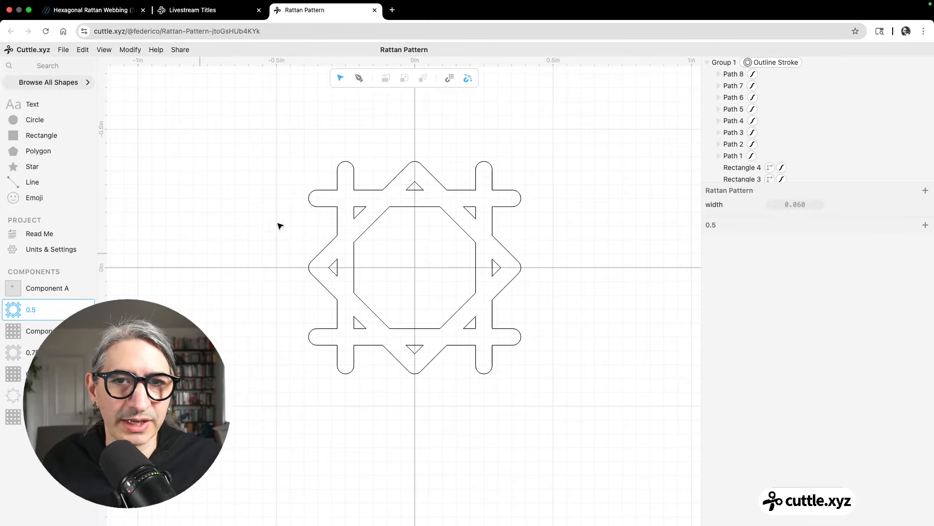
{"action": "left_click", "coordinate": [724, 62]}
{"action": "left_click", "coordinate": [711, 292]}
{"action": "left_click", "coordinate": [771, 305]}
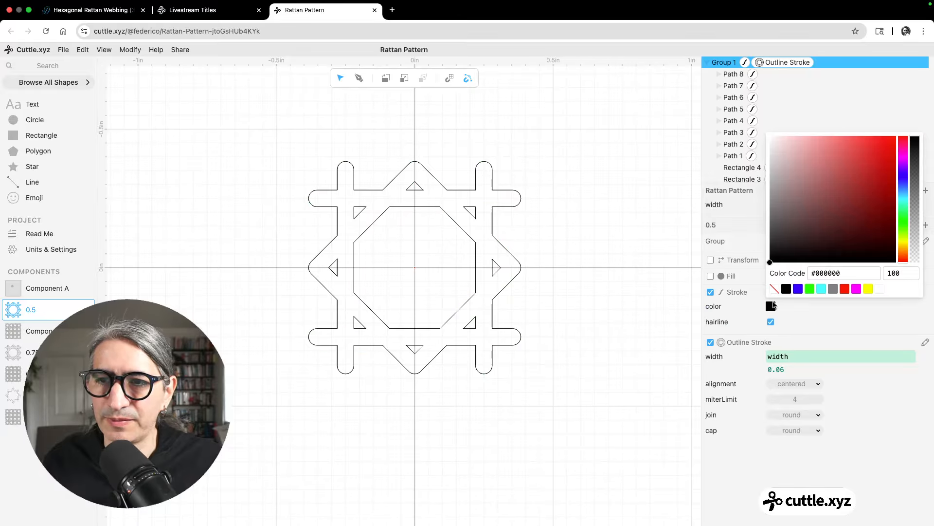
{"action": "left_click", "coordinate": [845, 289]}
{"action": "left_click", "coordinate": [157, 293]}
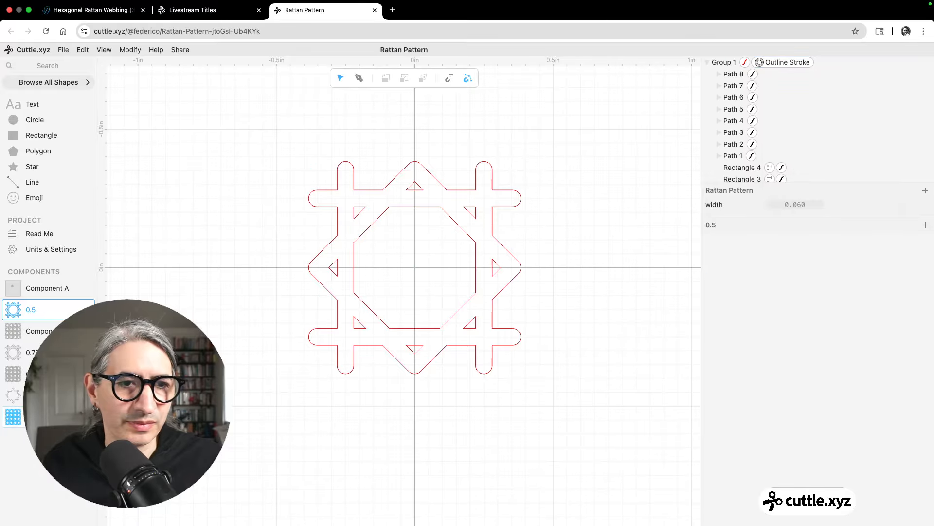
{"action": "left_click", "coordinate": [49, 417]}
{"action": "scroll", "coordinate": [537, 240], "scroll_direction": "up", "scroll_amount": 1}
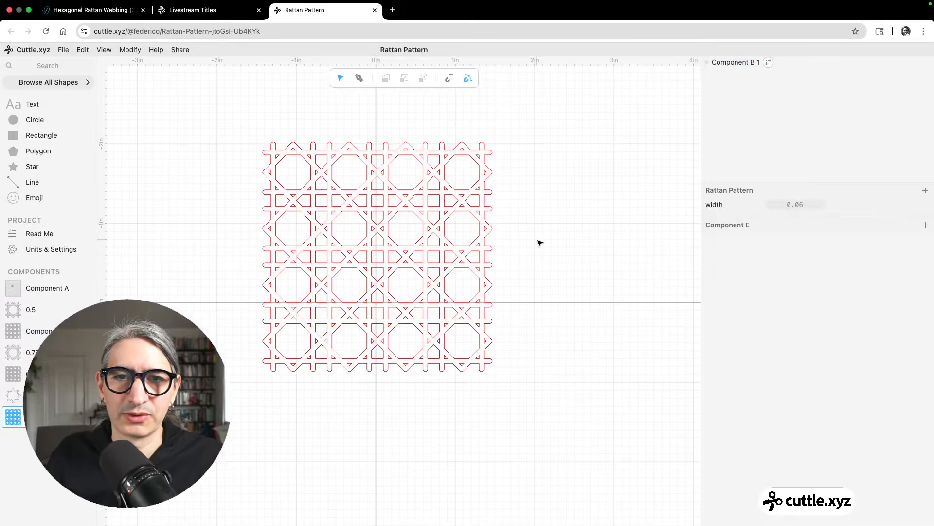
- Move the Component B instance so the square at the middle of its pattern is centred on the origin
{"action": "scroll", "coordinate": [536, 236], "scroll_direction": "up", "scroll_amount": 2}
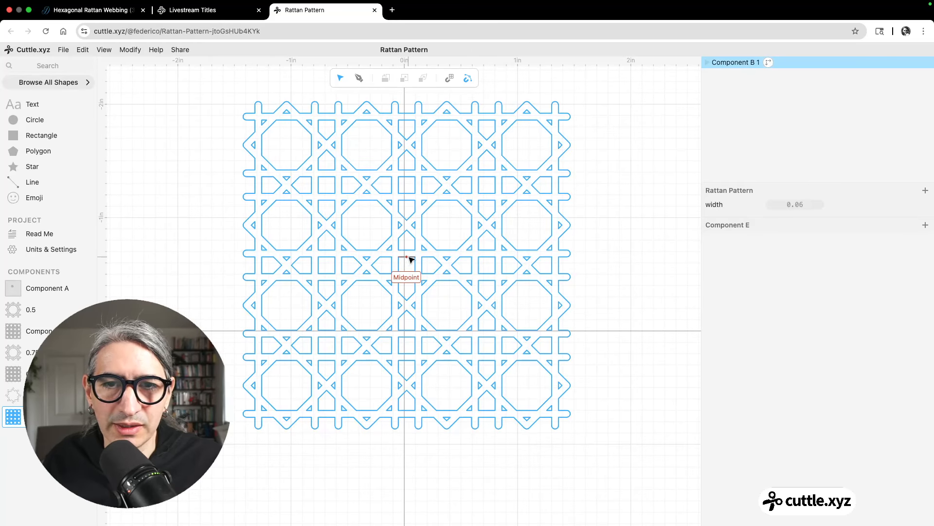
{"action": "left_click_drag", "start_coordinate": [406, 260], "coordinate": [438, 254]}
{"action": "scroll", "coordinate": [431, 344], "scroll_direction": "up", "scroll_amount": 3}
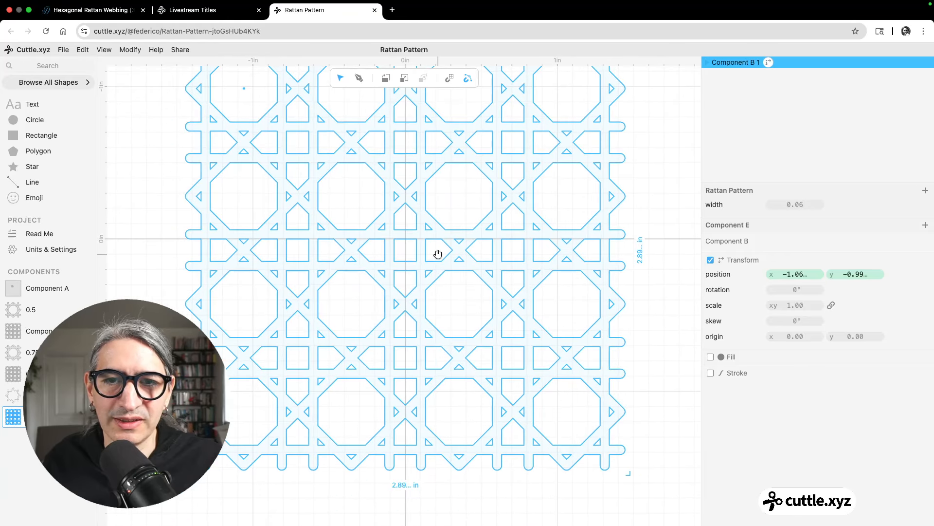
{"action": "left_click", "coordinate": [439, 257]}
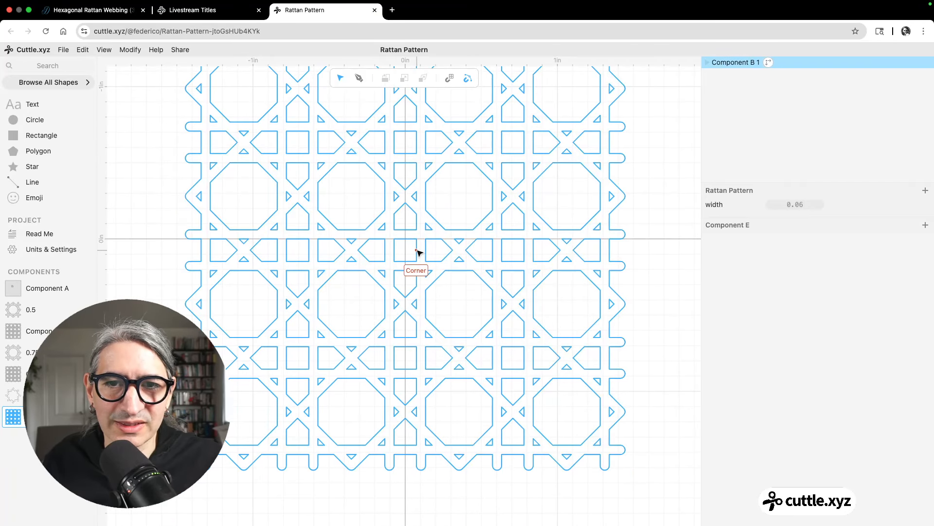
{"action": "left_click", "coordinate": [419, 251]}
{"action": "mouse_move", "coordinate": [417, 250]}
{"action": "left_mouse_down"}
{"action": "mouse_move", "coordinate": [419, 192]}
{"action": "mouse_move", "coordinate": [418, 240]}
{"action": "left_mouse_up"}
{"action": "scroll", "coordinate": [449, 238], "scroll_direction": "down", "scroll_amount": 5}
{"action": "left_click", "coordinate": [597, 224]}
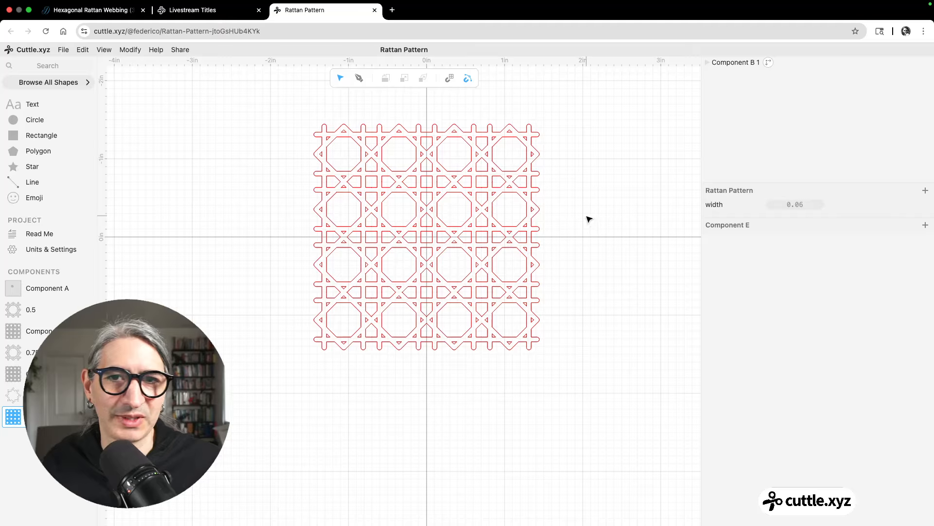
{"action": "left_click_drag", "start_coordinate": [590, 215], "coordinate": [590, 238]}
{"action": "scroll", "coordinate": [591, 256], "scroll_direction": "up", "scroll_amount": 3}
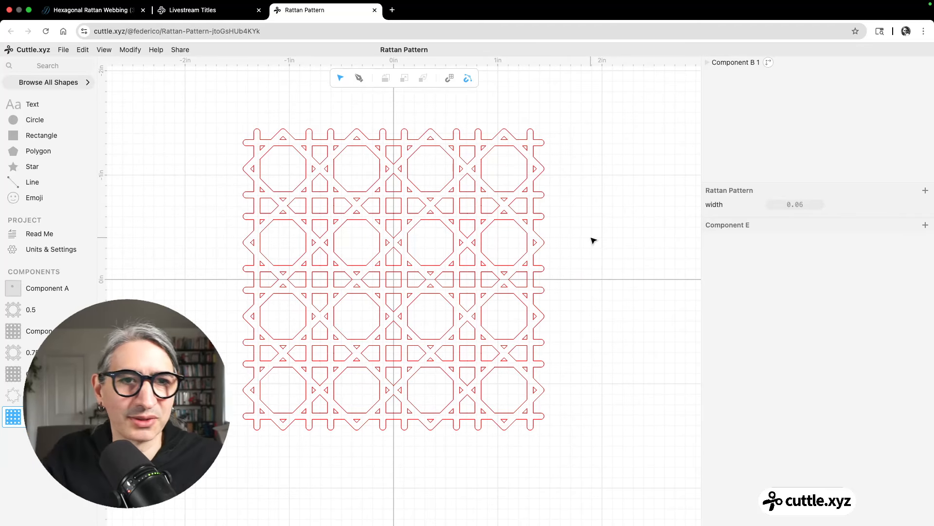
- Add a circle centred on the origin over the rattan pattern and set its scale to 2.50
{"action": "left_click_drag", "start_coordinate": [58, 121], "coordinate": [394, 280]}
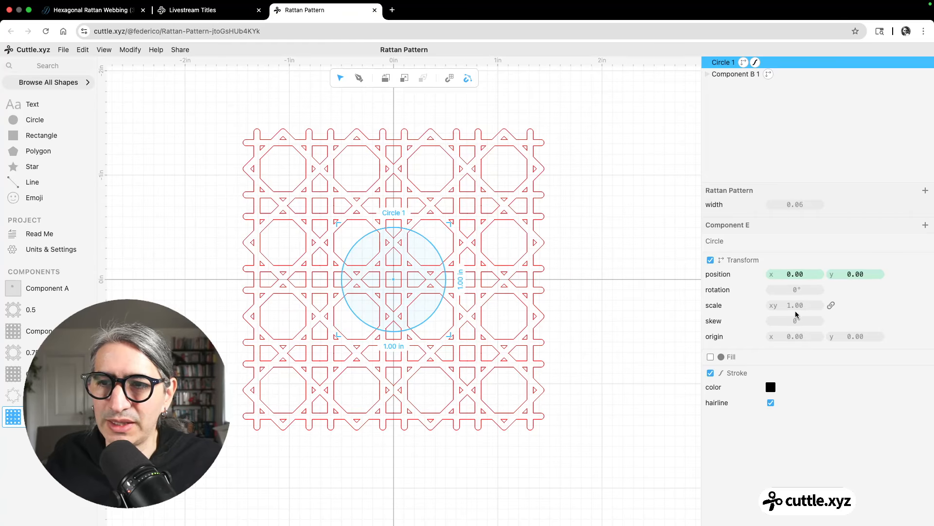
{"action": "left_click_drag", "start_coordinate": [795, 305], "coordinate": [868, 305]}
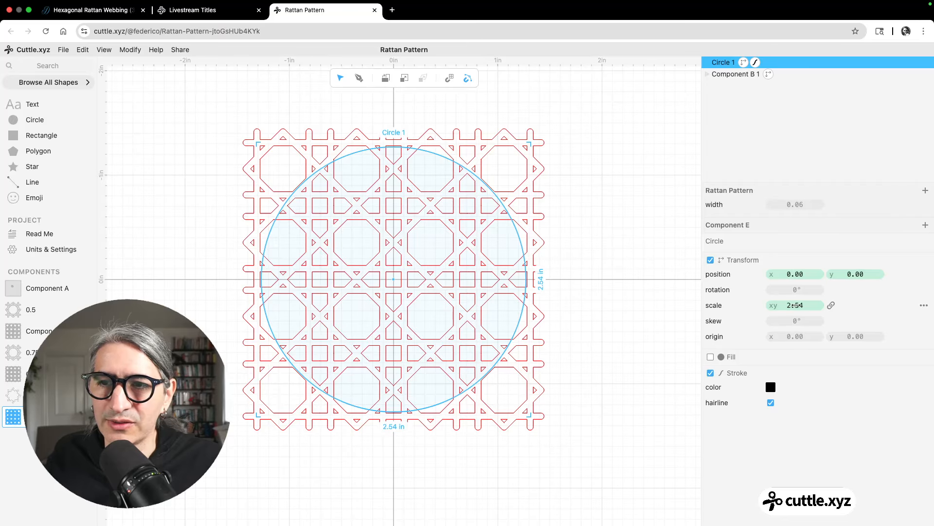
{"action": "left_click_drag", "start_coordinate": [796, 305], "coordinate": [793, 306]}
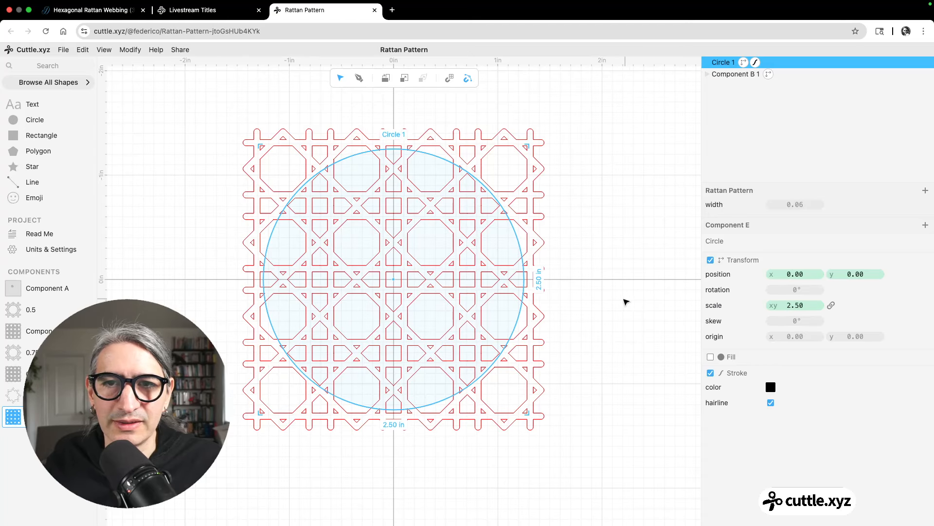
{"action": "left_click", "coordinate": [624, 303]}
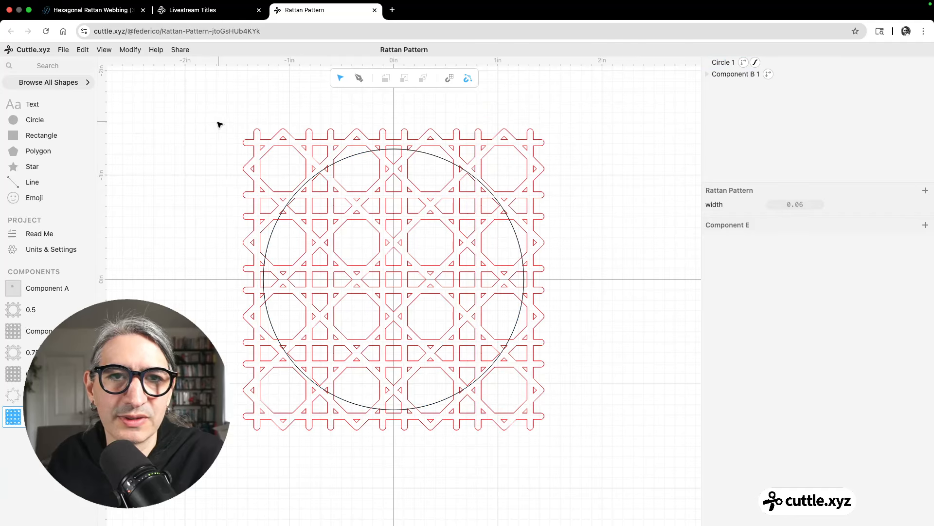
- Mask the Component B instance with the 2.50 in circle
{"action": "left_click_drag", "start_coordinate": [237, 145], "coordinate": [615, 427]}
{"action": "left_click", "coordinate": [130, 49]}
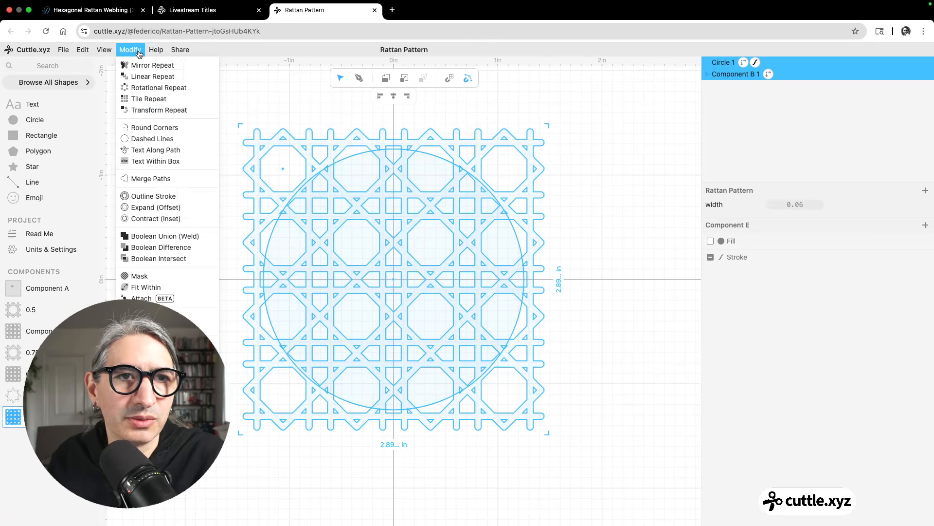
{"action": "left_click", "coordinate": [140, 276]}
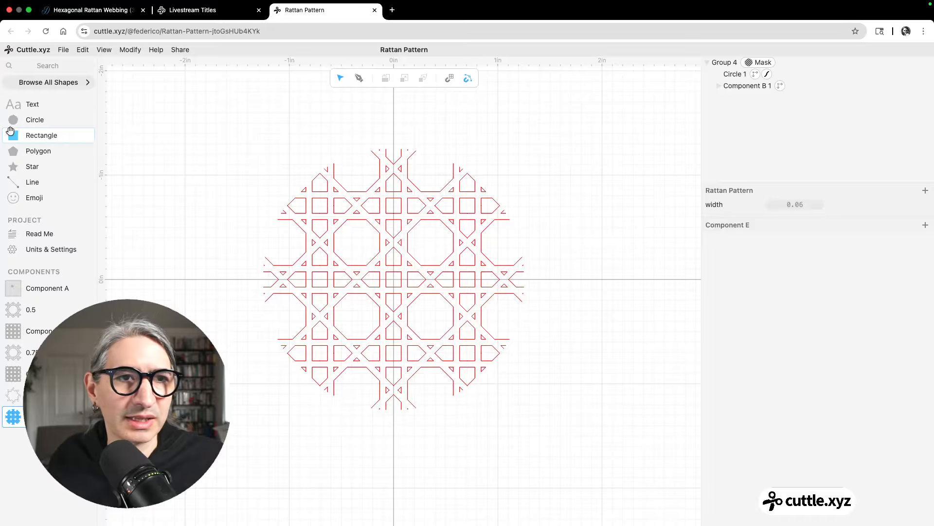
- Add a second circle centred on the origin around the masked pattern and set its scale to 2.67
{"action": "left_click_drag", "start_coordinate": [13, 120], "coordinate": [393, 279]}
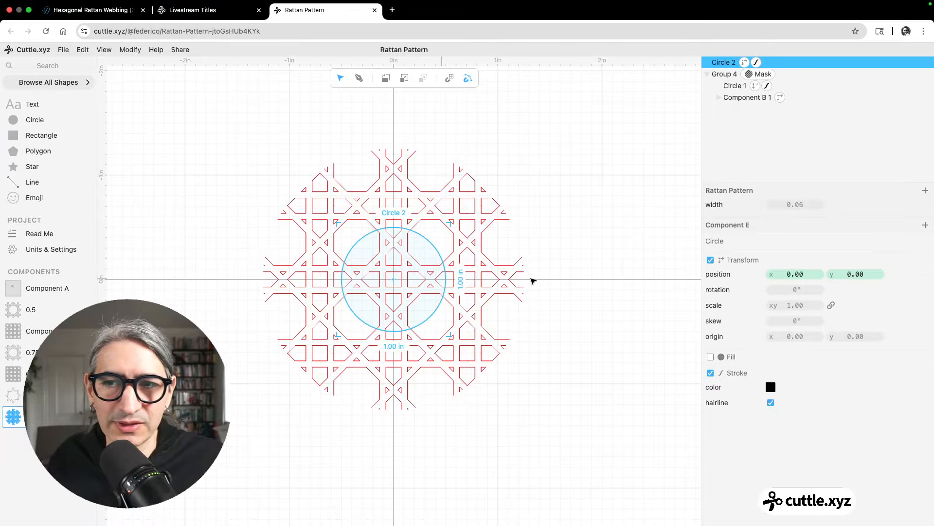
{"action": "left_click_drag", "start_coordinate": [797, 306], "coordinate": [799, 305]}
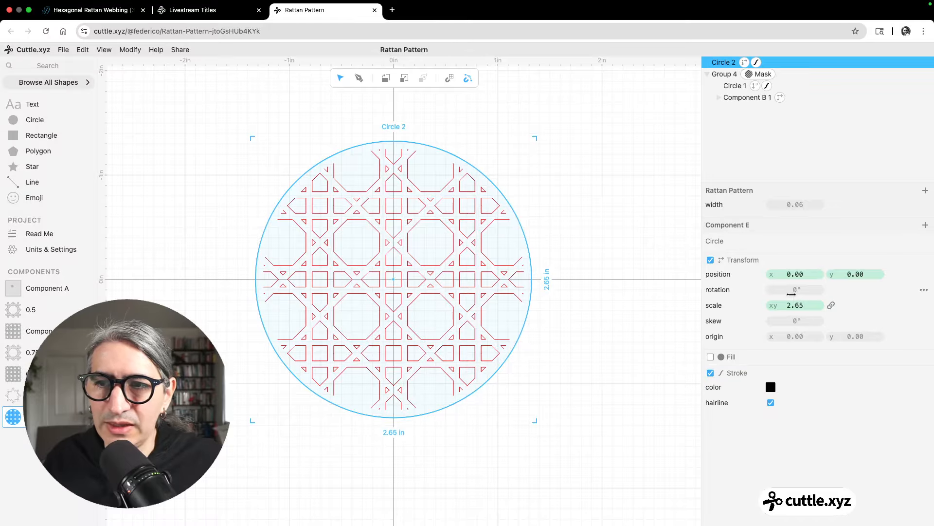
{"action": "left_click_drag", "start_coordinate": [800, 305], "coordinate": [802, 305]}
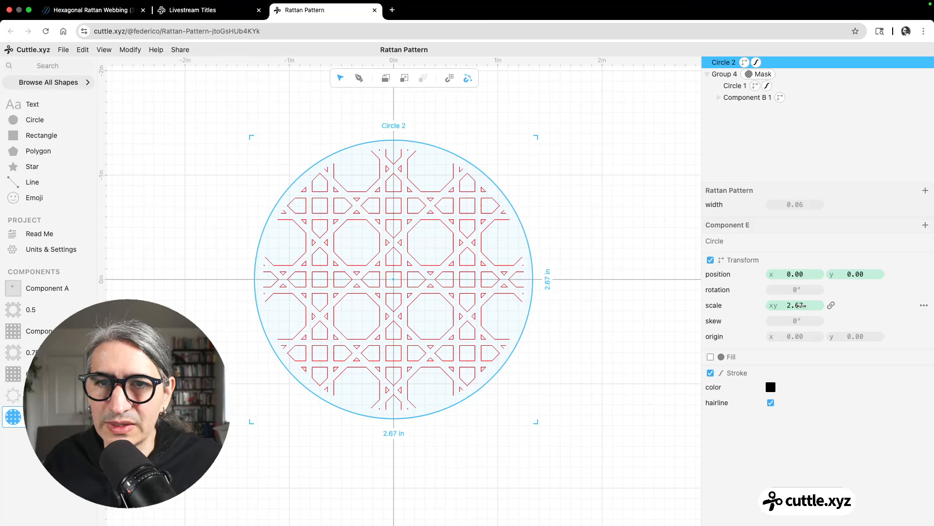
{"action": "left_click", "coordinate": [626, 349]}
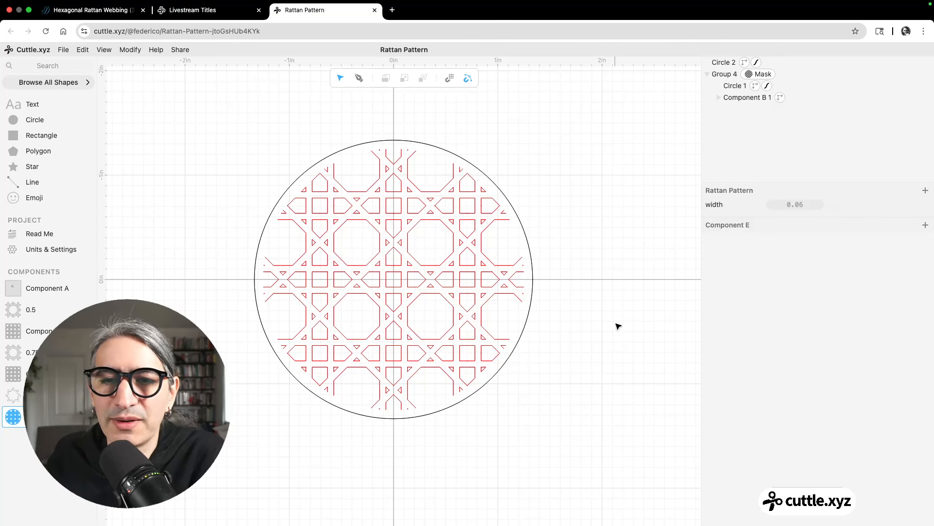
- Examine the pattern lines cut off by the circular mask just inside the outer circle
{"action": "scroll", "coordinate": [591, 194], "scroll_direction": "up", "scroll_amount": 5}
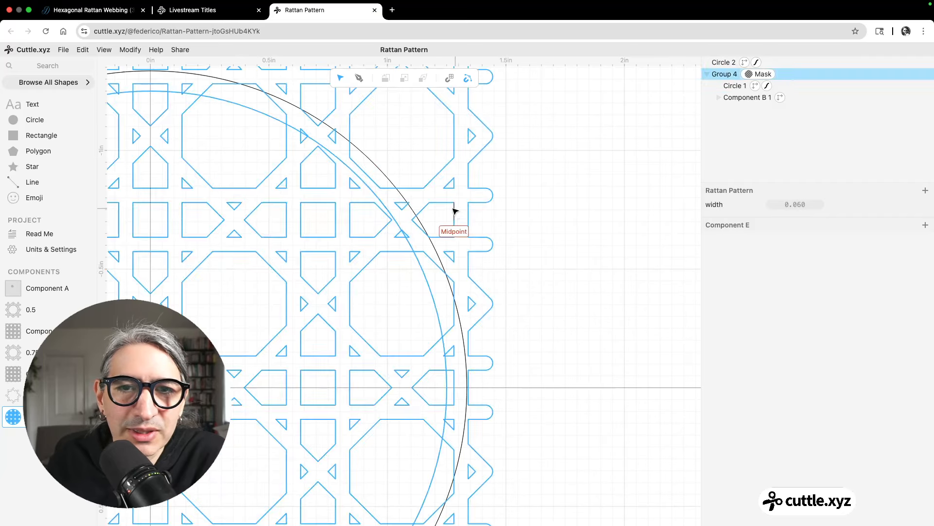
{"action": "scroll", "coordinate": [455, 210], "scroll_direction": "up", "scroll_amount": 3}
{"action": "left_click_drag", "start_coordinate": [540, 221], "coordinate": [684, 208]}
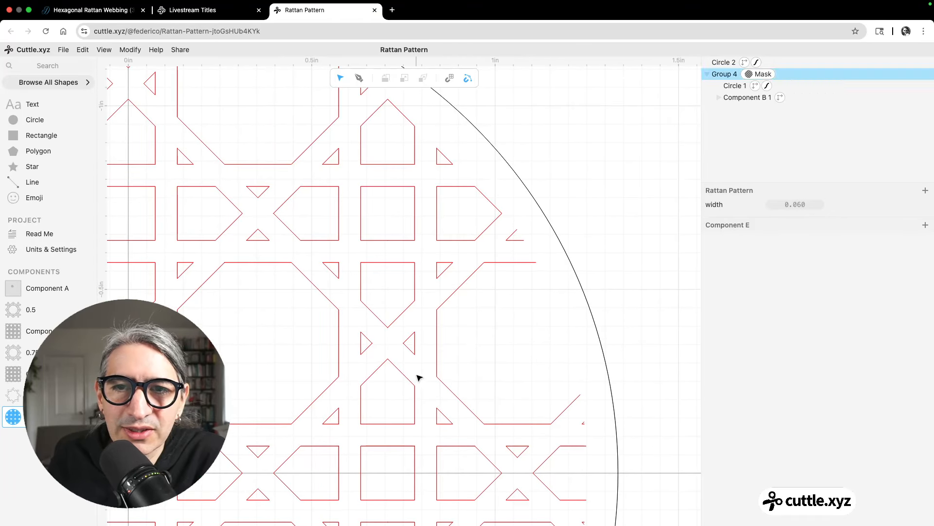
{"action": "left_click", "coordinate": [511, 261]}
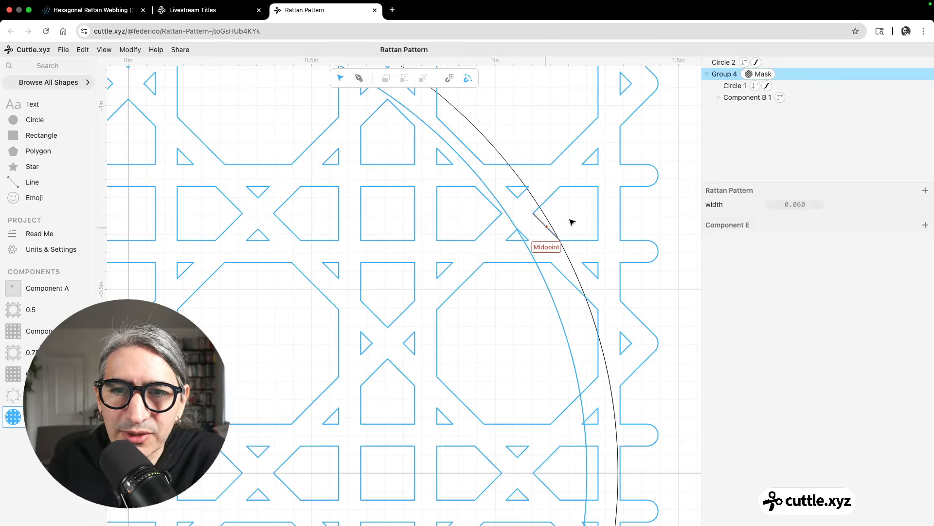
{"action": "left_click", "coordinate": [670, 189]}
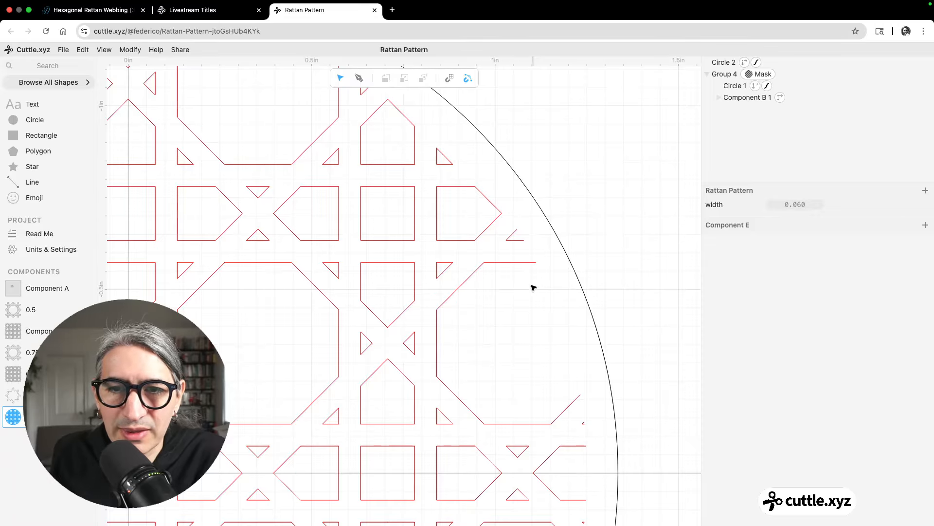
- Examine where the rattan pattern's lines break off at the mask circle and how they sit inside the outer border circle
{"action": "left_click", "coordinate": [537, 265]}
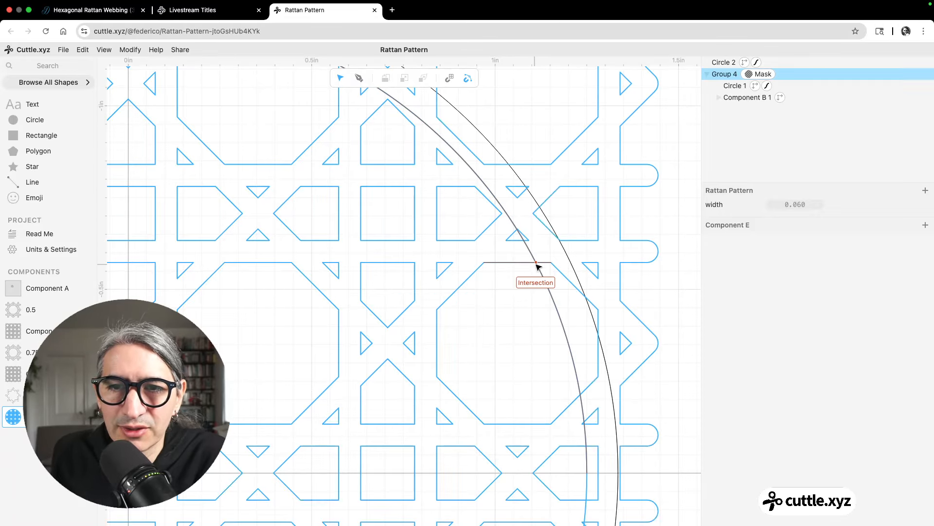
{"action": "left_click", "coordinate": [564, 345]}
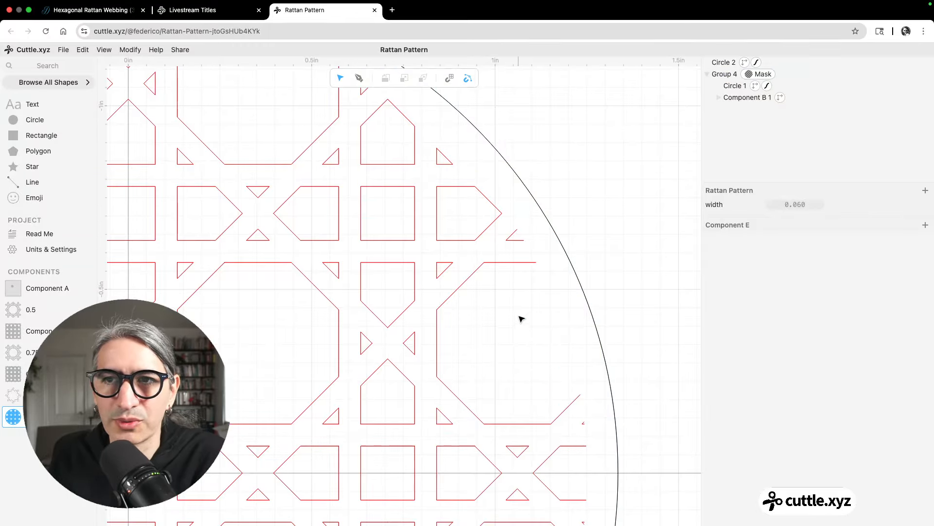
{"action": "scroll", "coordinate": [520, 319], "scroll_direction": "down", "scroll_amount": 5}
{"action": "scroll", "coordinate": [667, 358], "scroll_direction": "down", "scroll_amount": 3}
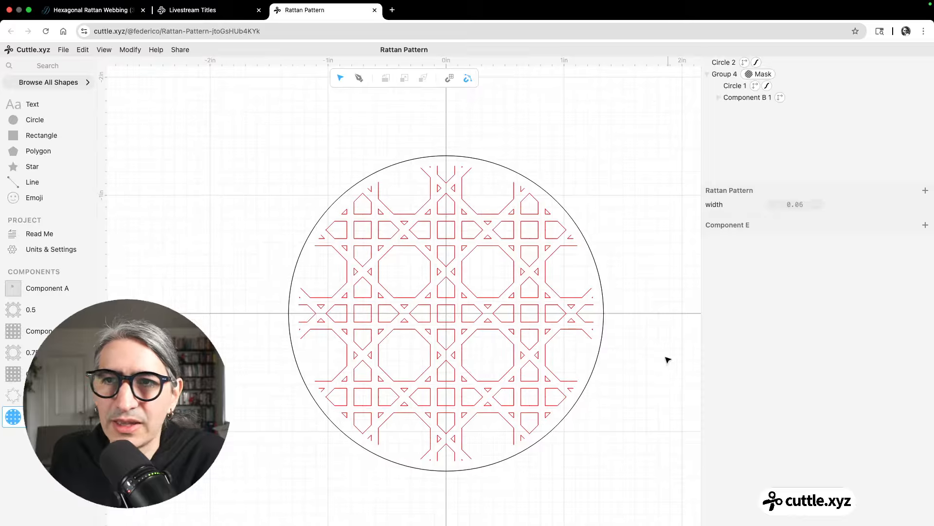
{"action": "scroll", "coordinate": [627, 299], "scroll_direction": "up", "scroll_amount": 2}
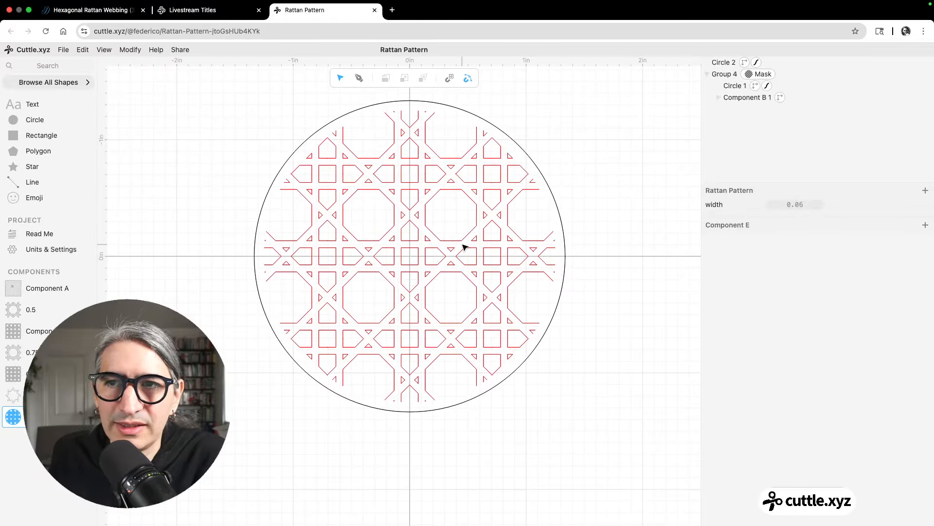
{"action": "left_click", "coordinate": [464, 246]}
{"action": "left_click", "coordinate": [730, 73]}
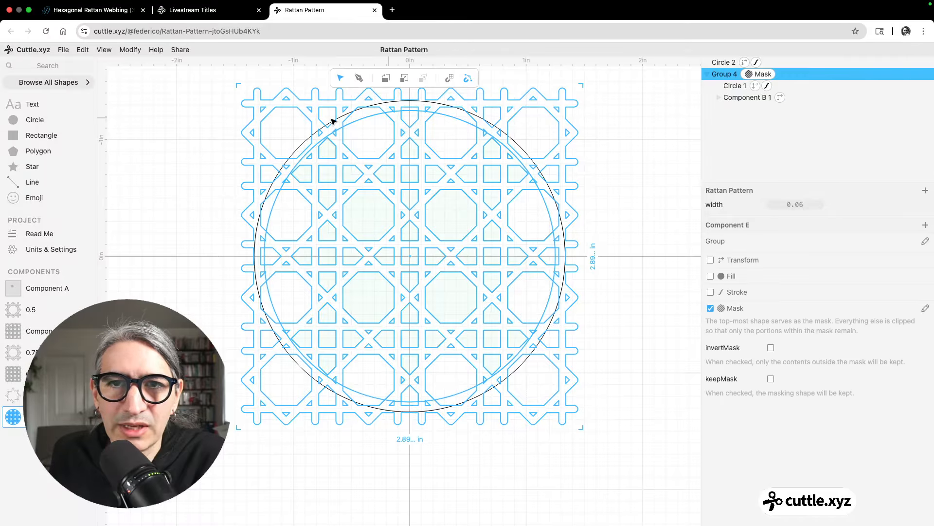
{"action": "left_click", "coordinate": [134, 50]}
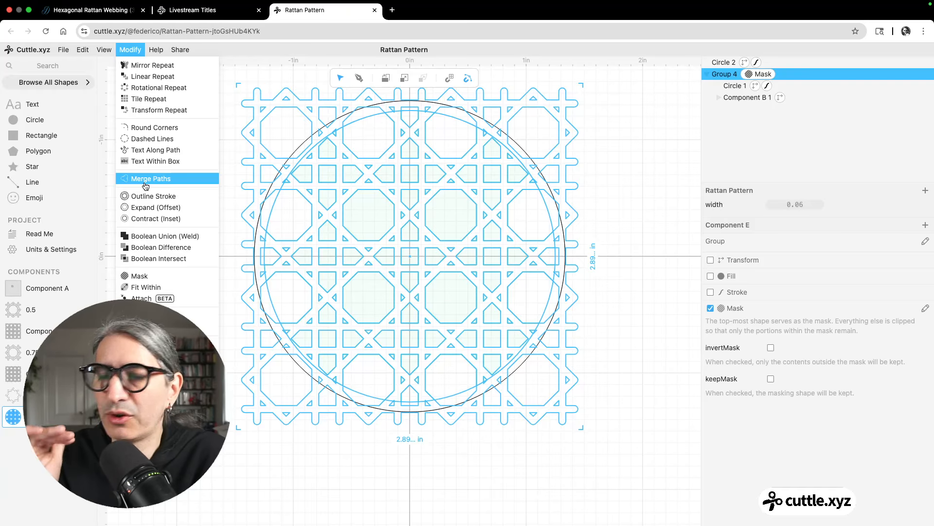
{"action": "left_click", "coordinate": [672, 167]}
{"action": "left_click", "coordinate": [672, 168]}
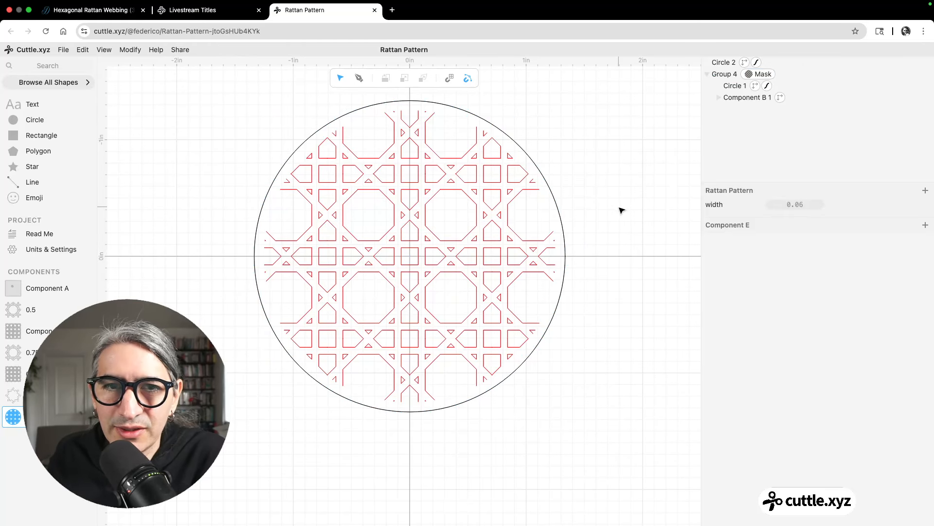
{"action": "scroll", "coordinate": [622, 210], "scroll_direction": "up", "scroll_amount": 5}
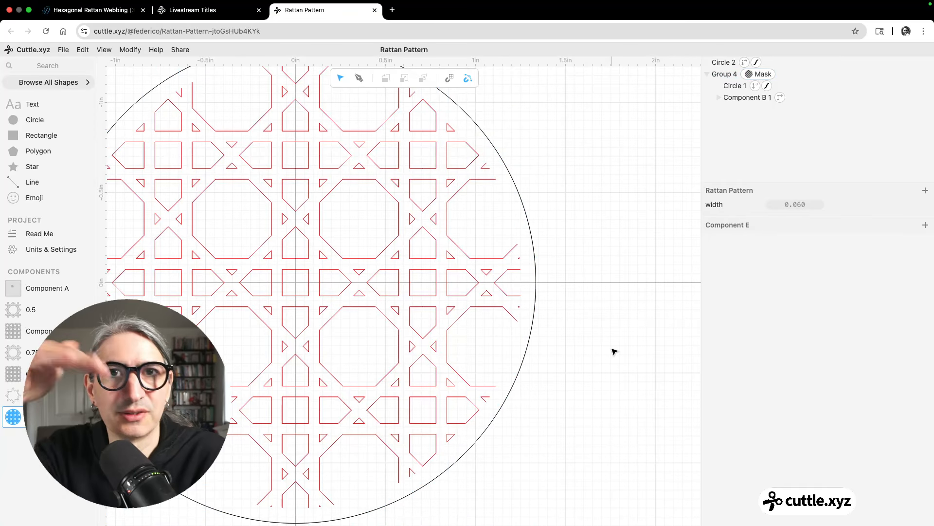
{"action": "scroll", "coordinate": [615, 309], "scroll_direction": "down", "scroll_amount": 2}
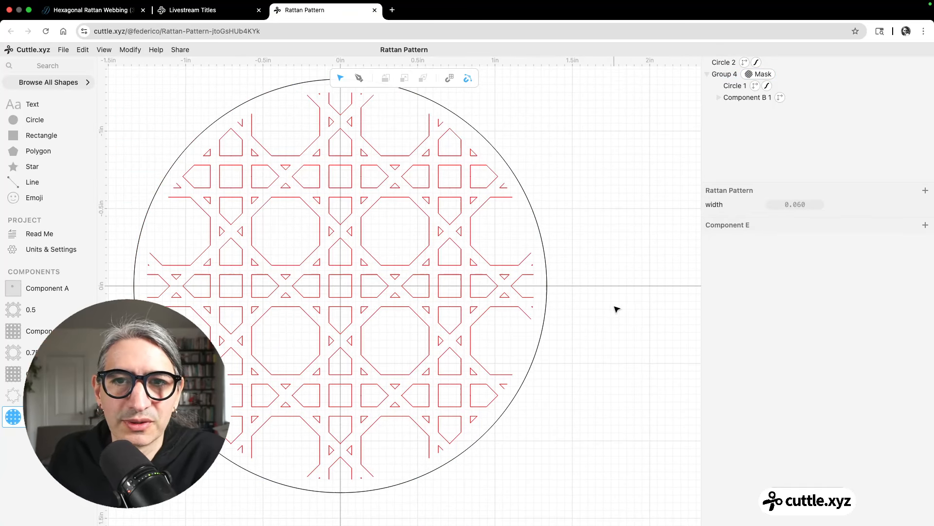
{"action": "scroll", "coordinate": [620, 310], "scroll_direction": "down", "scroll_amount": 1}
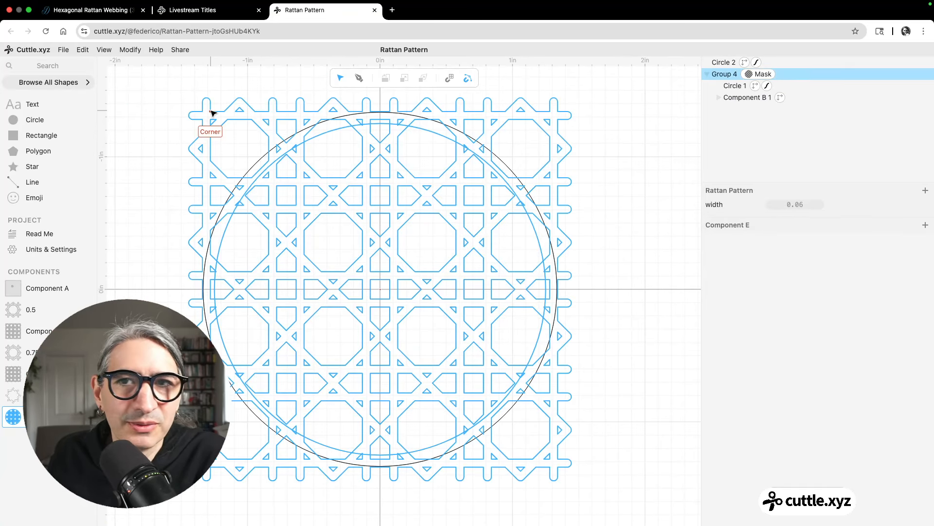
- Apply the Merge Paths modifier to the masked rattan group
{"action": "left_click", "coordinate": [130, 49]}
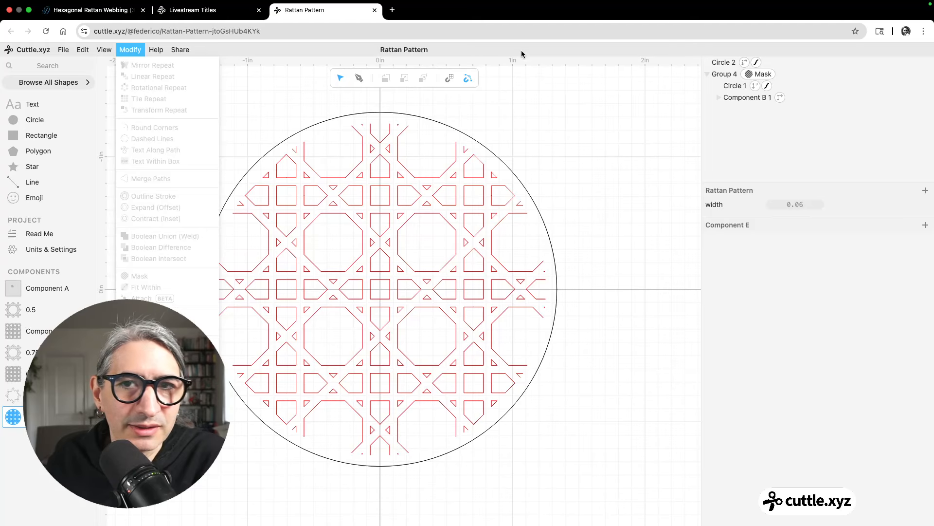
{"action": "left_click", "coordinate": [541, 122]}
{"action": "left_click", "coordinate": [718, 75]}
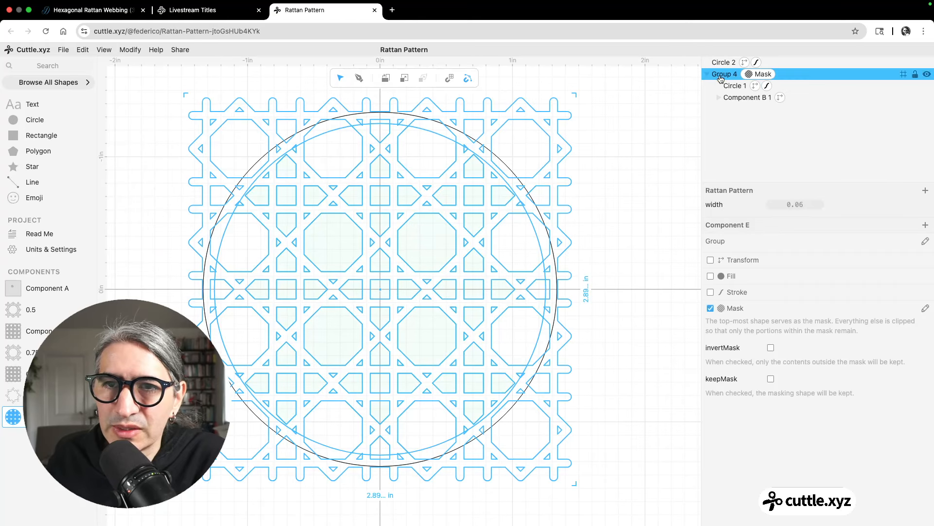
{"action": "left_click", "coordinate": [130, 49]}
{"action": "left_click", "coordinate": [148, 183]}
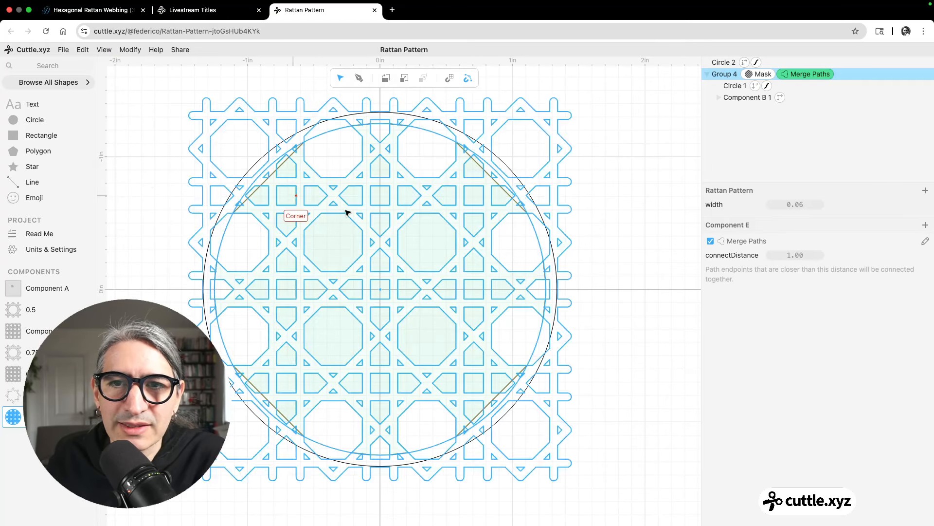
{"action": "scroll", "coordinate": [644, 383], "scroll_direction": "up", "scroll_amount": 1}
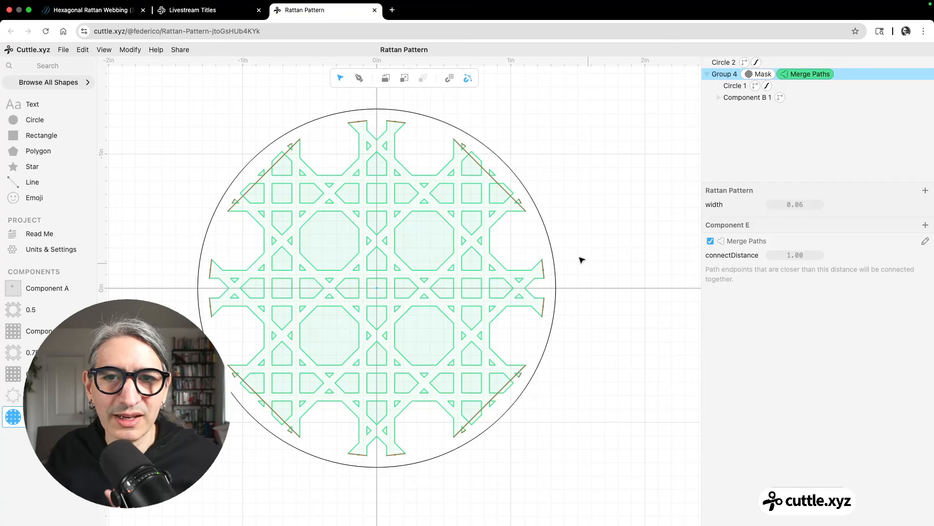
{"action": "left_click", "coordinate": [617, 182]}
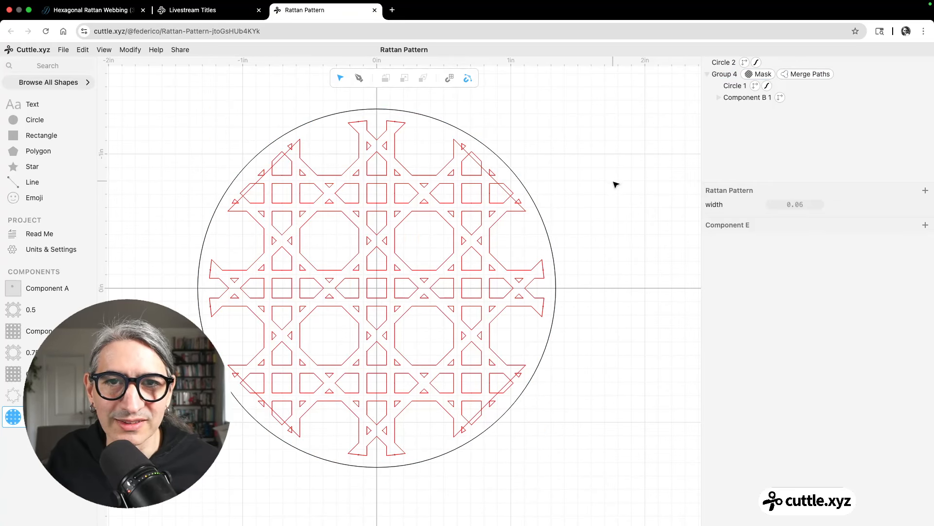
- Lower the Merge Paths connectDistance on the masked group to 0.07
{"action": "scroll", "coordinate": [616, 184], "scroll_direction": "up", "scroll_amount": 5}
{"action": "left_click", "coordinate": [473, 242]}
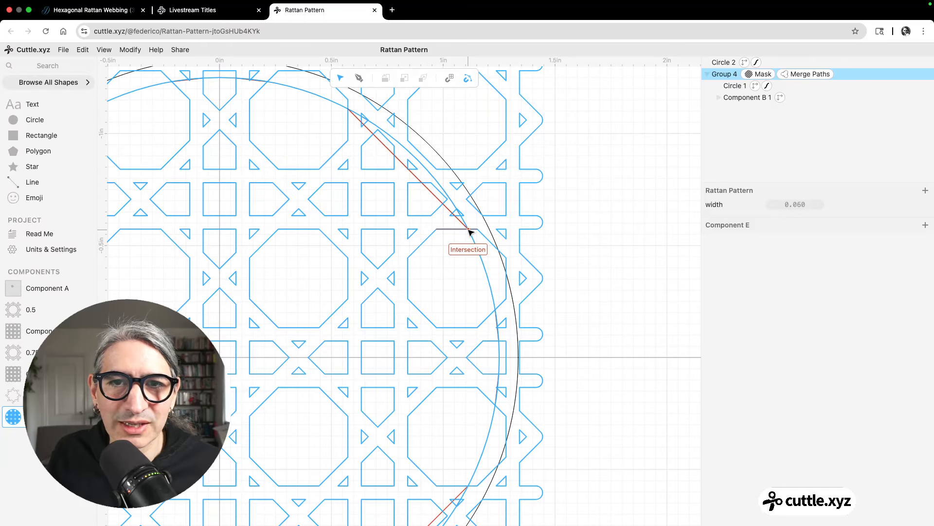
{"action": "scroll", "coordinate": [542, 209], "scroll_direction": "down", "scroll_amount": 4}
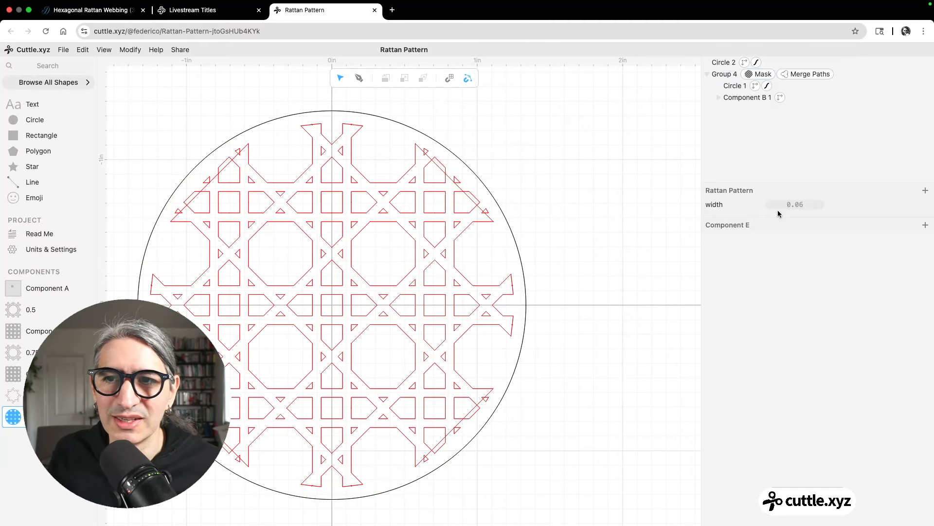
{"action": "left_click", "coordinate": [808, 74]}
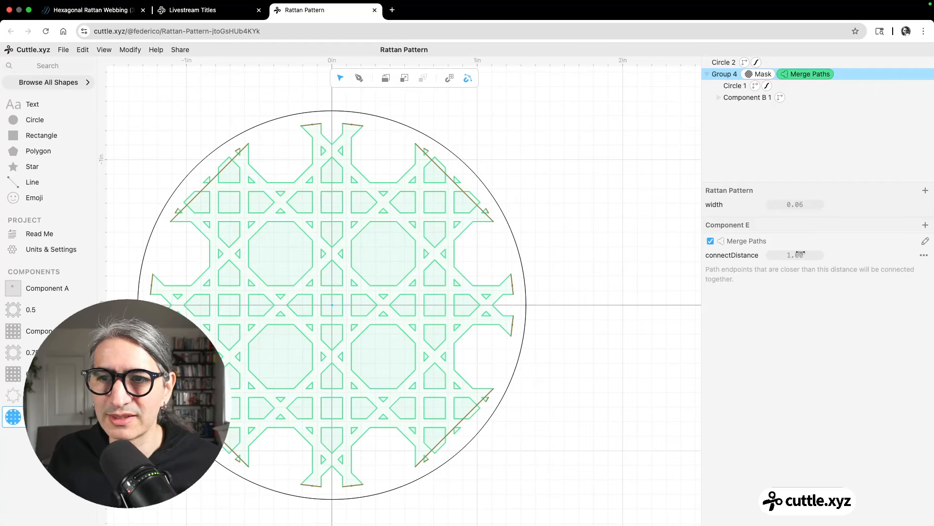
{"action": "left_click_drag", "start_coordinate": [785, 256], "coordinate": [763, 256]}
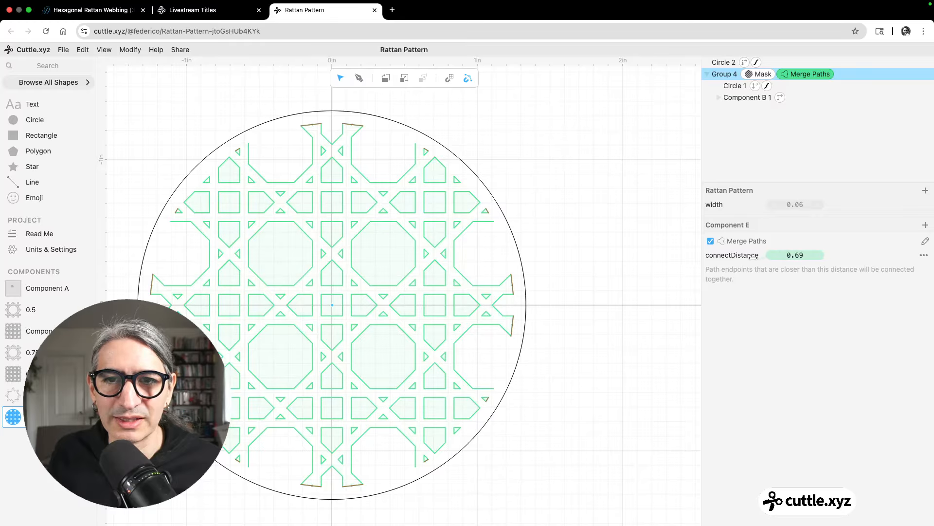
{"action": "left_click_drag", "start_coordinate": [674, 257], "coordinate": [628, 260]}
{"action": "left_click_drag", "start_coordinate": [560, 257], "coordinate": [662, 260]}
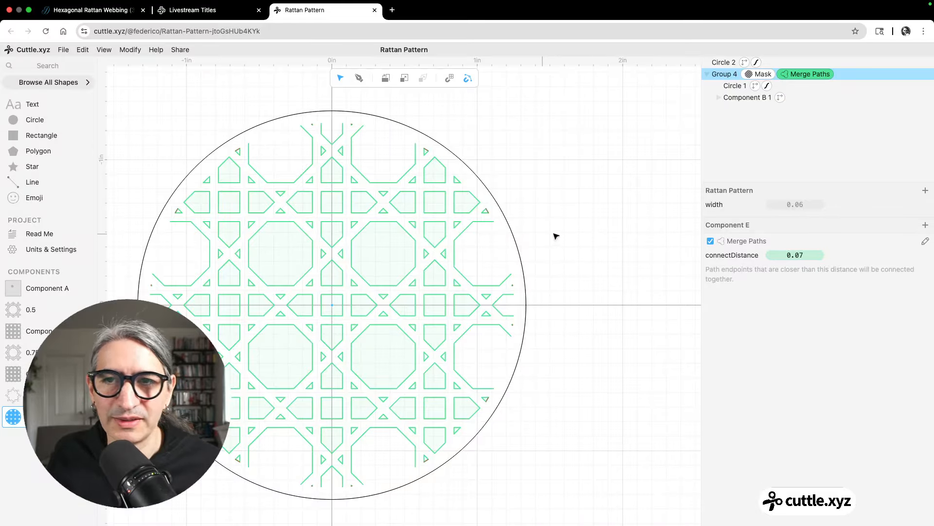
{"action": "left_click", "coordinate": [587, 226]}
- Set the Rattan Pattern width to 0.05
{"action": "scroll", "coordinate": [588, 219], "scroll_direction": "down", "scroll_amount": 3}
{"action": "scroll", "coordinate": [588, 219], "scroll_direction": "up", "scroll_amount": 1}
{"action": "left_click_drag", "start_coordinate": [583, 209], "coordinate": [644, 185]}
{"action": "scroll", "coordinate": [640, 188], "scroll_direction": "up", "scroll_amount": 2}
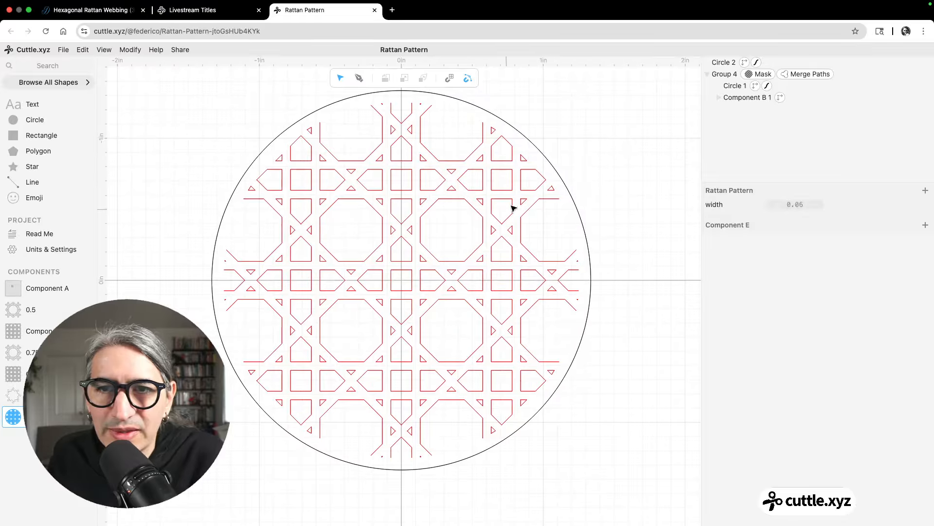
{"action": "left_click", "coordinate": [707, 74]}
{"action": "left_click", "coordinate": [781, 67]}
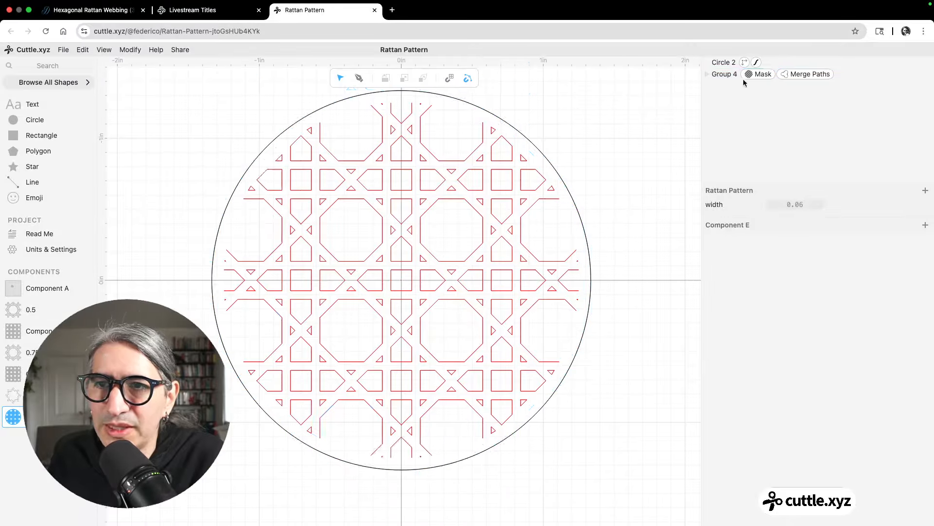
{"action": "left_click_drag", "start_coordinate": [794, 205], "coordinate": [794, 205]}
- Try larger Merge Paths connectDistance values on the masked group, ending at 0.19
{"action": "left_click", "coordinate": [810, 74]}
{"action": "left_click_drag", "start_coordinate": [800, 254], "coordinate": [922, 255]}
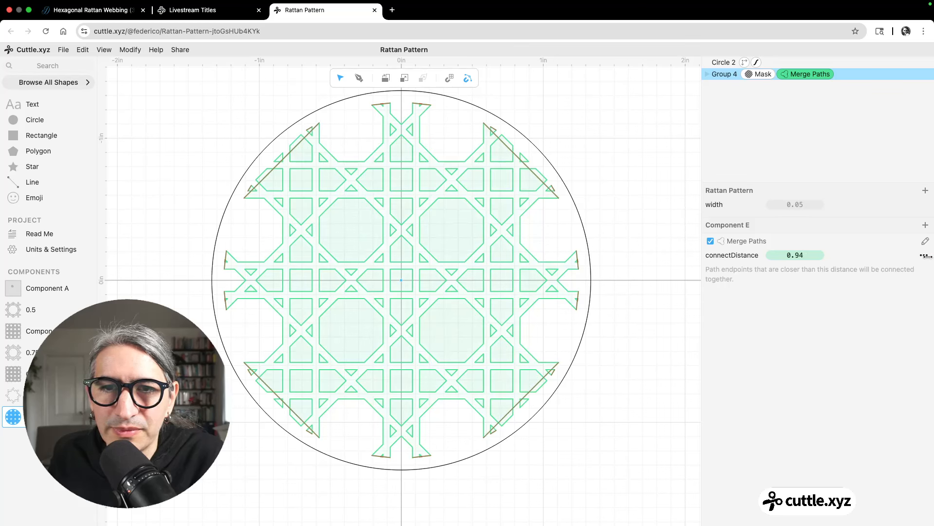
{"action": "left_click_drag", "start_coordinate": [779, 254], "coordinate": [678, 257]}
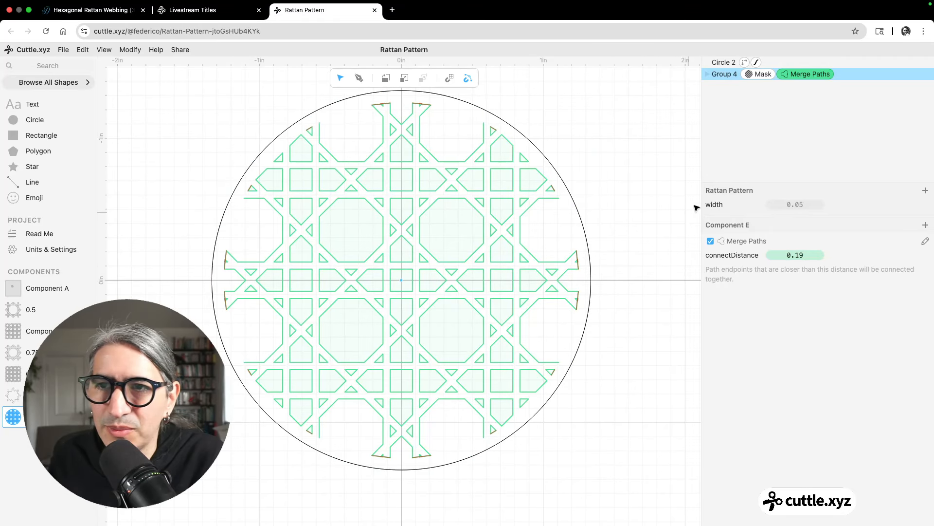
- Enlarge the mask circle inside the group by setting its scale to 2.57
{"action": "left_click", "coordinate": [751, 76]}
{"action": "left_click", "coordinate": [708, 77]}
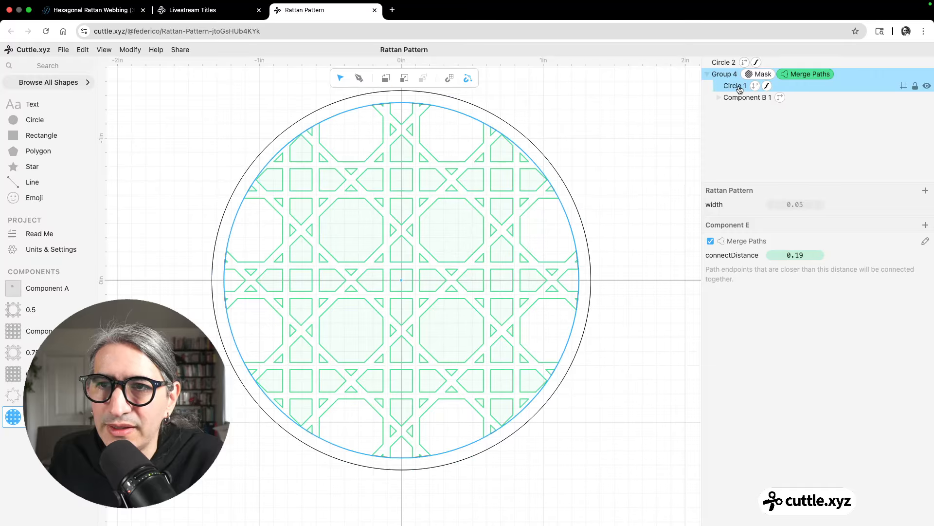
{"action": "left_click", "coordinate": [735, 86]}
{"action": "left_click_drag", "start_coordinate": [795, 306], "coordinate": [806, 305]}
{"action": "left_click", "coordinate": [649, 250]}
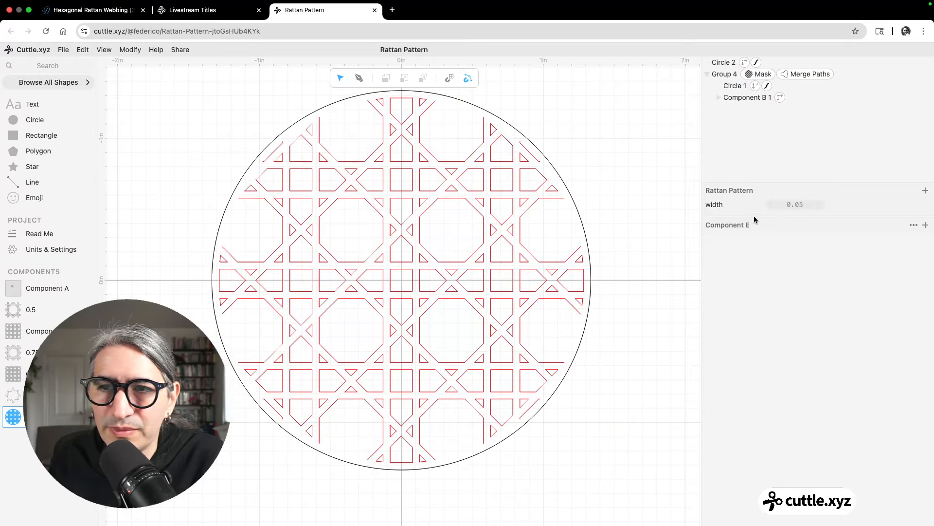
- Increase the Merge Paths connectDistance so the cut-off octagons near the border close into complete shapes
{"action": "left_click", "coordinate": [723, 62]}
{"action": "left_click", "coordinate": [810, 74]}
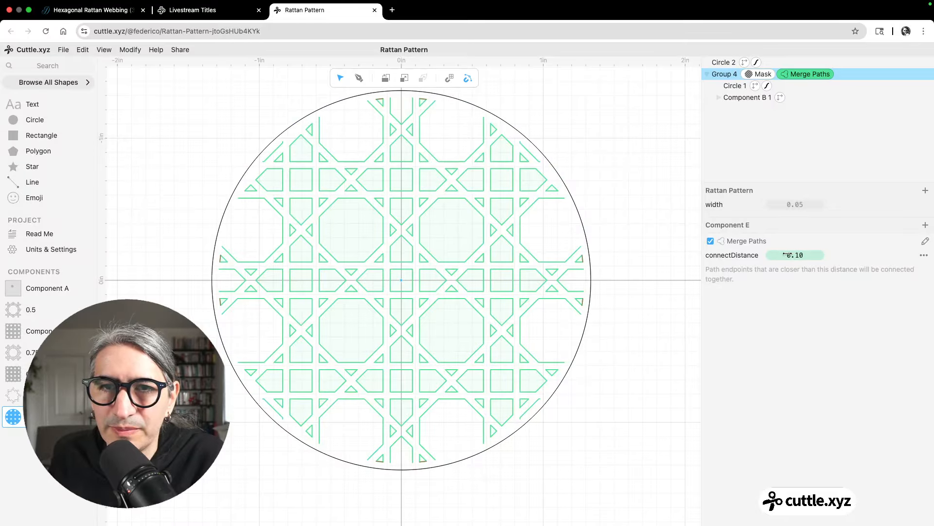
{"action": "left_click_drag", "start_coordinate": [792, 254], "coordinate": [845, 254]}
{"action": "left_click", "coordinate": [632, 257]}
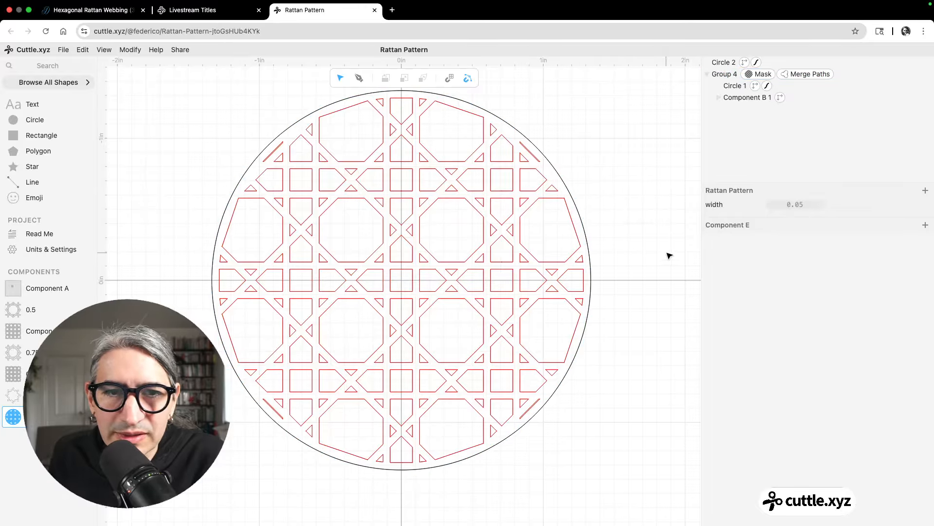
- Reduce the mask circle's scale to 2.559
{"action": "scroll", "coordinate": [633, 167], "scroll_direction": "up", "scroll_amount": 3}
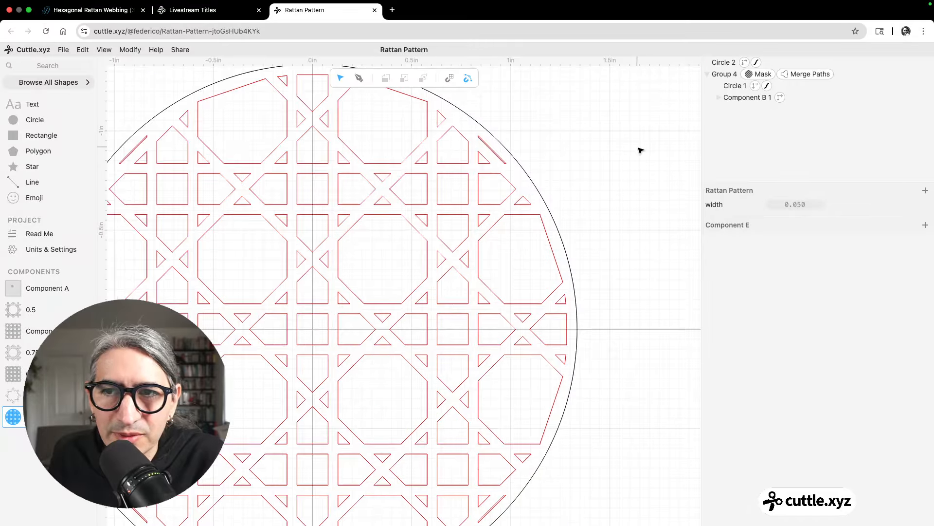
{"action": "left_click", "coordinate": [798, 91]}
{"action": "left_click", "coordinate": [721, 87]}
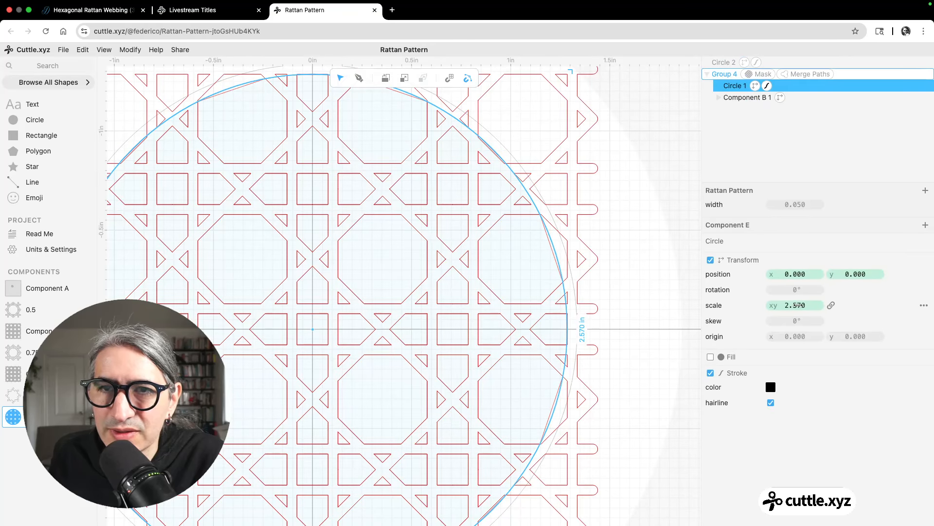
{"action": "left_click_drag", "start_coordinate": [792, 305], "coordinate": [782, 307]}
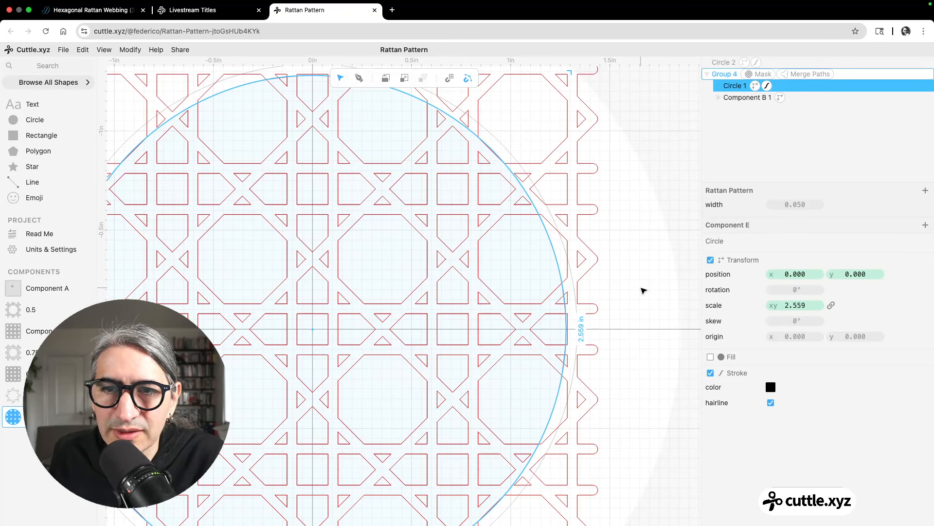
{"action": "key", "text": "Escape"}
- Increase the scale of the mask circle inside the group in small increments, ending at 2.67
{"action": "scroll", "coordinate": [647, 269], "scroll_direction": "down", "scroll_amount": 3}
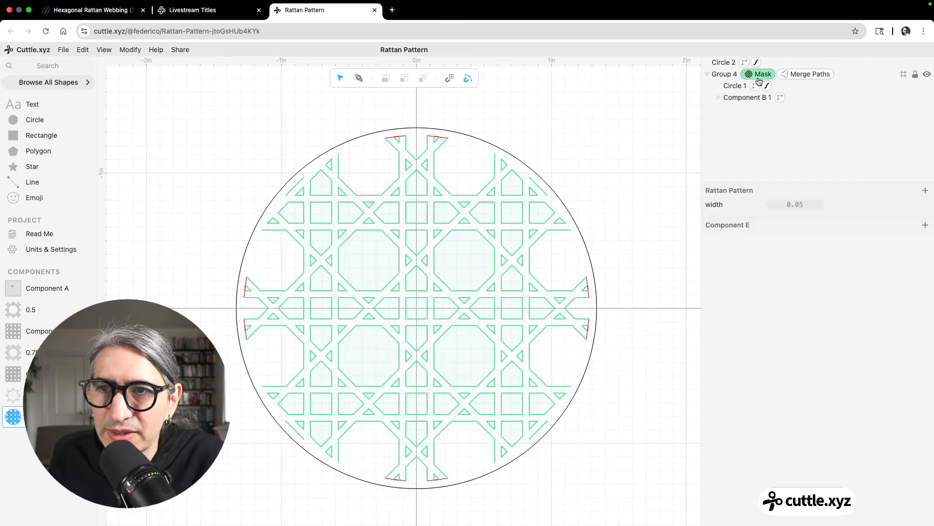
{"action": "left_click", "coordinate": [774, 87]}
{"action": "left_click_drag", "start_coordinate": [798, 305], "coordinate": [660, 272]}
{"action": "left_click", "coordinate": [660, 272]}
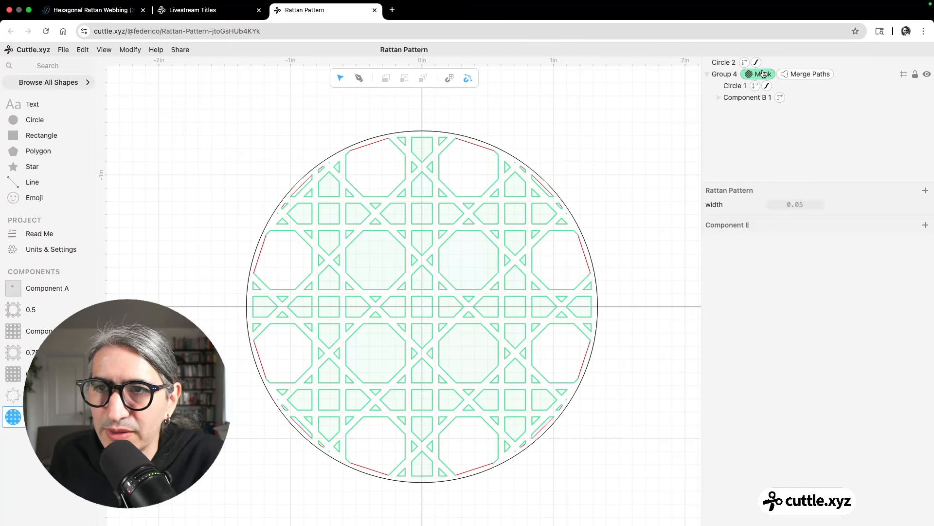
{"action": "left_click", "coordinate": [734, 85]}
{"action": "left_click_drag", "start_coordinate": [795, 305], "coordinate": [804, 305]}
{"action": "left_click", "coordinate": [645, 285]}
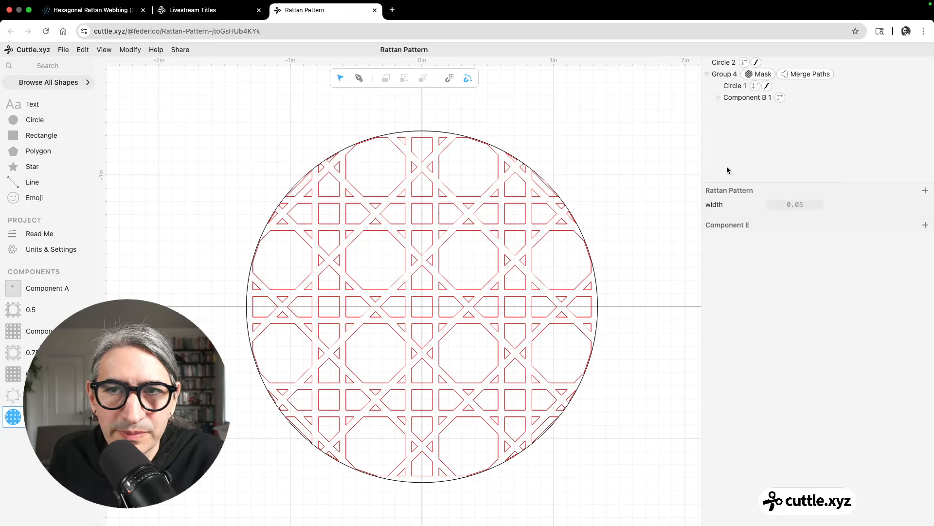
{"action": "left_click", "coordinate": [733, 90]}
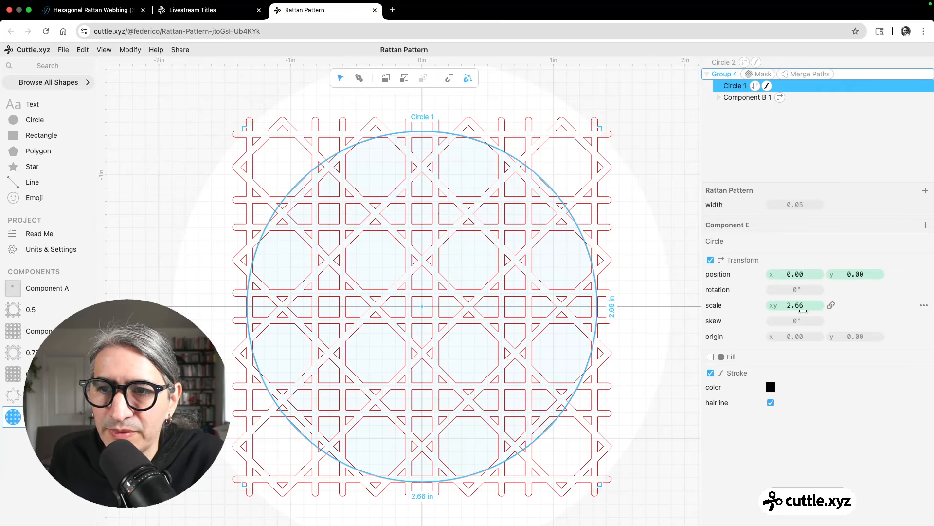
{"action": "left_click_drag", "start_coordinate": [798, 305], "coordinate": [798, 306]}
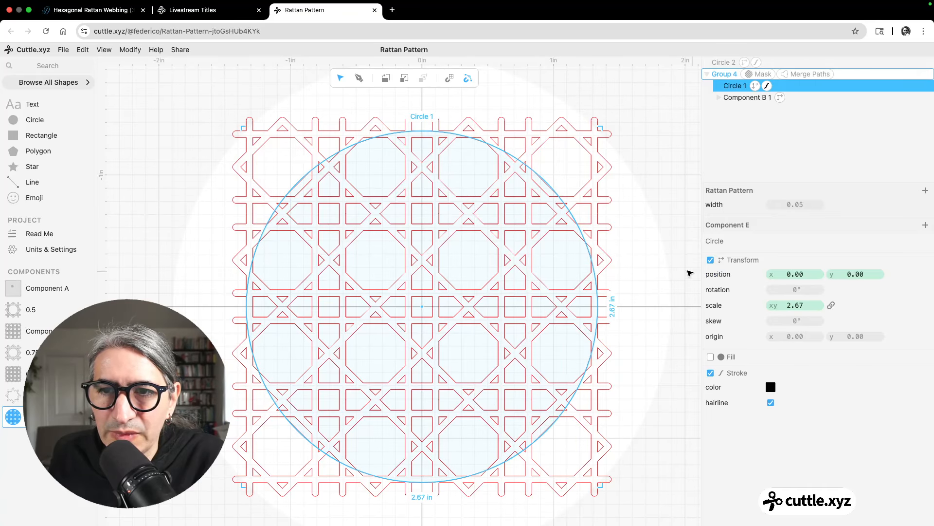
{"action": "left_click", "coordinate": [653, 268]}
- Enlarge the outer border circle to a scale of 2.92 for a wider rim around the webbing
{"action": "left_click", "coordinate": [725, 62]}
{"action": "left_click_drag", "start_coordinate": [797, 305], "coordinate": [832, 306]}
{"action": "left_click", "coordinate": [661, 374]}
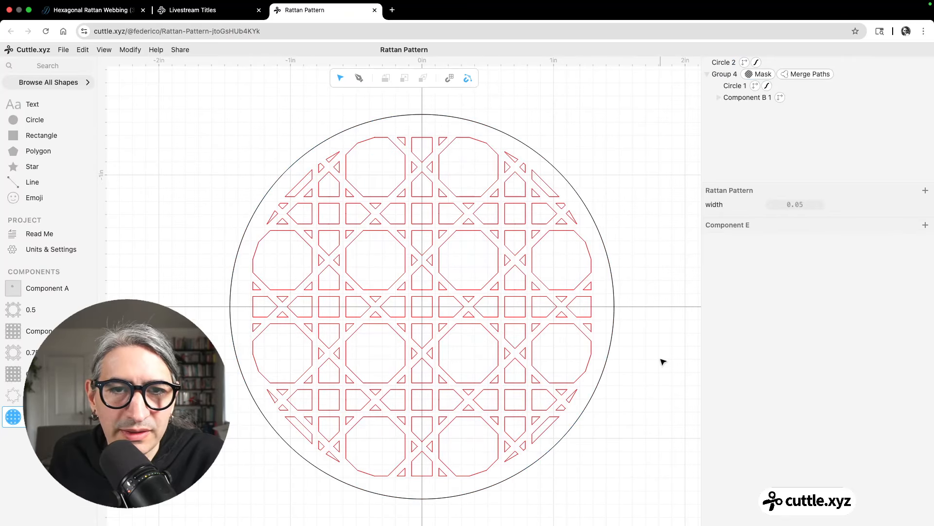
{"action": "scroll", "coordinate": [663, 361], "scroll_direction": "down", "scroll_amount": 3}
{"action": "scroll", "coordinate": [636, 349], "scroll_direction": "up", "scroll_amount": 5}
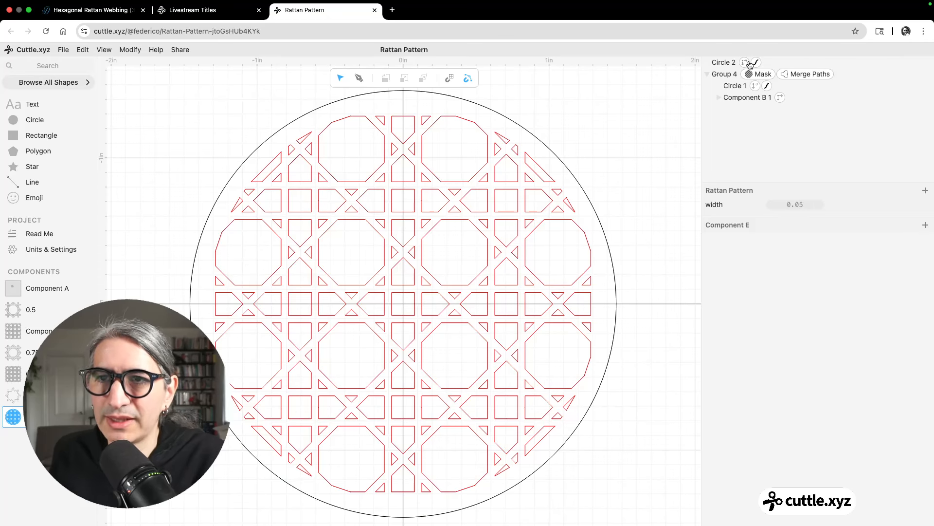
- Apply the Add Hole modifier to the outer border circle together with the masked webbing group
{"action": "left_click", "coordinate": [724, 74]}
{"action": "left_click", "coordinate": [726, 62], "text": "shift"}
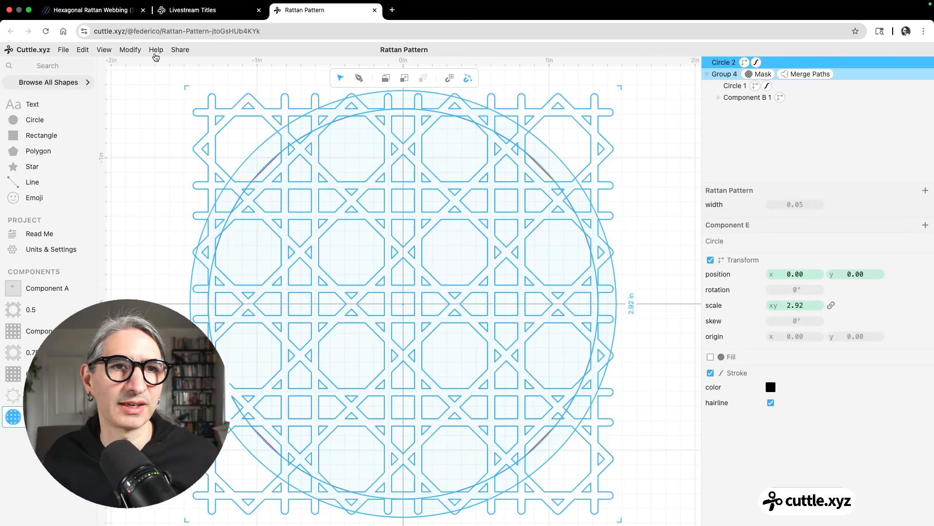
{"action": "left_click", "coordinate": [131, 51]}
{"action": "mouse_move", "coordinate": [195, 384]}
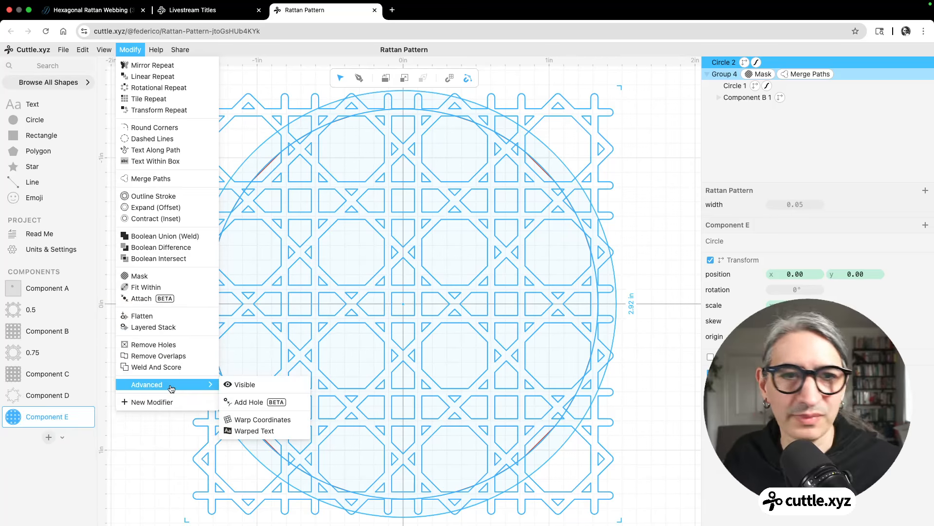
{"action": "left_click", "coordinate": [235, 402]}
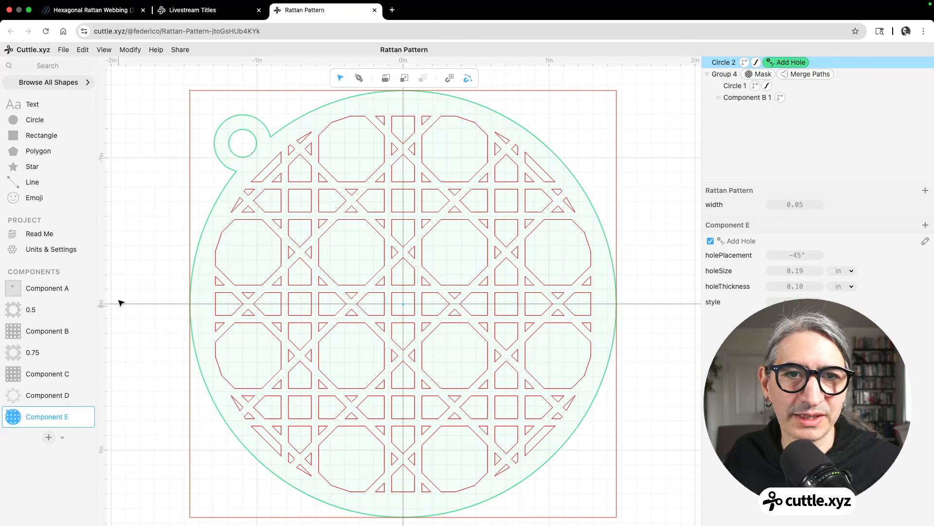
- Set the Add Hole modifier's holePlacement to 0 to put the hanging tab at the top of the ornament
{"action": "left_click", "coordinate": [794, 254]}
{"action": "type", "text": "0"}
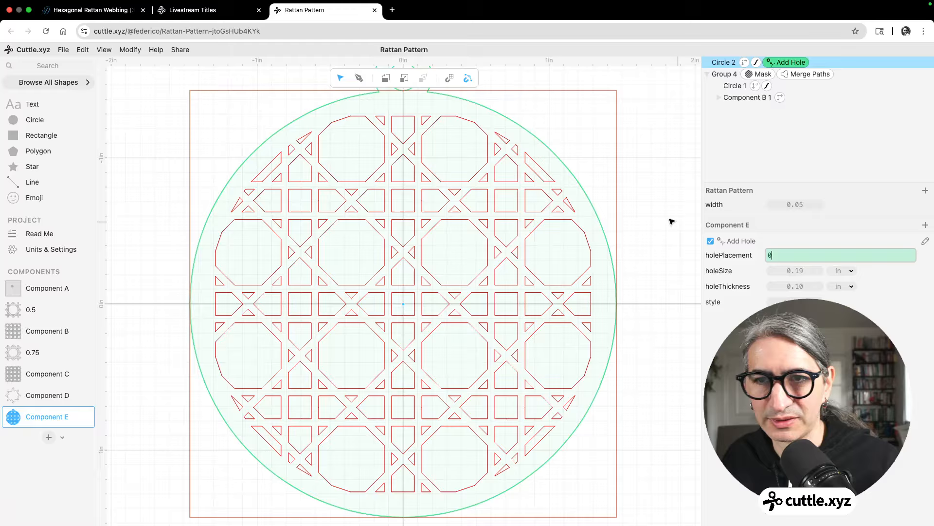
{"action": "left_click", "coordinate": [604, 212]}
{"action": "scroll", "coordinate": [631, 213], "scroll_direction": "down", "scroll_amount": 3}
{"action": "scroll", "coordinate": [633, 212], "scroll_direction": "down", "scroll_amount": 1}
{"action": "left_click_drag", "start_coordinate": [660, 182], "coordinate": [642, 196]}
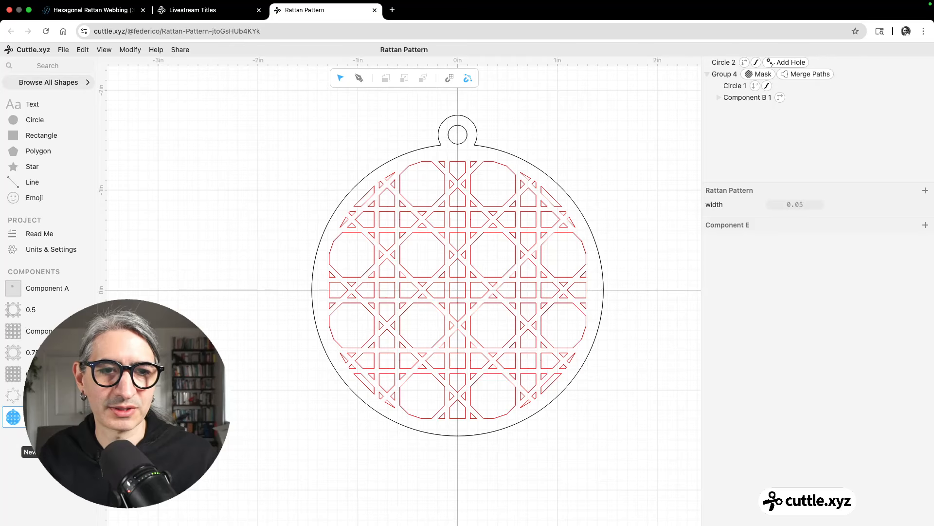
- Create a new component and place the woven Component C pattern in it, centred on the canvas origin
{"action": "left_click", "coordinate": [13, 438]}
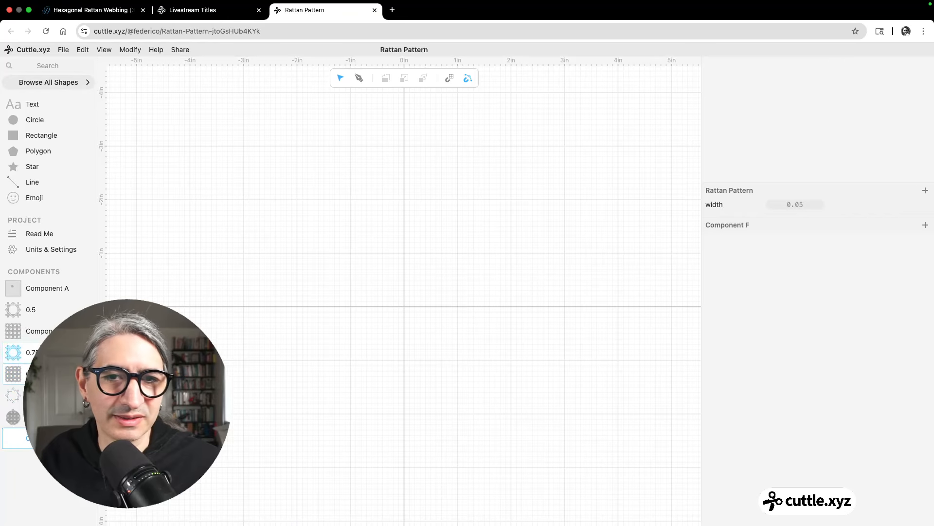
{"action": "left_click_drag", "start_coordinate": [14, 373], "coordinate": [338, 195]}
{"action": "left_click", "coordinate": [663, 284]}
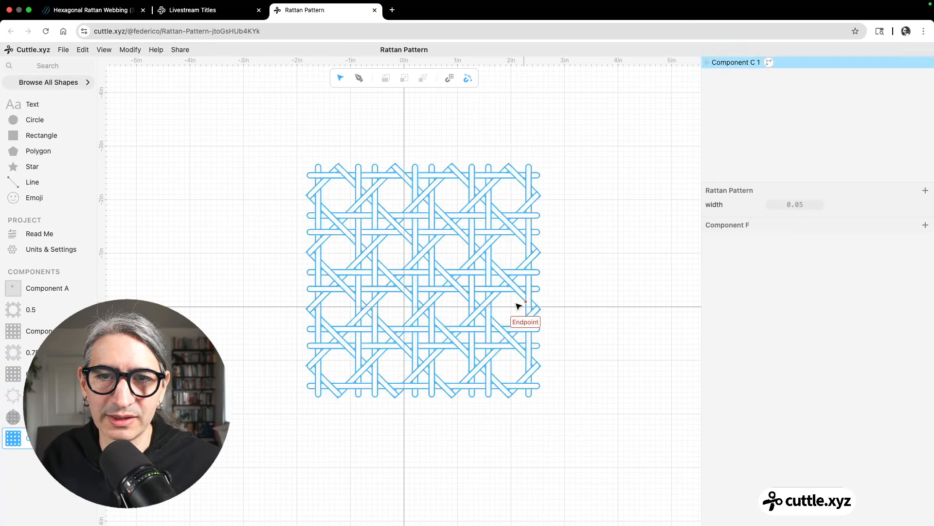
{"action": "scroll", "coordinate": [506, 302], "scroll_direction": "up", "scroll_amount": 3}
{"action": "left_click_drag", "start_coordinate": [384, 265], "coordinate": [364, 310]}
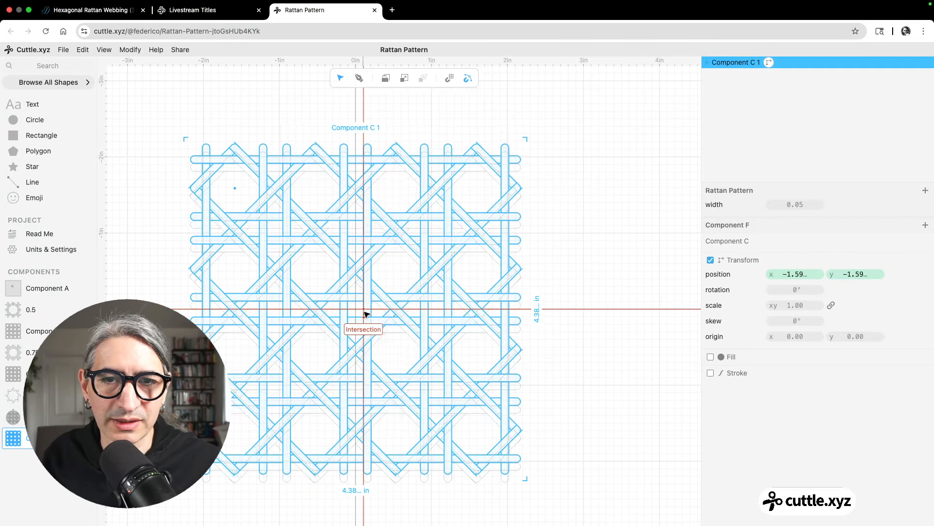
{"action": "left_click", "coordinate": [559, 322]}
{"action": "scroll", "coordinate": [603, 286], "scroll_direction": "down", "scroll_amount": 5}
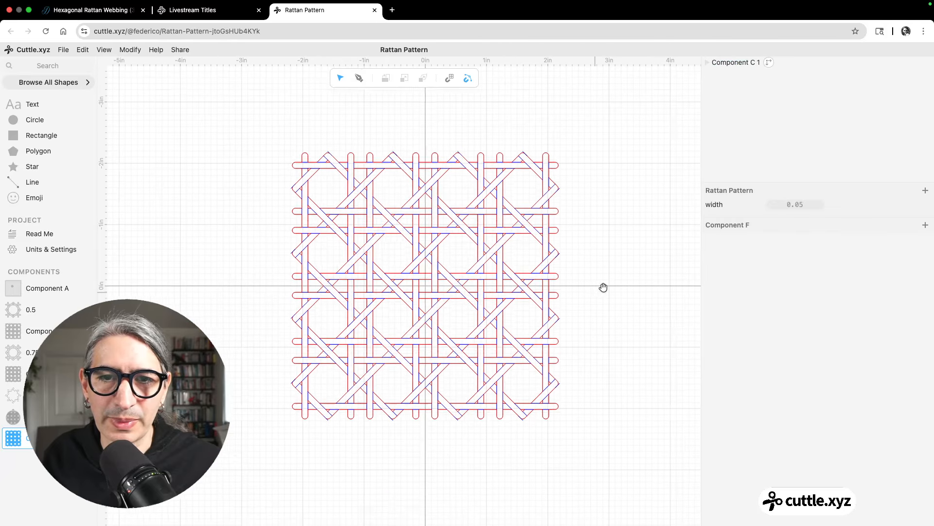
- Add a circle at the canvas origin over the woven pattern and set its scale to 3
{"action": "left_click_drag", "start_coordinate": [22, 120], "coordinate": [451, 291]}
{"action": "left_click", "coordinate": [792, 304]}
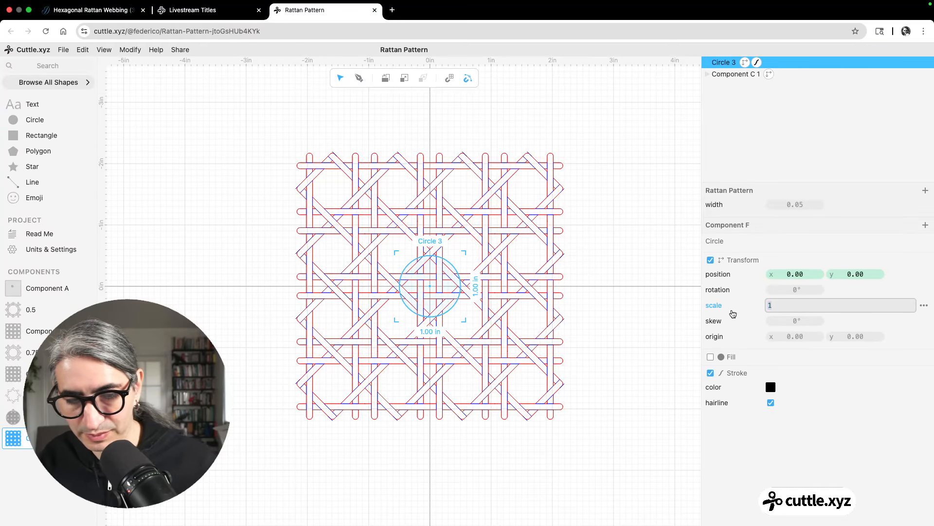
{"action": "type", "text": "3"}
{"action": "key", "text": "Return"}
{"action": "left_click", "coordinate": [648, 296]}
- Select the circle and the woven pattern and apply a Mask to clip the weave to the circle
{"action": "left_click_drag", "start_coordinate": [178, 125], "coordinate": [614, 459]}
{"action": "left_click", "coordinate": [126, 51]}
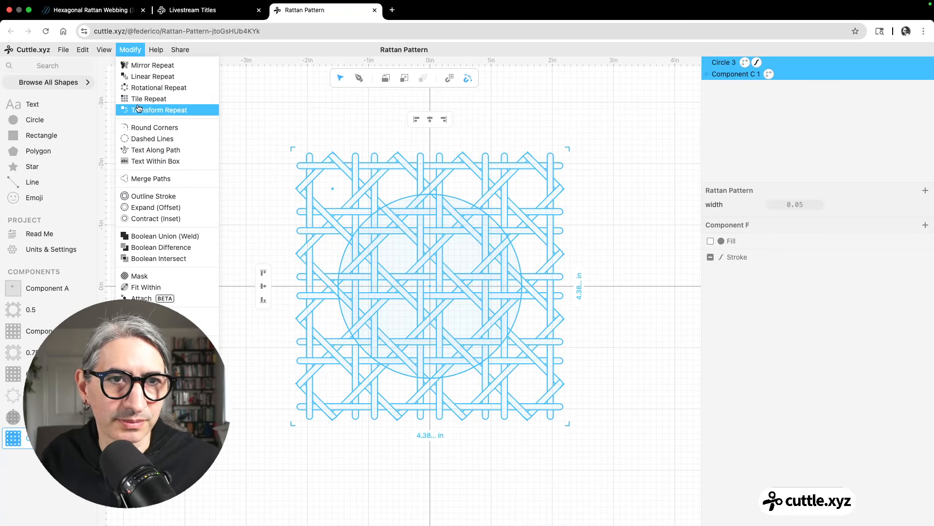
{"action": "left_click", "coordinate": [140, 275]}
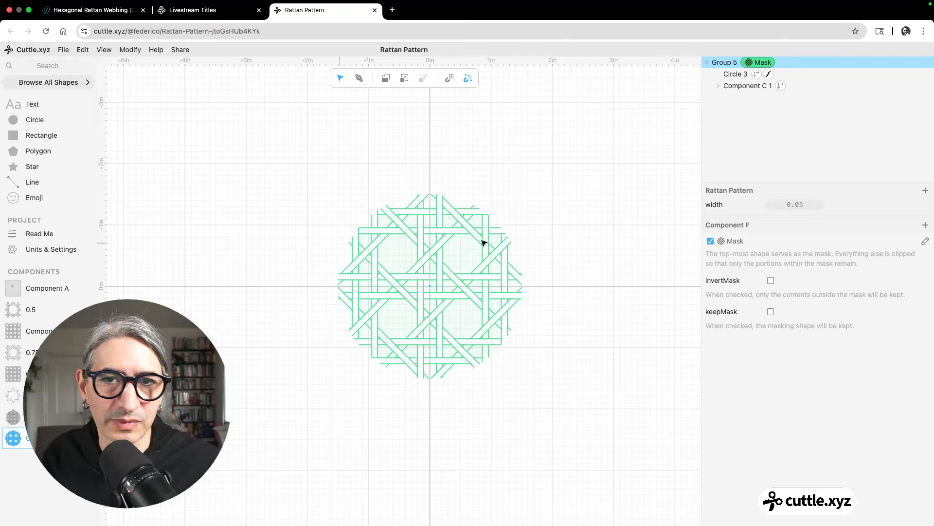
{"action": "left_click", "coordinate": [611, 305]}
{"action": "scroll", "coordinate": [591, 318], "scroll_direction": "up", "scroll_amount": 3}
{"action": "left_click_drag", "start_coordinate": [540, 321], "coordinate": [643, 336]}
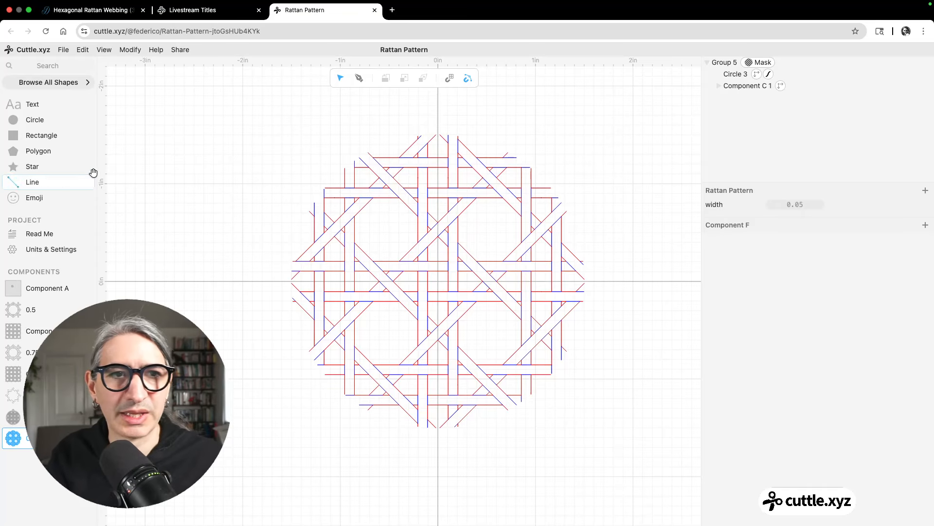
- Add another circle at the canvas origin with scale 3, then enlarge it slightly as an outer border around the masked weave
{"action": "left_click_drag", "start_coordinate": [35, 120], "coordinate": [438, 281]}
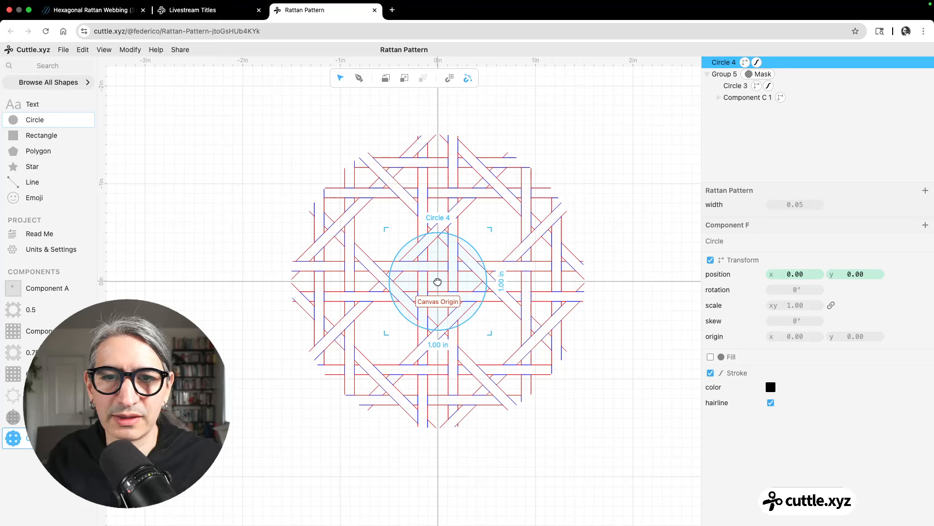
{"action": "left_click", "coordinate": [786, 305]}
{"action": "type", "text": "3"}
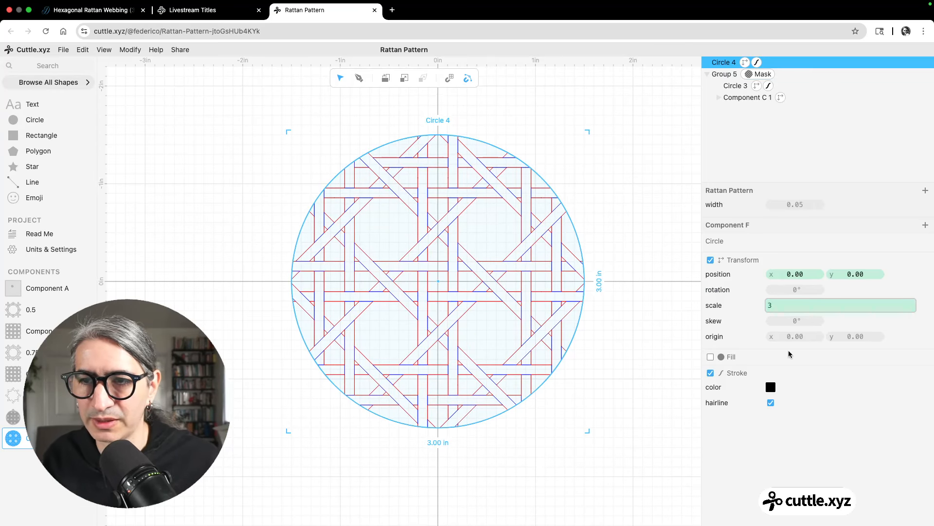
{"action": "left_click", "coordinate": [869, 397]}
{"action": "left_click_drag", "start_coordinate": [796, 304], "coordinate": [809, 304]}
{"action": "left_click", "coordinate": [679, 375]}
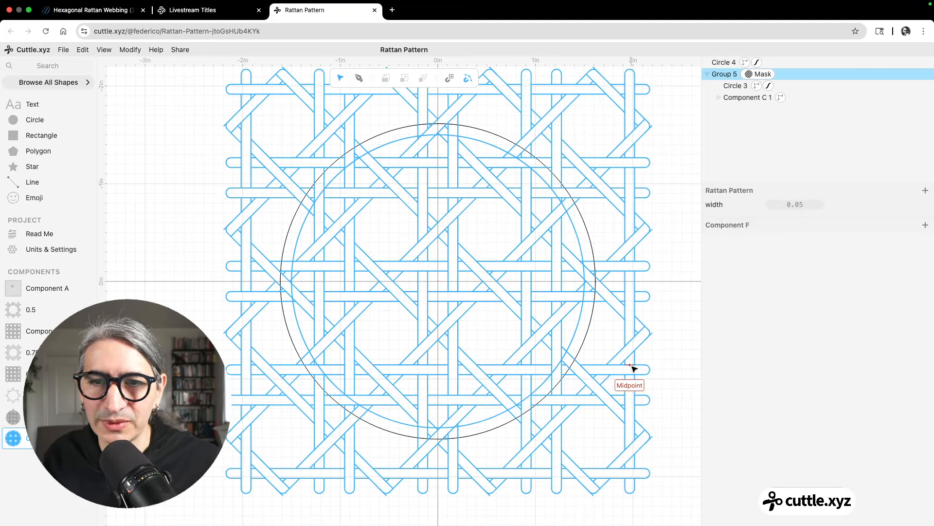
- Try to close the clipped strand ends by applying Merge Paths to the masked weave group
{"action": "scroll", "coordinate": [651, 254], "scroll_direction": "up", "scroll_amount": 2}
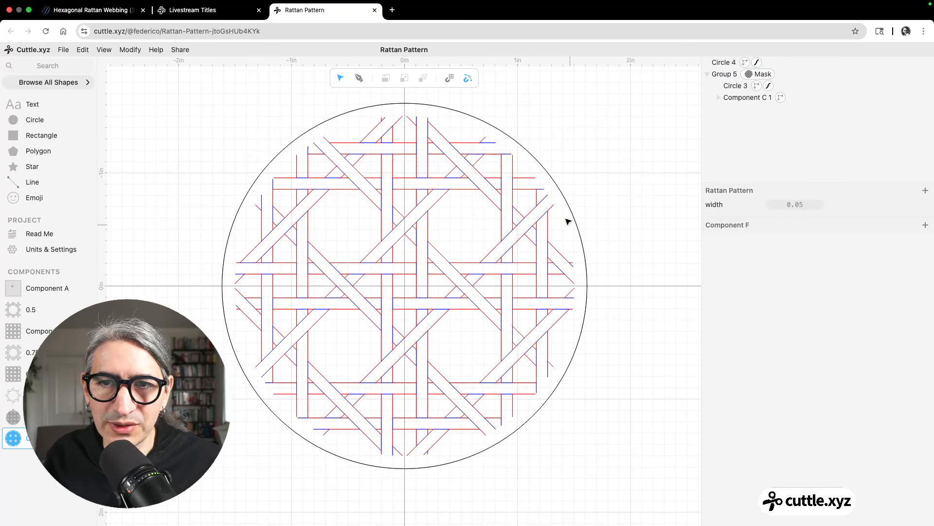
{"action": "scroll", "coordinate": [609, 210], "scroll_direction": "down", "scroll_amount": 3}
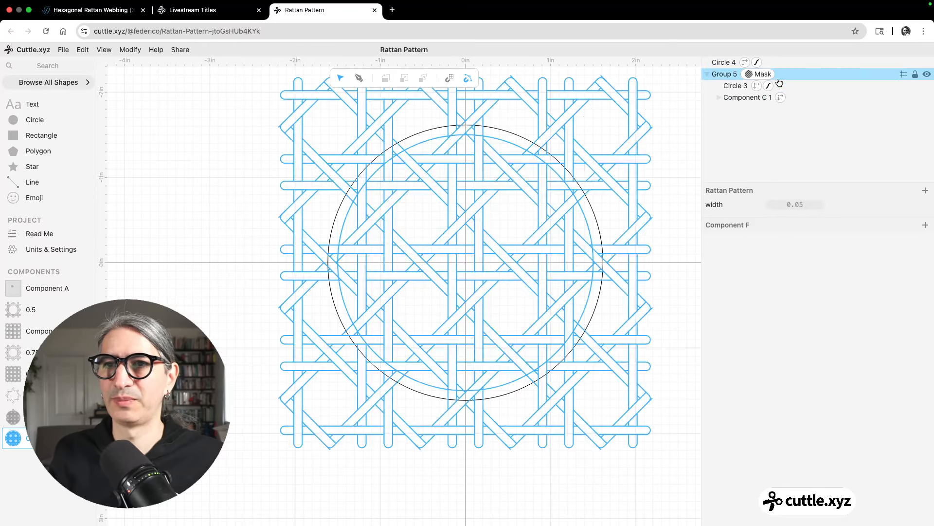
{"action": "left_click", "coordinate": [725, 74]}
{"action": "left_click", "coordinate": [129, 50]}
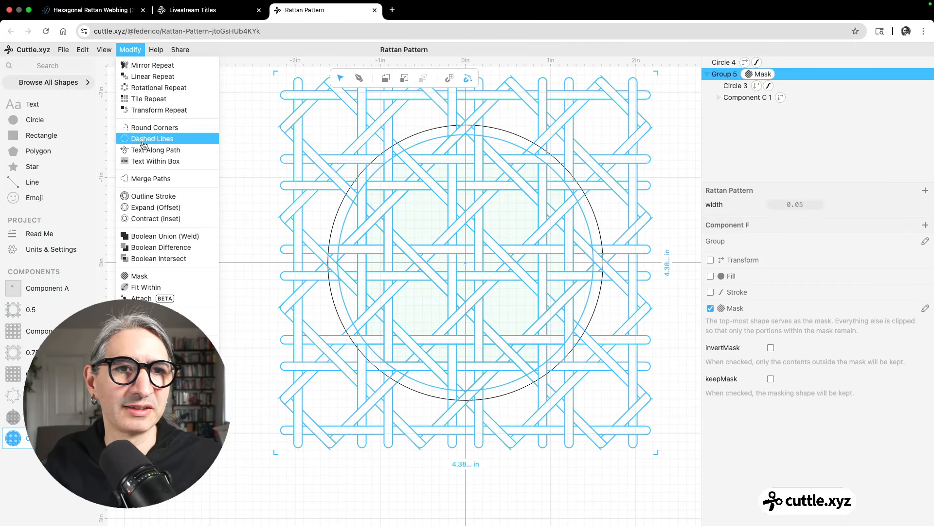
{"action": "left_click", "coordinate": [146, 179]}
{"action": "left_click", "coordinate": [146, 179]}
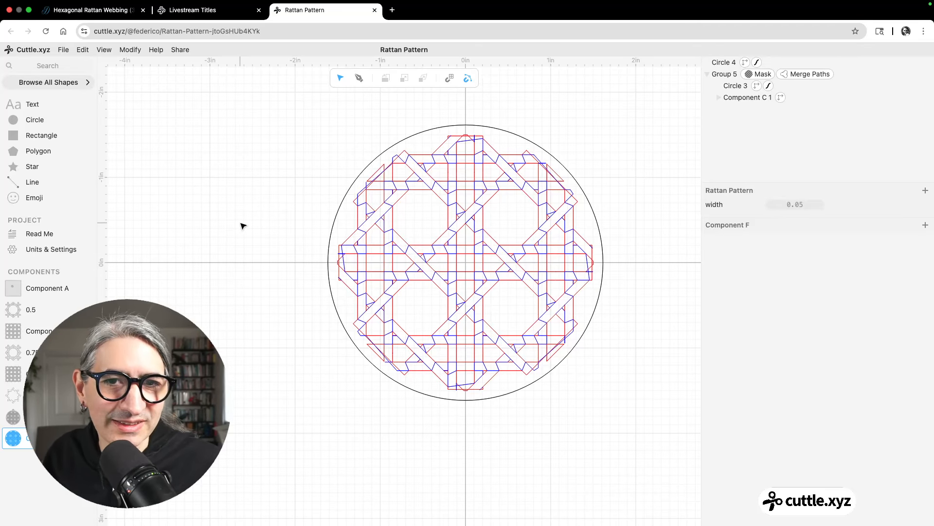
- Try a Merge Paths connectDistance of 0.859 on the masked weave group and inspect the connected strands
{"action": "scroll", "coordinate": [243, 226], "scroll_direction": "up", "scroll_amount": 5}
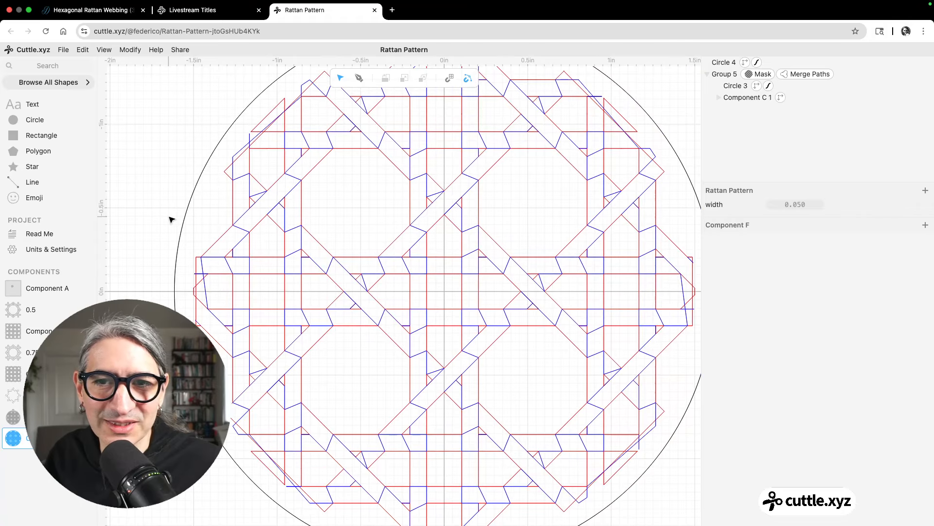
{"action": "left_click", "coordinate": [808, 74]}
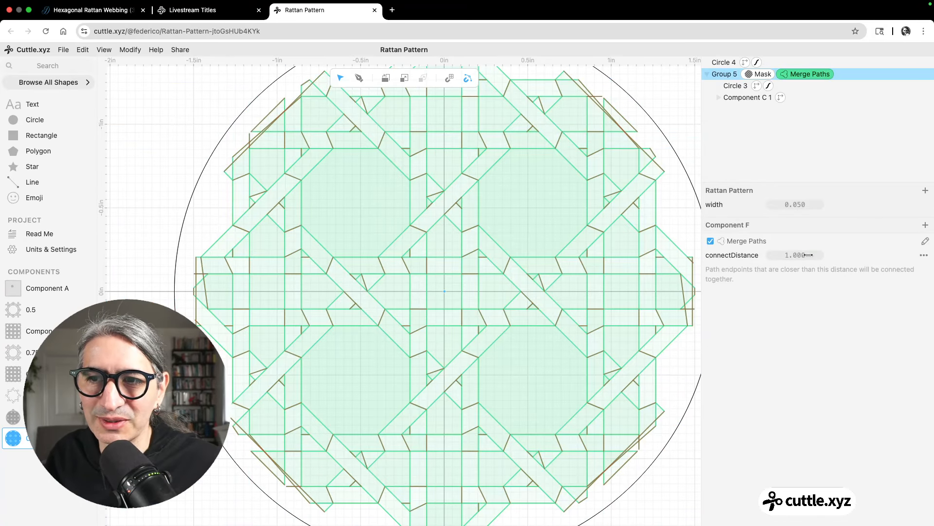
{"action": "scroll", "coordinate": [607, 249], "scroll_direction": "down", "scroll_amount": 10}
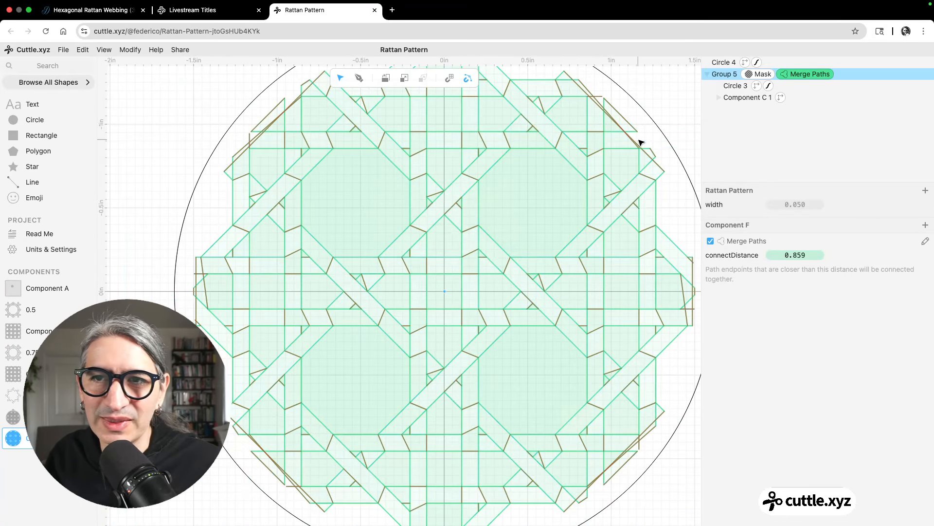
{"action": "left_click", "coordinate": [242, 217]}
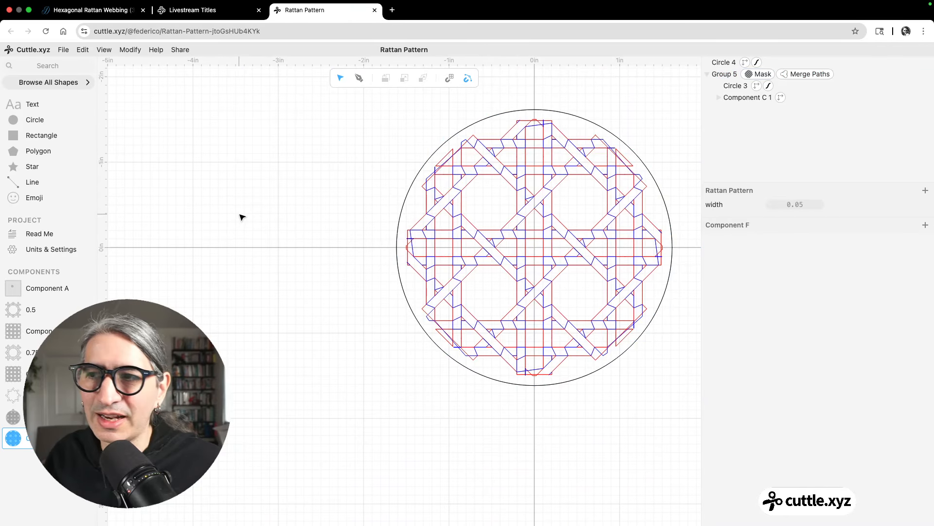
{"action": "left_click", "coordinate": [484, 160]}
{"action": "scroll", "coordinate": [483, 159], "scroll_direction": "down", "scroll_amount": 3}
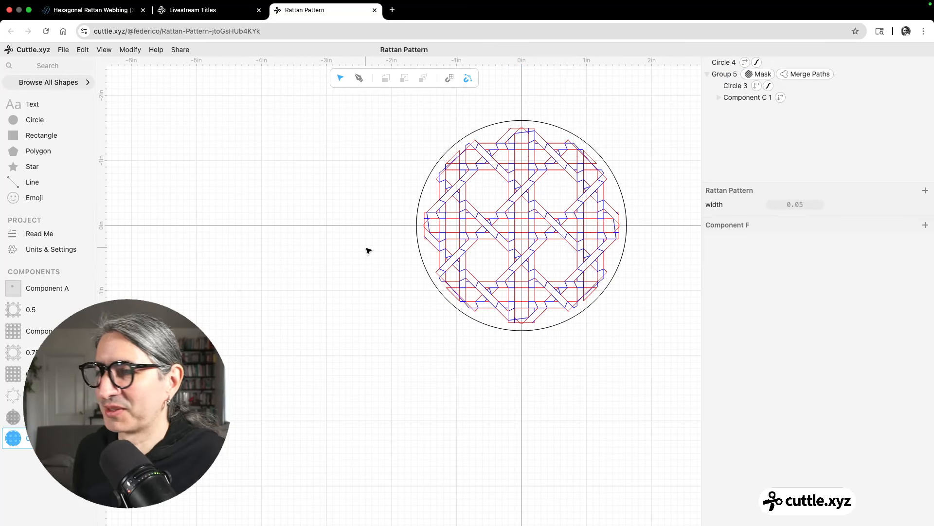
{"action": "scroll", "coordinate": [268, 190], "scroll_direction": "right", "scroll_amount": 5}
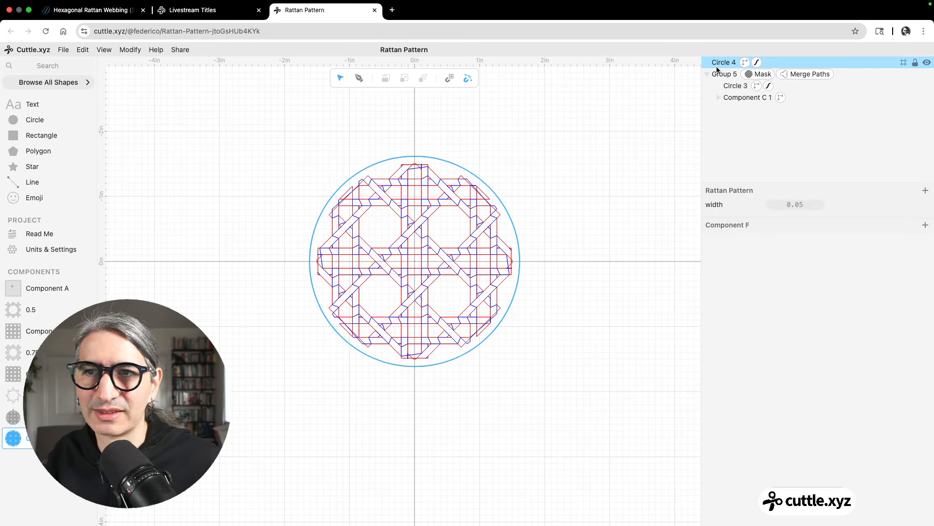
- Undo the Merge Paths modifier, the outer border circle and the mask on the woven pattern
{"action": "key", "text": "super+z"}
{"action": "key", "text": "super+z"}
{"action": "key", "text": "super+z"}
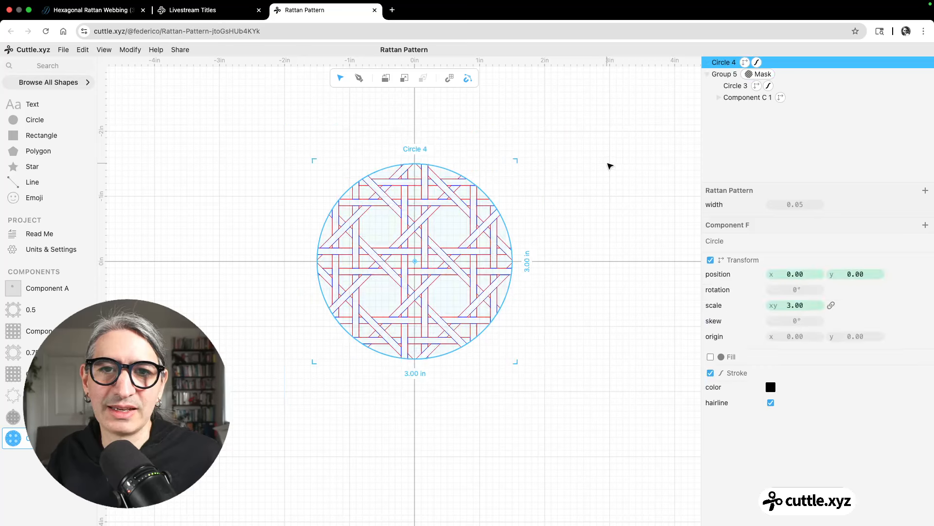
{"action": "key", "text": "super+z"}
{"action": "key", "text": "super+z"}
{"action": "key", "text": "super+z"}
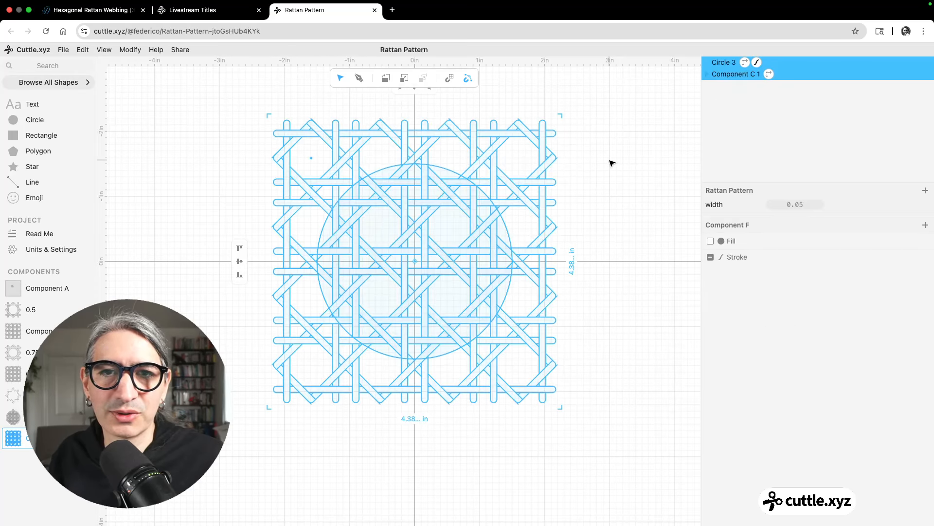
- Undo the mask circle's enlargement and replace the circle with a rectangle centred on the canvas origin
{"action": "key", "text": "super+z"}
{"action": "key", "text": "super+z"}
{"action": "key", "text": "super+z"}
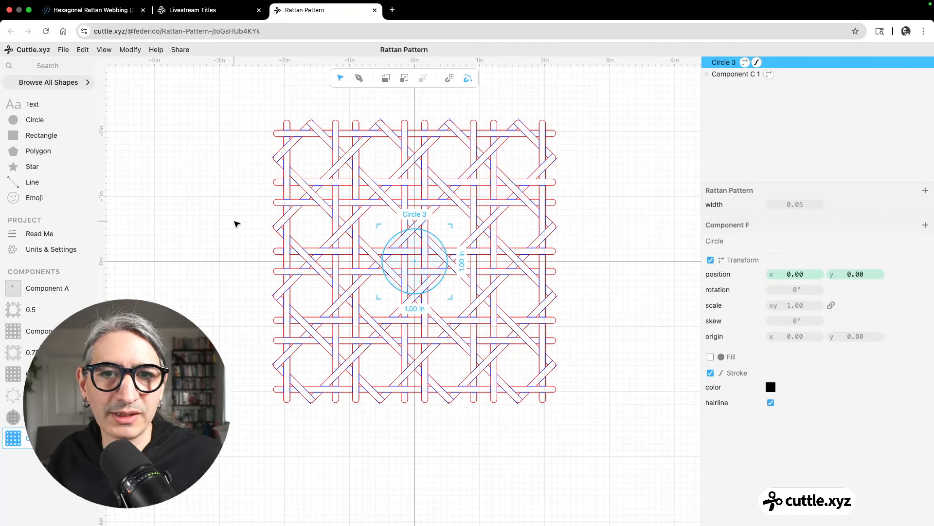
{"action": "left_click", "coordinate": [4, 140]}
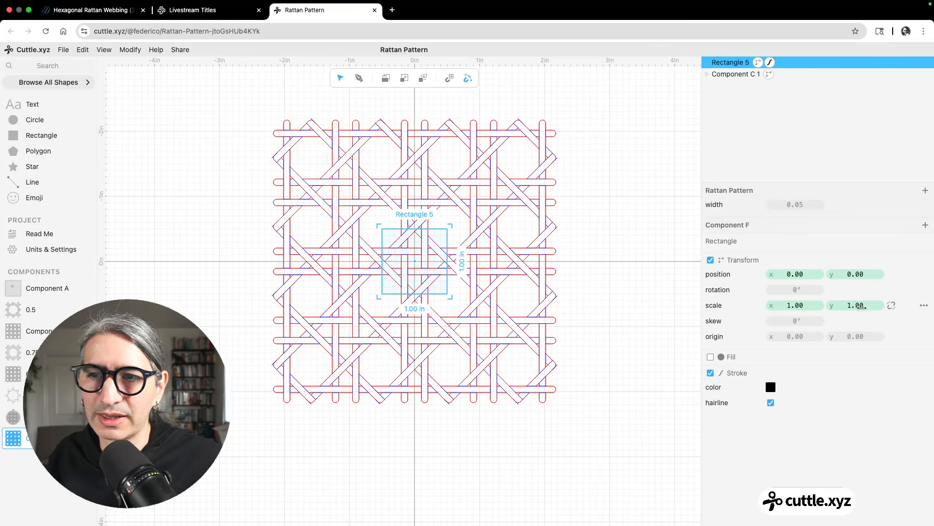
- Link the rectangle's scale axes and enlarge it uniformly to a scale of 3.97 over the woven pattern
{"action": "left_click", "coordinate": [894, 306]}
{"action": "left_click_drag", "start_coordinate": [794, 305], "coordinate": [925, 310]}
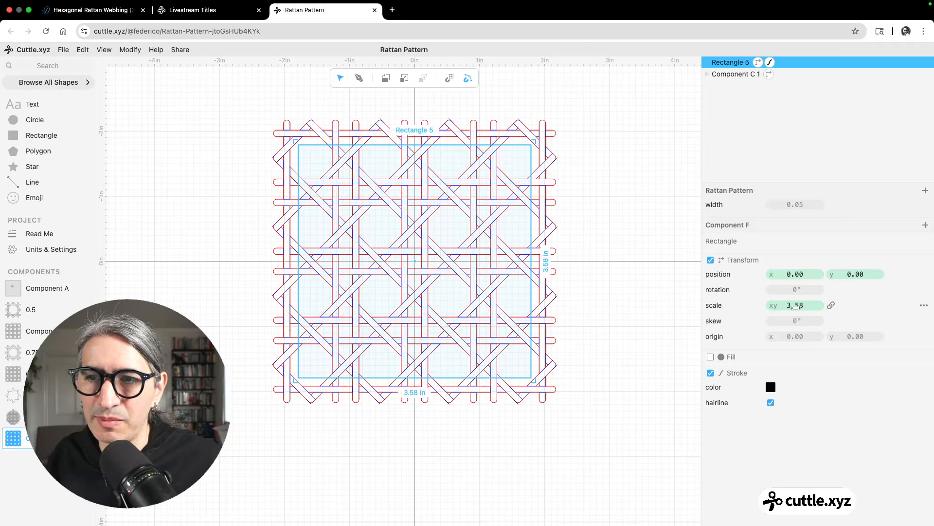
{"action": "left_click_drag", "start_coordinate": [795, 306], "coordinate": [850, 304]}
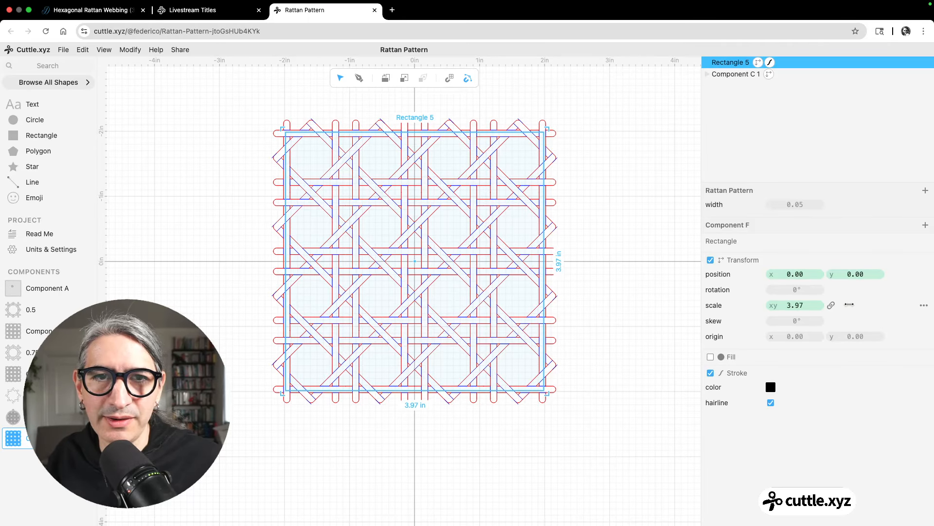
{"action": "scroll", "coordinate": [569, 159], "scroll_direction": "up", "scroll_amount": 5}
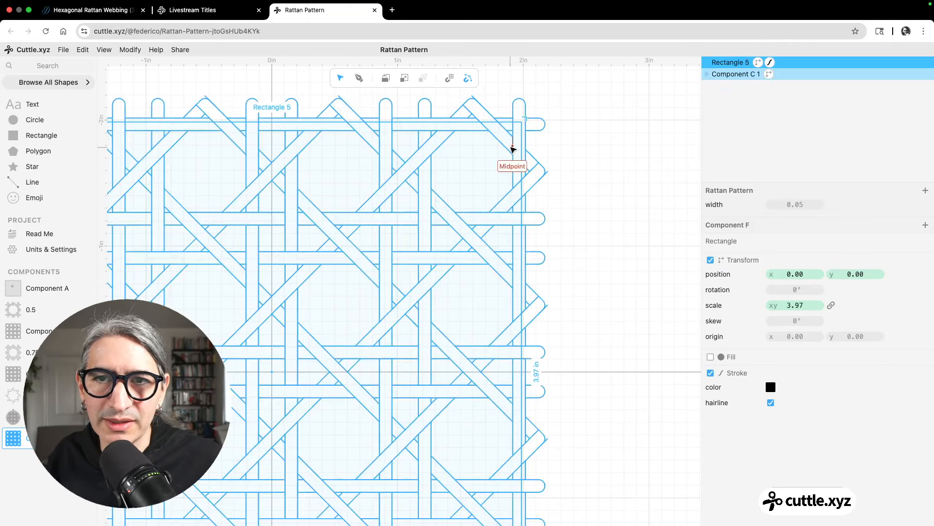
- Mask the woven pattern with the square by selecting both and applying Mask
{"action": "scroll", "coordinate": [584, 142], "scroll_direction": "down", "scroll_amount": 3}
{"action": "scroll", "coordinate": [592, 140], "scroll_direction": "down", "scroll_amount": 1}
{"action": "left_click_drag", "start_coordinate": [185, 101], "coordinate": [291, 197]}
{"action": "left_click", "coordinate": [130, 50]}
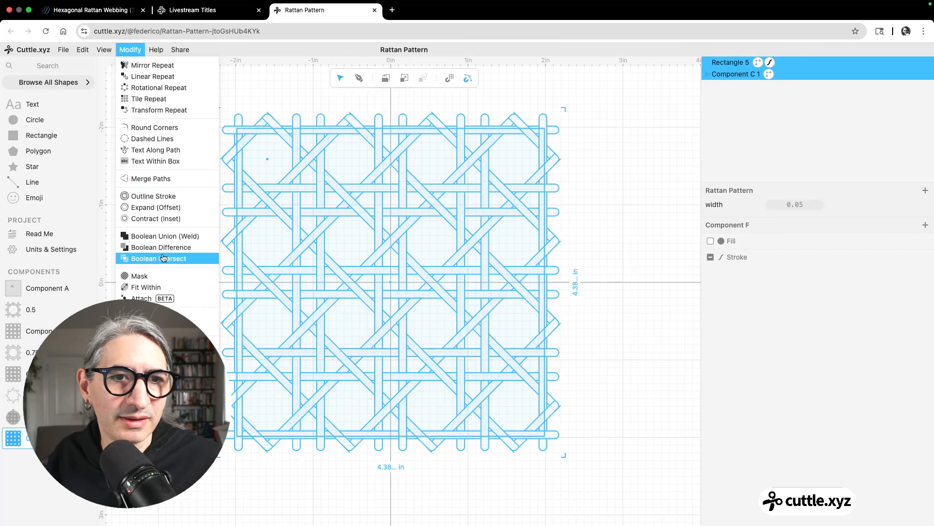
{"action": "left_click", "coordinate": [165, 274]}
{"action": "left_click", "coordinate": [133, 249]}
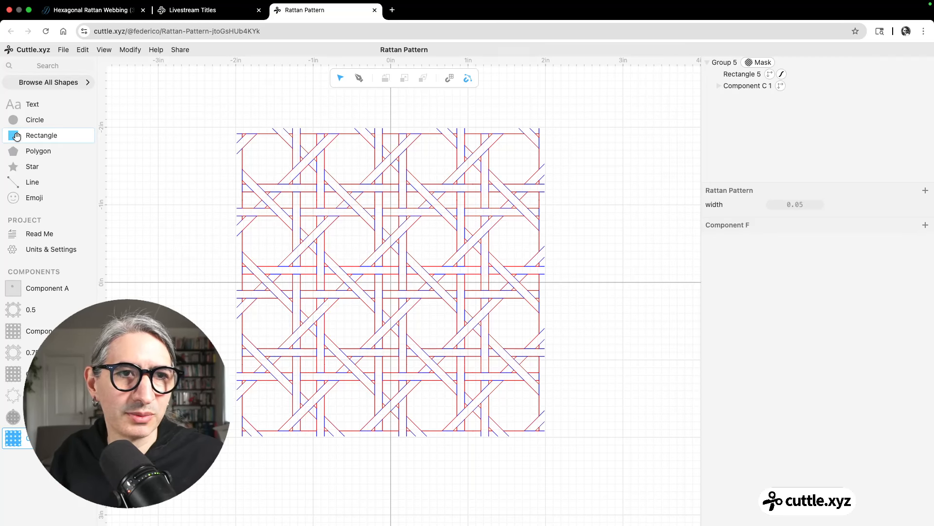
- Add another rectangle at the canvas origin and scale it uniformly to 4.18 as an outer border around the masked weave
{"action": "left_click_drag", "start_coordinate": [17, 137], "coordinate": [393, 282]}
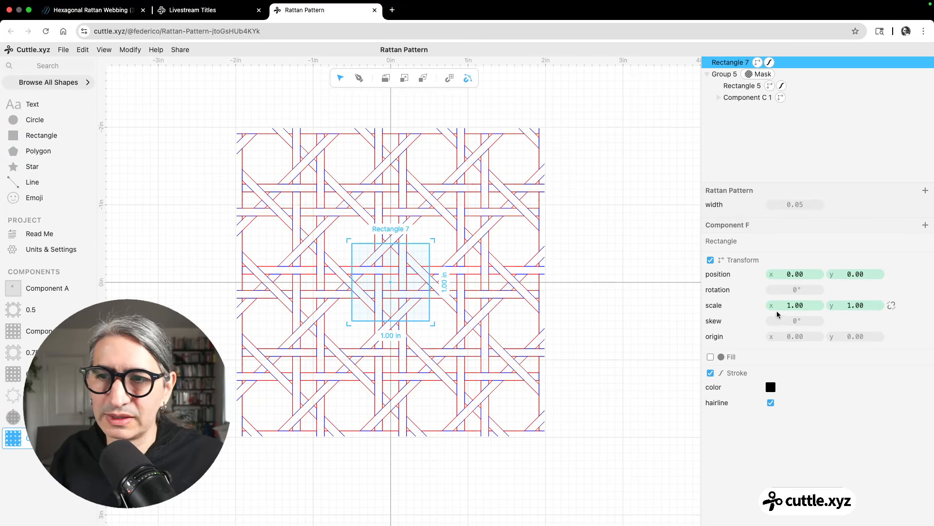
{"action": "left_click", "coordinate": [891, 307]}
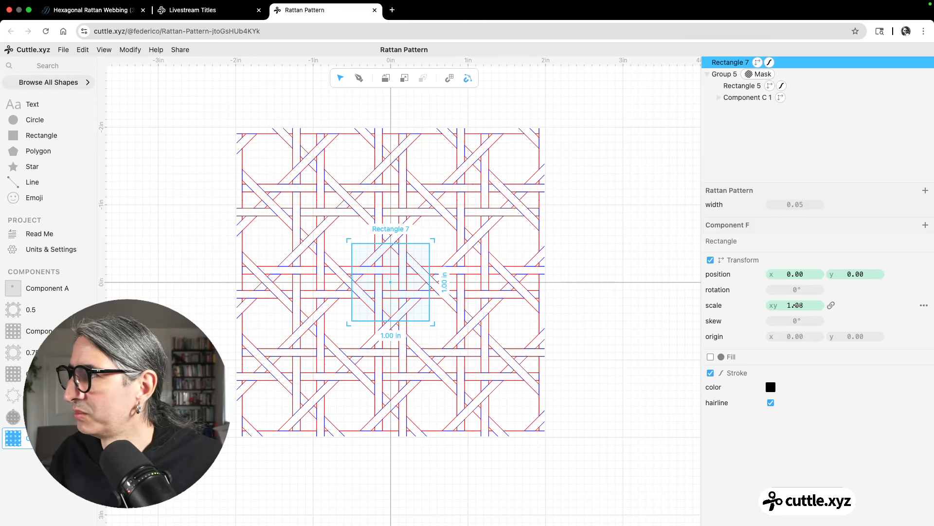
{"action": "left_click_drag", "start_coordinate": [791, 305], "coordinate": [868, 307]}
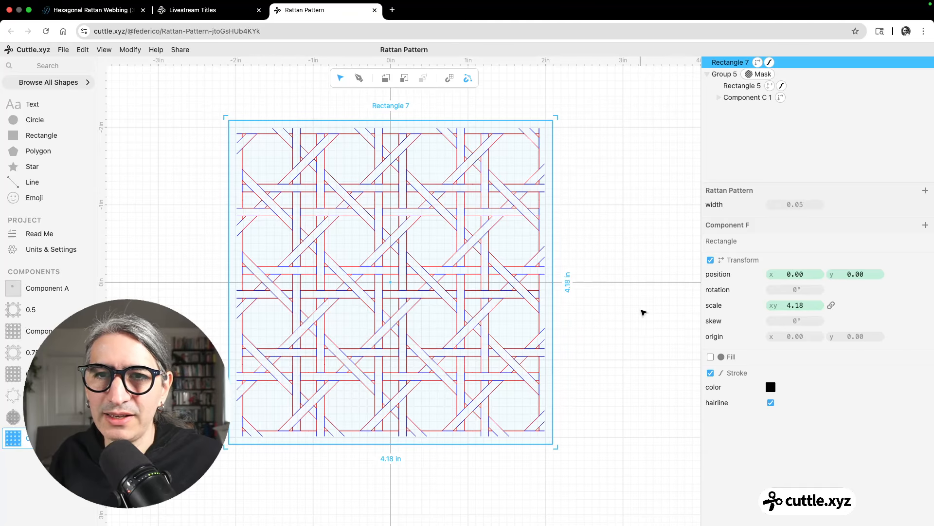
{"action": "left_click", "coordinate": [644, 312]}
{"action": "scroll", "coordinate": [634, 307], "scroll_direction": "down", "scroll_amount": 3}
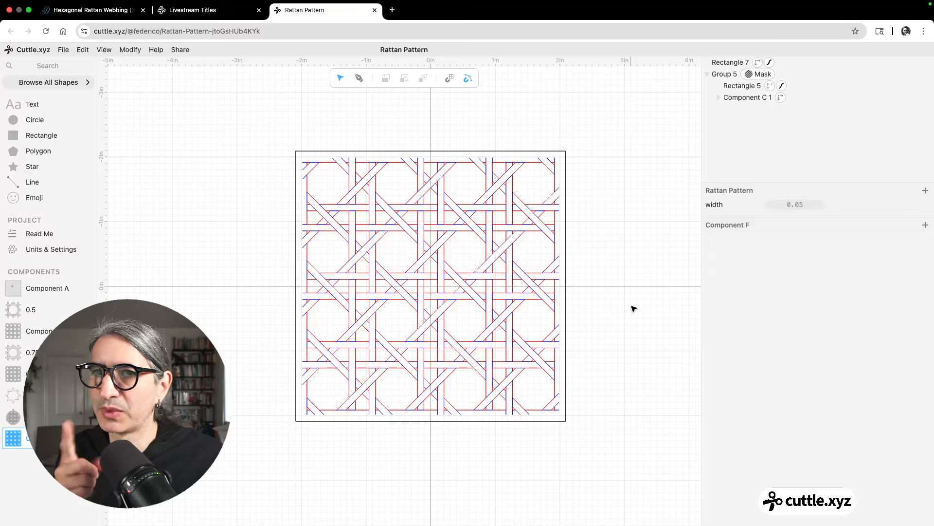
{"action": "scroll", "coordinate": [575, 198], "scroll_direction": "down", "scroll_amount": 3}
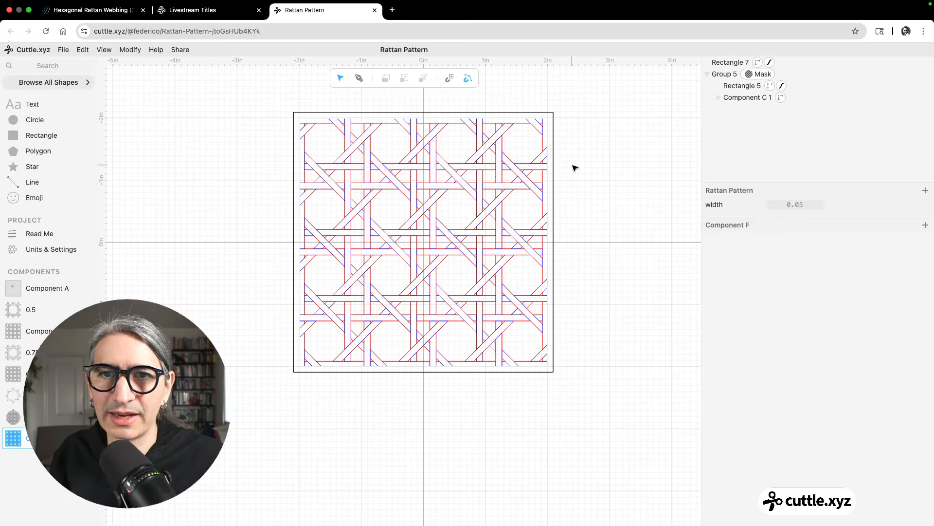
{"action": "scroll", "coordinate": [567, 156], "scroll_direction": "down", "scroll_amount": 3}
{"action": "scroll", "coordinate": [569, 146], "scroll_direction": "right", "scroll_amount": 2}
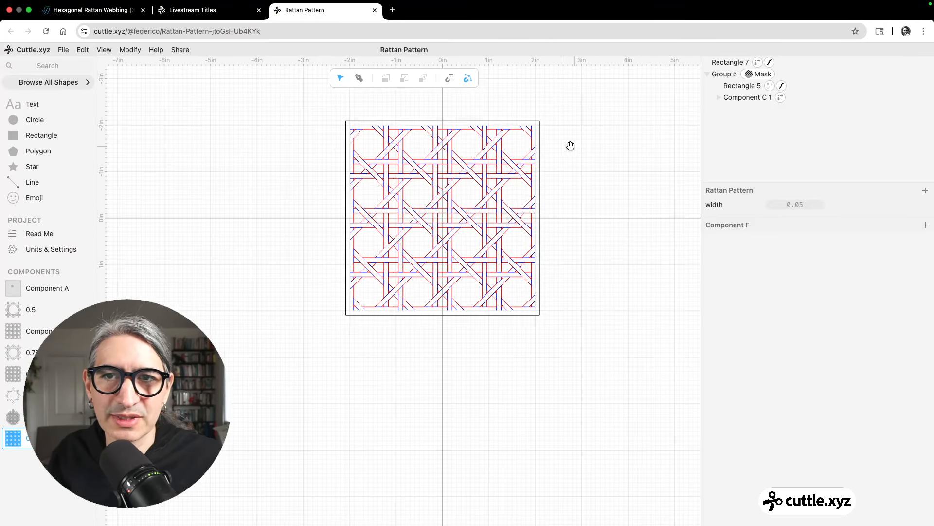
- Duplicate the outer border square and move the copy straight down below the weave to y 5.05
{"action": "left_click", "coordinate": [526, 123]}
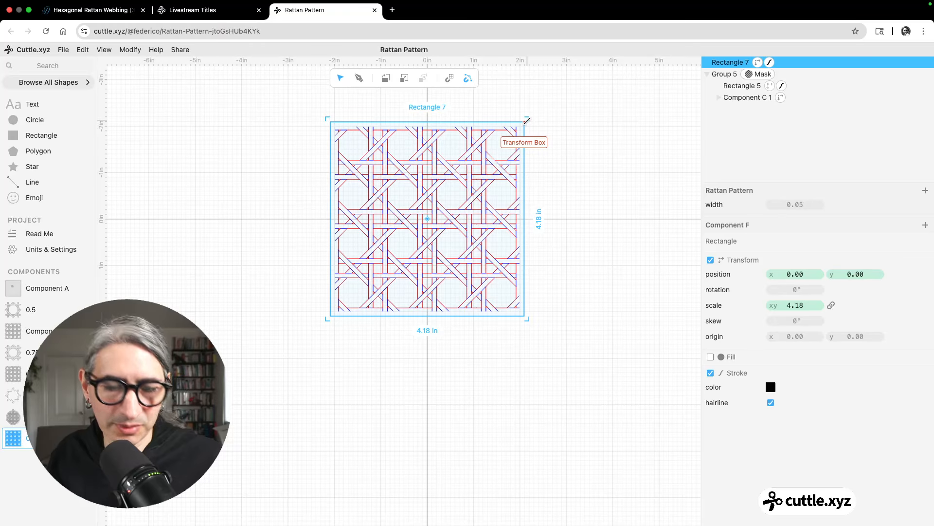
{"action": "key", "text": "super+d"}
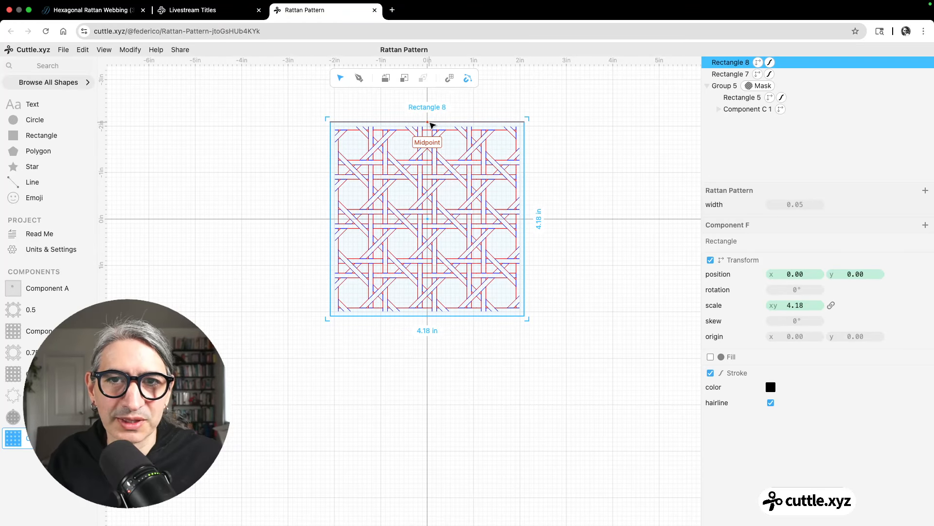
{"action": "left_click_drag", "start_coordinate": [430, 125], "coordinate": [429, 359]}
{"action": "left_click", "coordinate": [622, 383]}
{"action": "scroll", "coordinate": [585, 359], "scroll_direction": "down", "scroll_amount": 1}
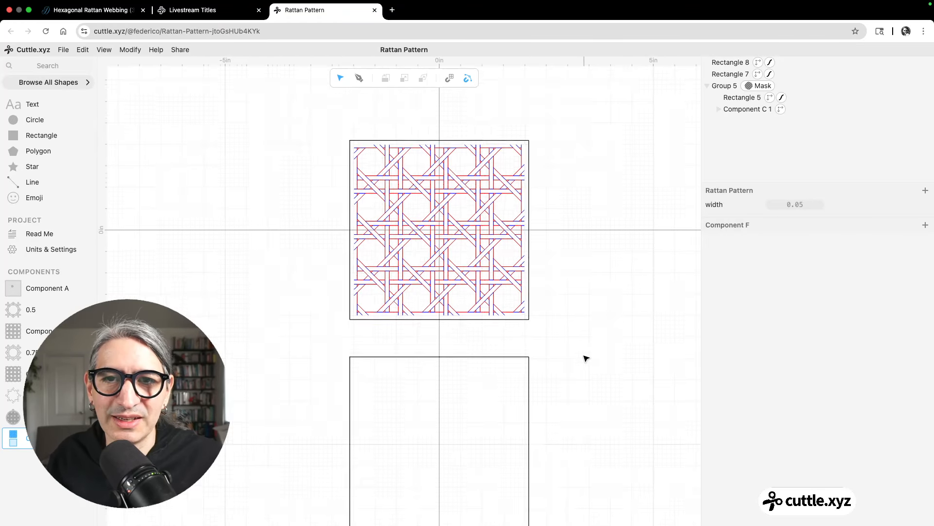
{"action": "scroll", "coordinate": [584, 315], "scroll_direction": "down", "scroll_amount": 5}
- Apply Outline Stroke to the lower square and set its alignment to inner
{"action": "left_click_drag", "start_coordinate": [570, 267], "coordinate": [482, 295]}
{"action": "left_click", "coordinate": [137, 50]}
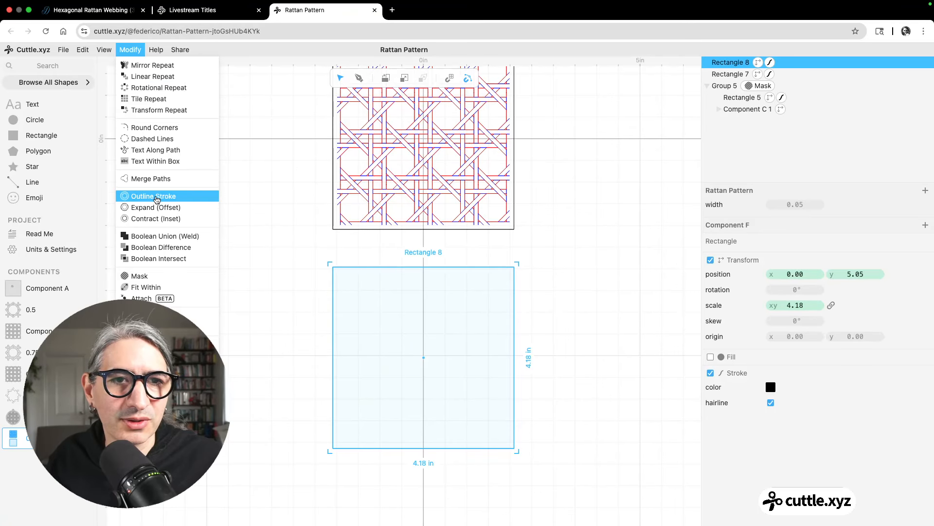
{"action": "left_click", "coordinate": [156, 195]}
{"action": "left_click", "coordinate": [789, 277]}
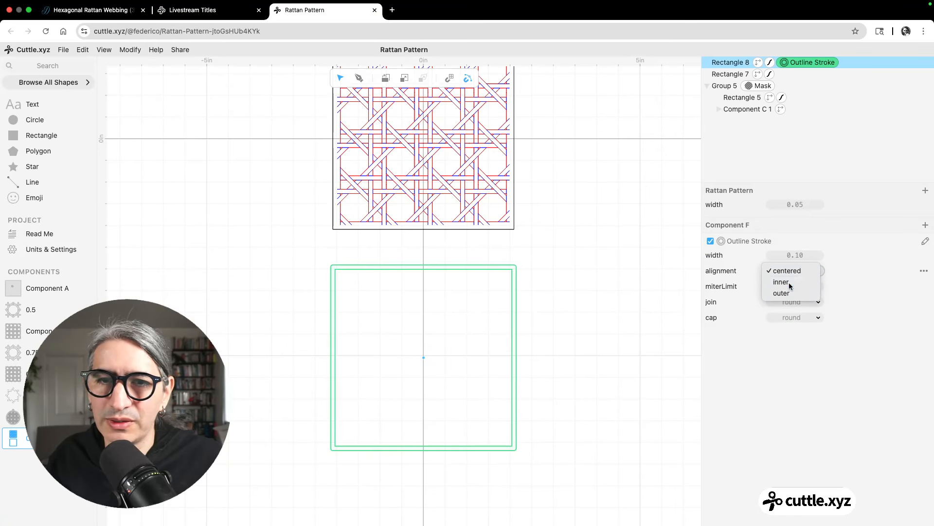
{"action": "left_click", "coordinate": [791, 280]}
{"action": "left_click", "coordinate": [595, 281]}
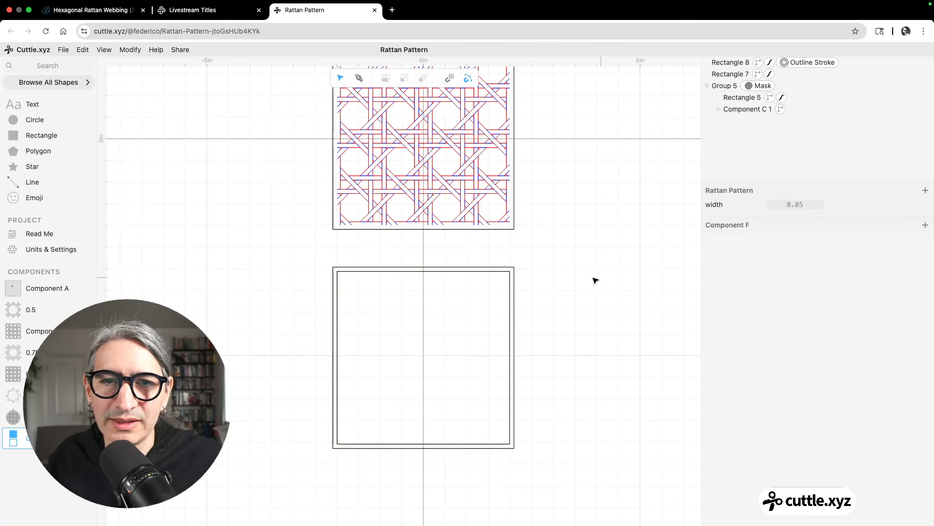
- Apply the Add Hole modifier to the lower square frame and change holePlacement to centre the hanging hole on its top edge
{"action": "left_click", "coordinate": [433, 267]}
{"action": "left_click", "coordinate": [129, 53]}
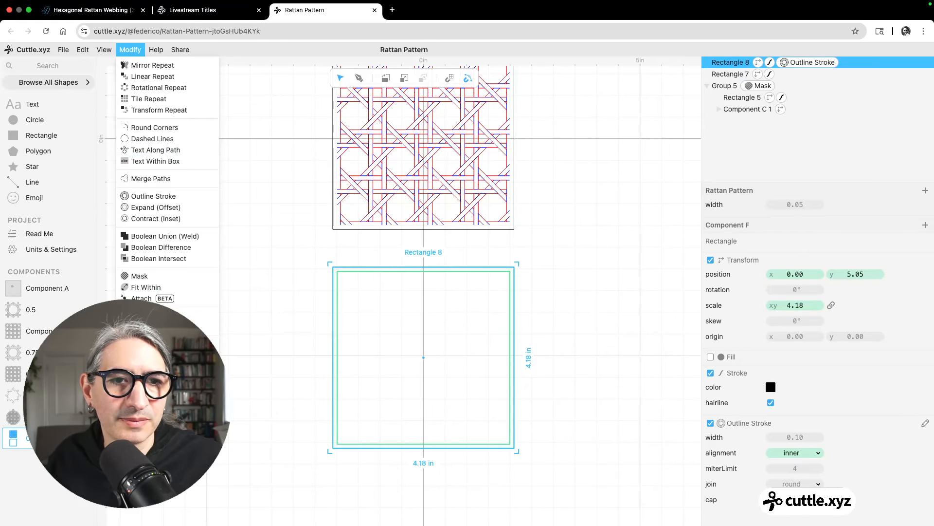
{"action": "mouse_move", "coordinate": [217, 382]}
{"action": "left_click", "coordinate": [270, 401]}
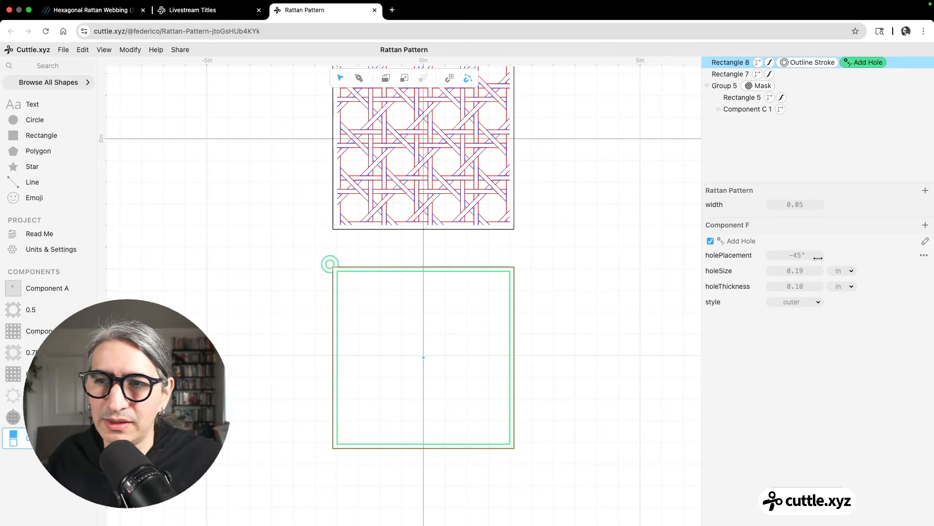
{"action": "left_click", "coordinate": [798, 255]}
{"action": "left_click", "coordinate": [615, 263]}
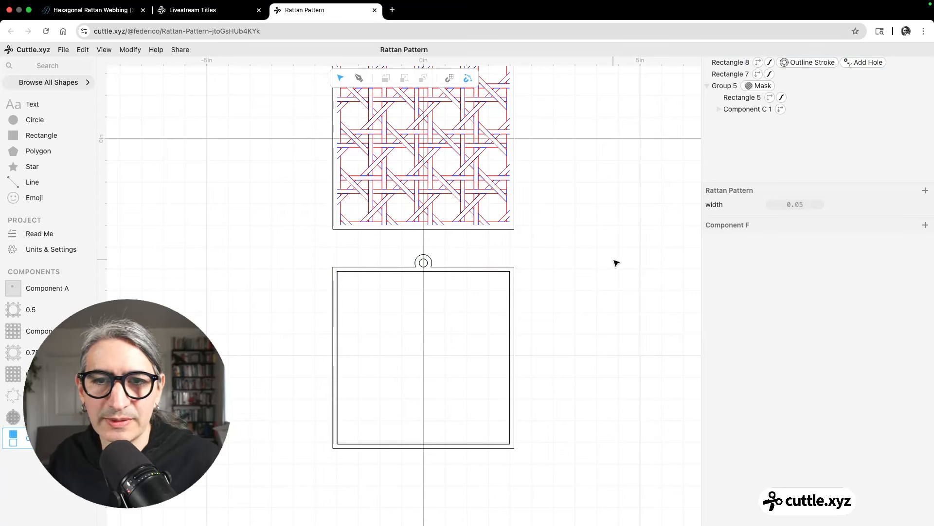
{"action": "scroll", "coordinate": [601, 254], "scroll_direction": "down", "scroll_amount": 2}
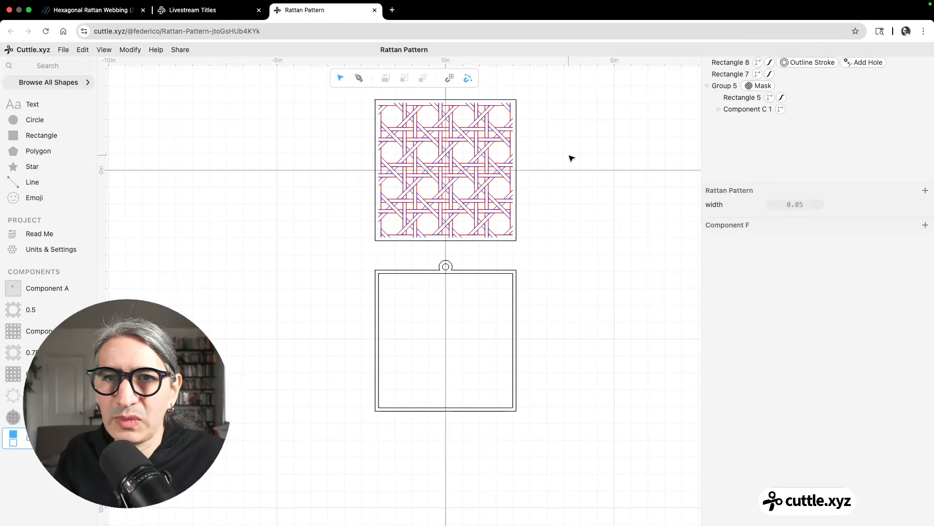
{"action": "scroll", "coordinate": [569, 154], "scroll_direction": "up", "scroll_amount": 4}
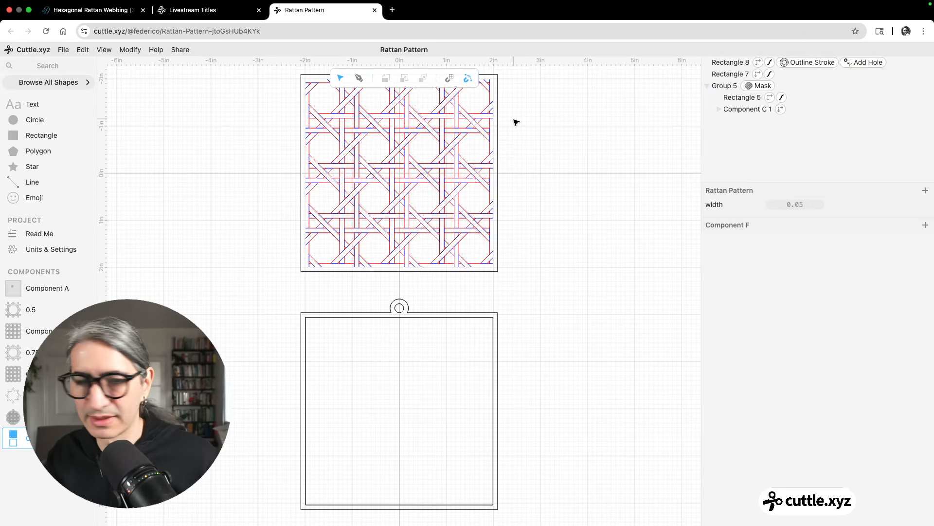